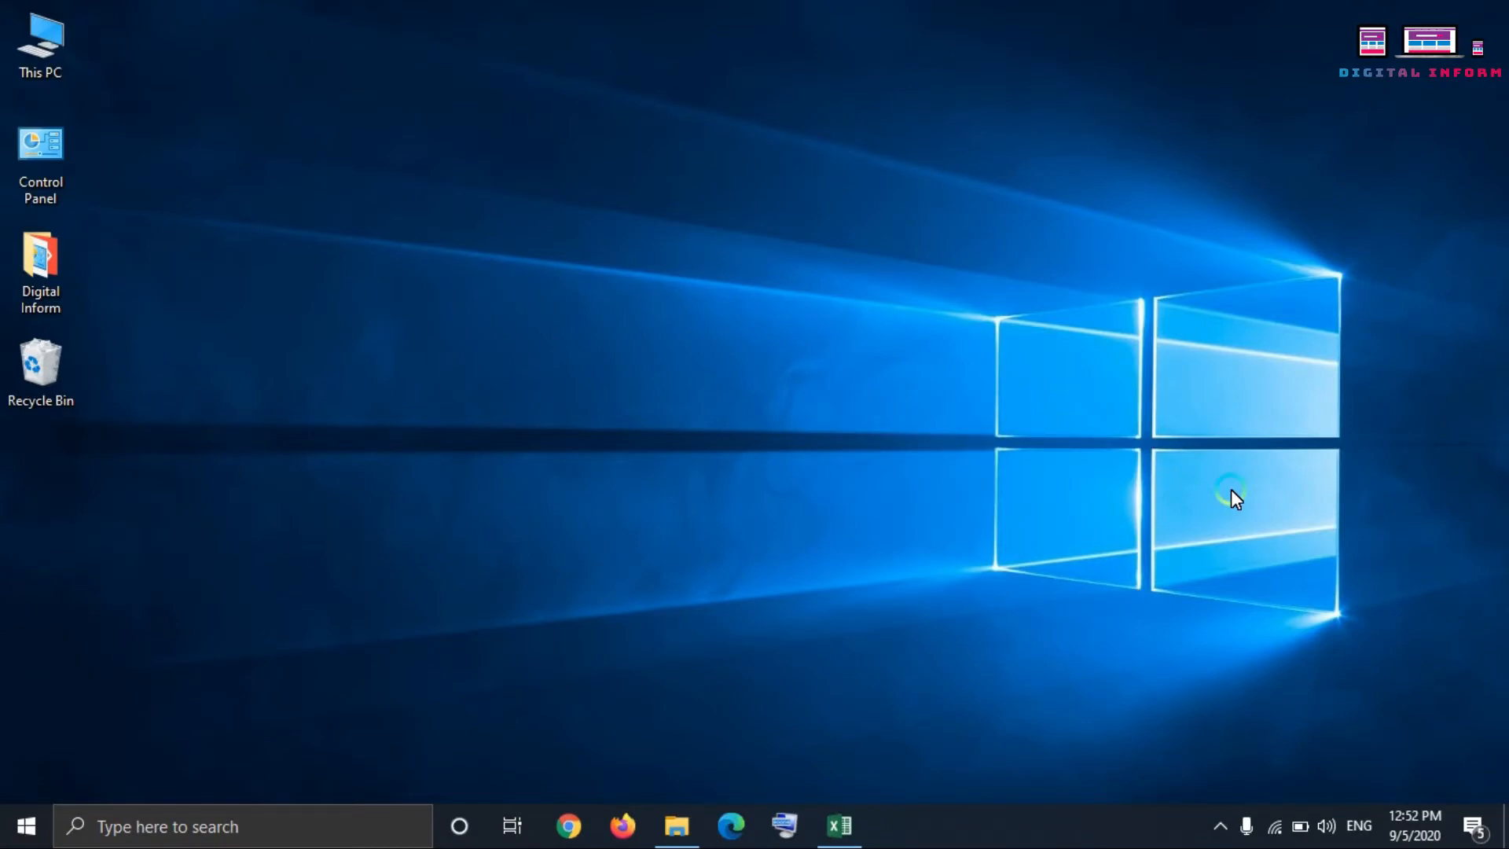
right_click(965, 172)
click(1034, 249)
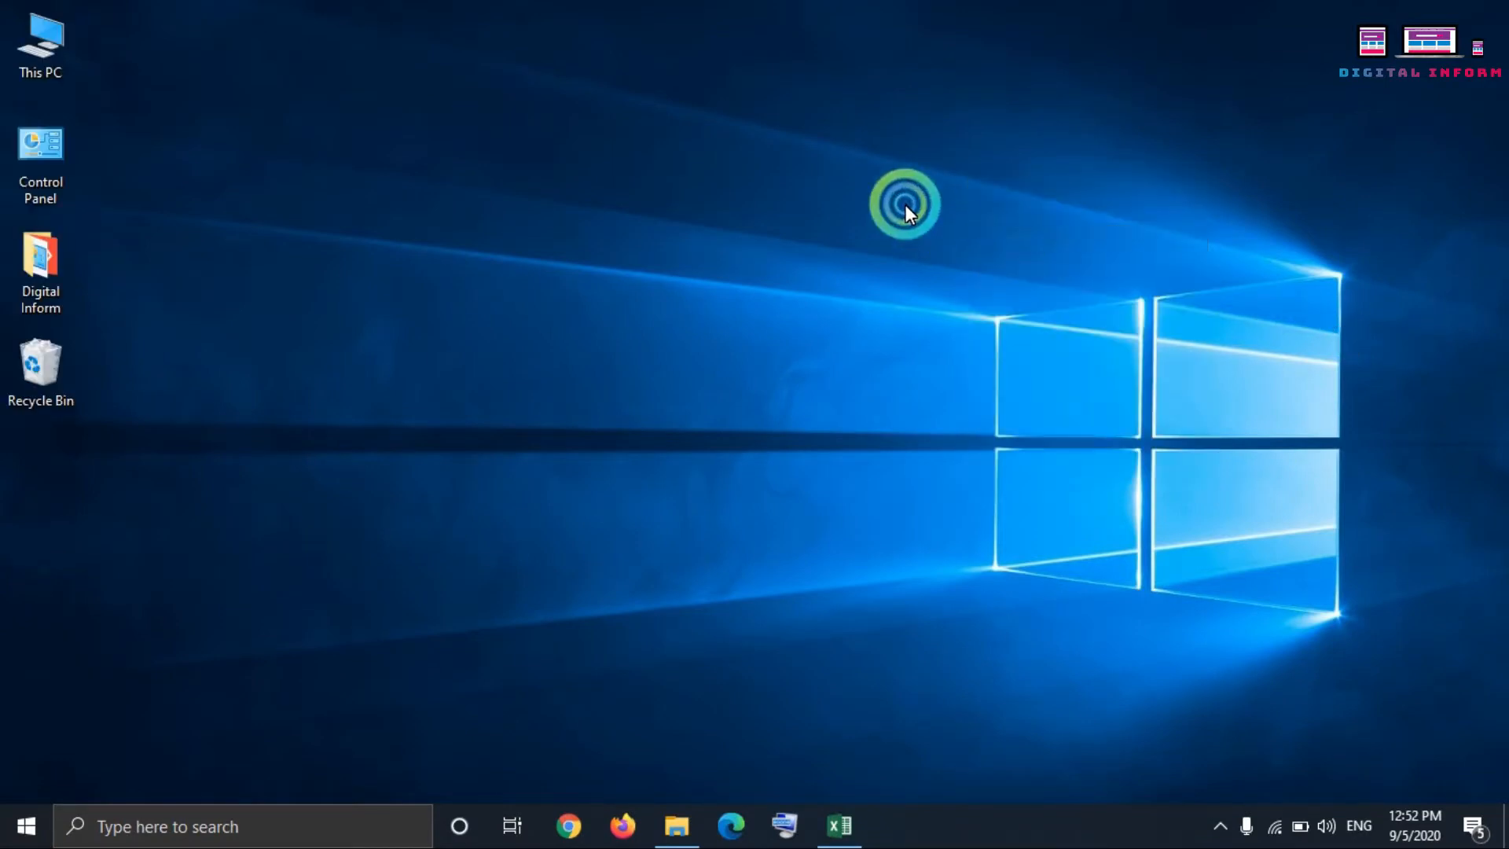
right_click(888, 176)
click(904, 238)
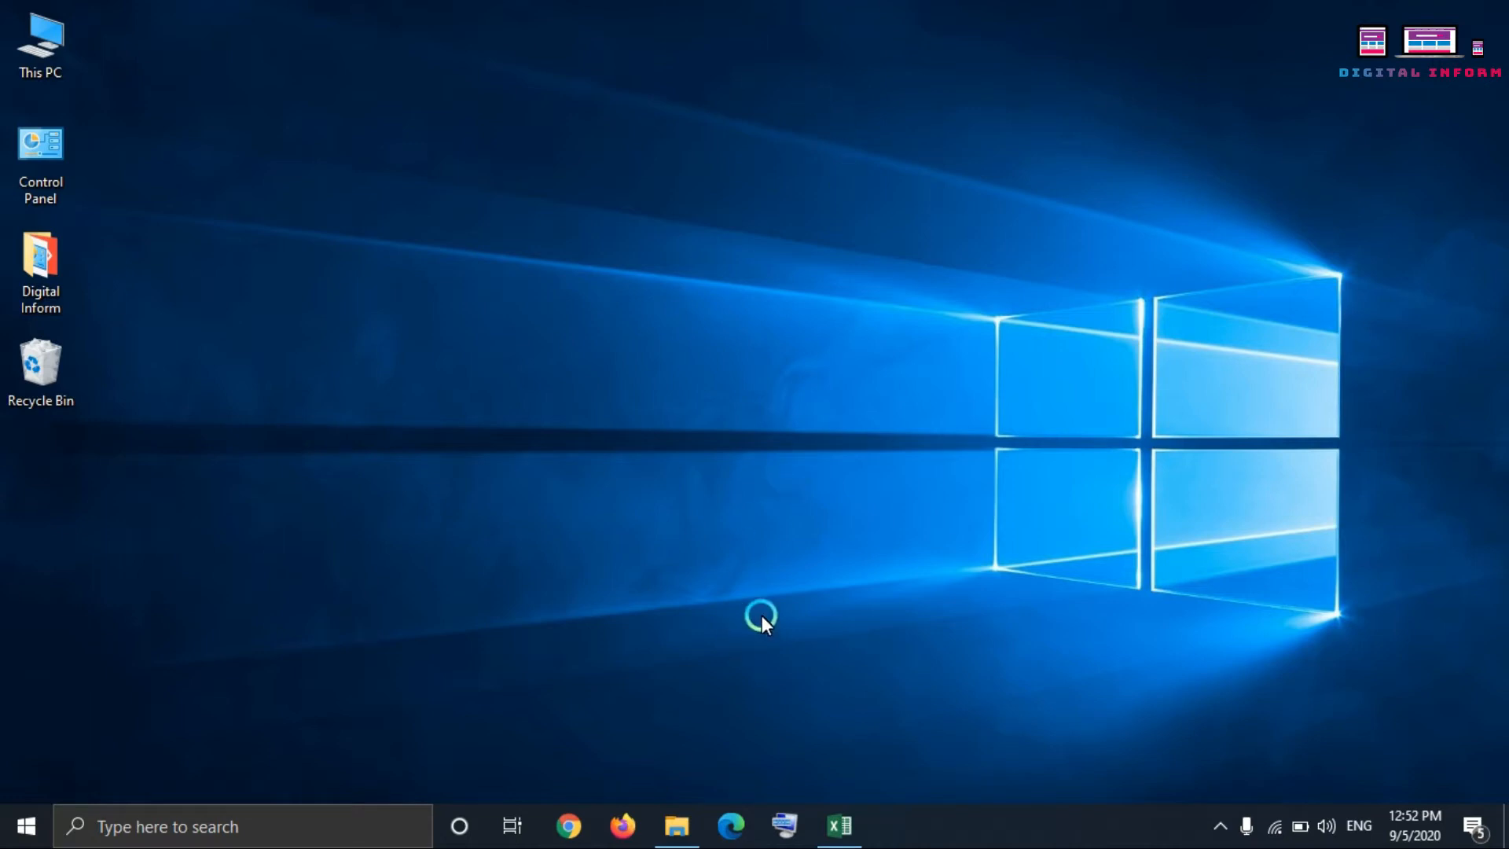
Step: Create a new Microsoft Excel Worksheet file on the desktop, keeping its default name
right_click(587, 171)
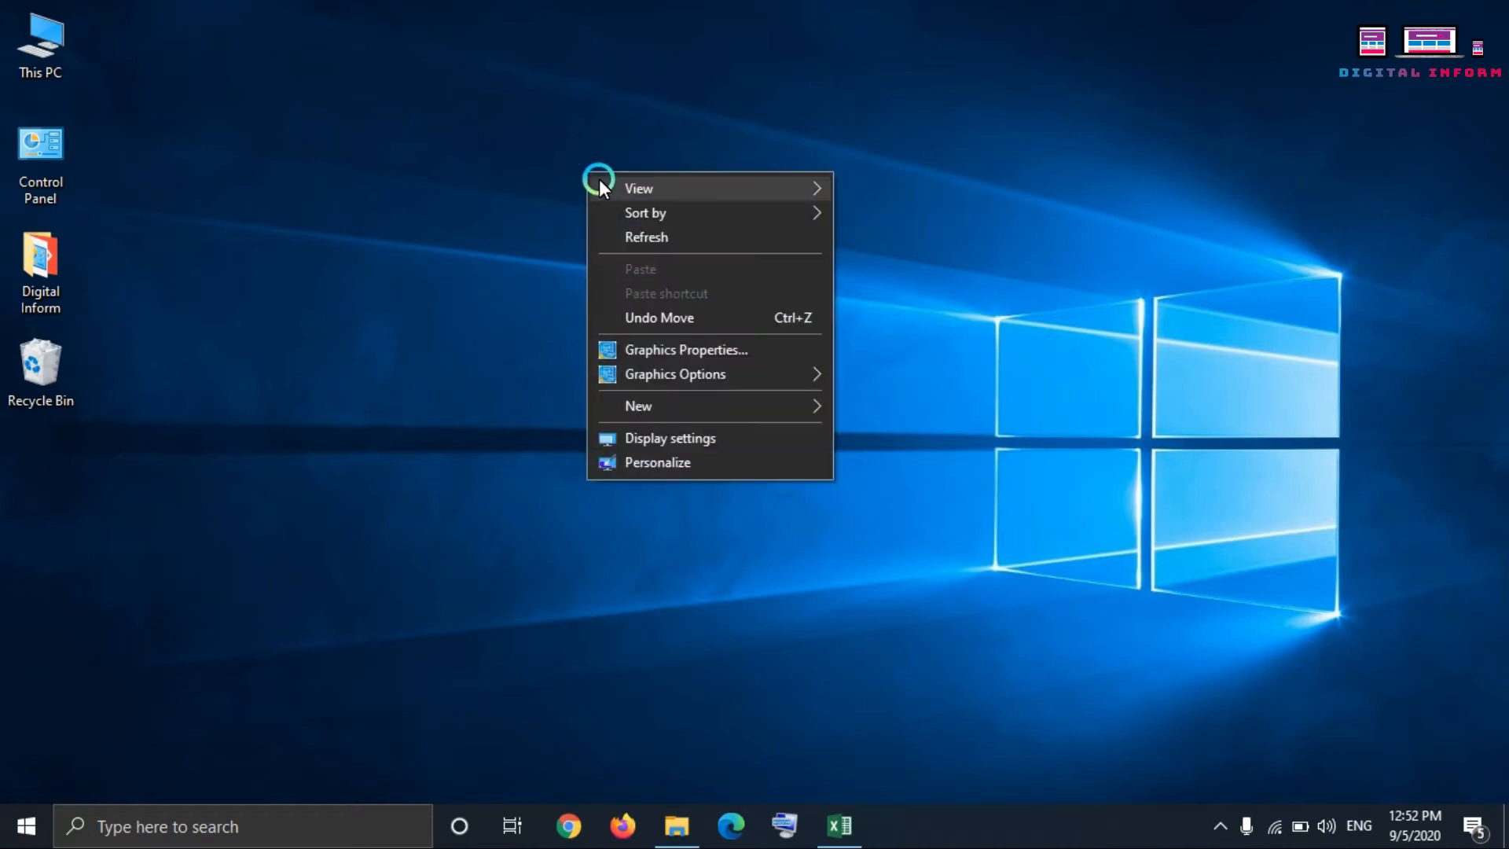
mouse_move(668, 398)
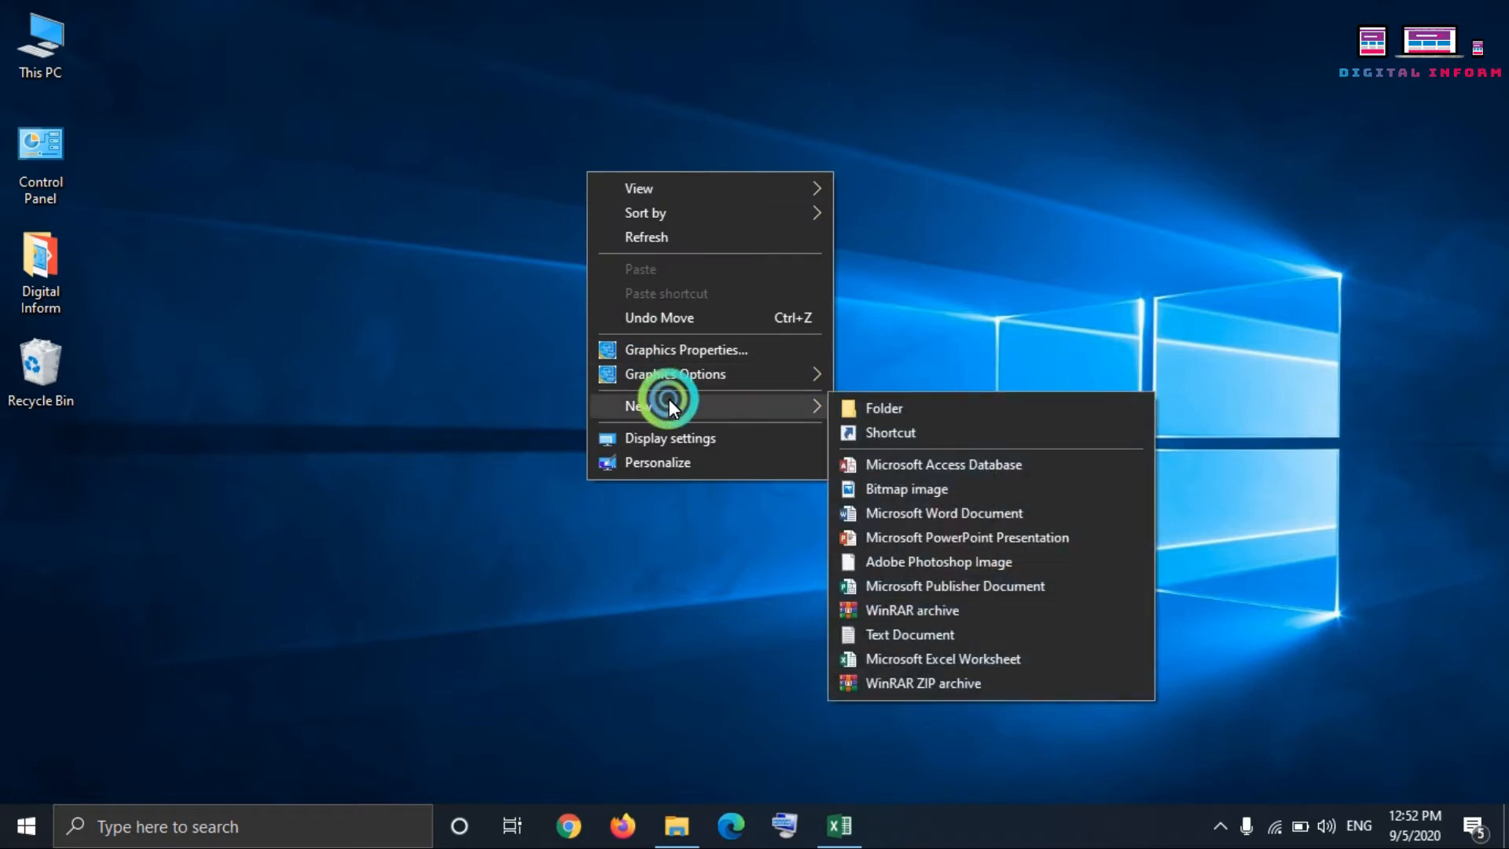
click(933, 660)
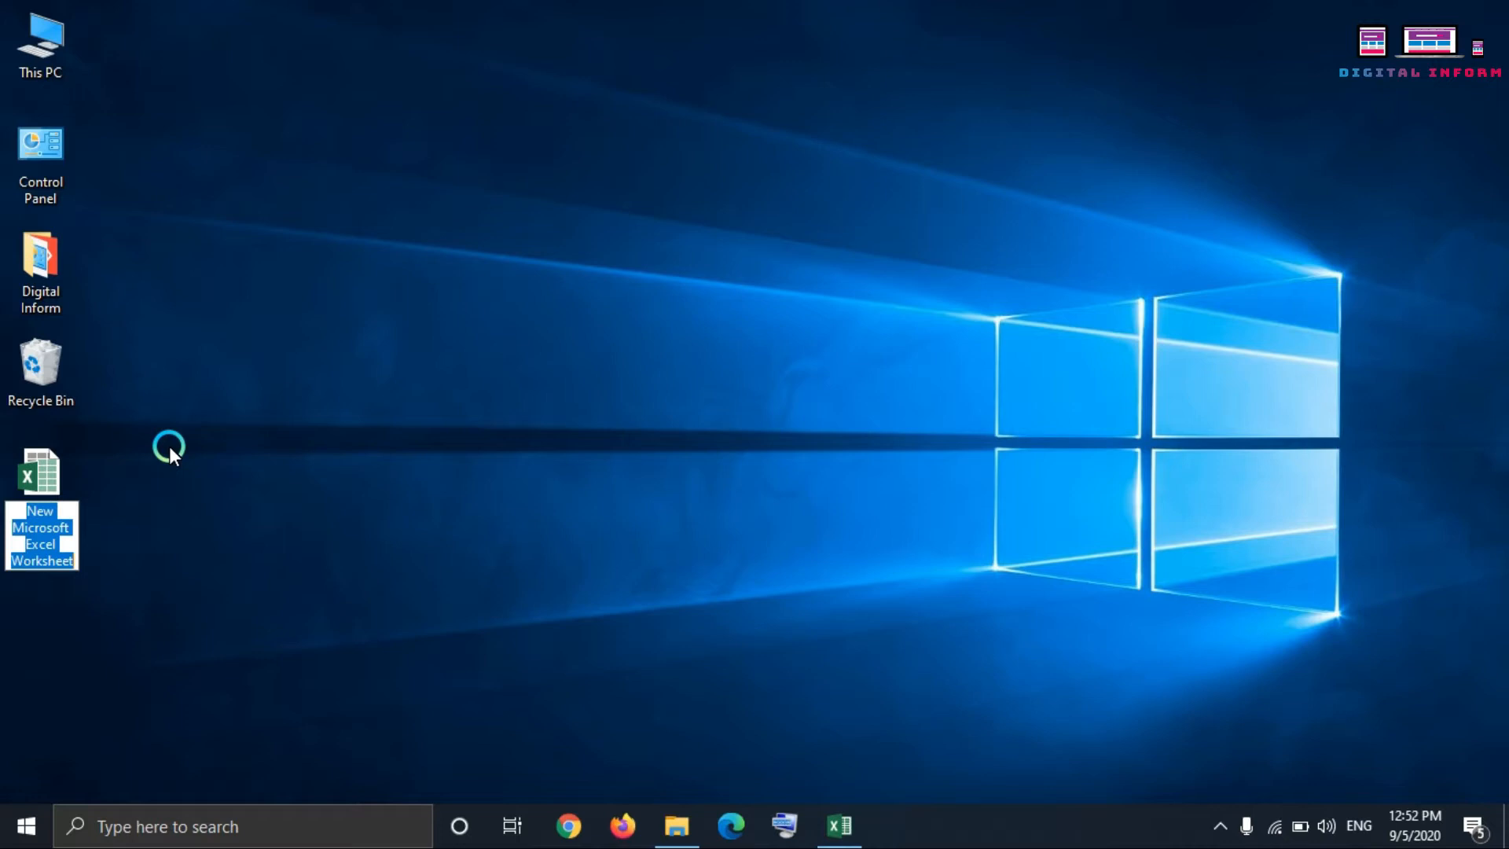
Step: Turn off auto-arranging of desktop icons and move the new Excel worksheet file to the middle of the desktop
drag(40, 465, 759, 217)
right_click(514, 150)
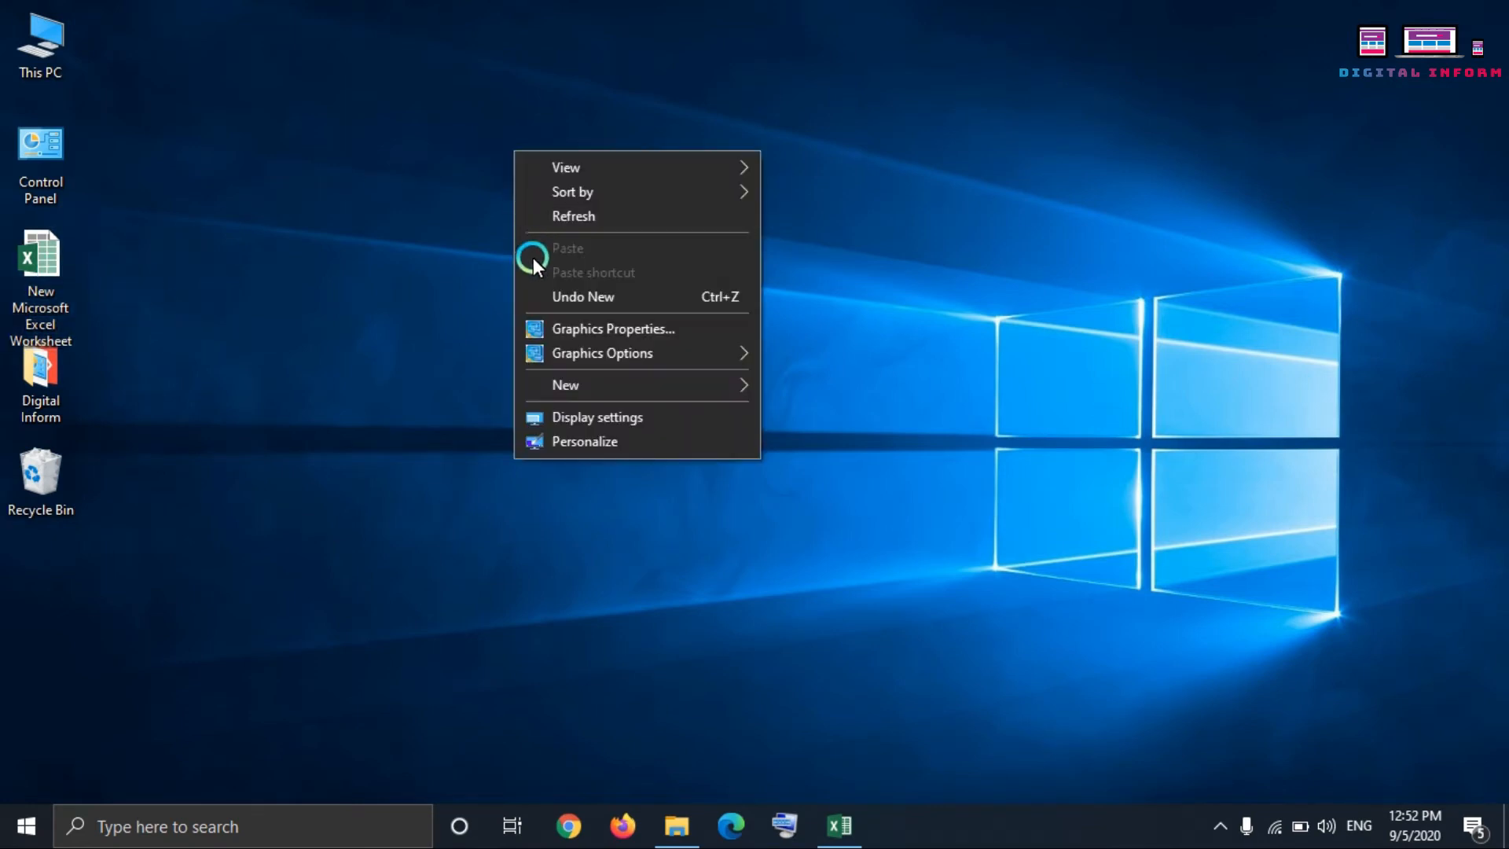
mouse_move(550, 175)
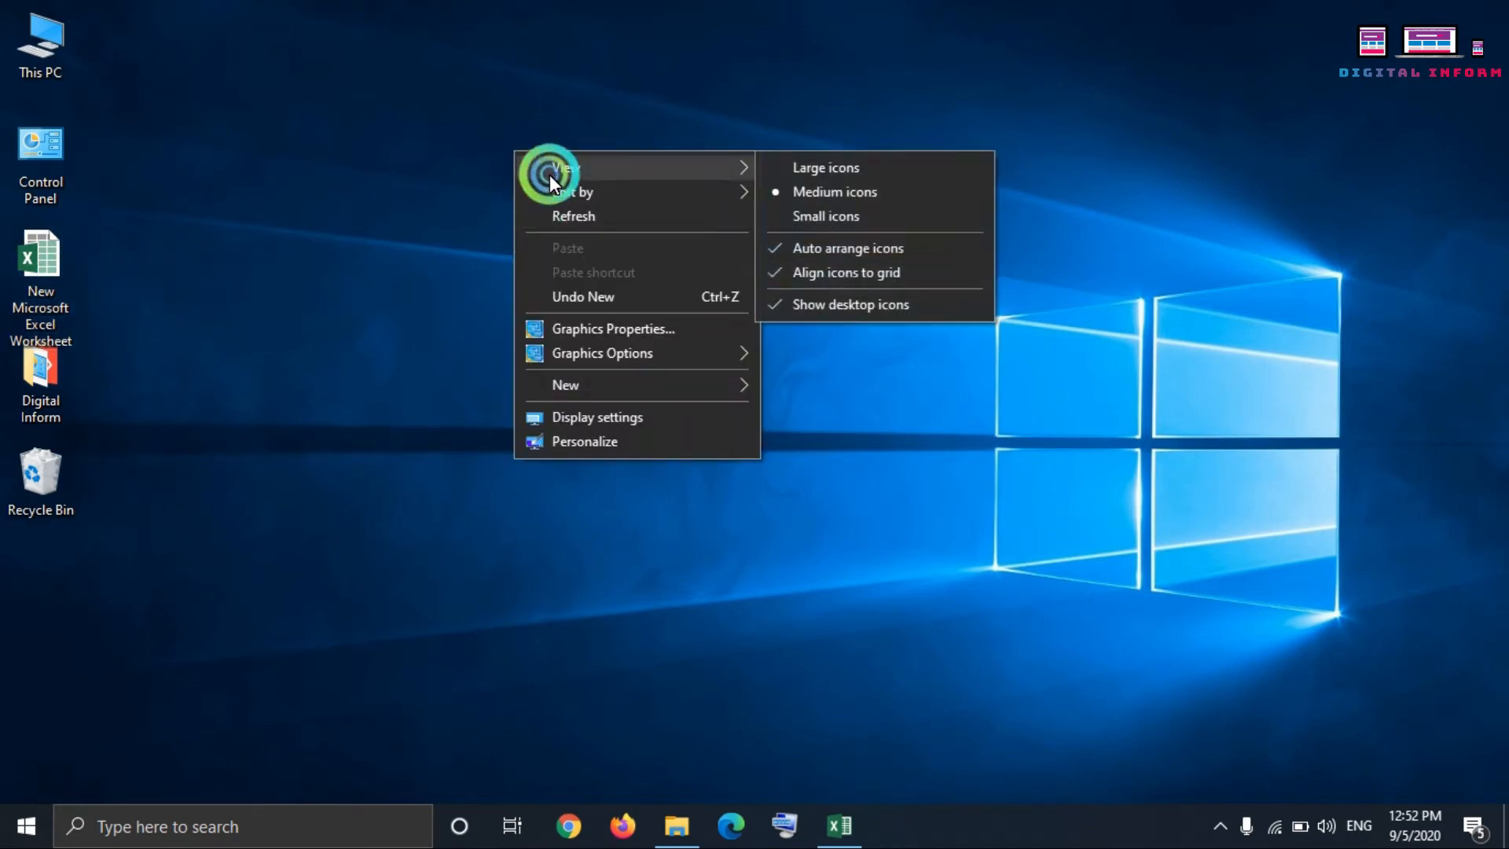
click(822, 251)
drag(63, 268, 626, 371)
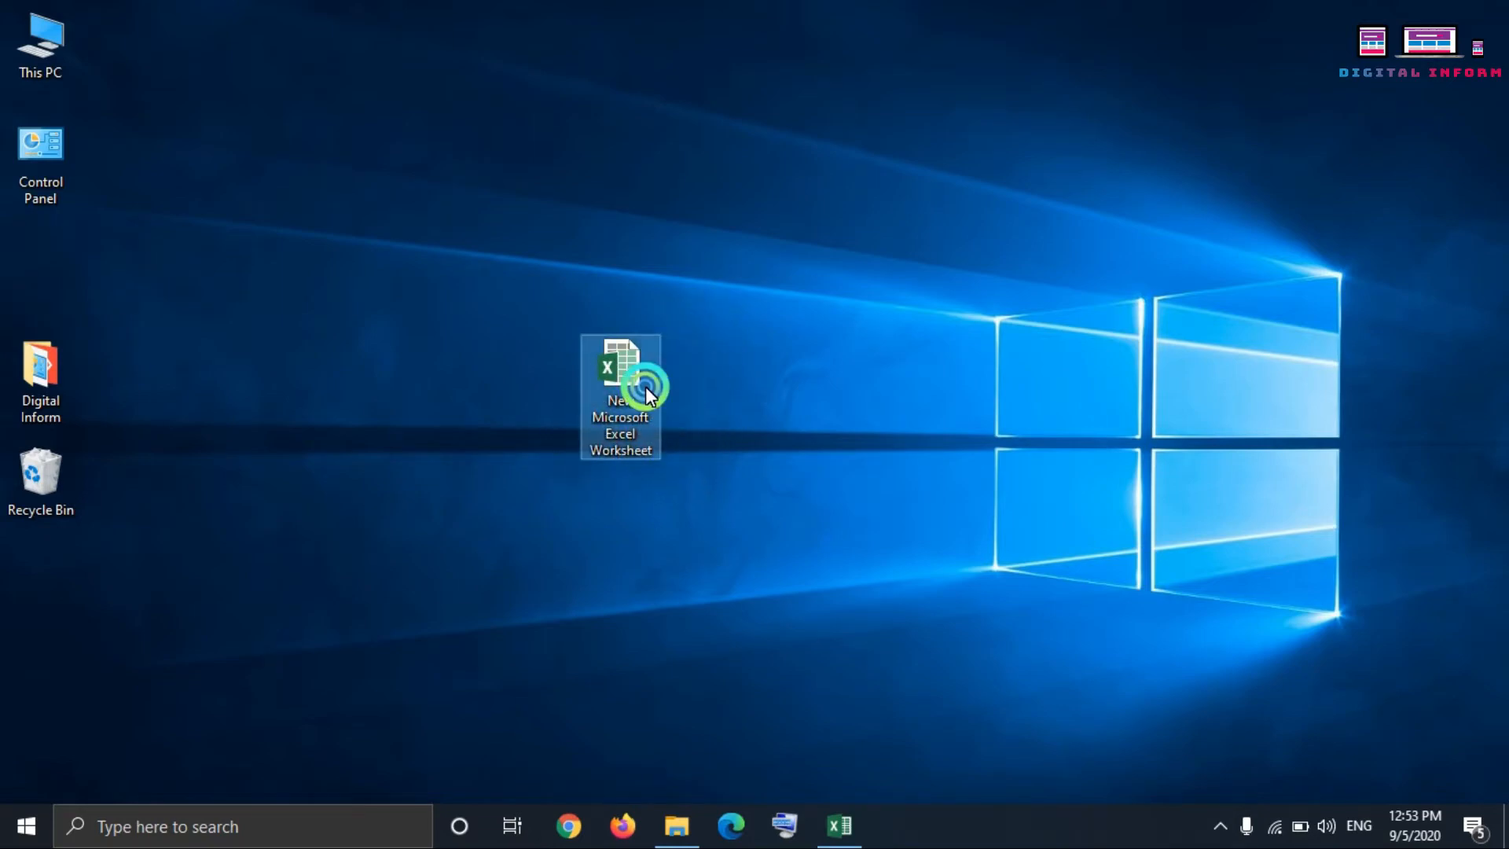
Step: Open the New Microsoft Excel Worksheet file and switch to the ir211wk12sample workbook
double_click(645, 387)
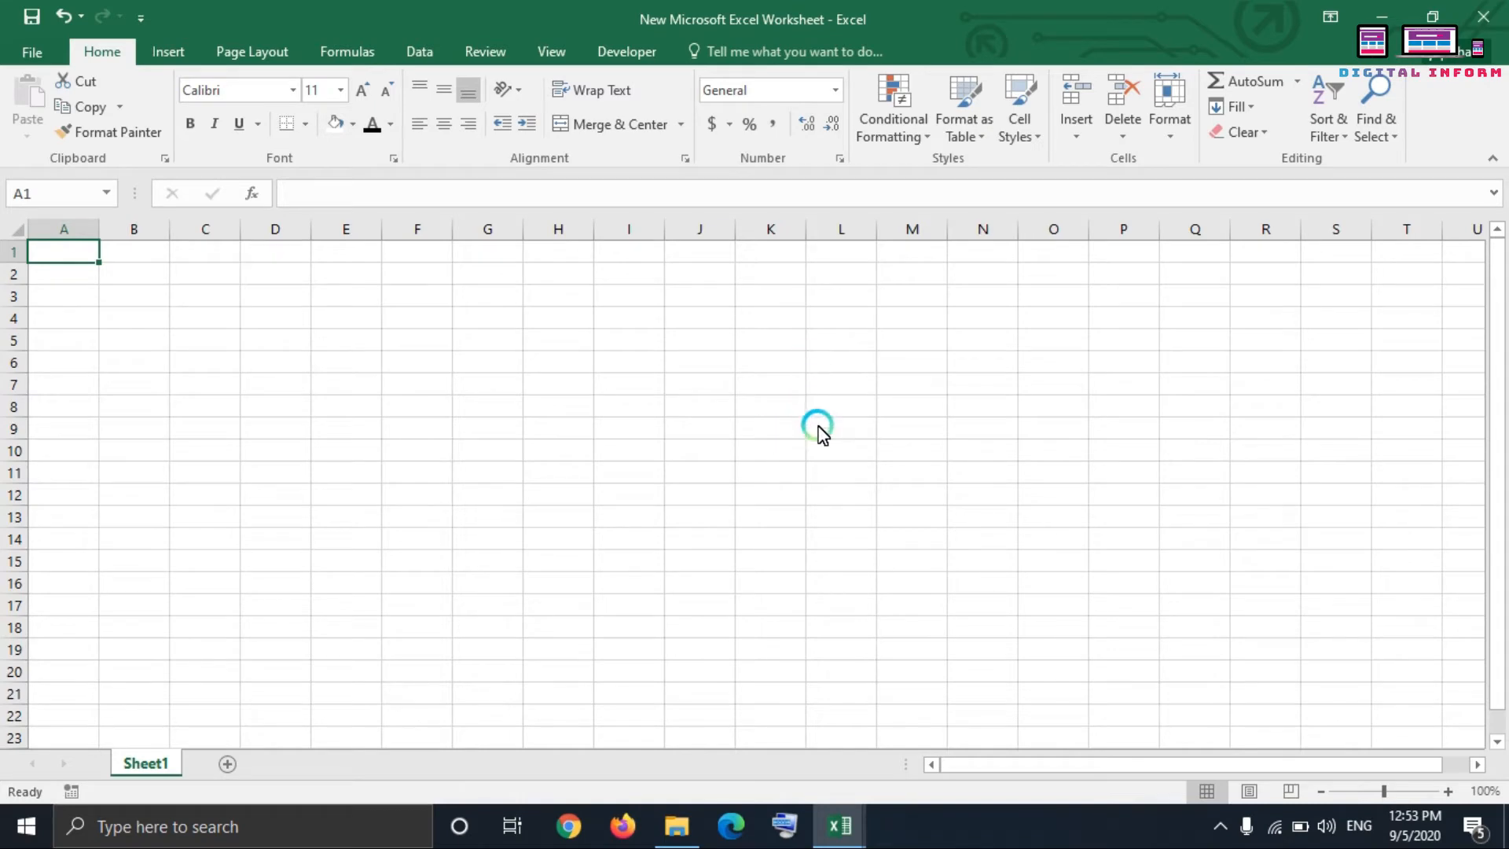
click(838, 823)
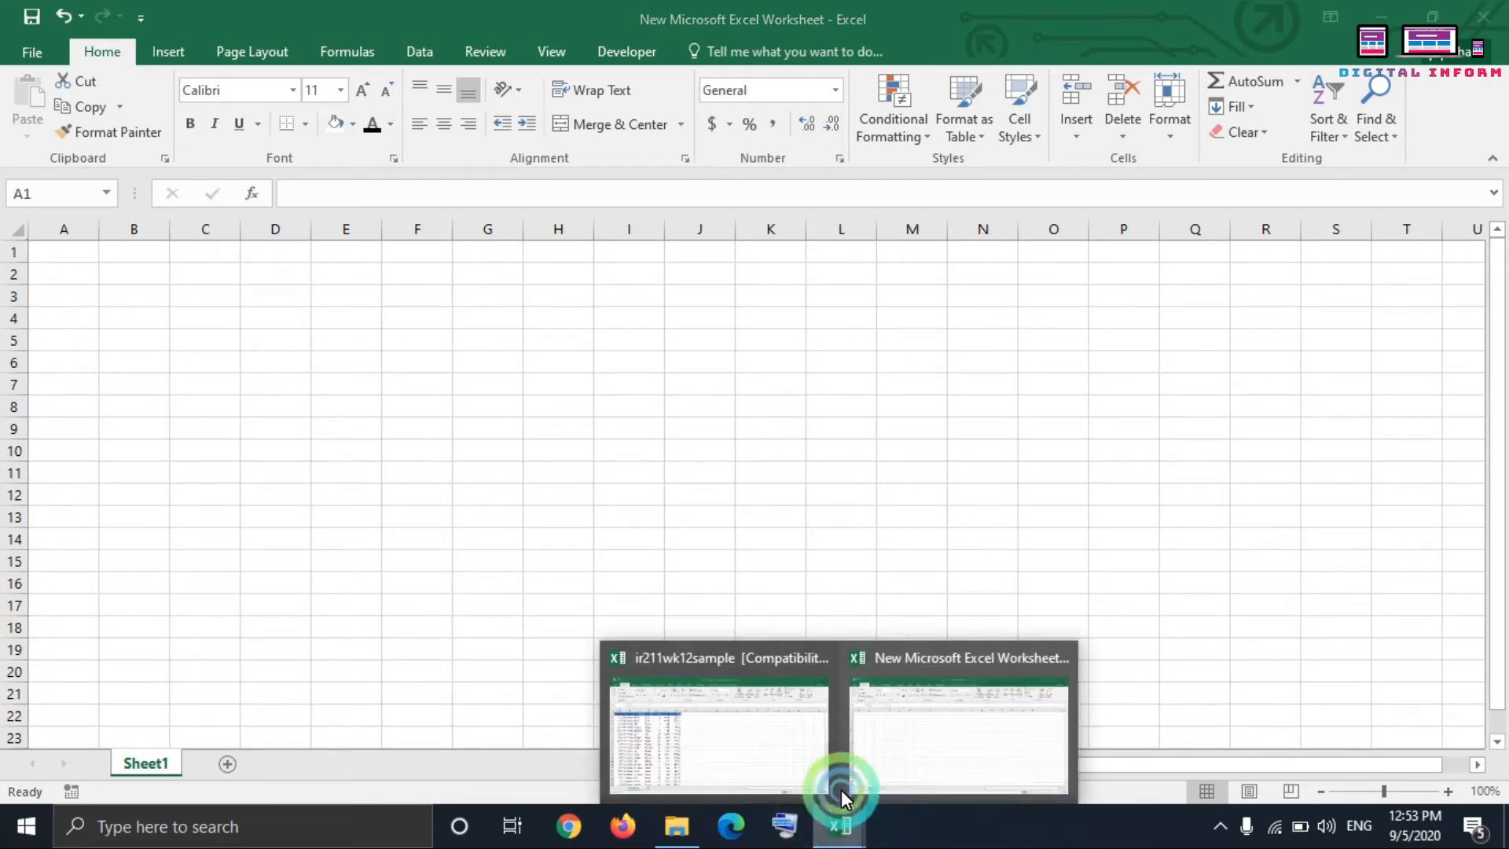
click(783, 743)
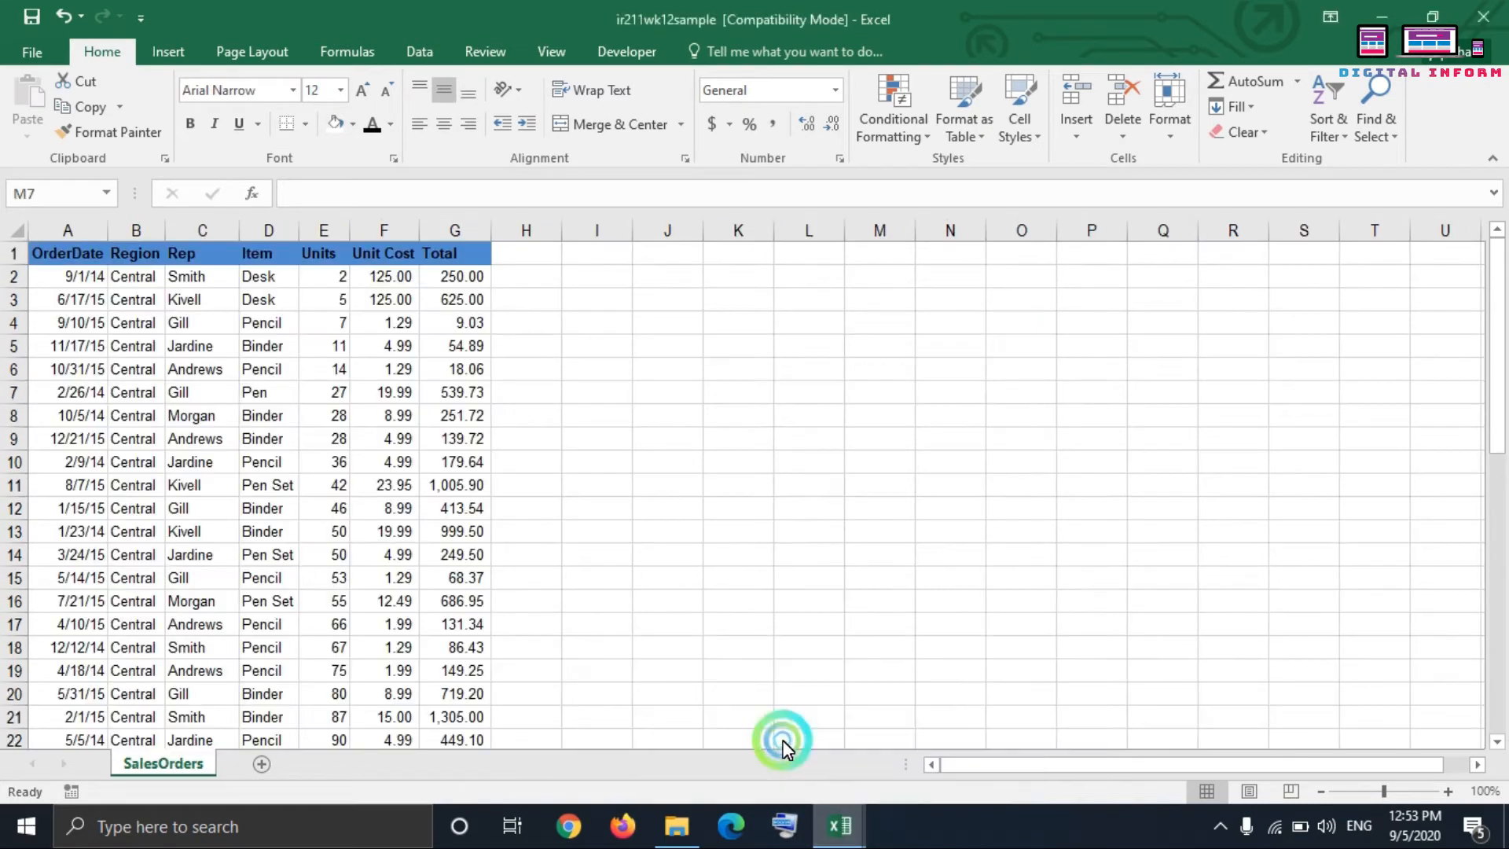
Step: Close the New Microsoft Excel Worksheet workbook and minimize the ir211wk12sample workbook
click(825, 829)
click(933, 739)
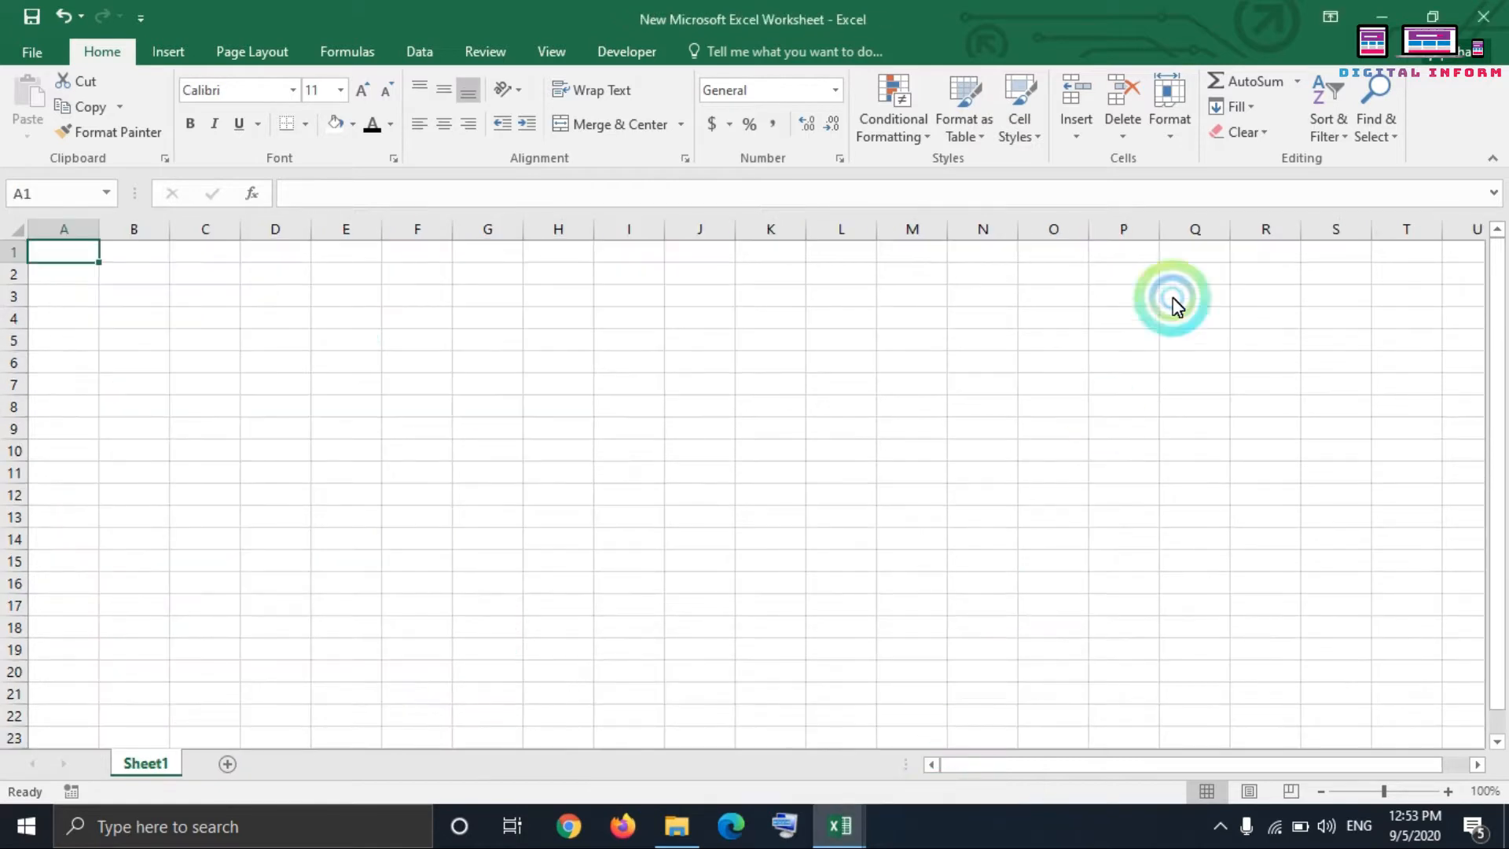
click(1483, 16)
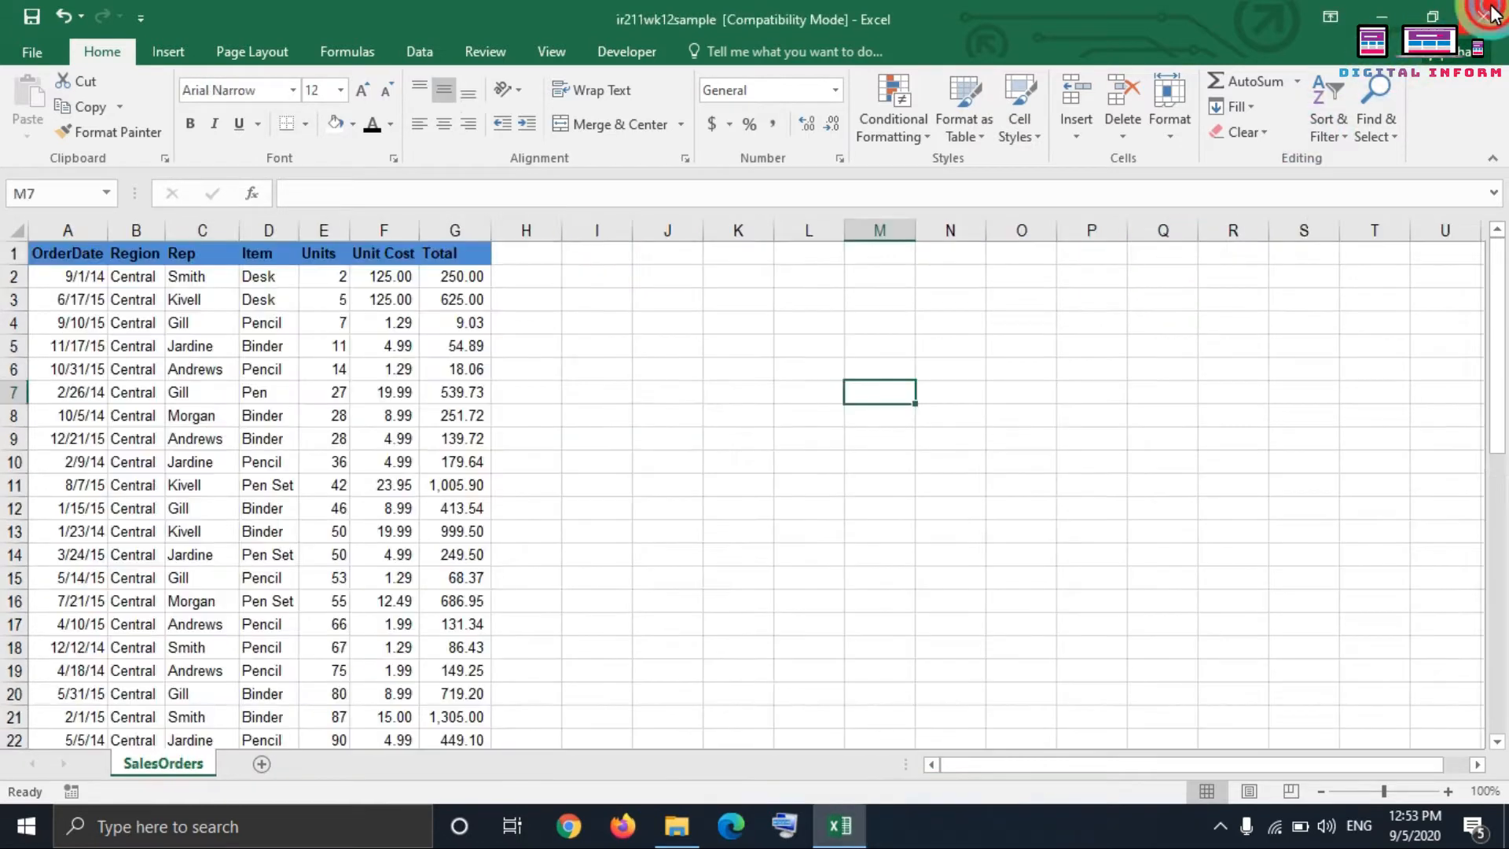
click(1399, 11)
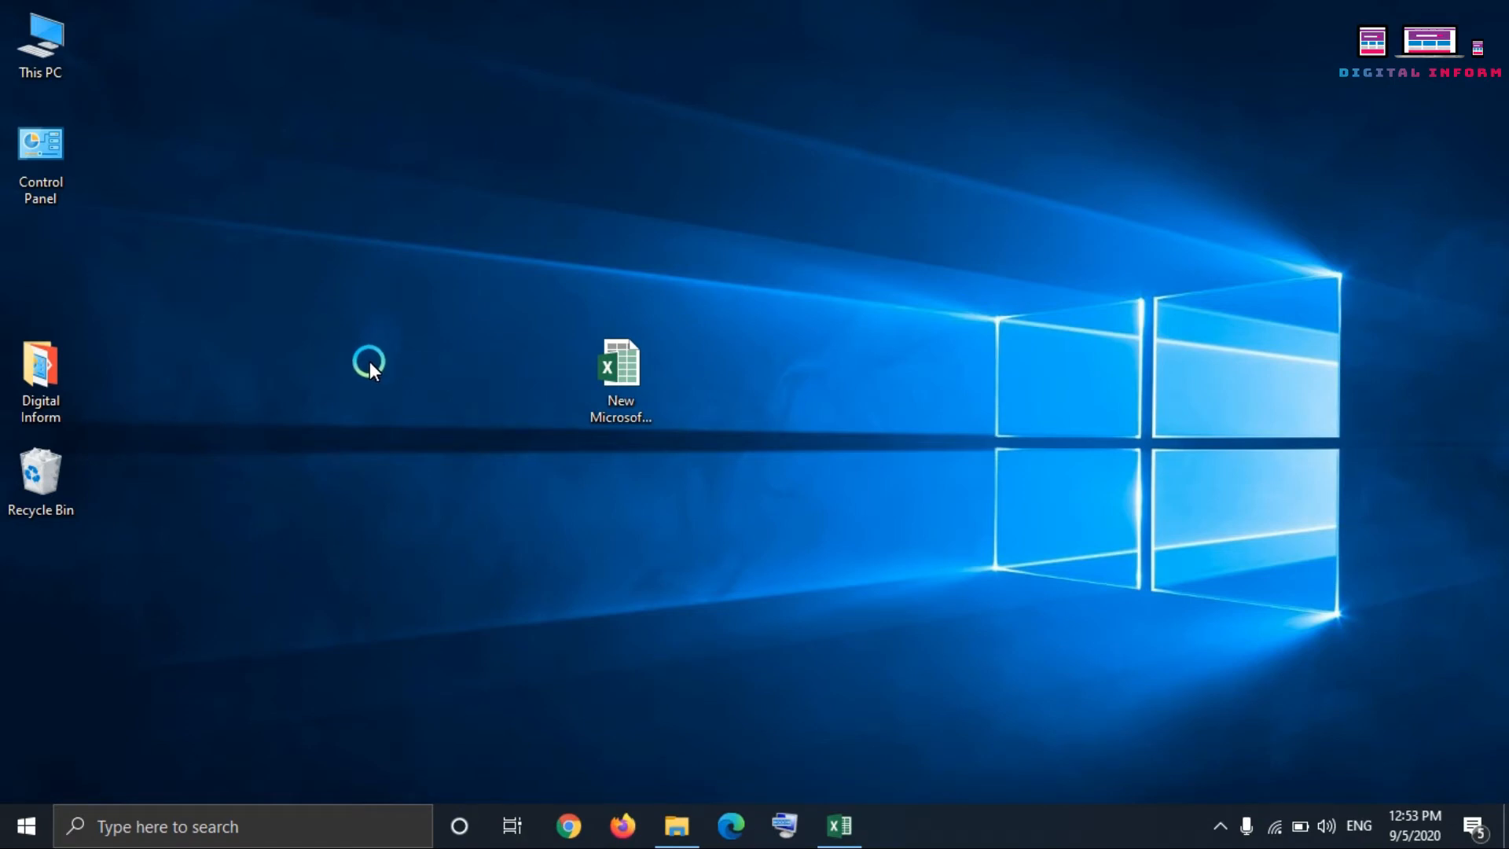
Step: Launch Excel by running the command "excel" from the Windows Run dialog
key(super+r)
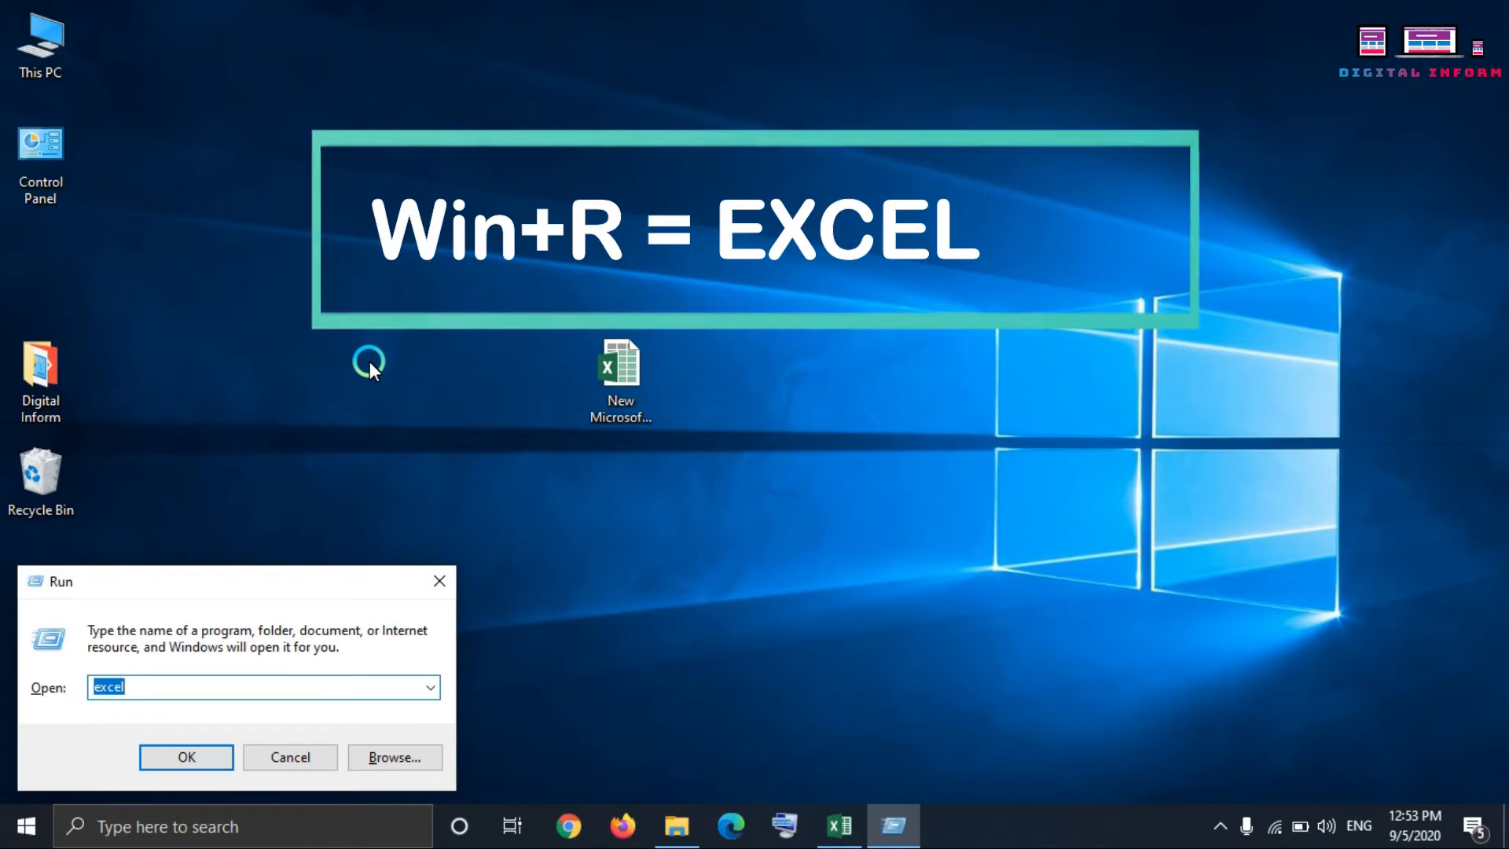
text(exce)
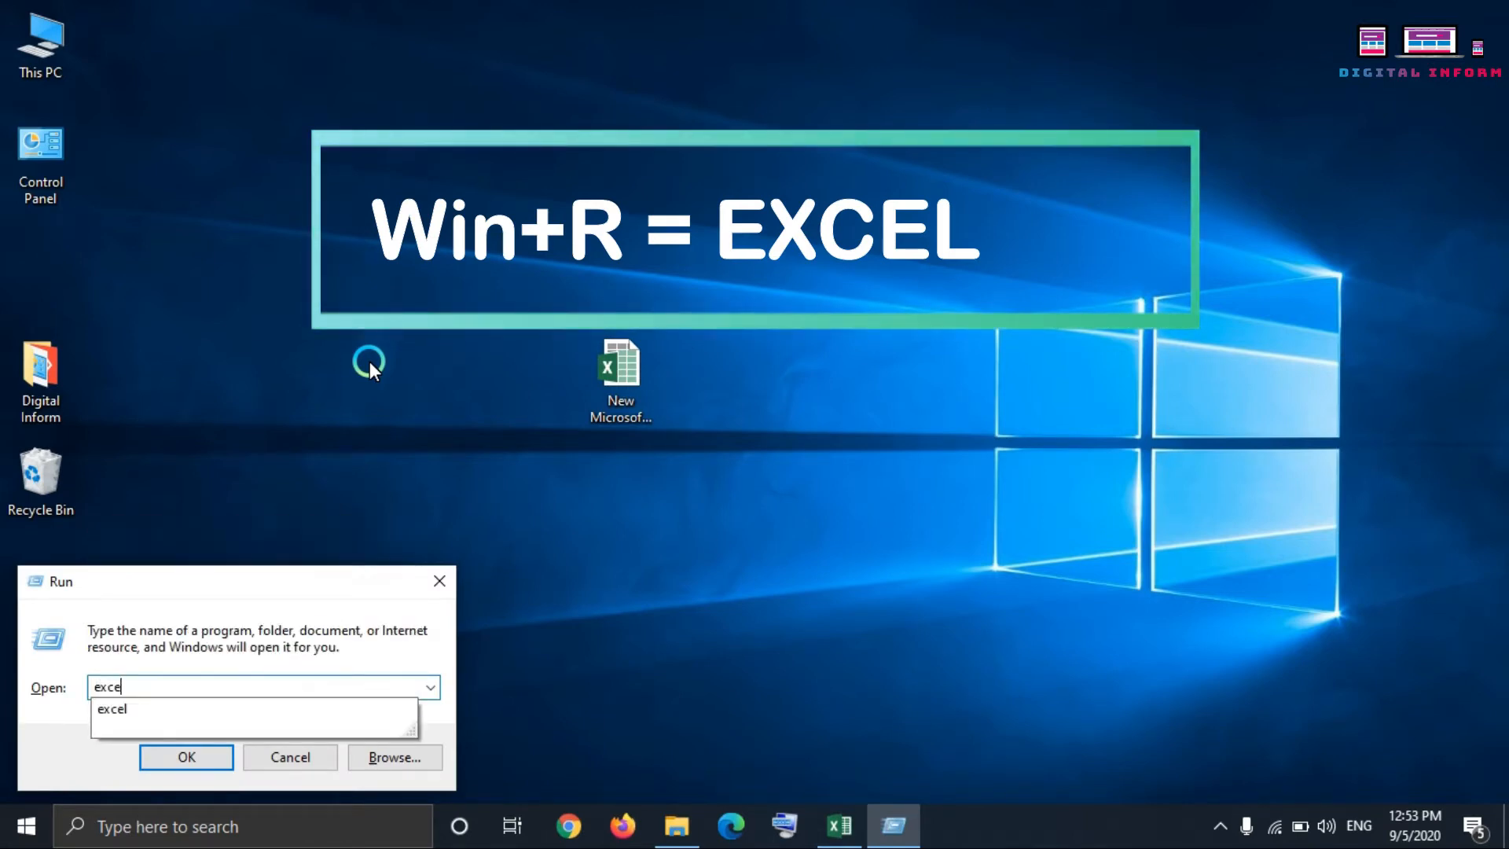
text(l)
key(Return)
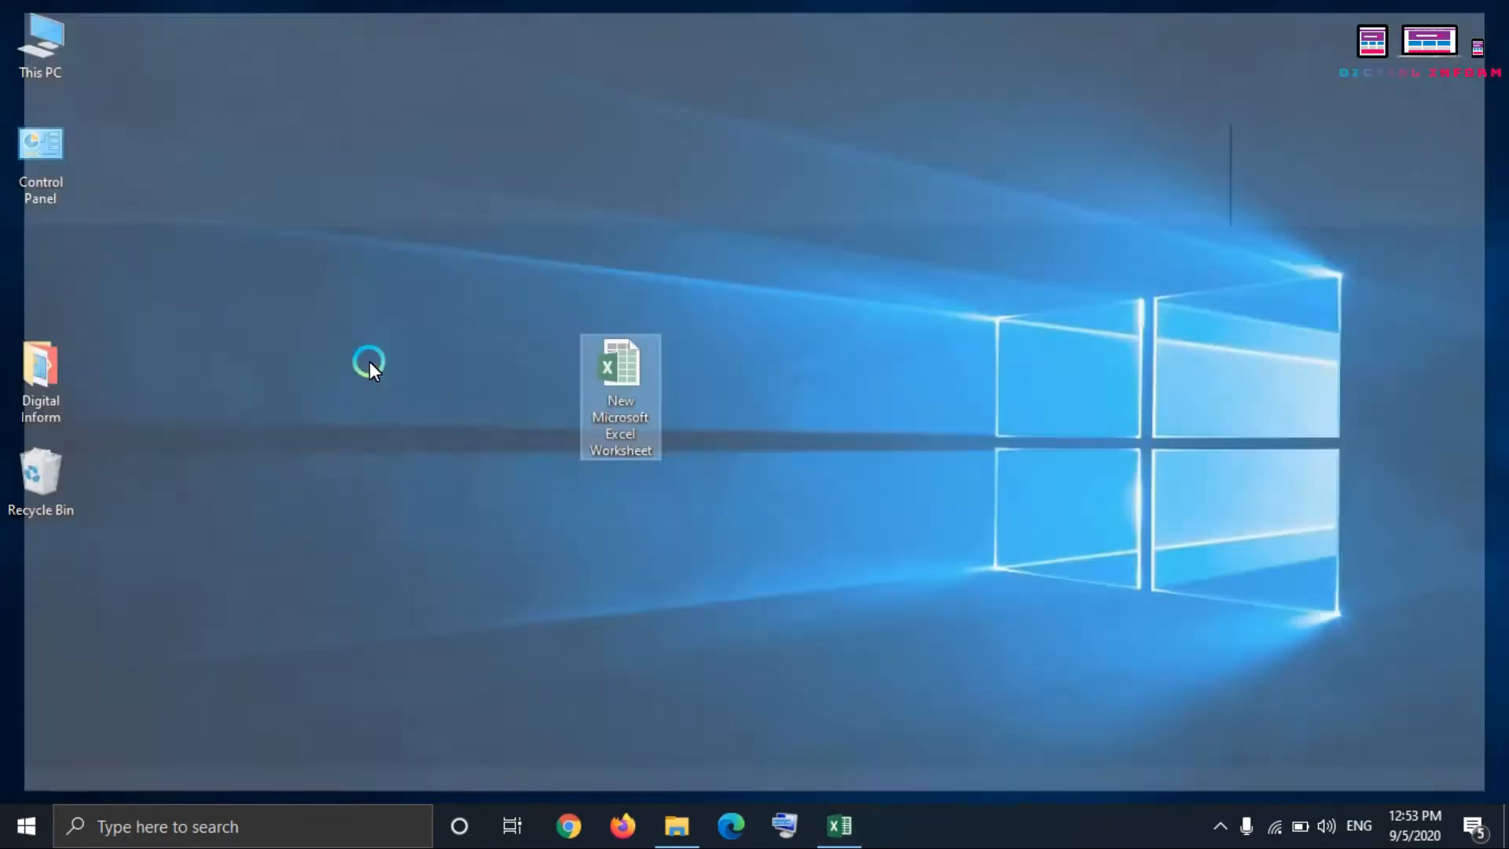
Step: Launch Excel 2016 through a Windows search for "excel" and close the blank workbook
key(super)
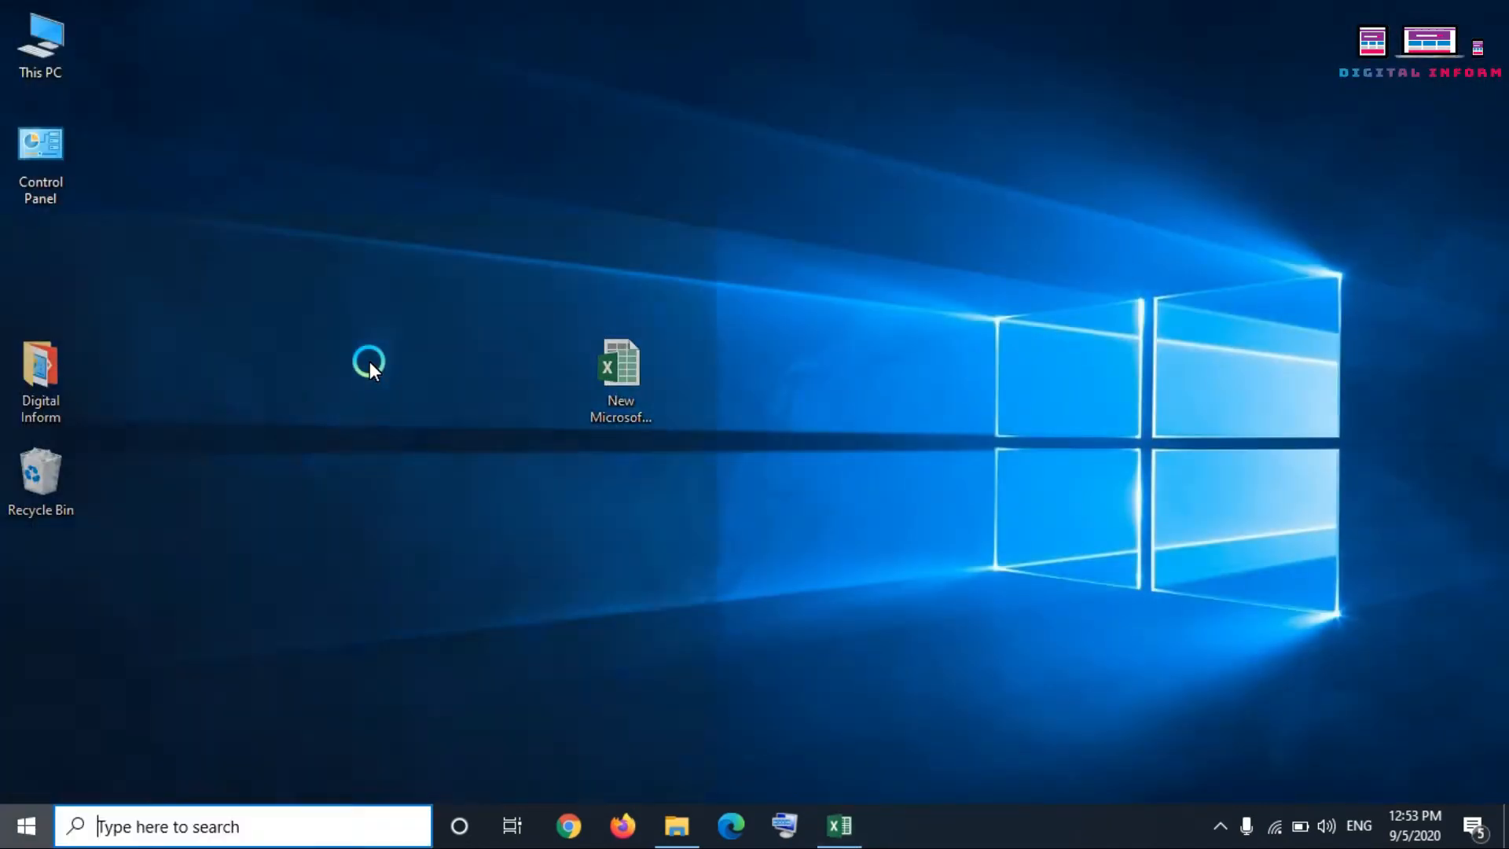
text(ex)
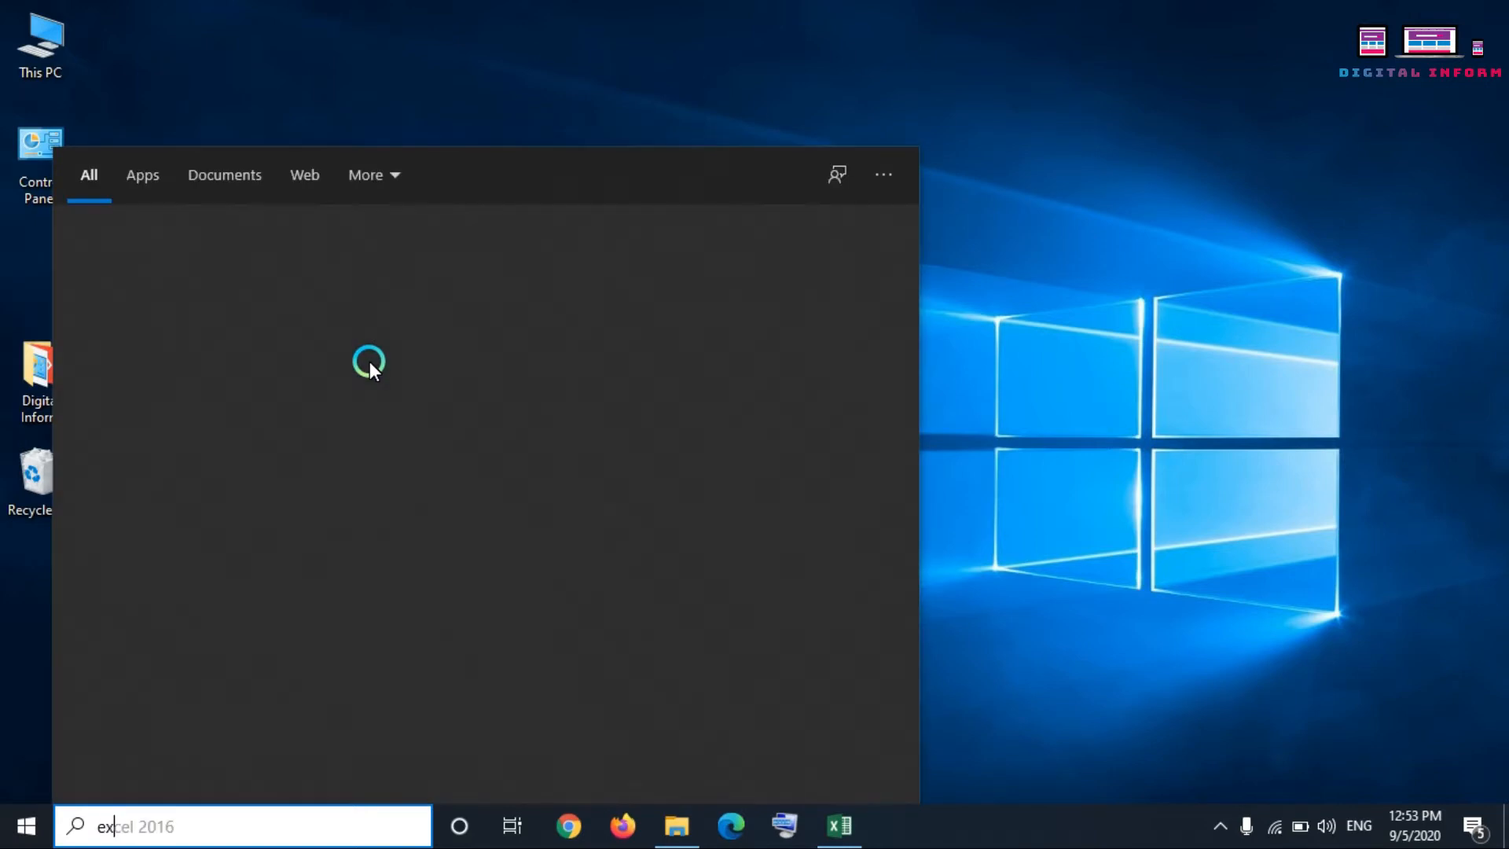
text(cel)
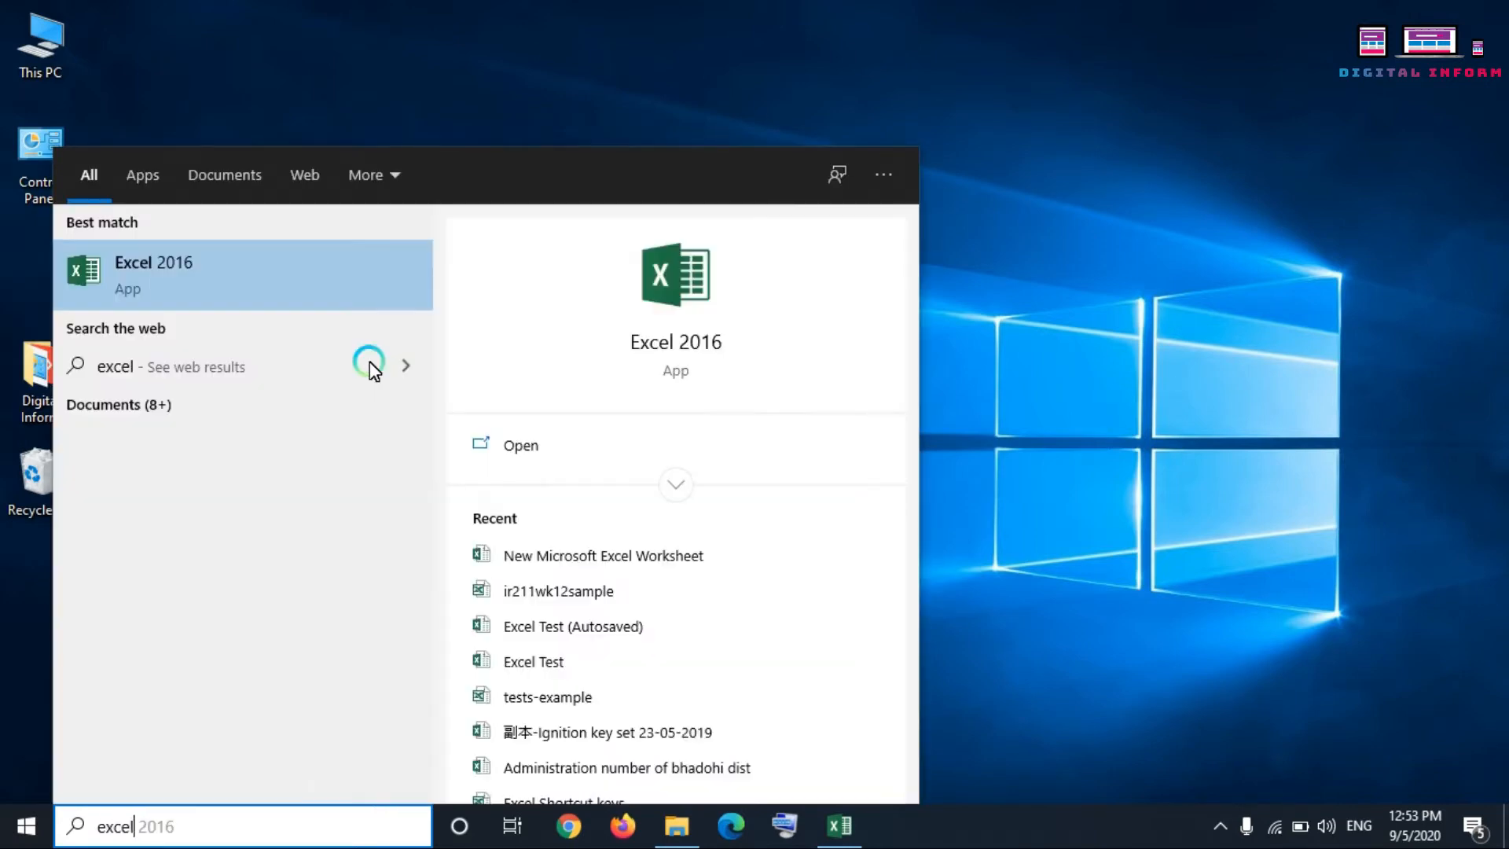
key(Return)
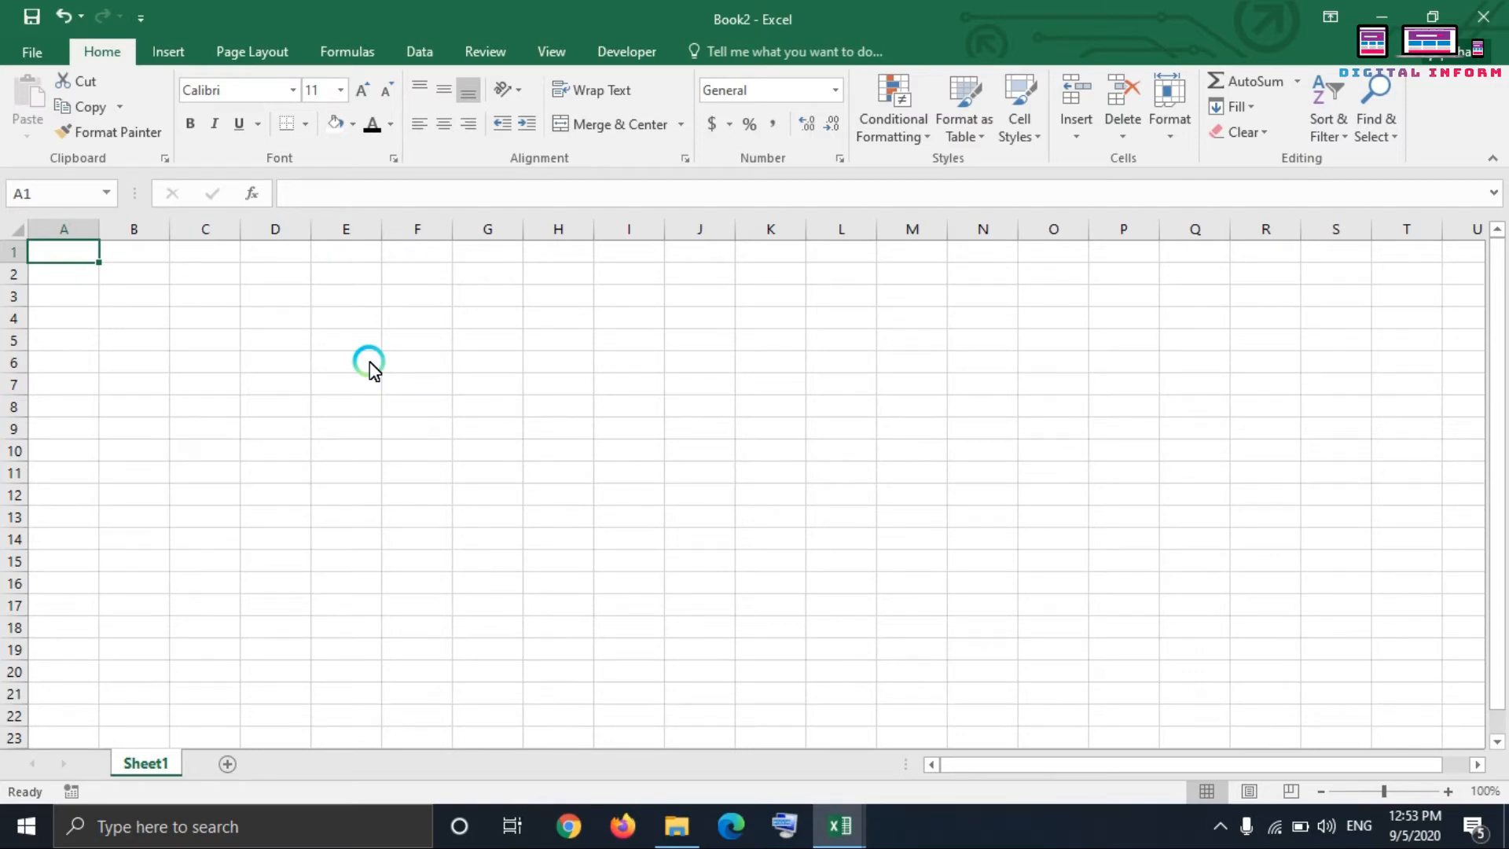
click(1483, 17)
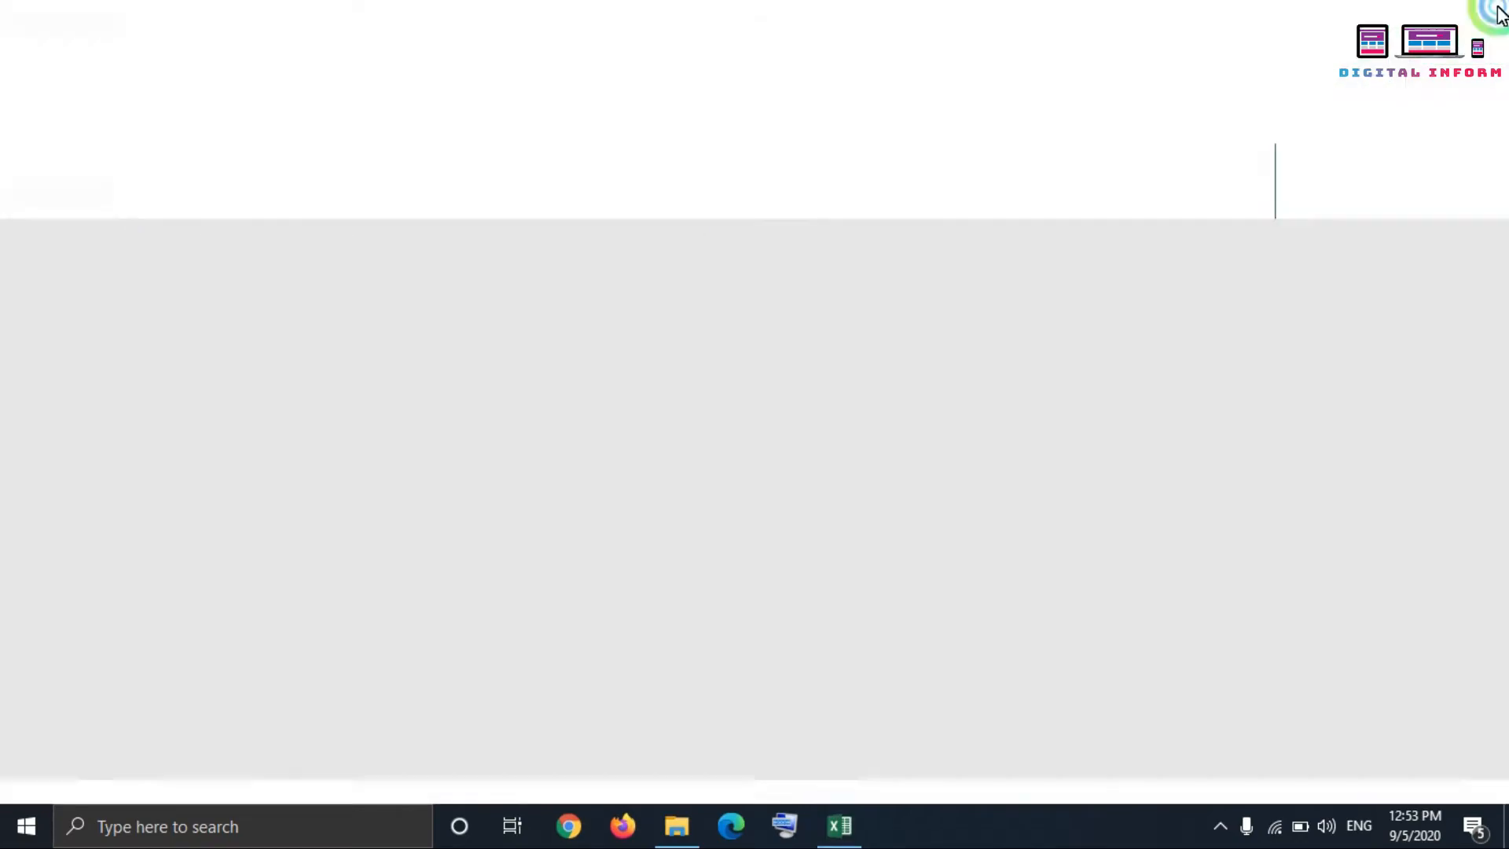
Step: Open the New Microsoft Excel Worksheet file from the desktop and add two sheets to it, Sheet2 and Sheet3
double_click(602, 416)
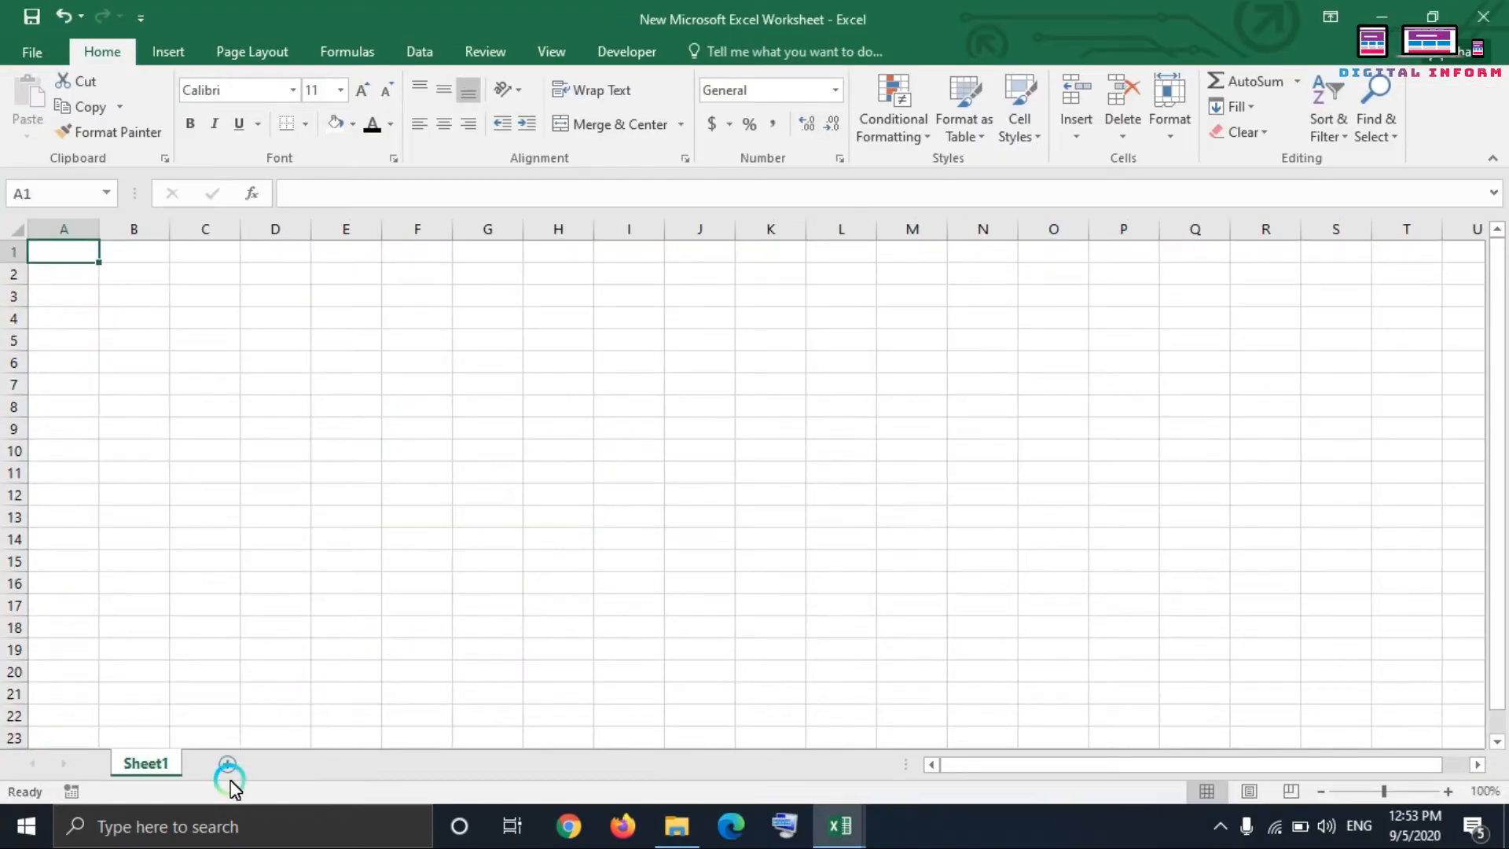
click(223, 760)
click(296, 765)
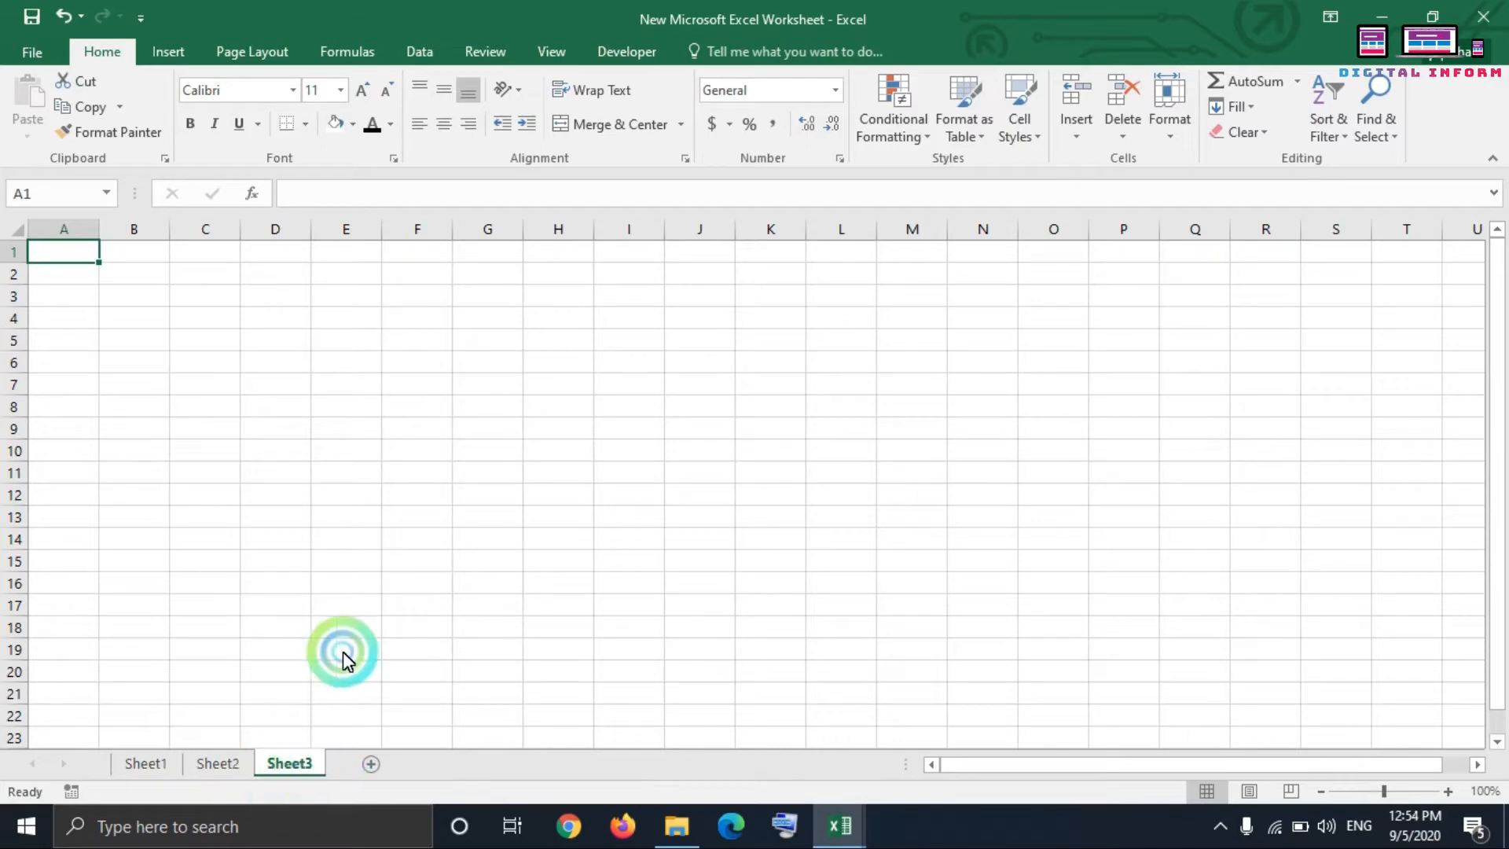
Step: View the General settings in Excel Options and close them without changing anything
click(45, 53)
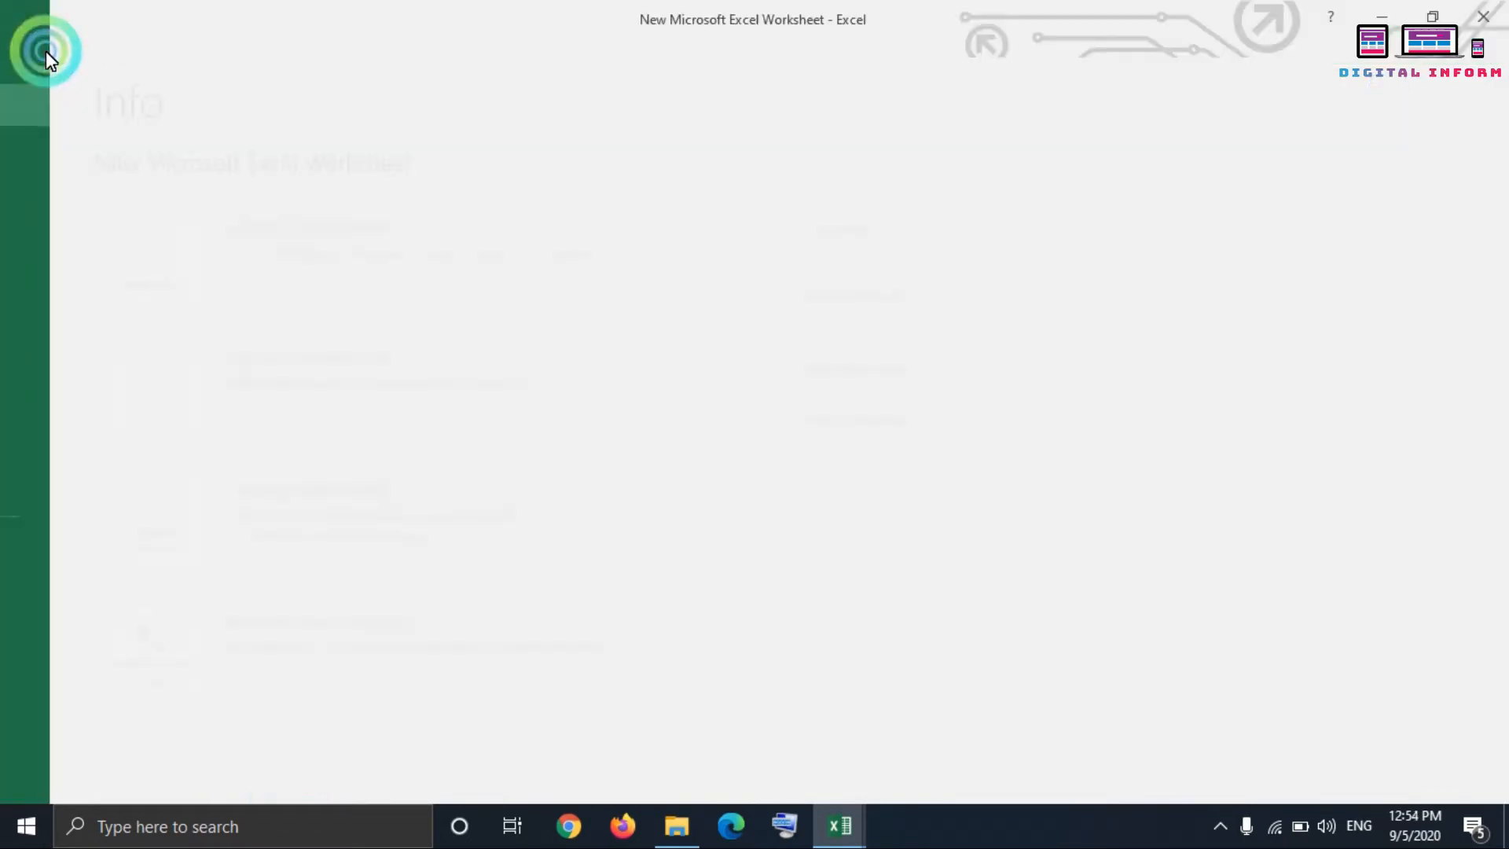
click(36, 602)
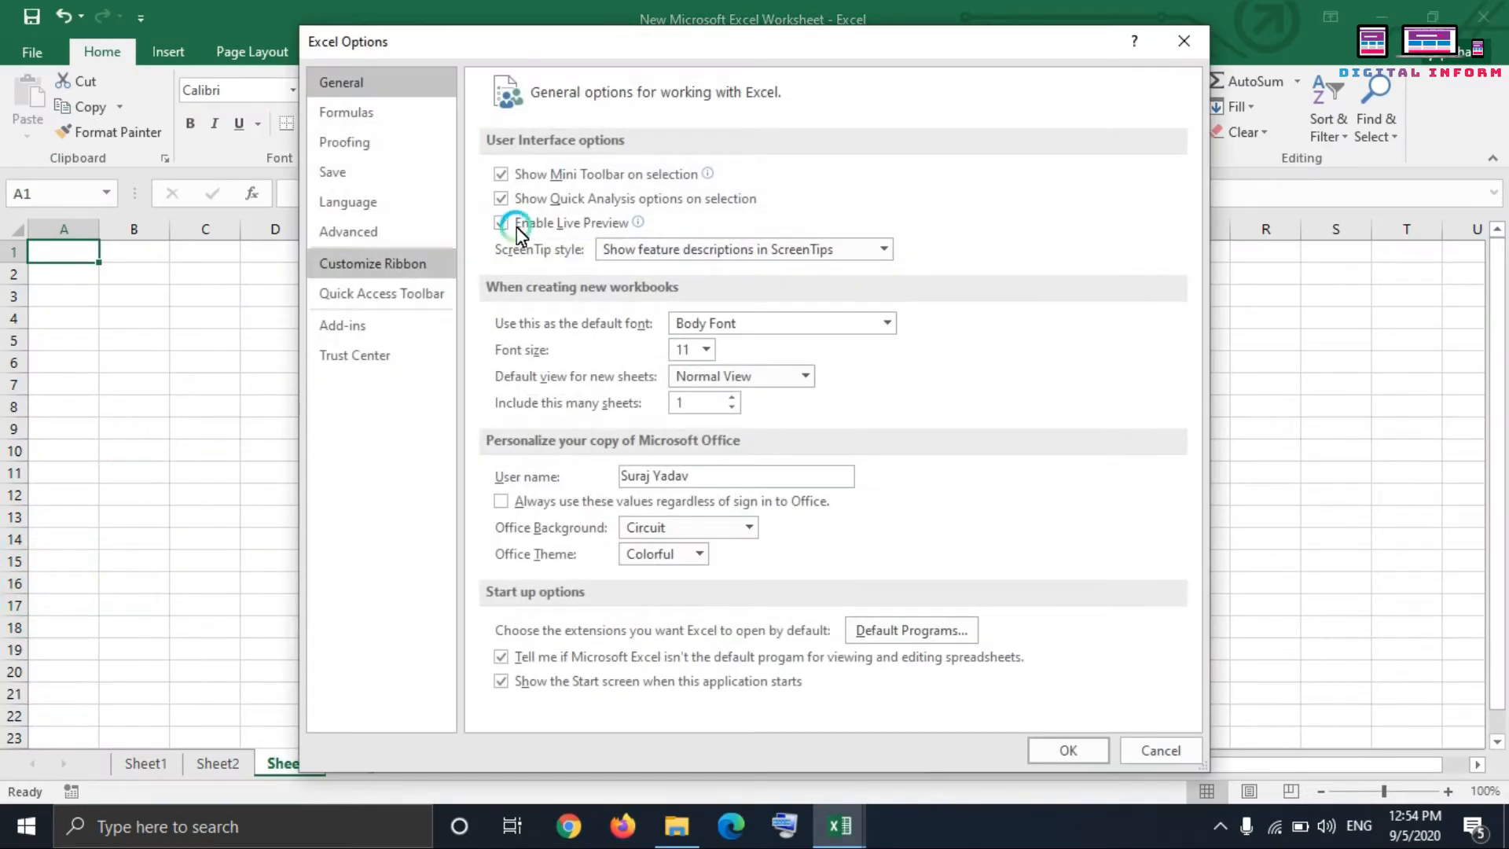
click(1184, 41)
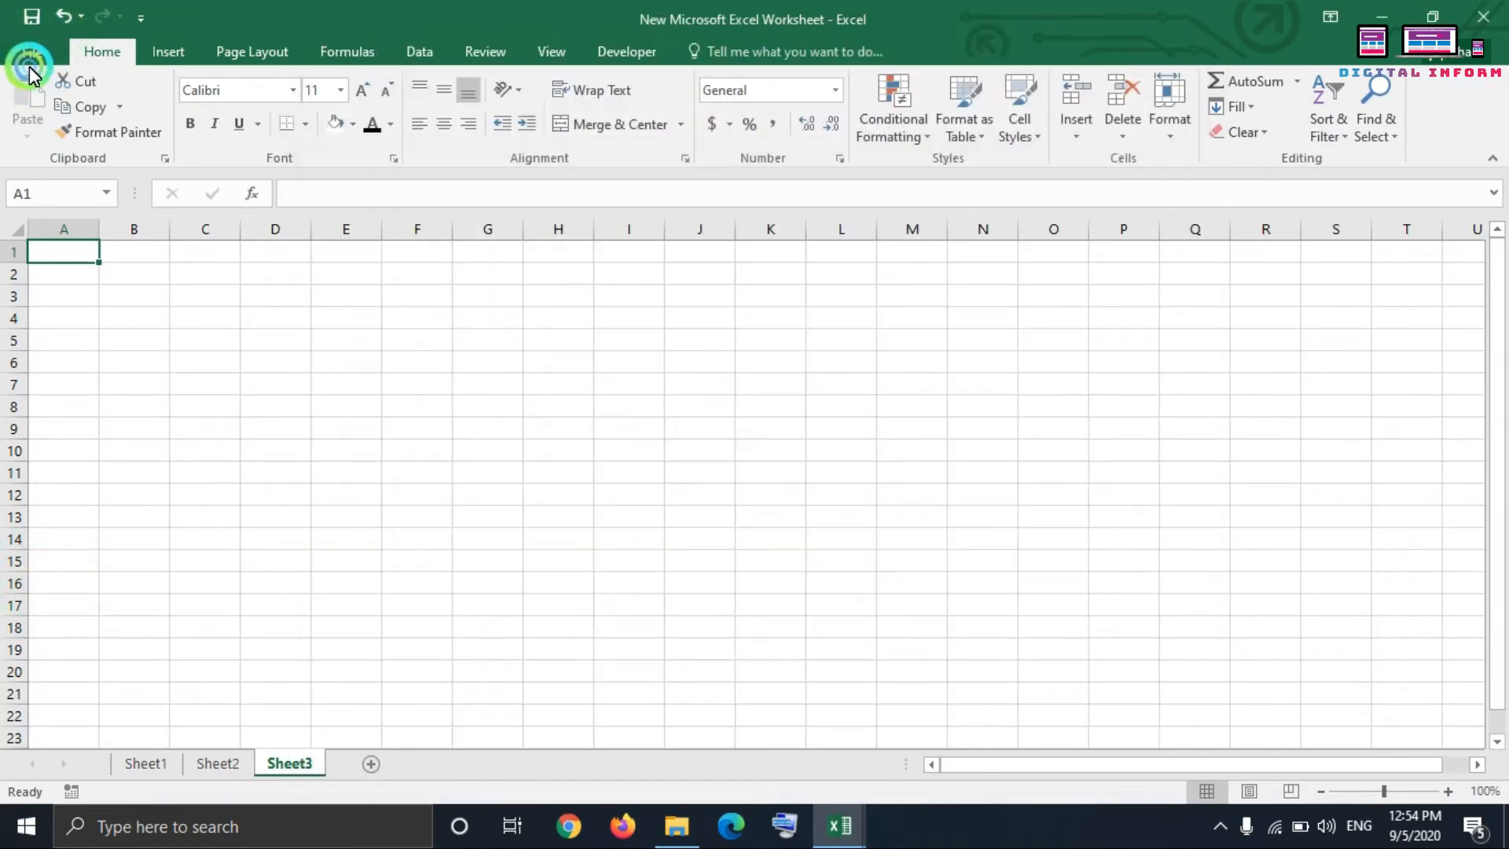
Step: View the Office account and product information, and return to the worksheet
click(33, 57)
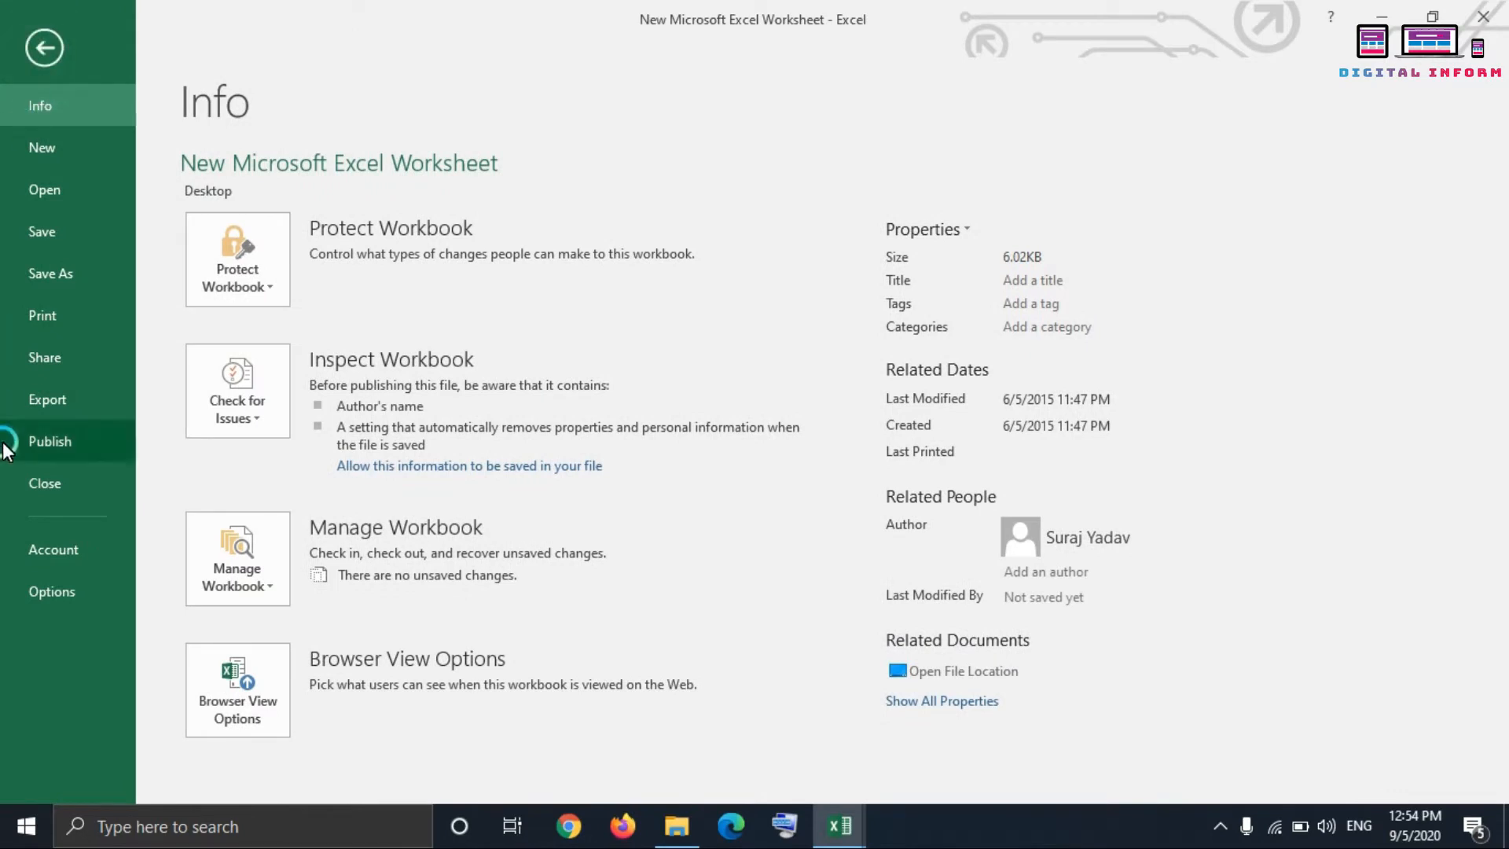
click(44, 564)
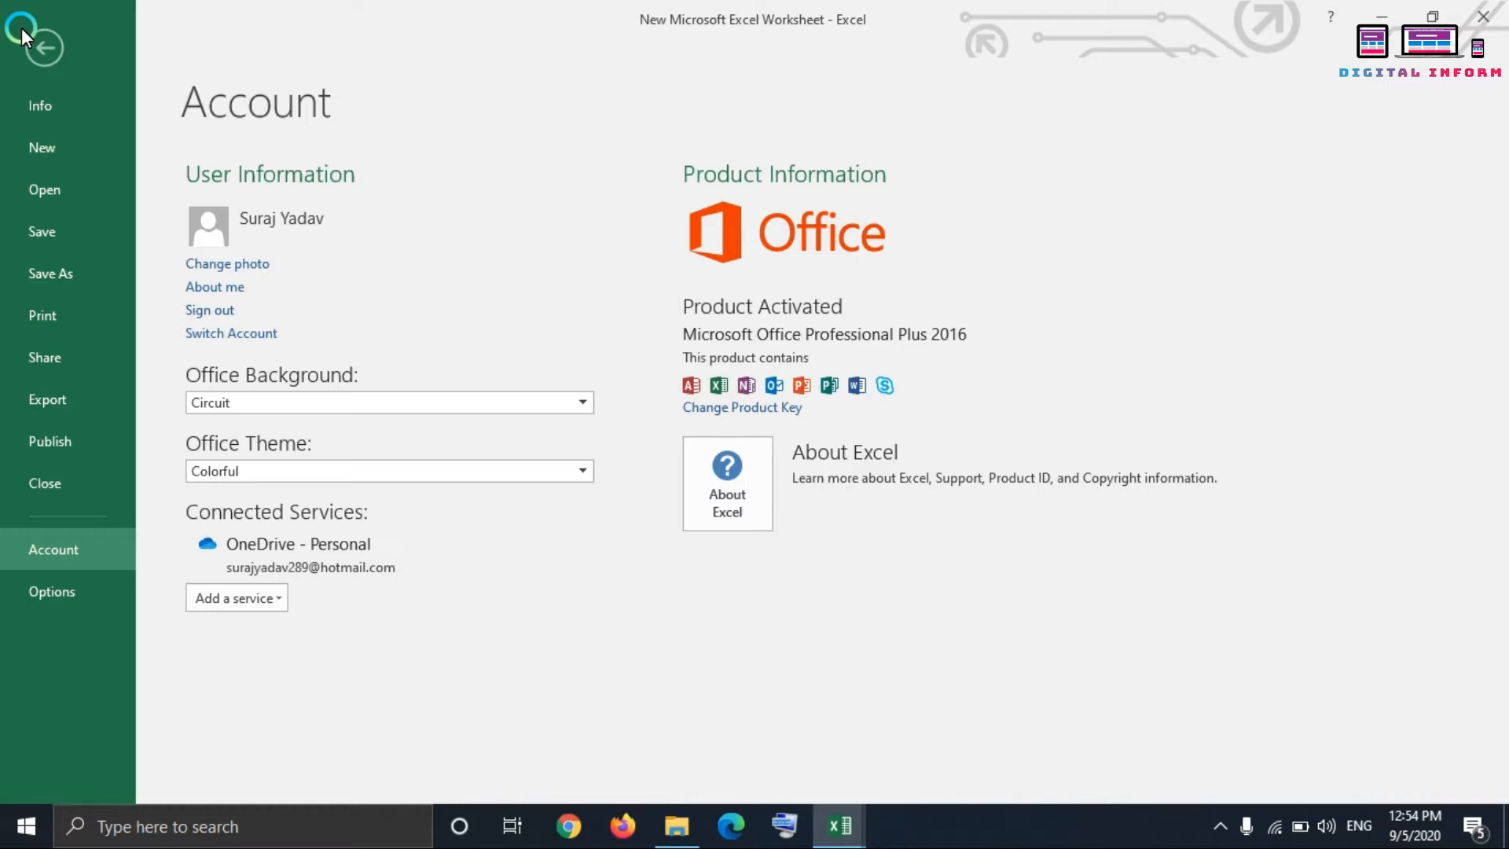
click(44, 47)
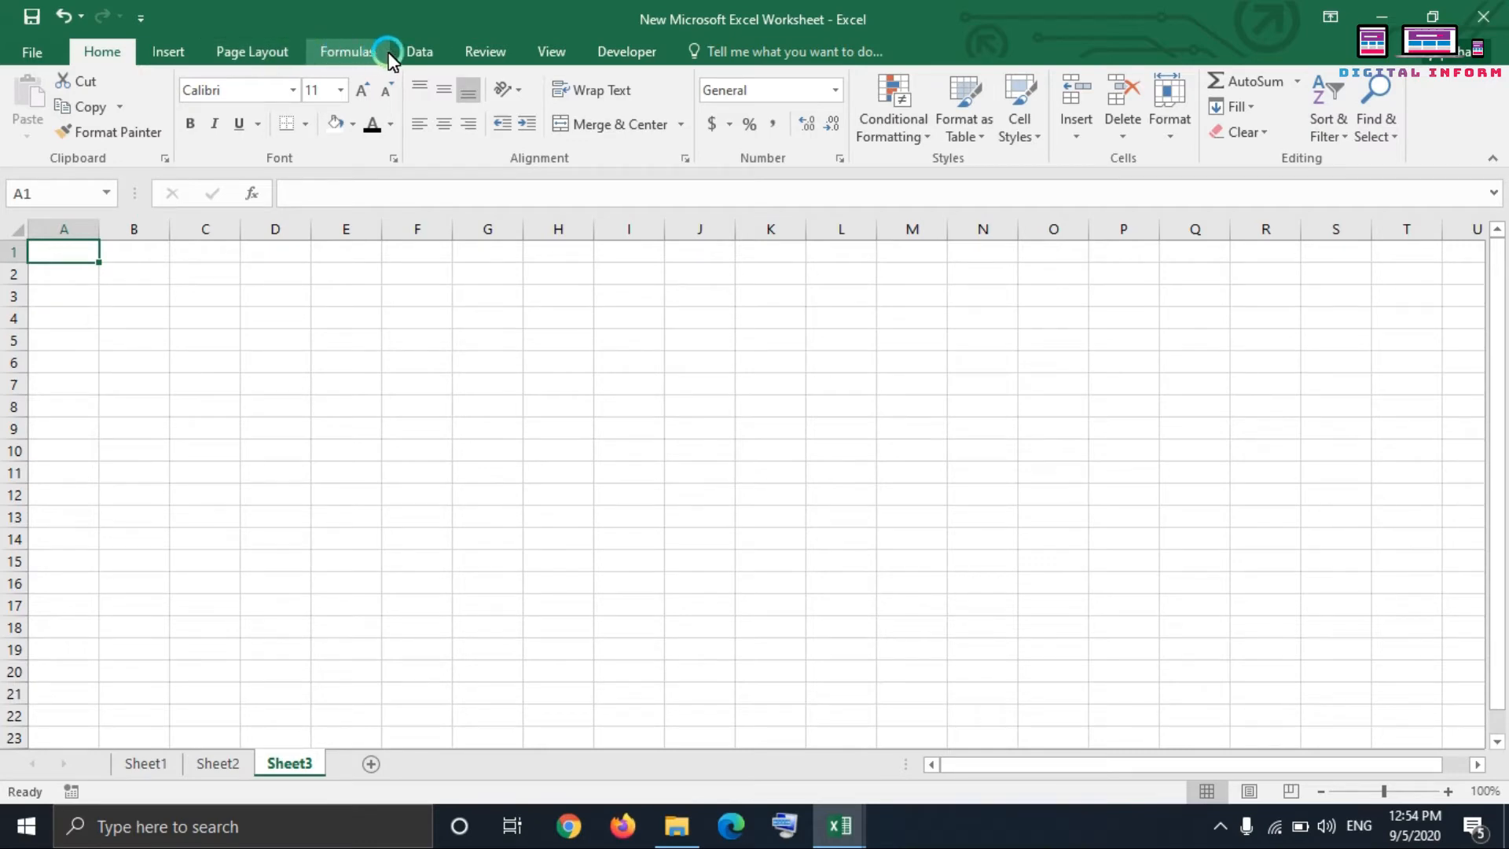
Step: Zoom Sheet3 in to 200%
click(1441, 792)
click(1441, 792)
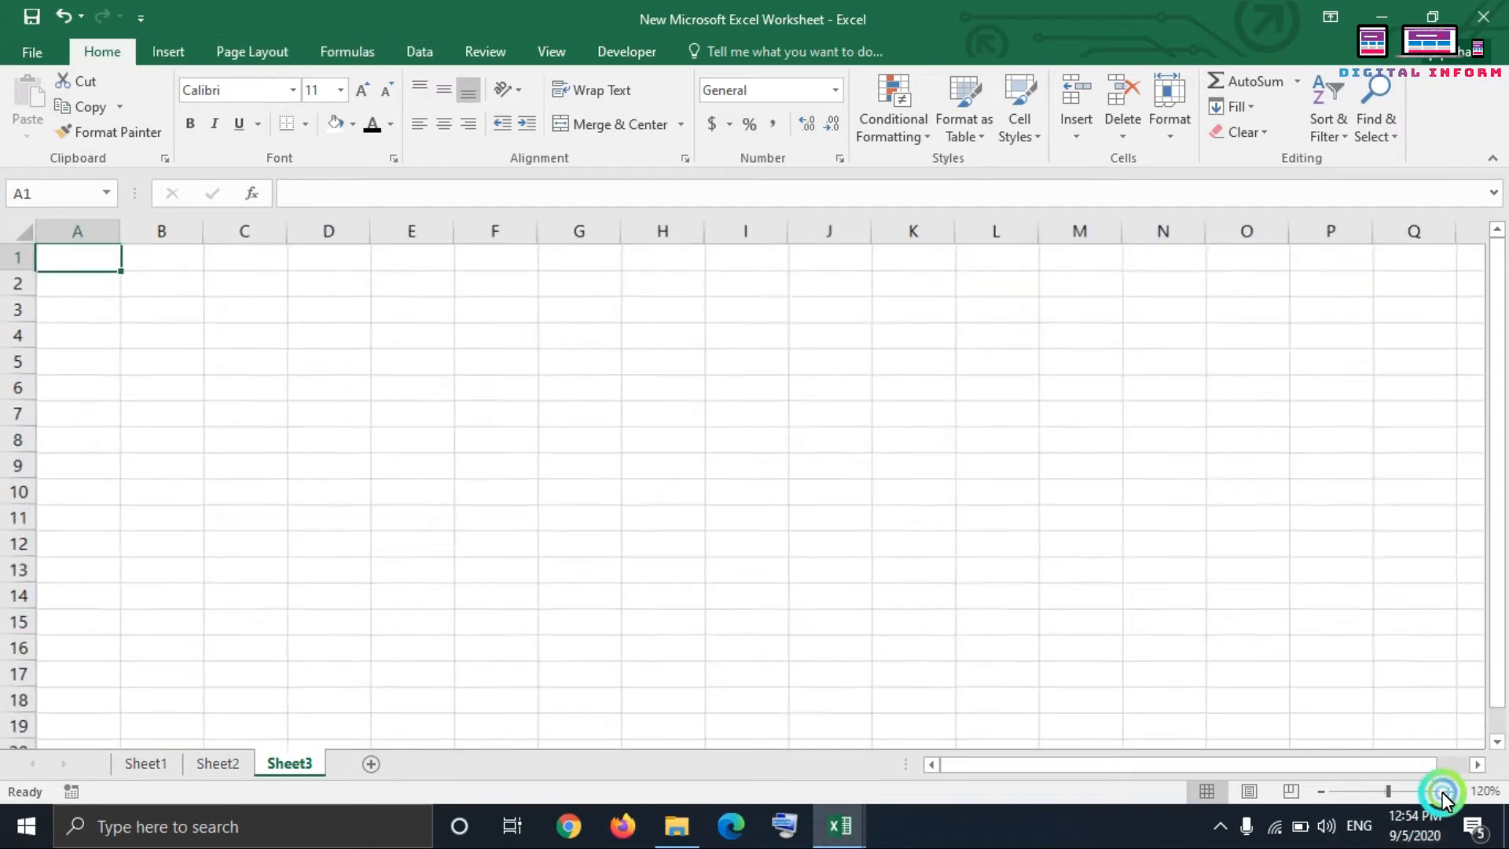
click(1441, 792)
click(1441, 792)
click(1441, 792)
click(1441, 792)
click(1442, 792)
click(1441, 792)
click(1441, 792)
click(1441, 792)
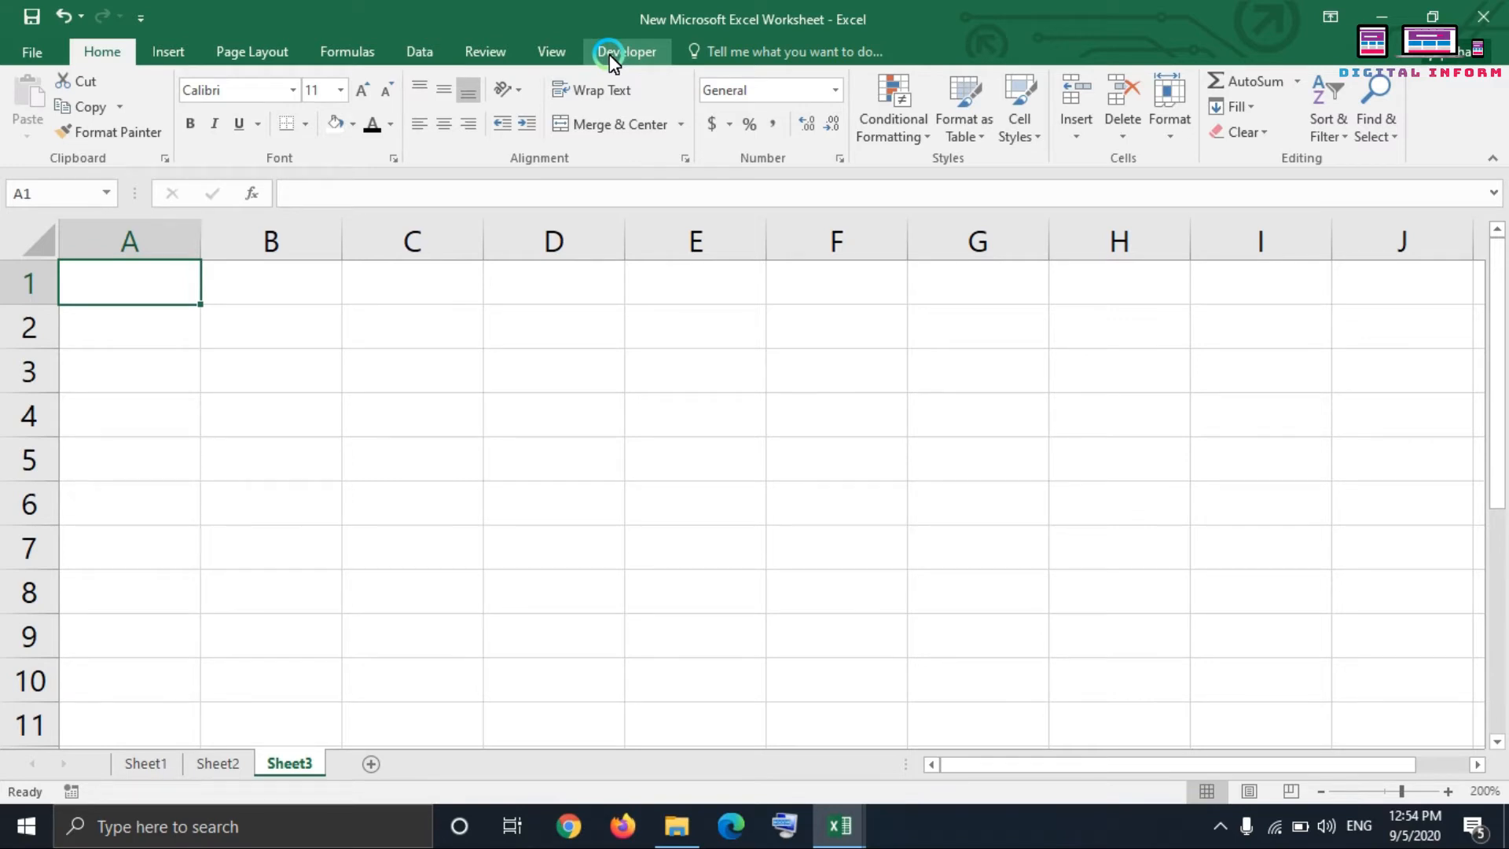
Step: Select cell A3, step through row 1 from A1 to D1, and return to cell A1
click(186, 379)
click(179, 299)
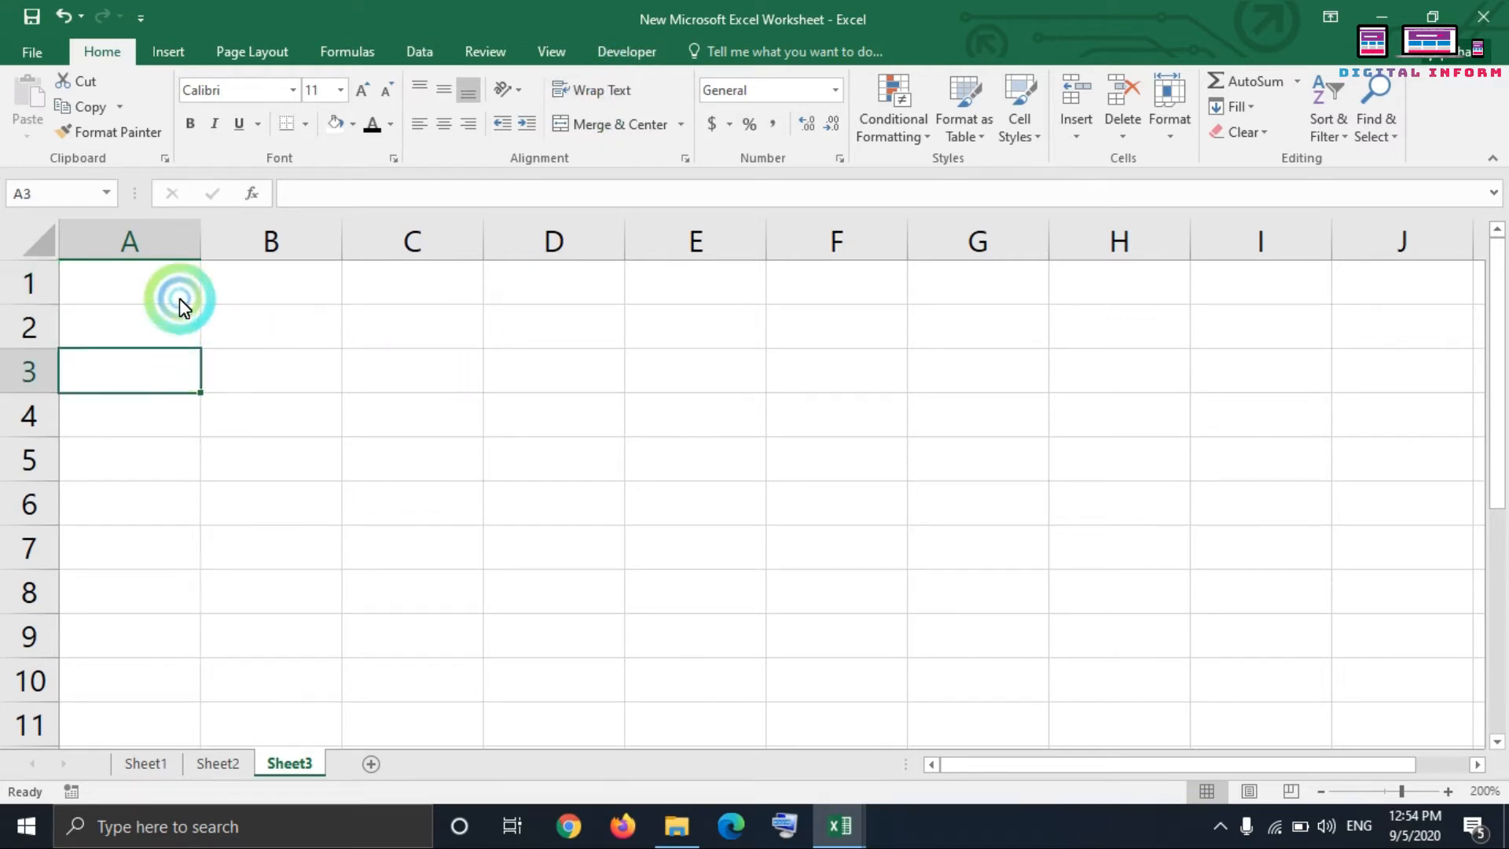
click(275, 286)
click(414, 283)
click(569, 290)
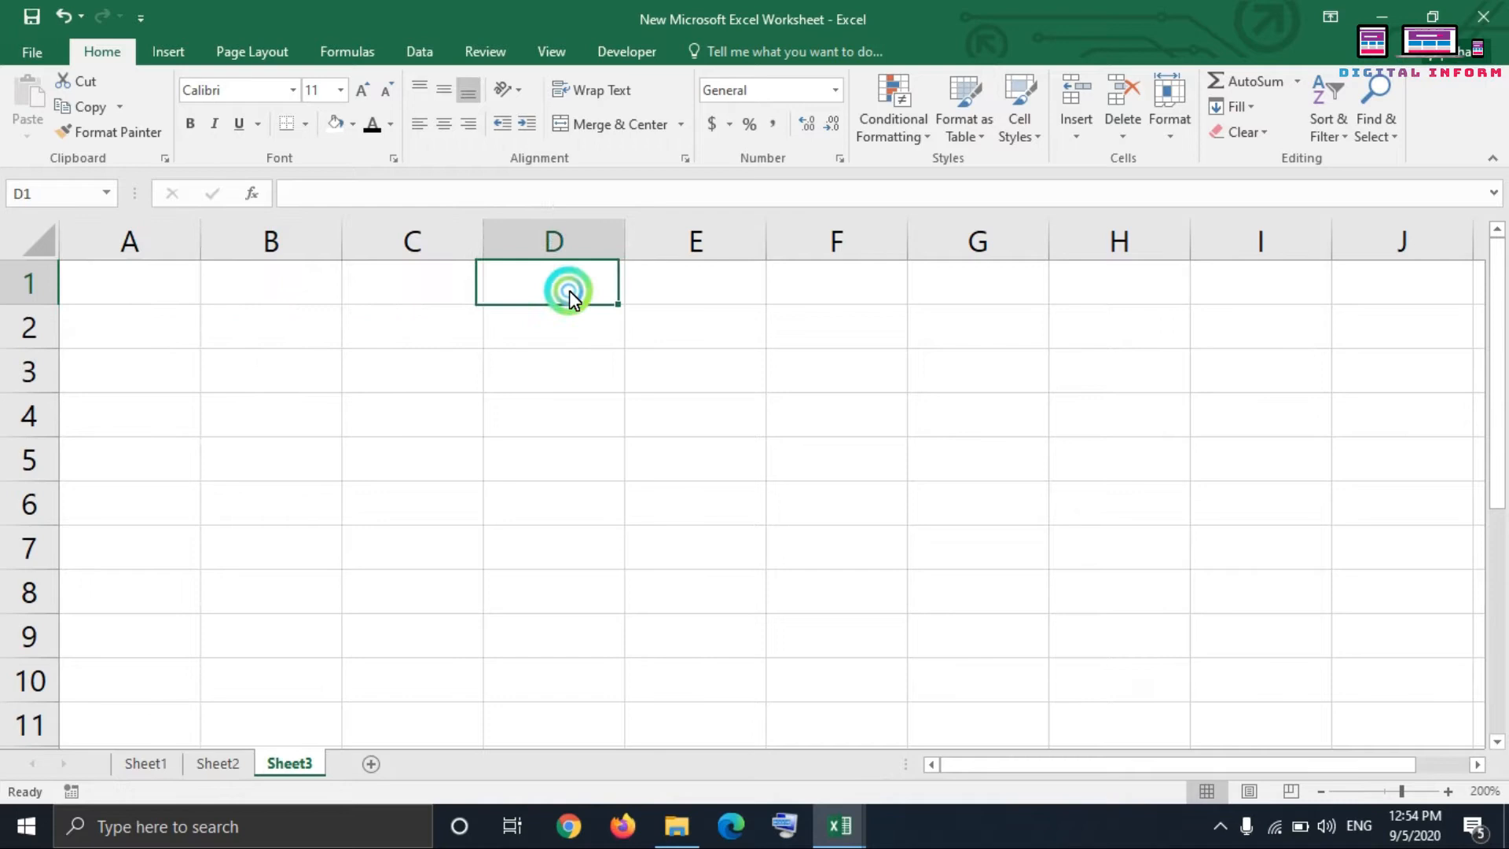
click(384, 300)
click(217, 276)
click(111, 299)
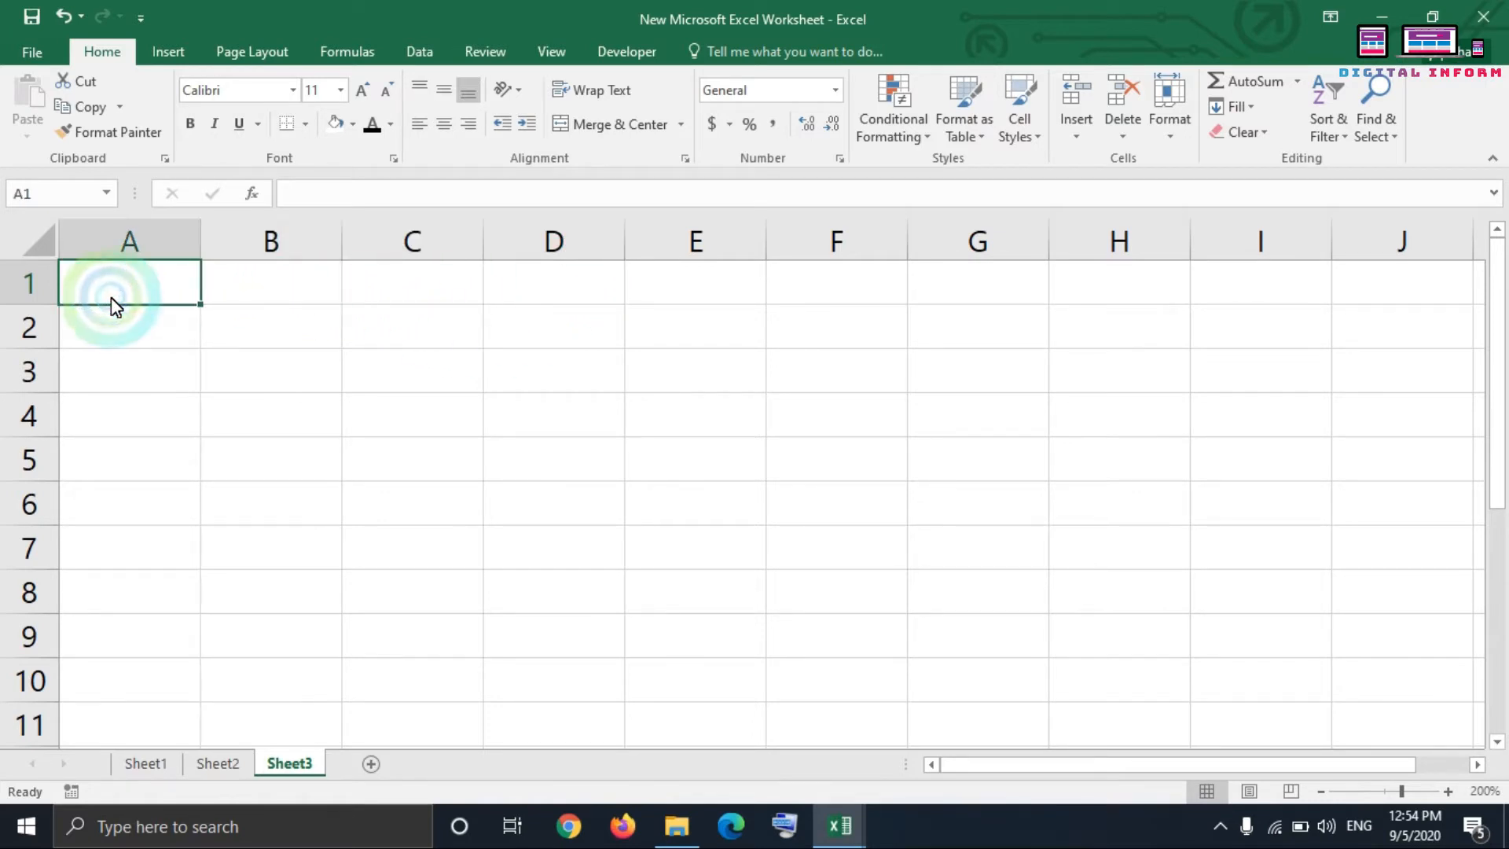
Step: Select cell B2, the whole of column A, and the whole of row 1
click(125, 349)
click(243, 322)
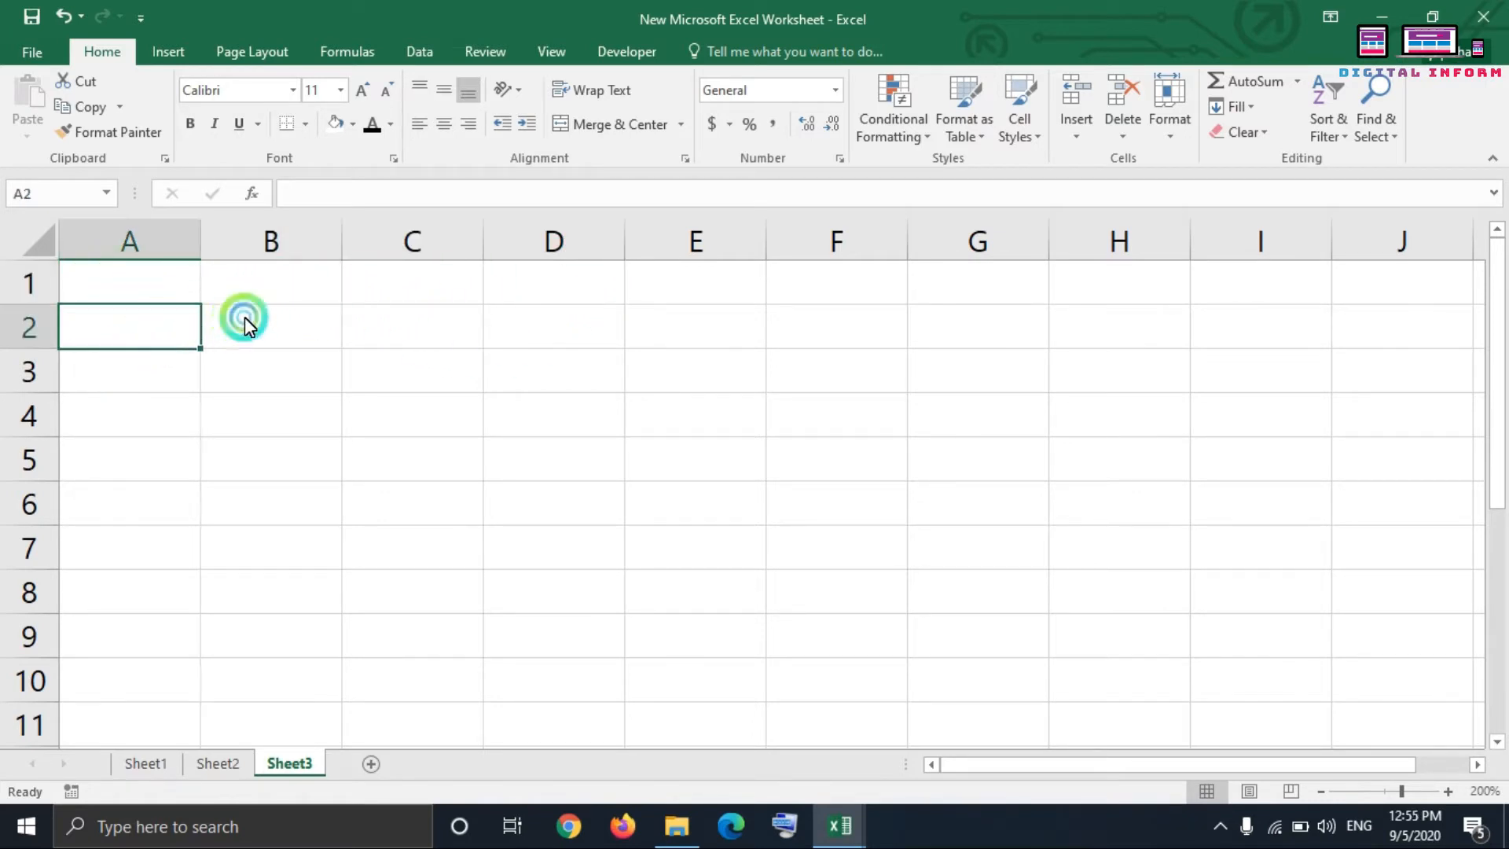
click(146, 244)
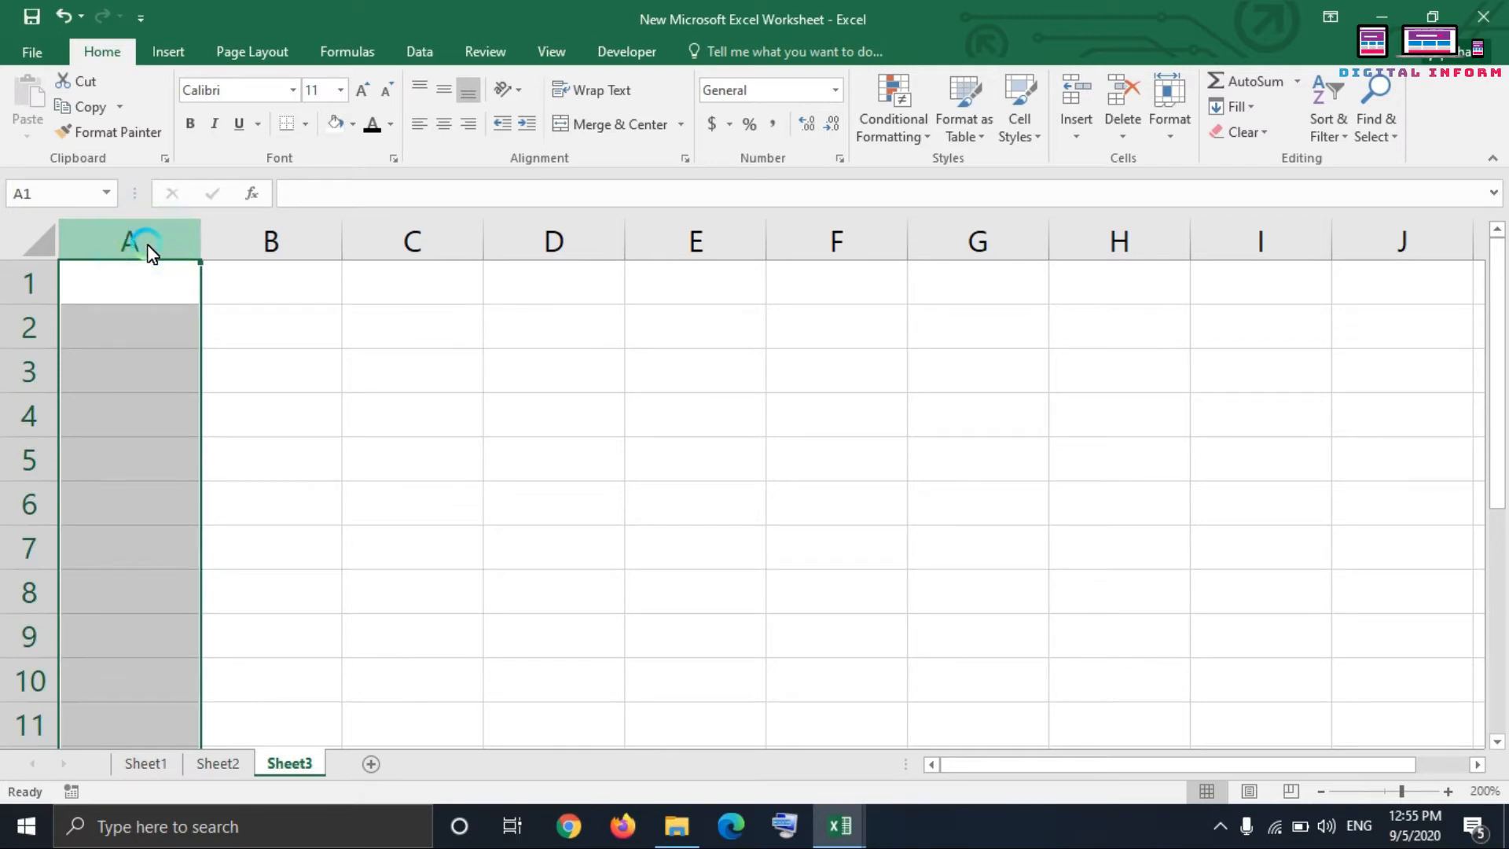
click(40, 285)
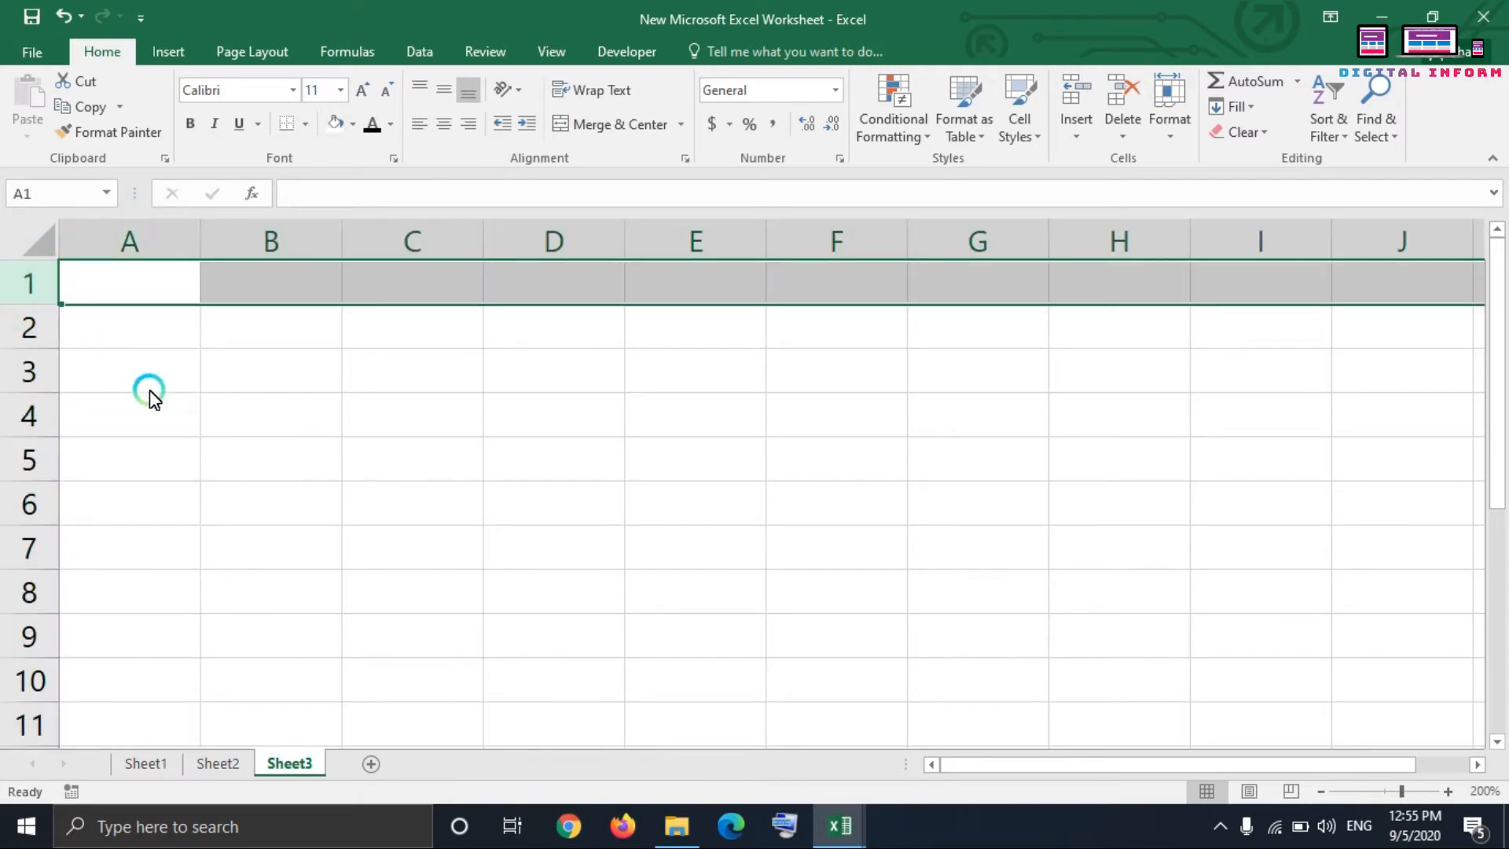
Step: Select cells B2, B4, C3 and C2 one after another
click(280, 329)
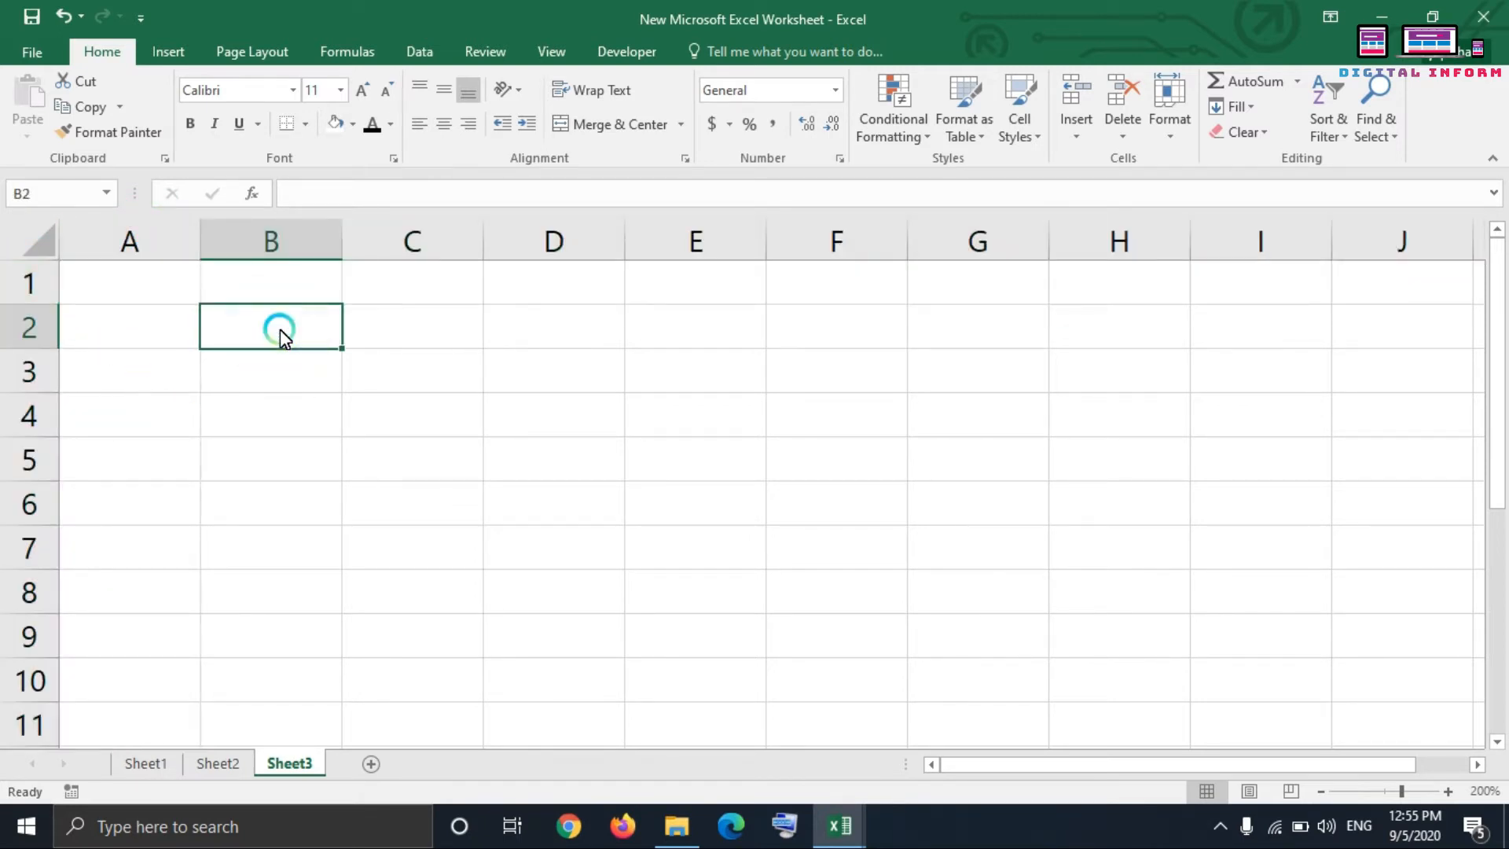
click(292, 416)
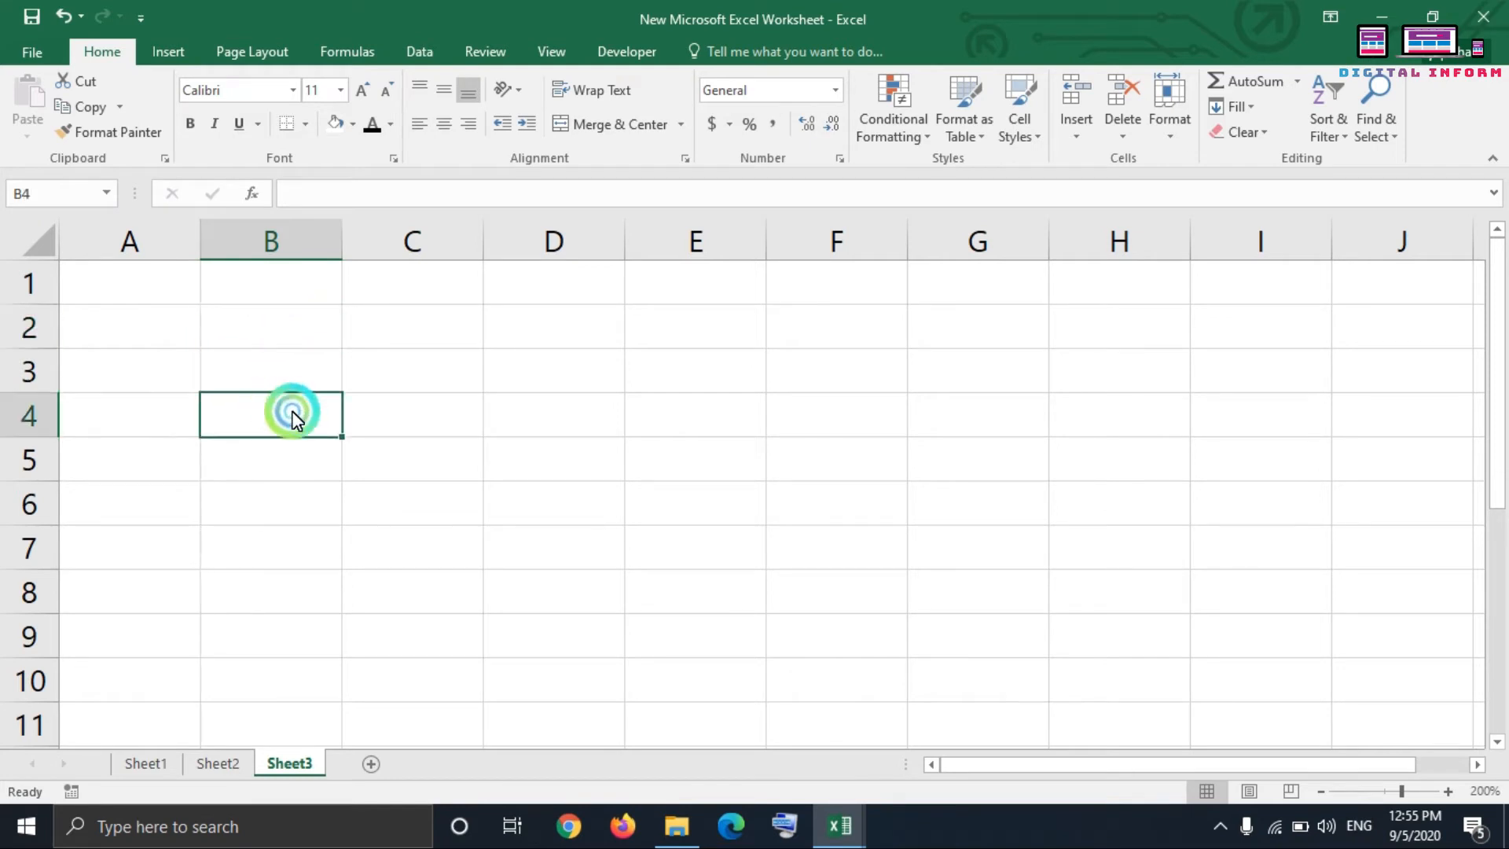
click(397, 380)
click(418, 330)
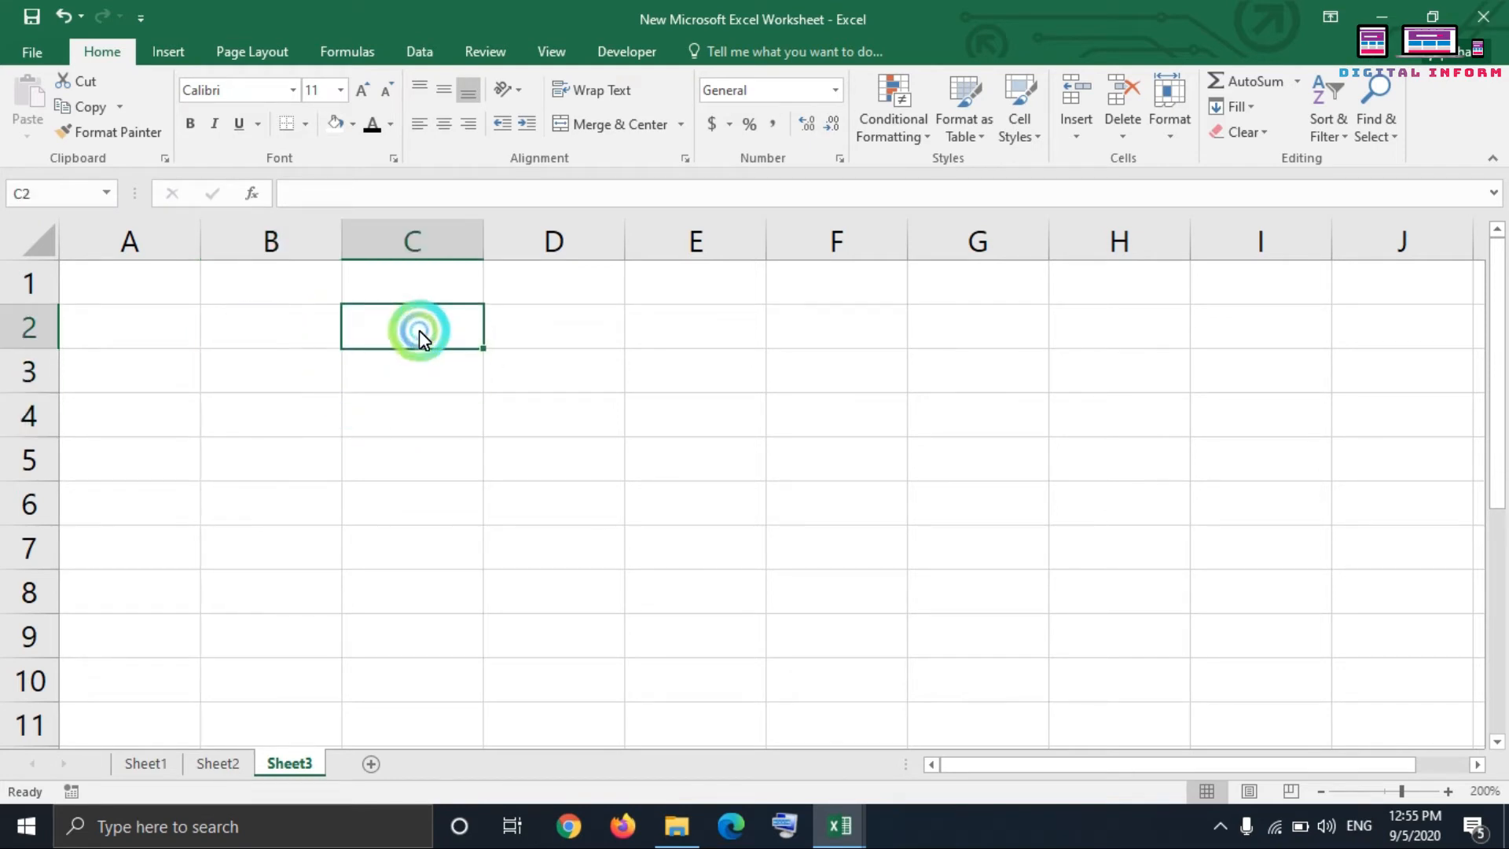
click(404, 238)
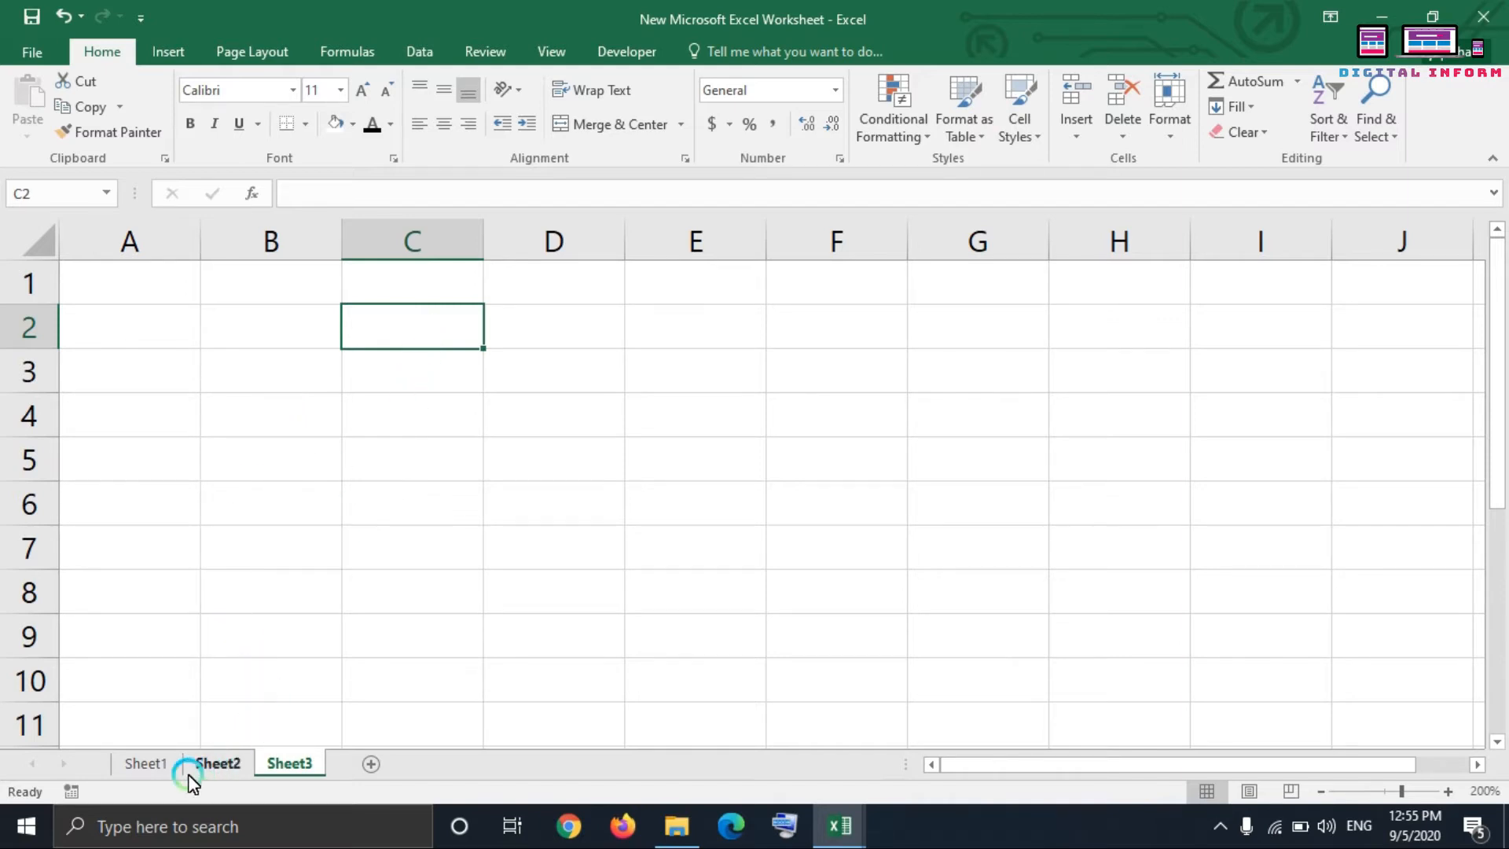
Step: Switch back and forth between Sheet1, Sheet2 and Sheet3, ending on Sheet3
click(136, 775)
click(210, 765)
click(272, 762)
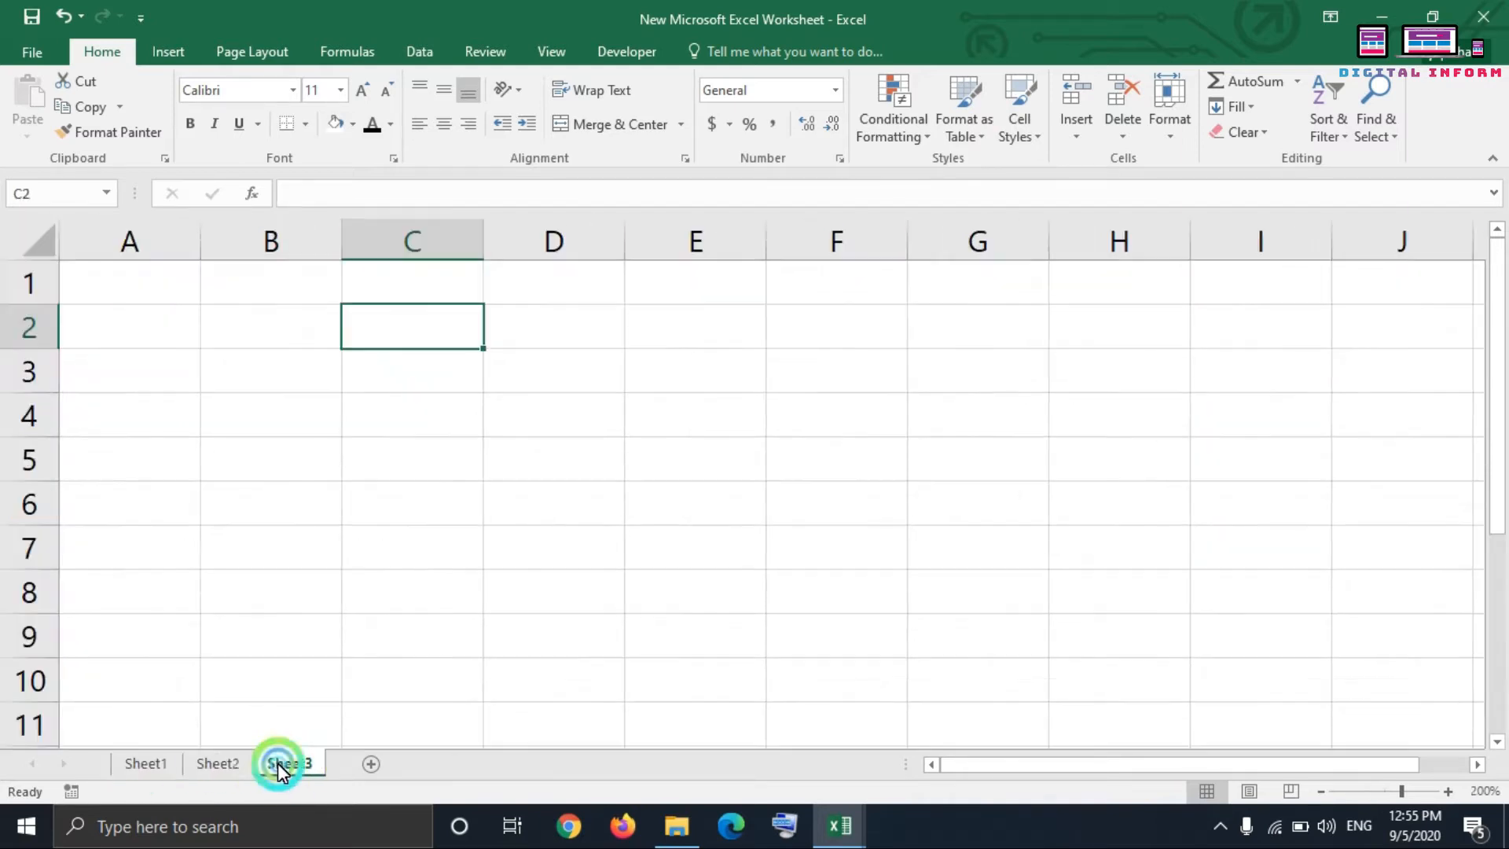
click(144, 771)
click(225, 766)
click(284, 766)
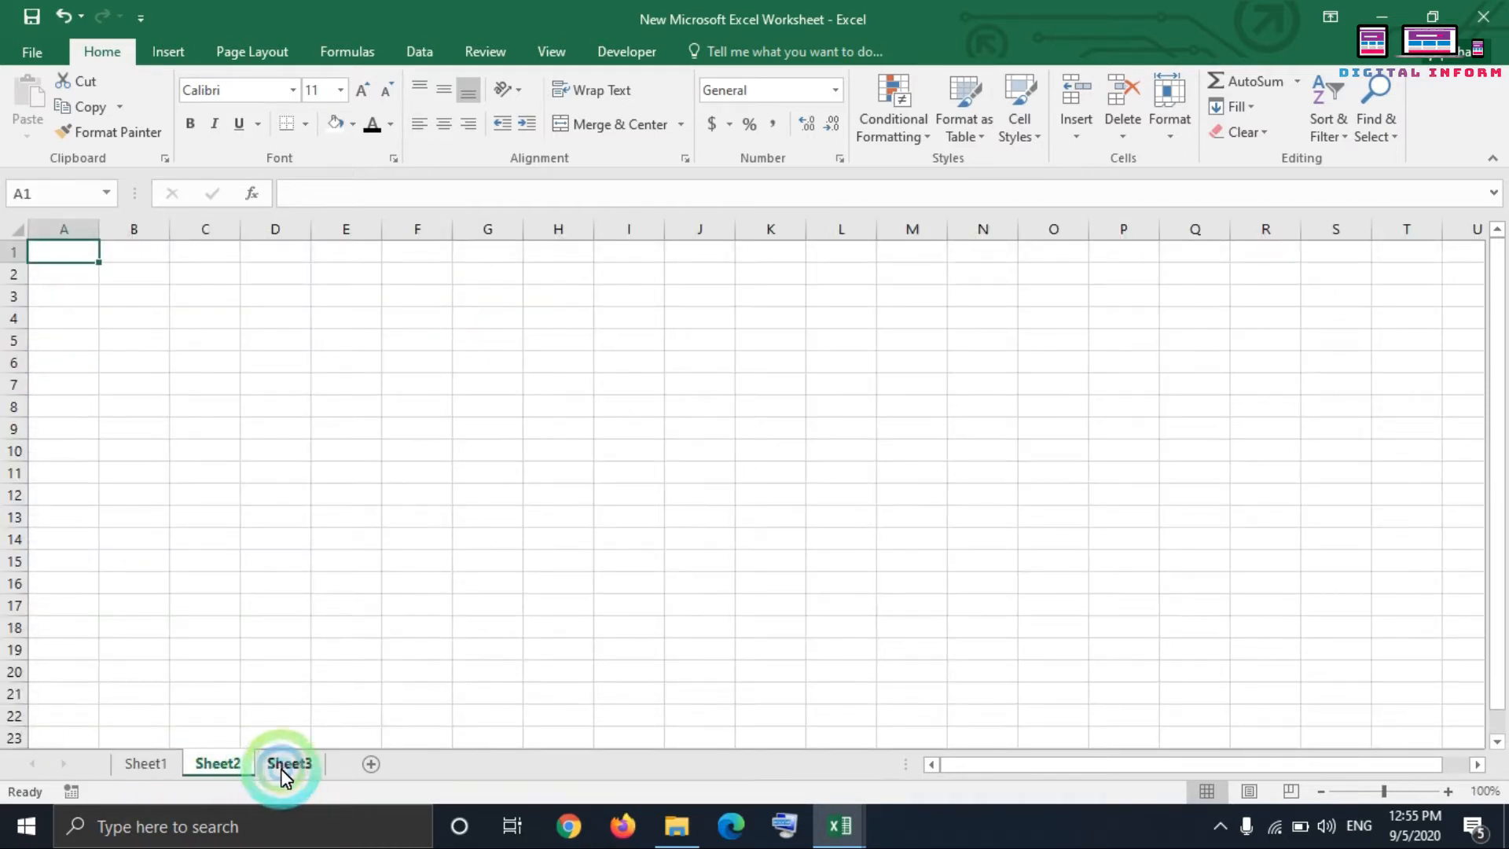
click(234, 778)
click(163, 775)
click(212, 769)
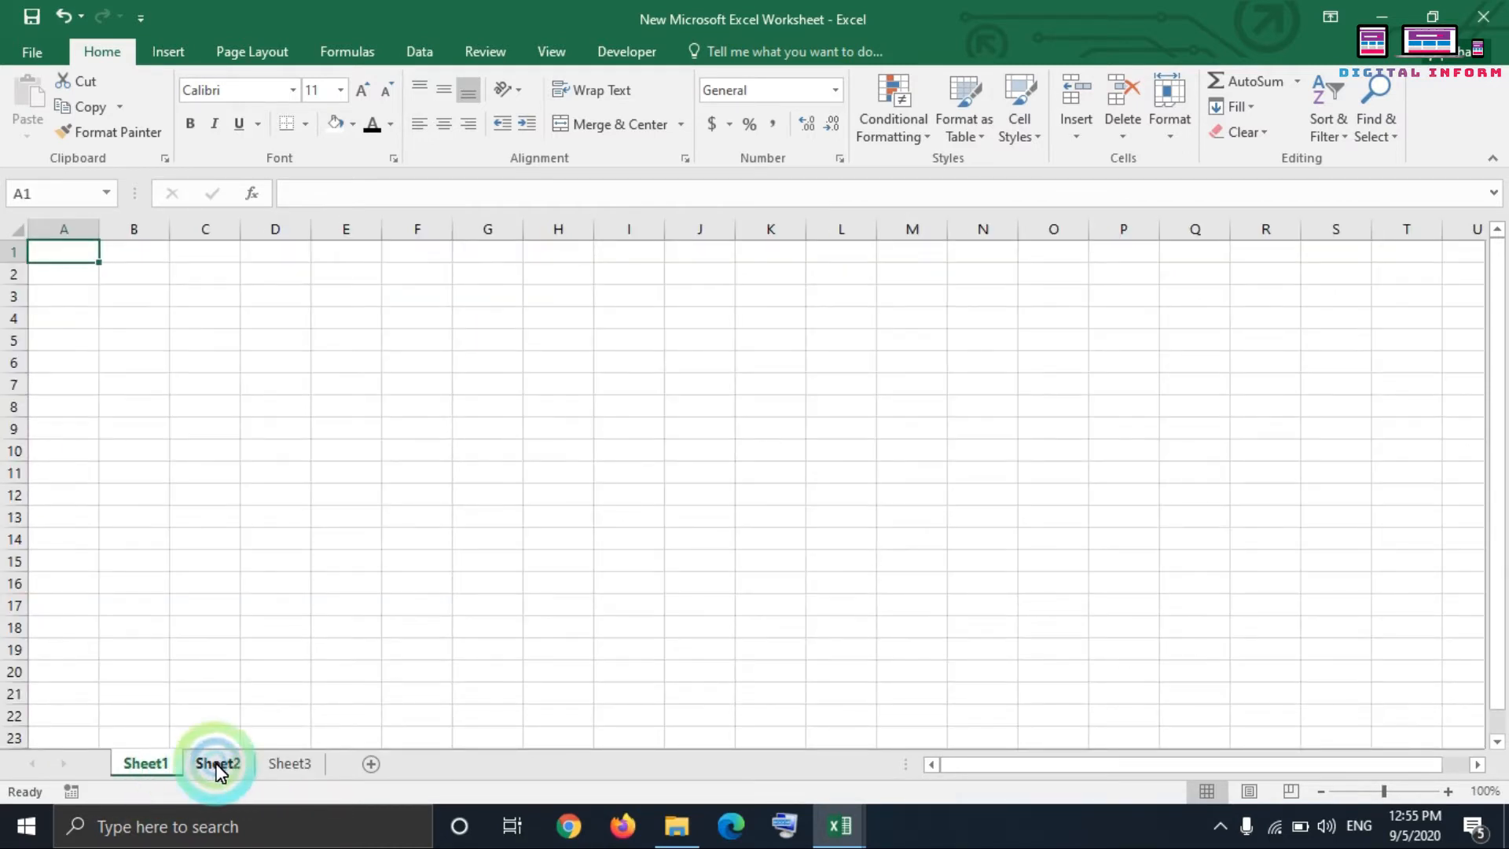
click(275, 766)
click(294, 761)
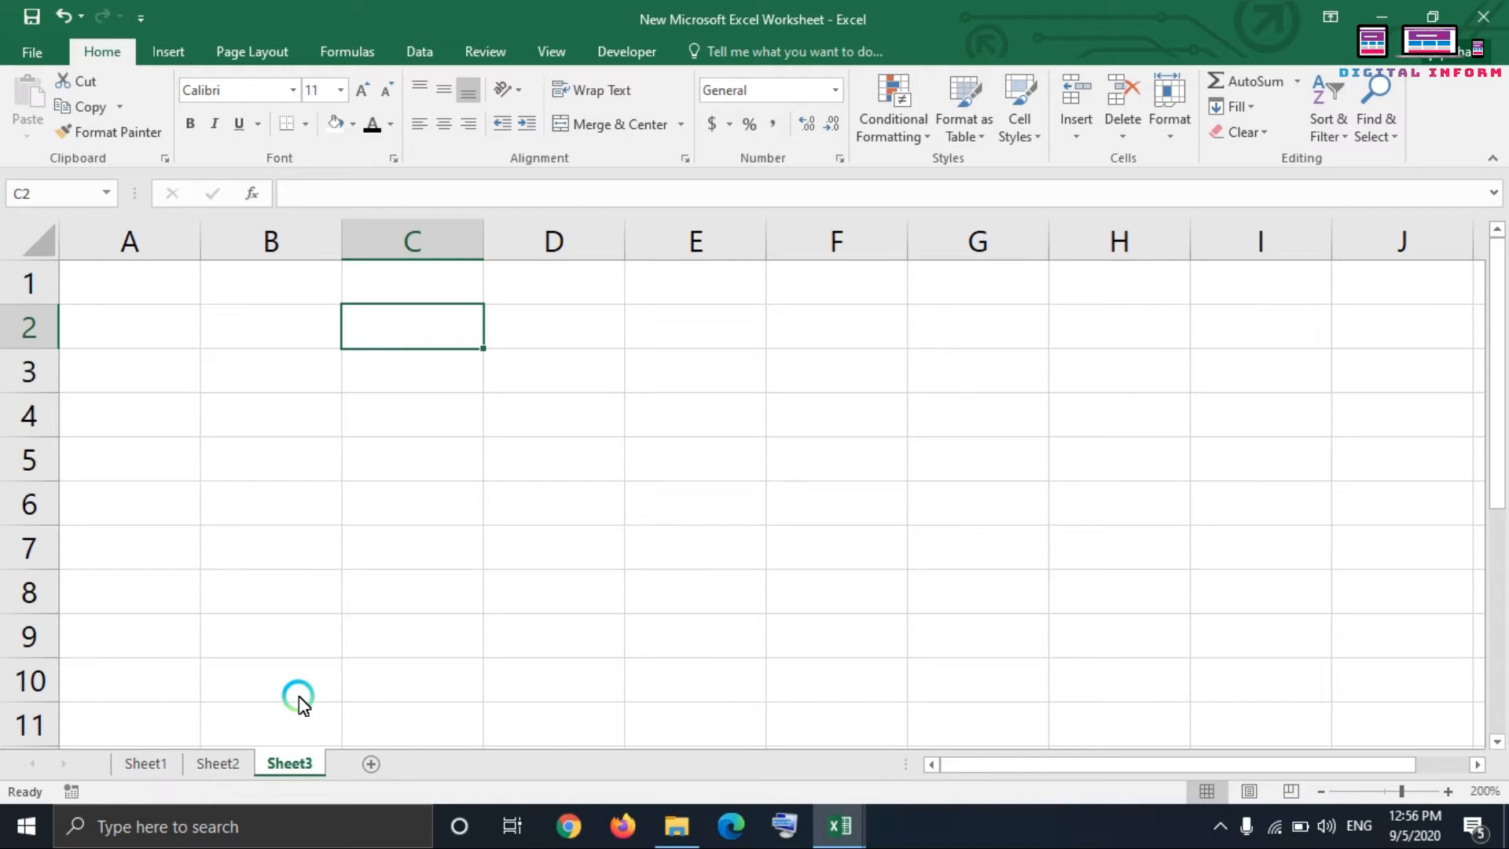
Step: Jump from cell A17 to the last row of column A and back up to row 1
scroll(184, 342, down, 5)
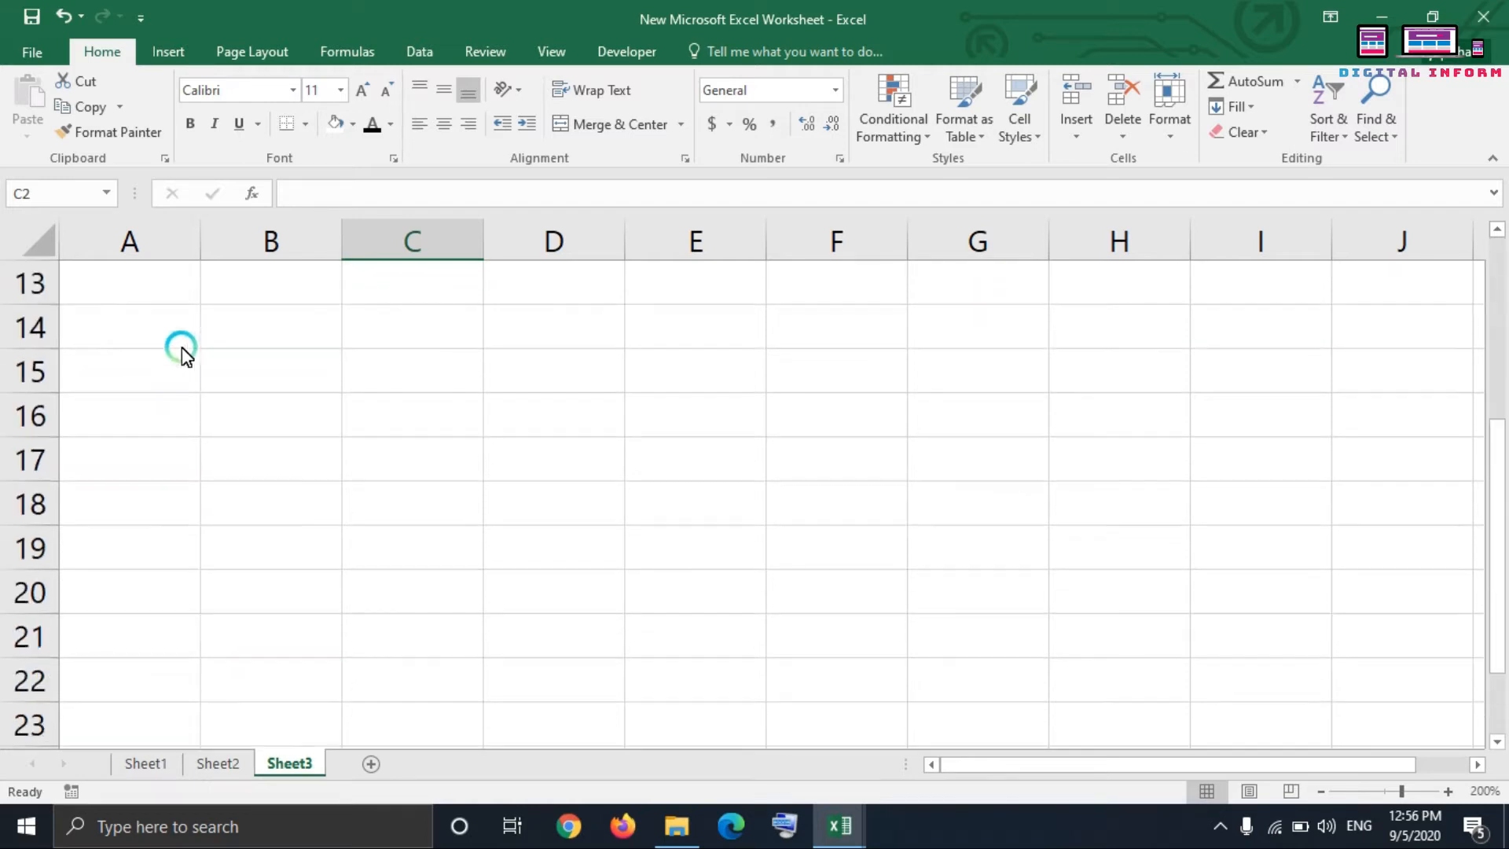
click(137, 324)
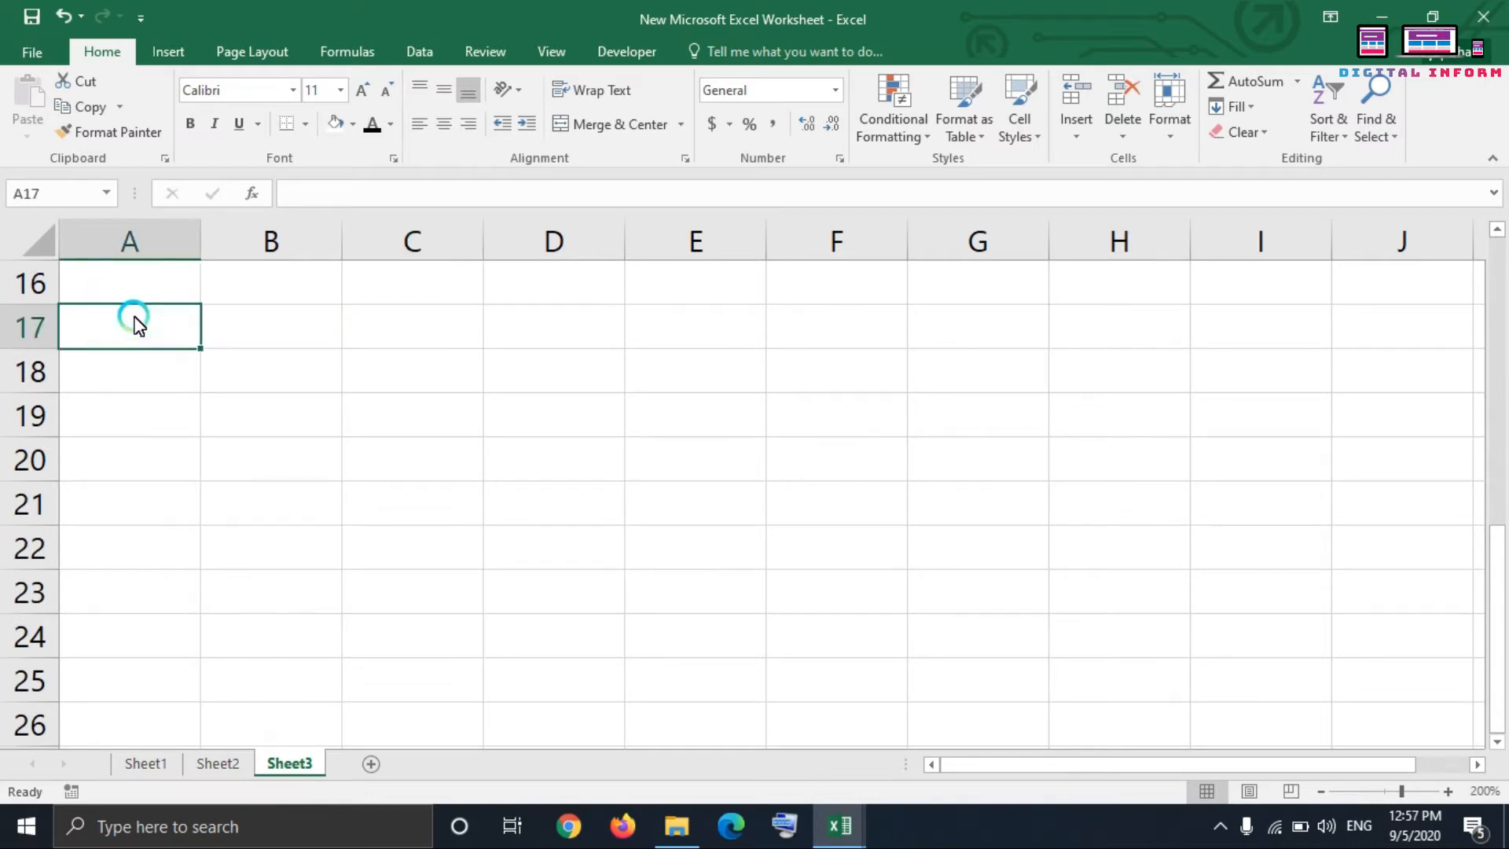
key(ctrl+Down)
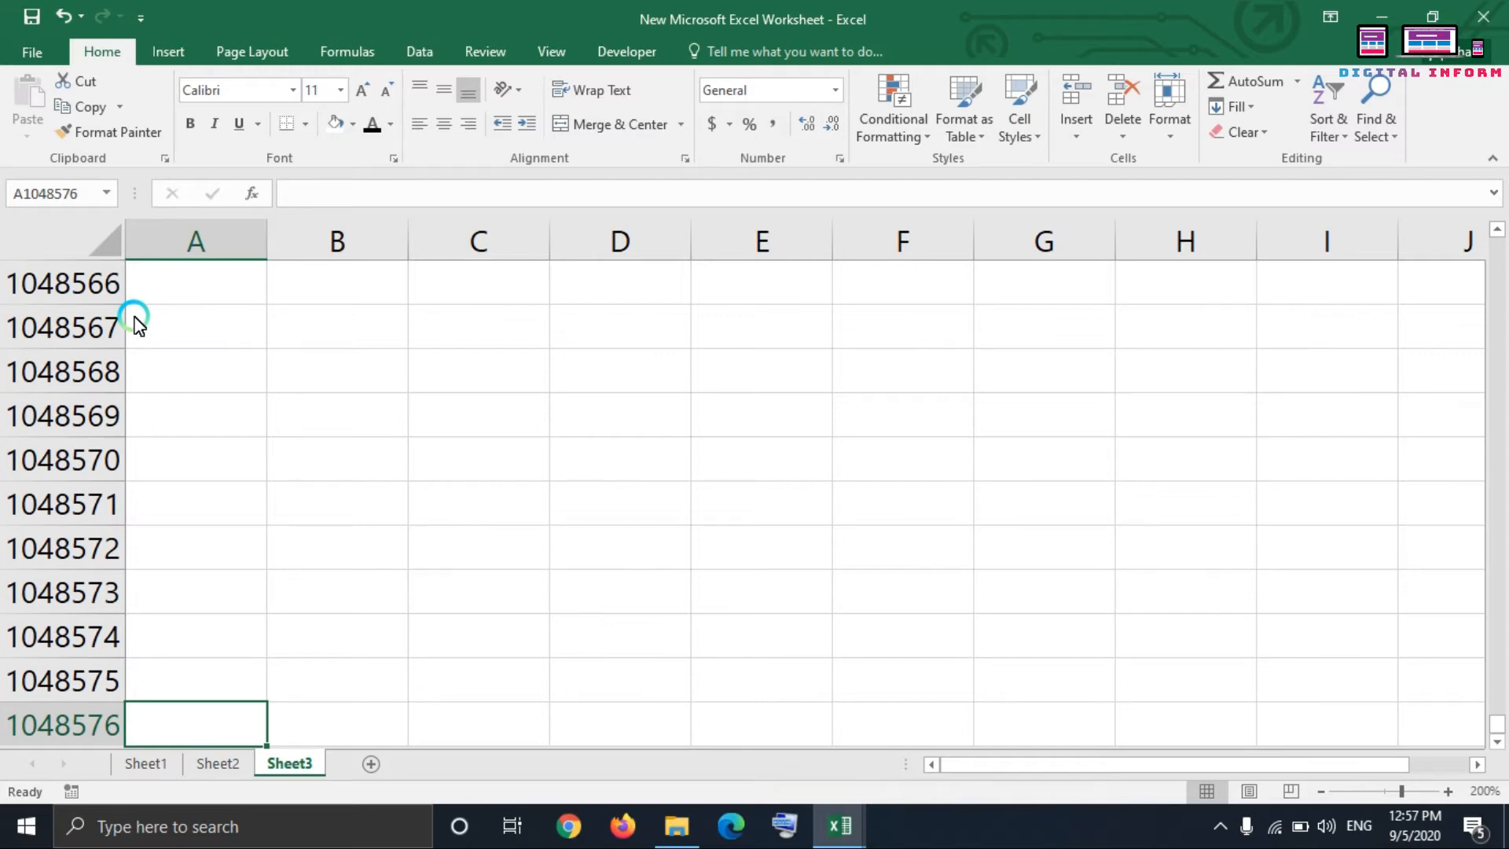
key(ctrl+Up)
Step: Jump to the last column of row 1 and back to cell A1, twice
key(ctrl+Right)
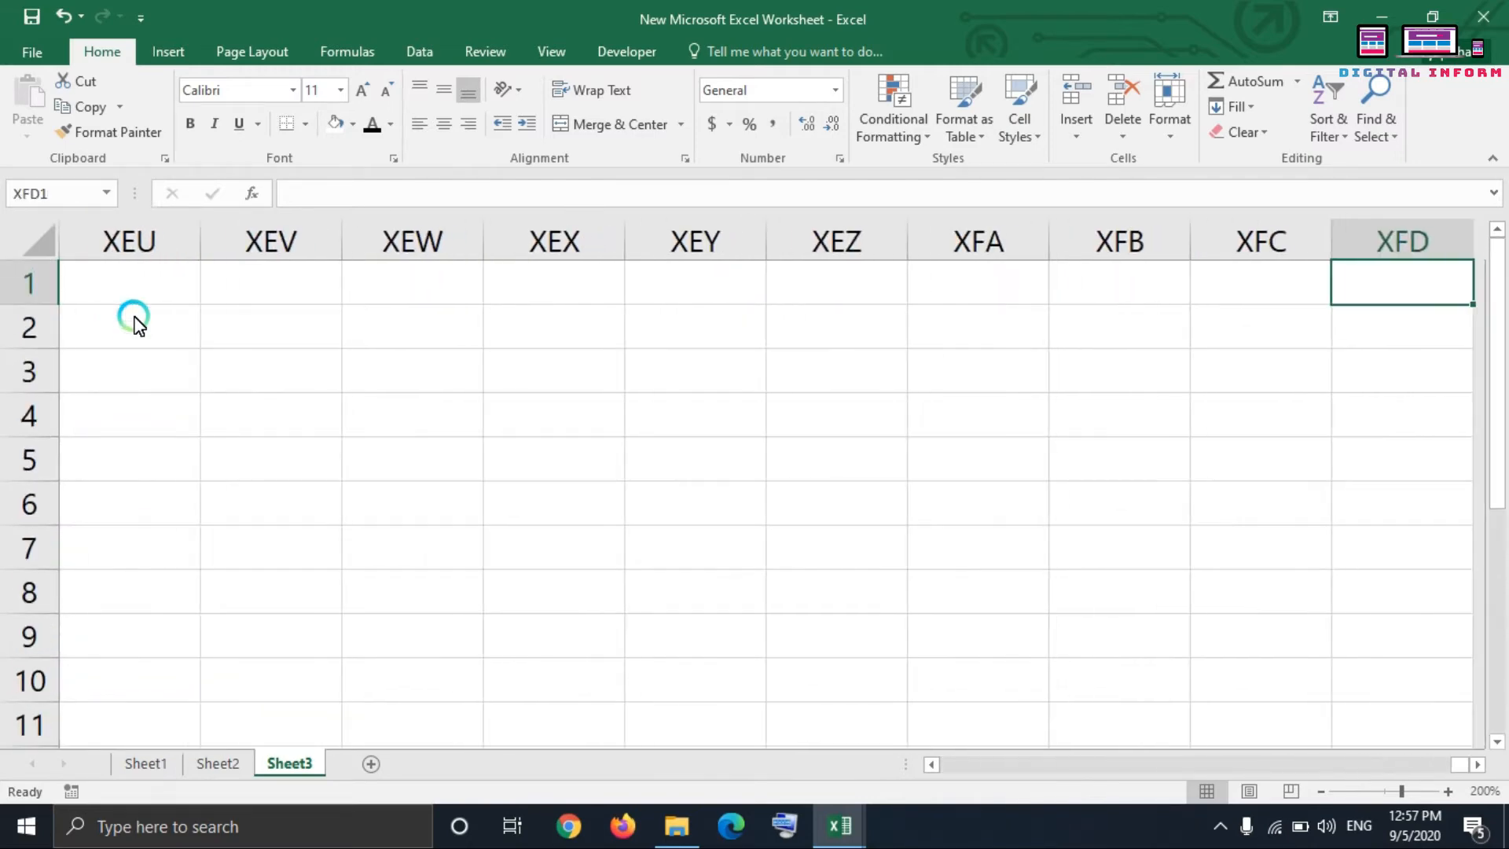
key(ctrl+Left)
key(ctrl+Right)
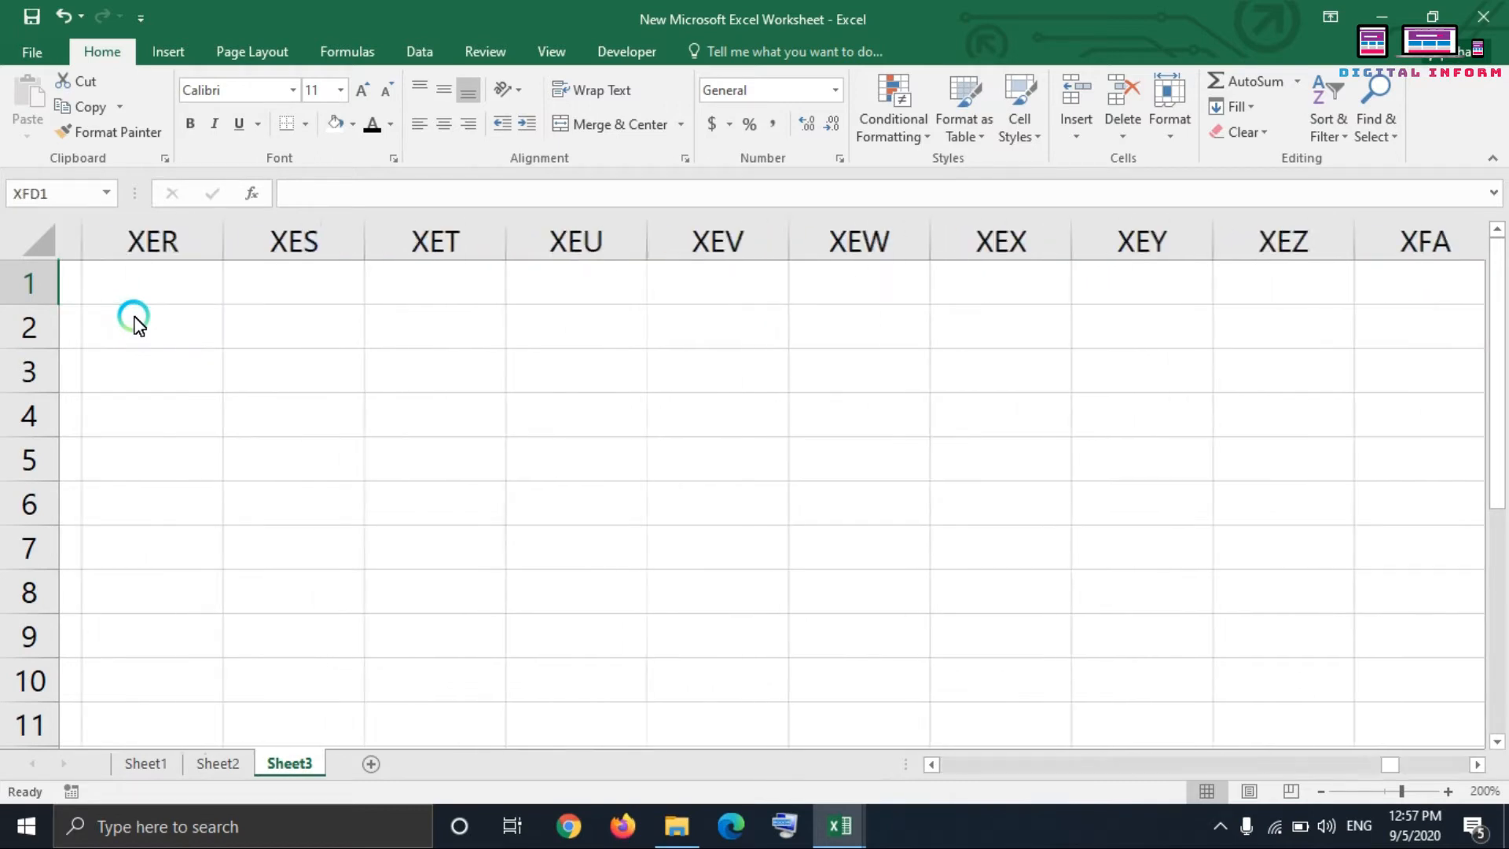
key(ctrl+Left)
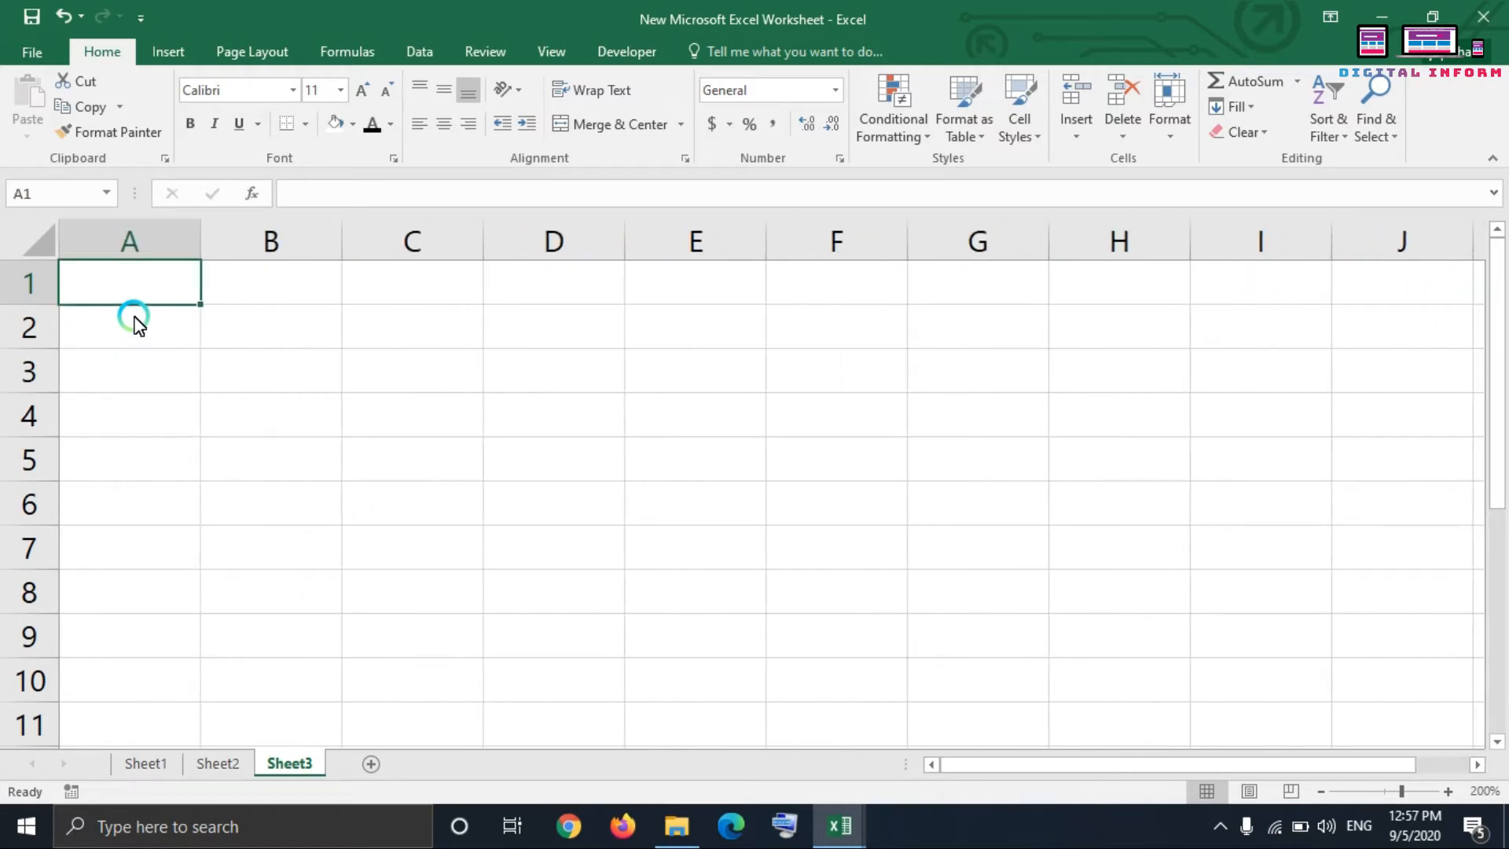
Step: Enter the formula =COUNTBLANK(2:2) in cell A1 to count the blank cells across row 2, and reselect A1
text(=)
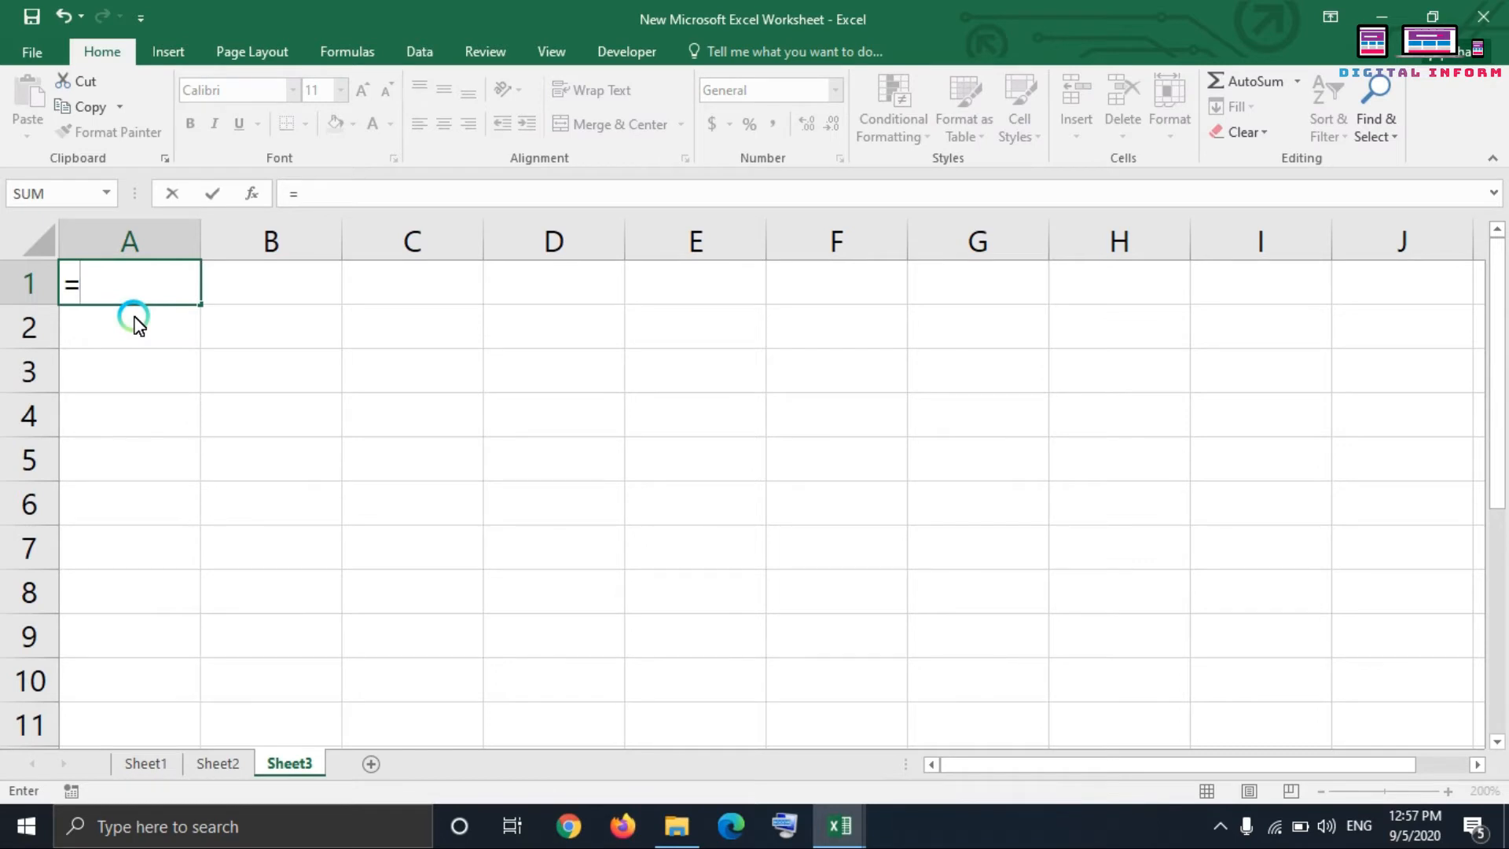
text(coun)
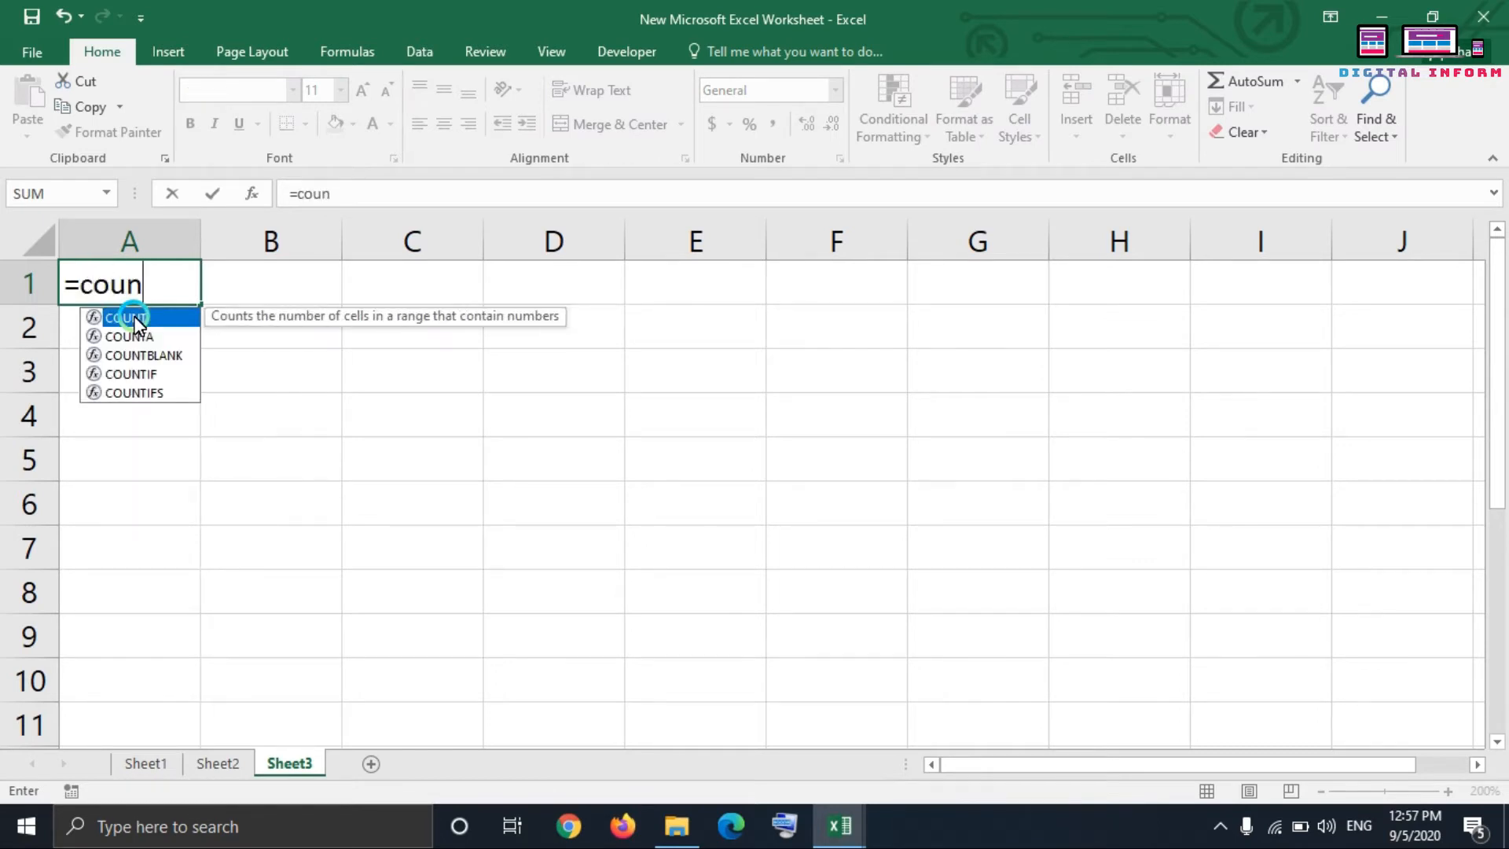
key(Down)
key(Down)
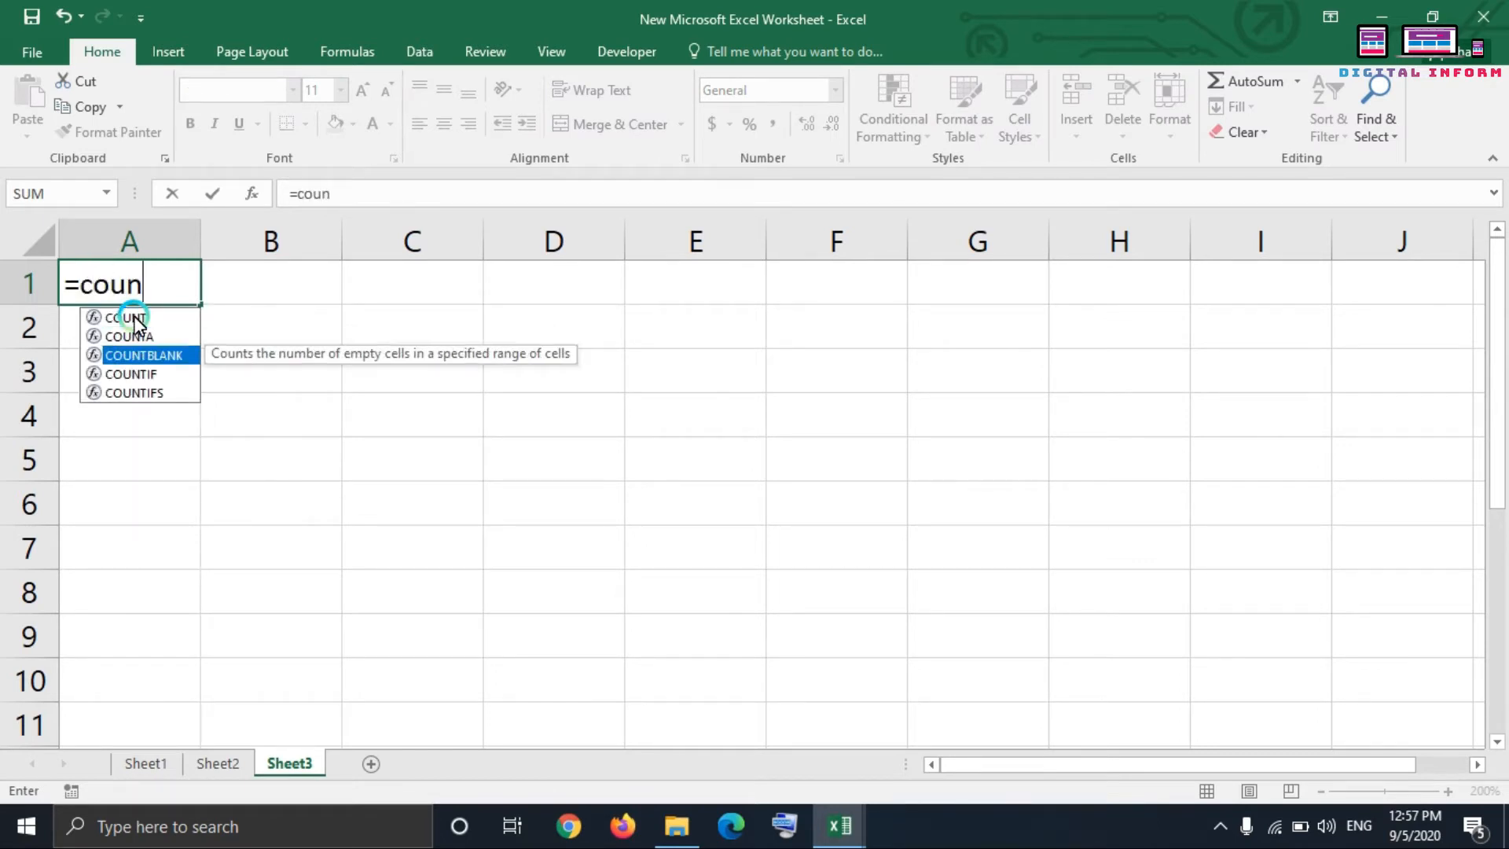
key(Tab)
key(Down)
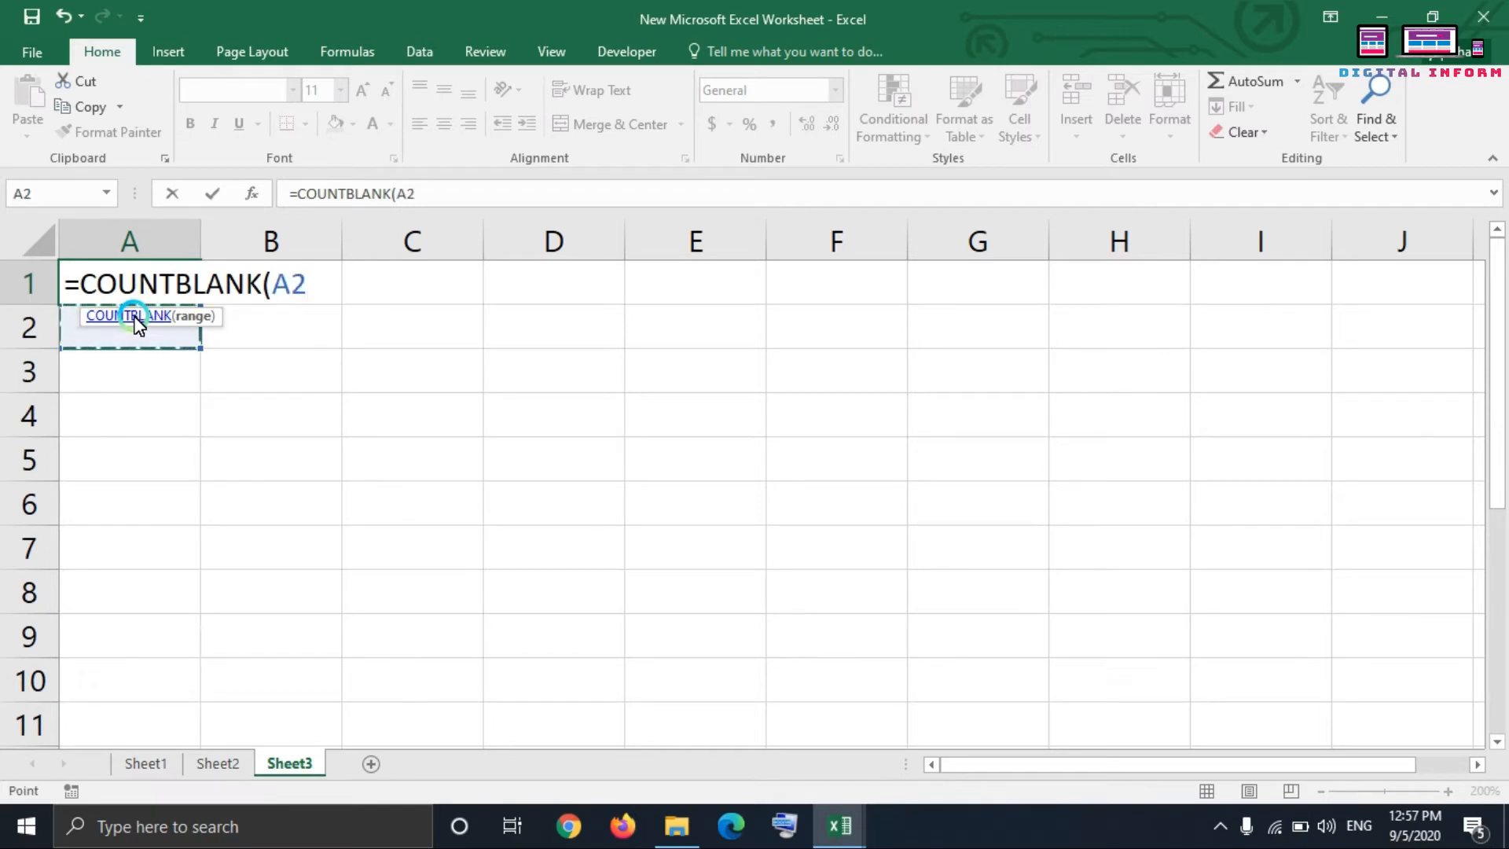
key(shift+space)
key(Return)
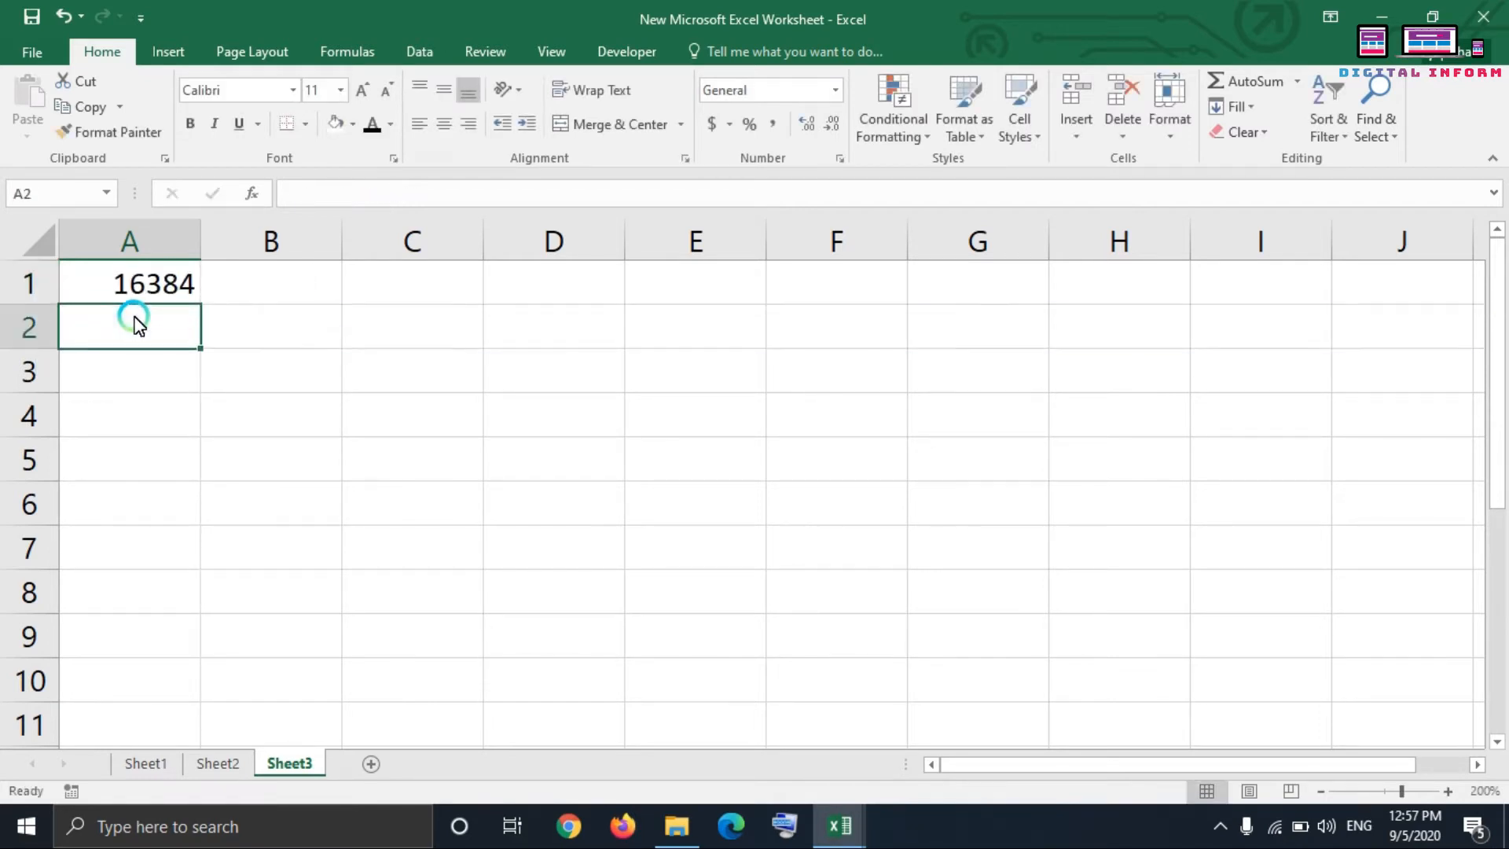
key(Up)
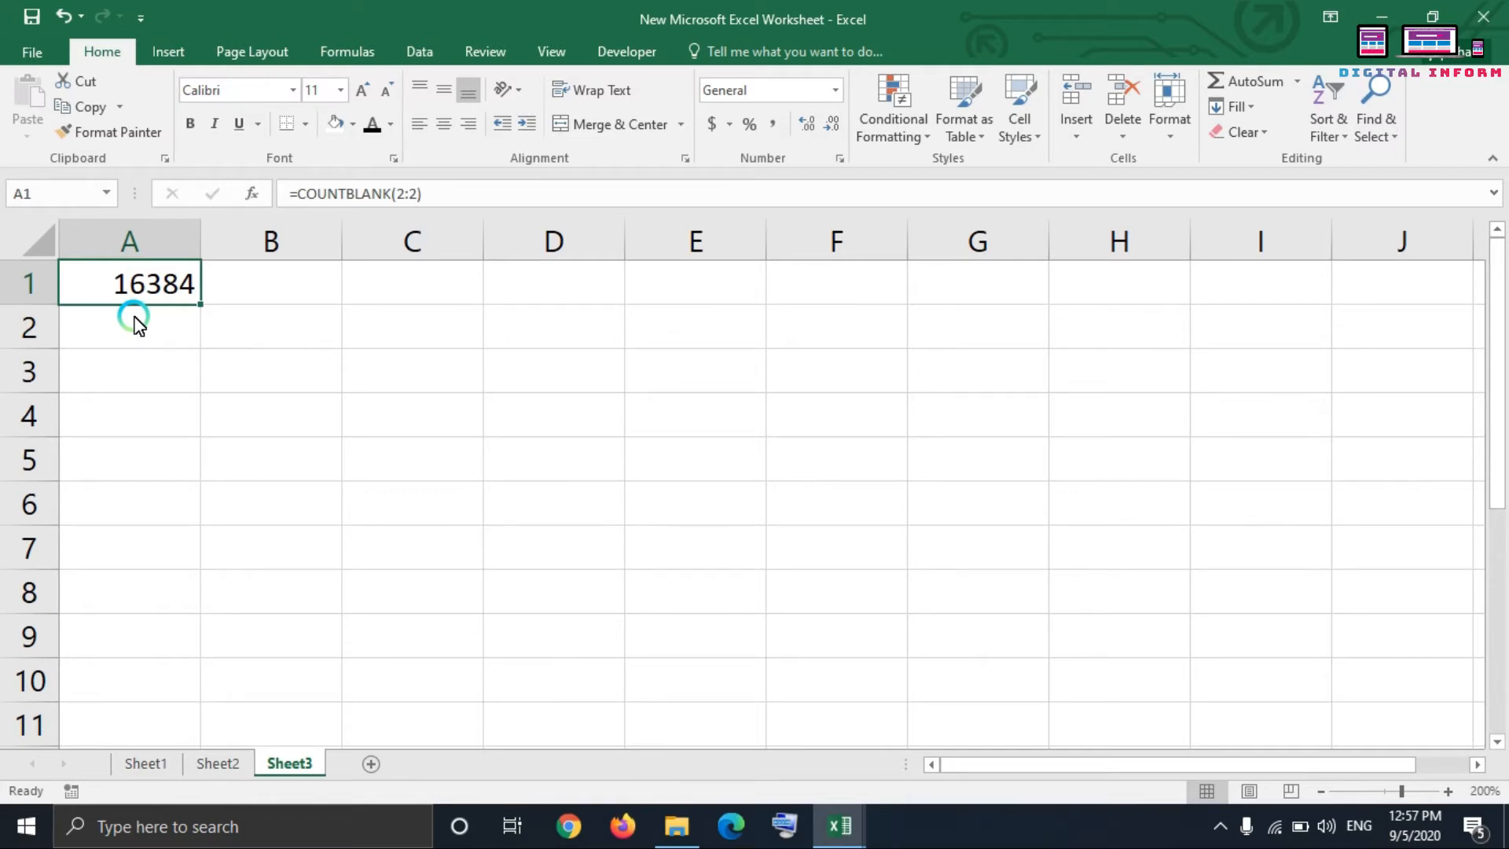
Step: Enter a COUNTBLANK formula over the whole of column C (C:C) in cell A2
key(Down)
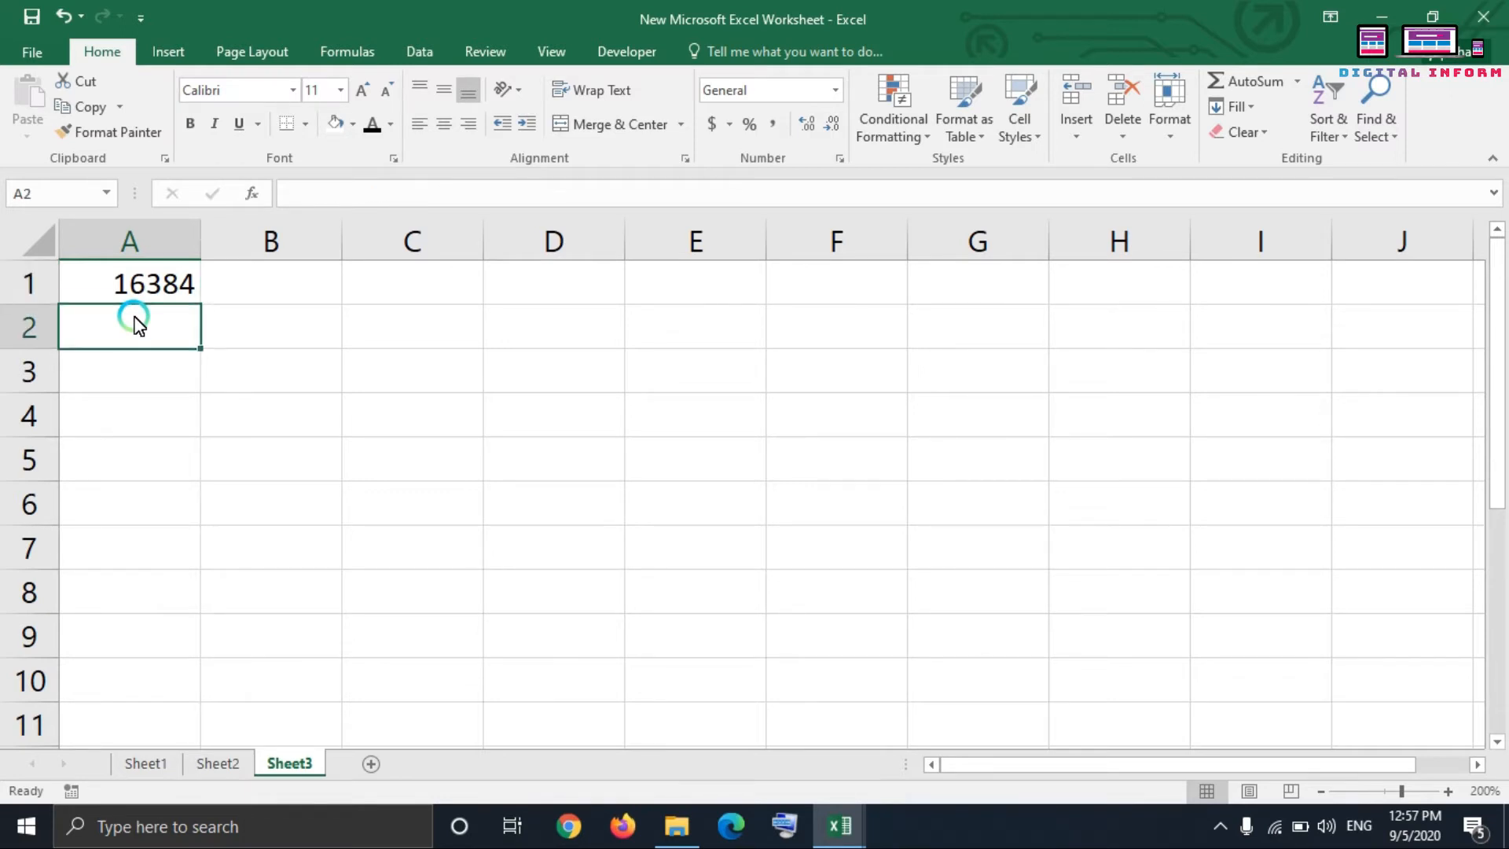
text(=coun)
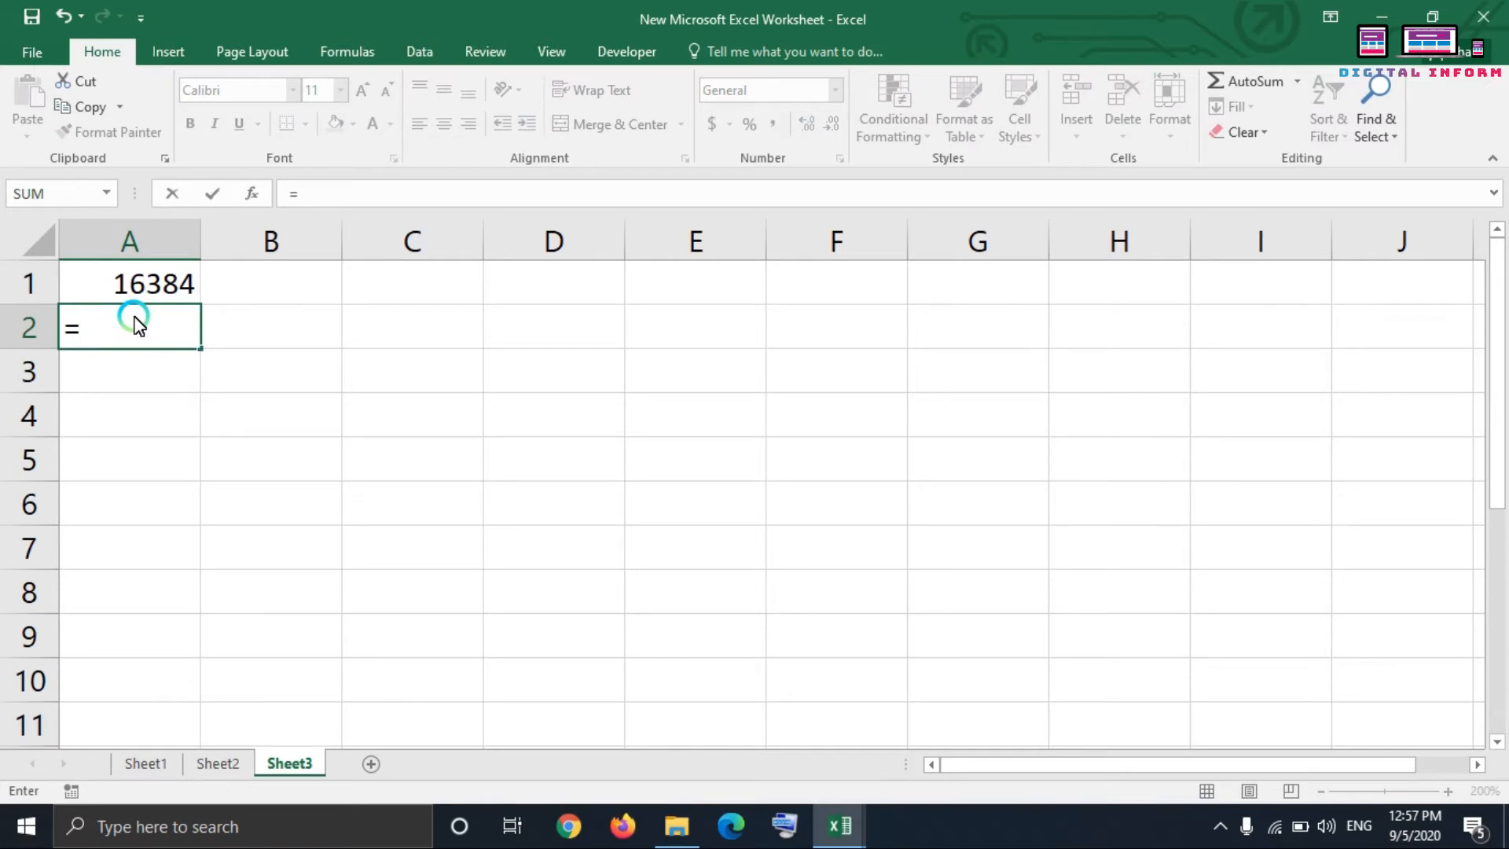
key(Down)
key(Down)
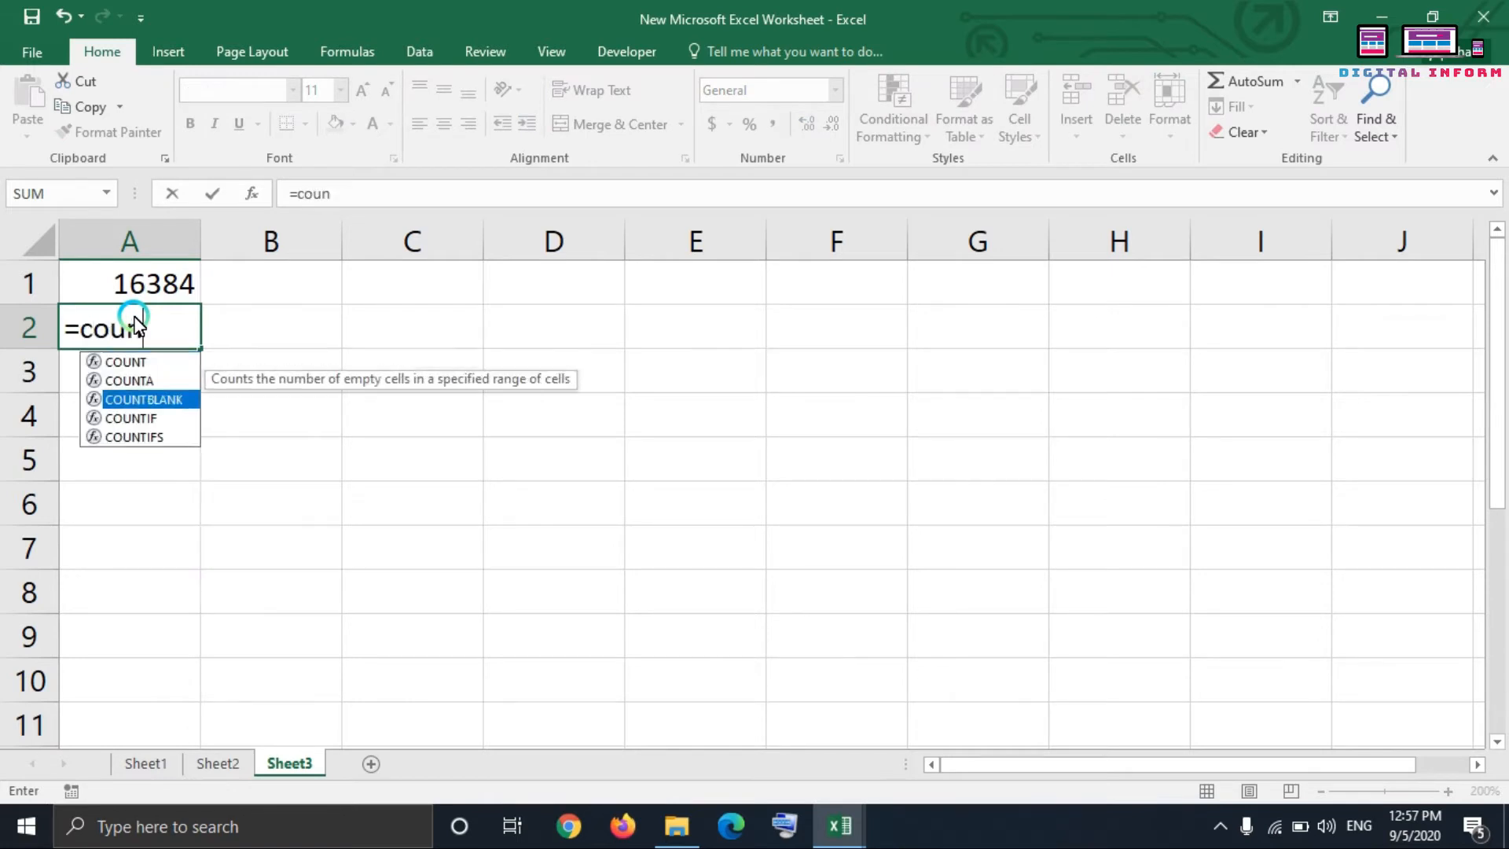
key(Tab)
key(Right)
key(Right)
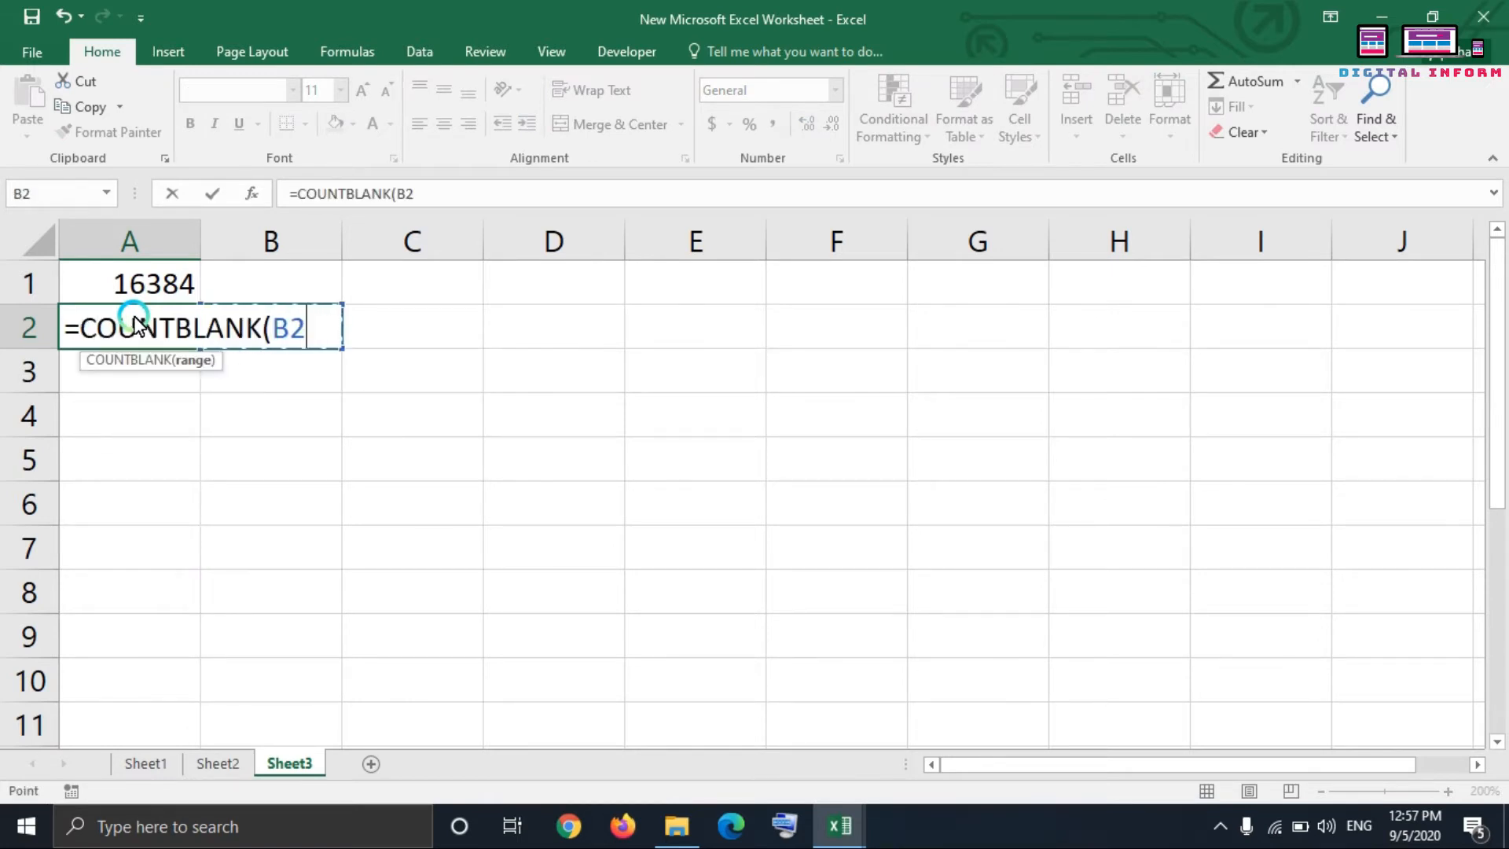
key(Up)
key(ctrl+space)
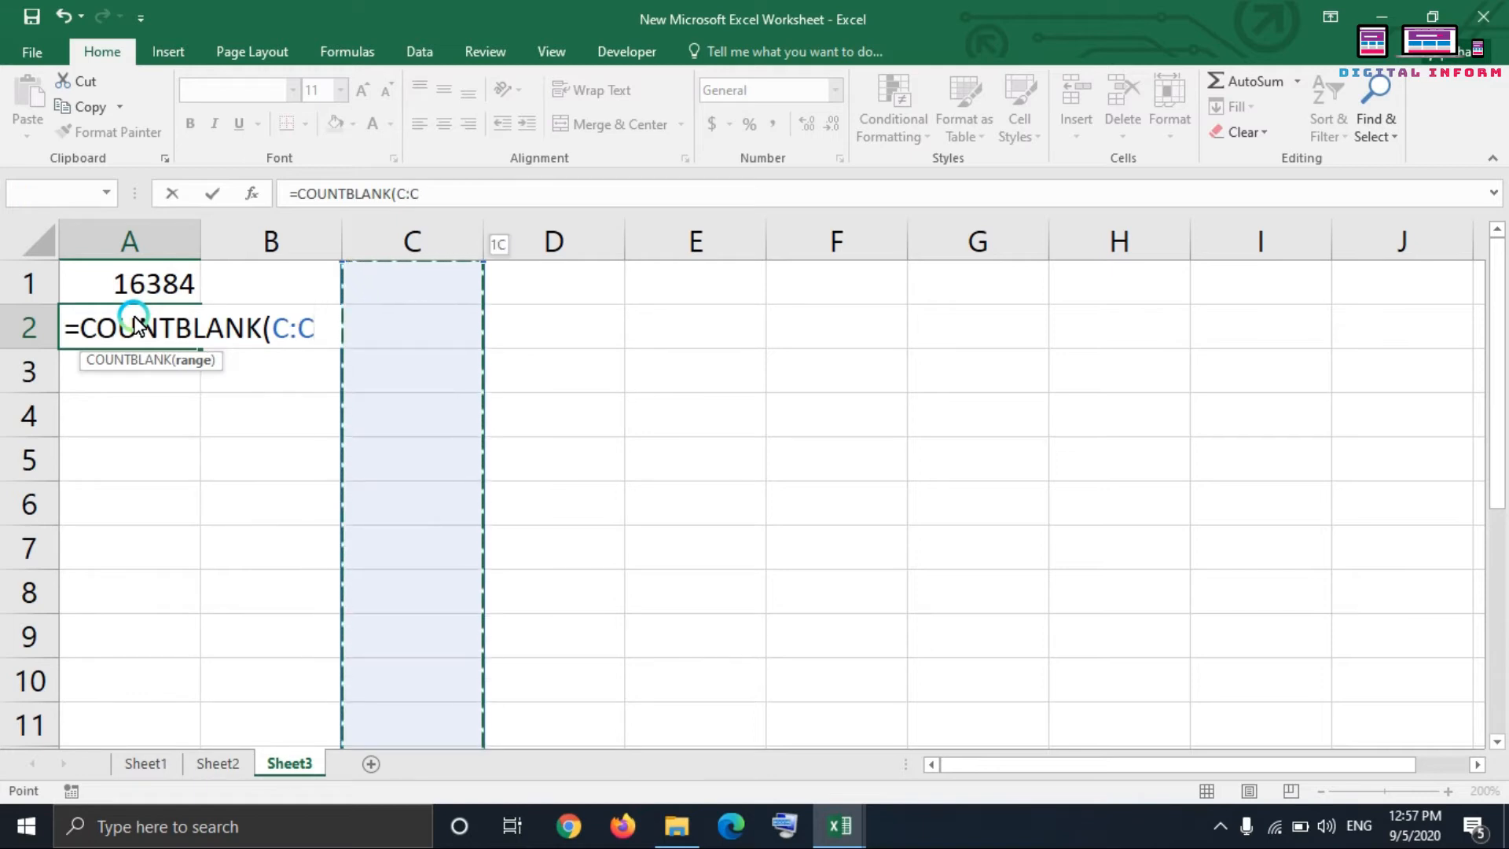
key(Return)
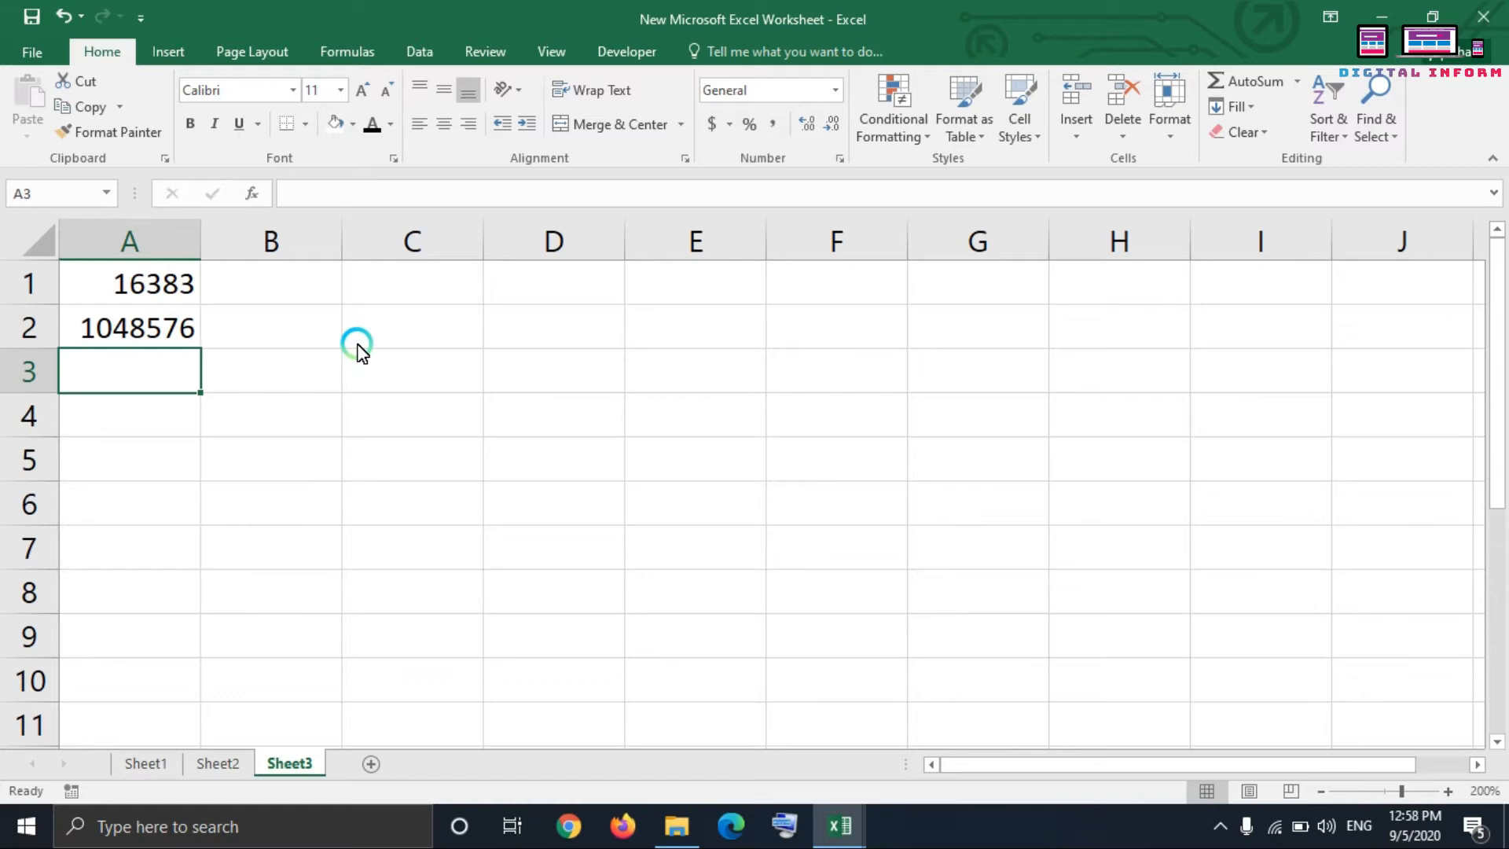
Step: Enter "hjjhkh" and "fgdfgdfg" on two separate lines within cell C2
key(Right)
key(Up)
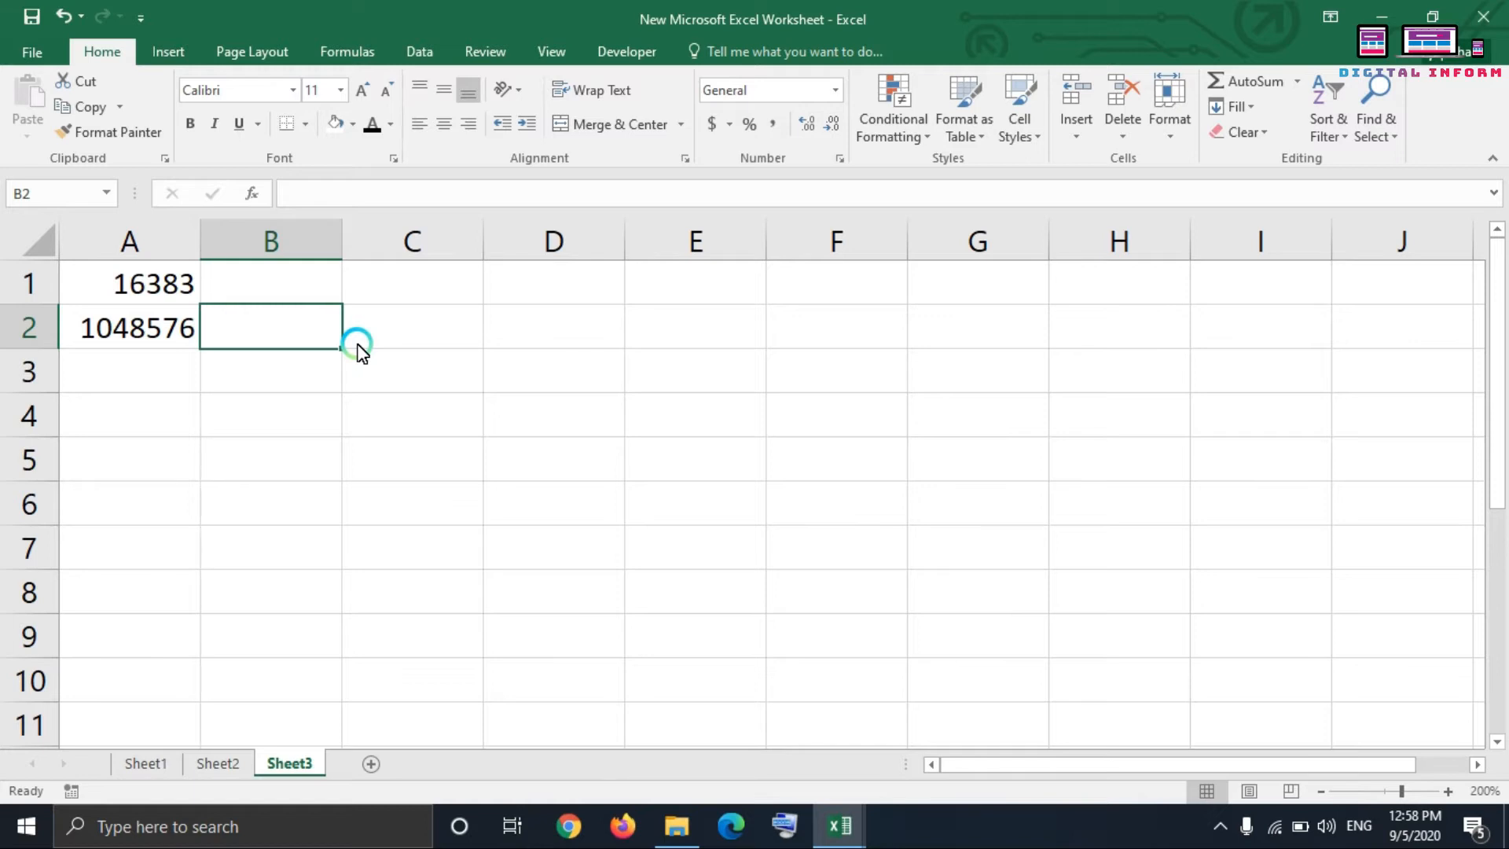
click(357, 344)
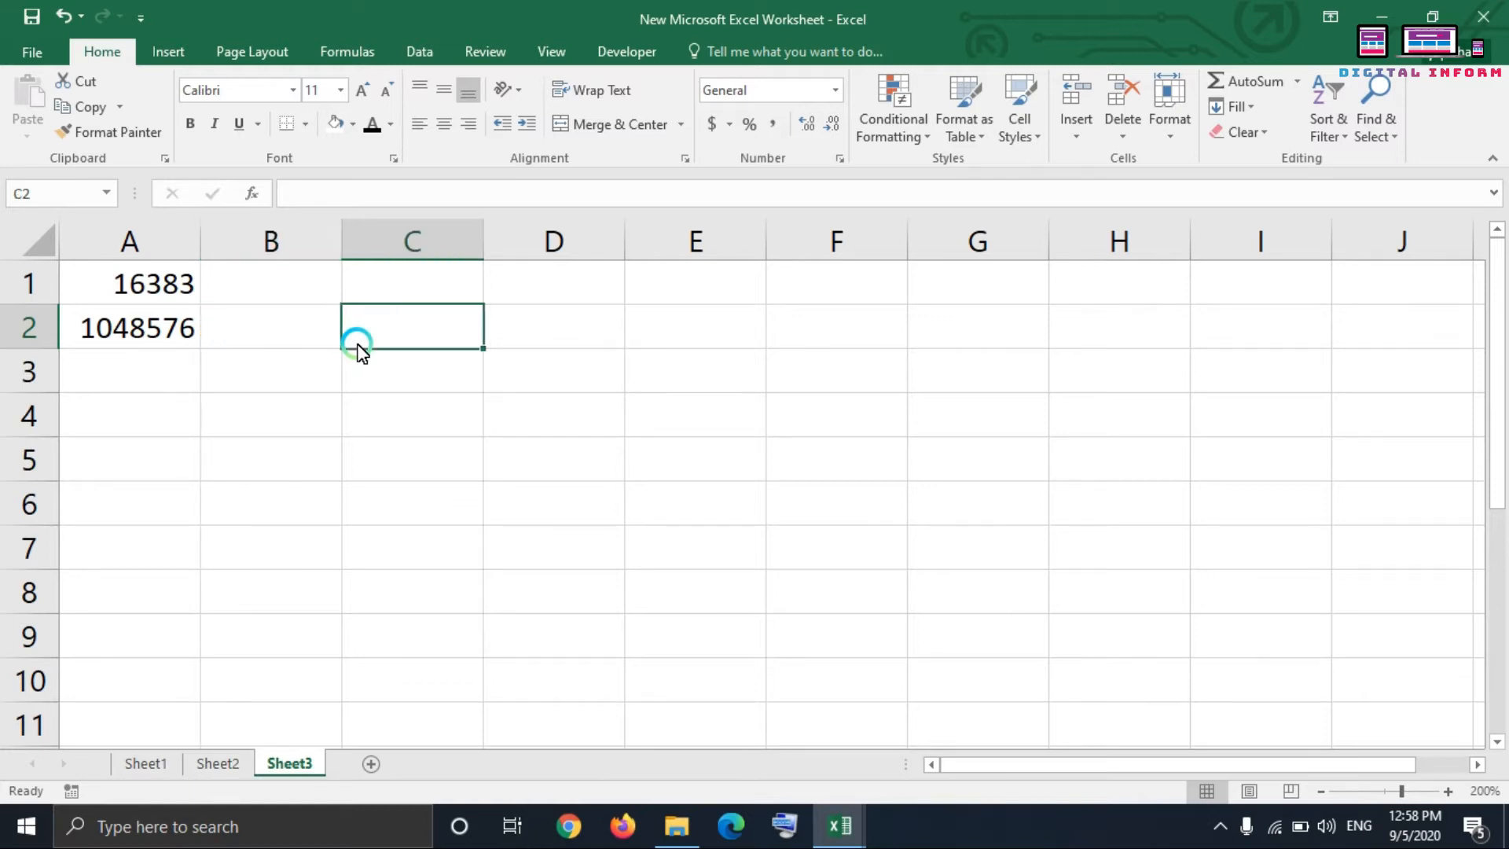
text(hjjhkh)
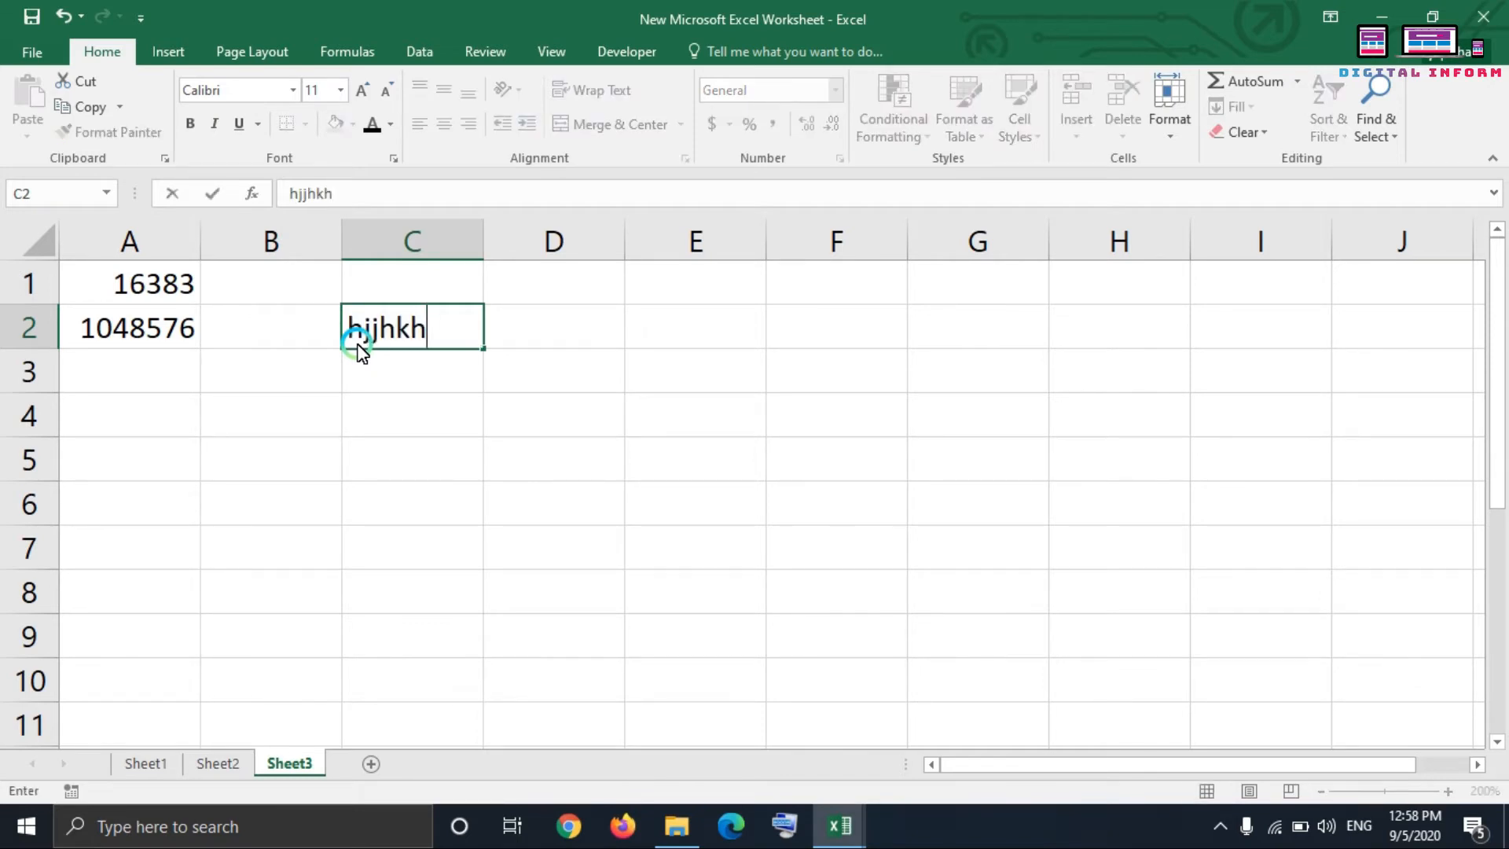
key(alt+Return)
text(fgdfgdfg)
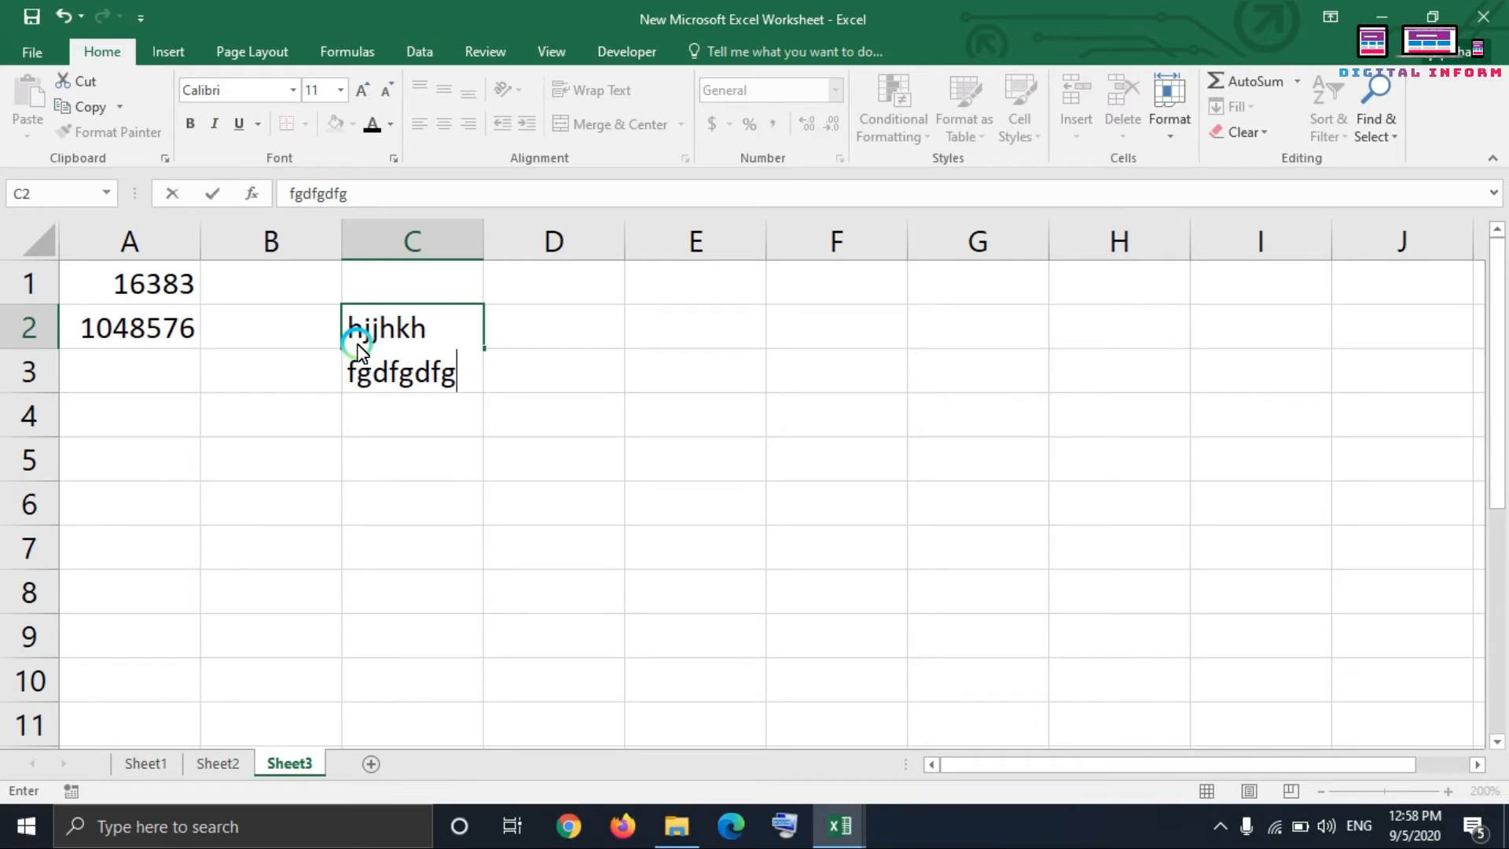
click(265, 610)
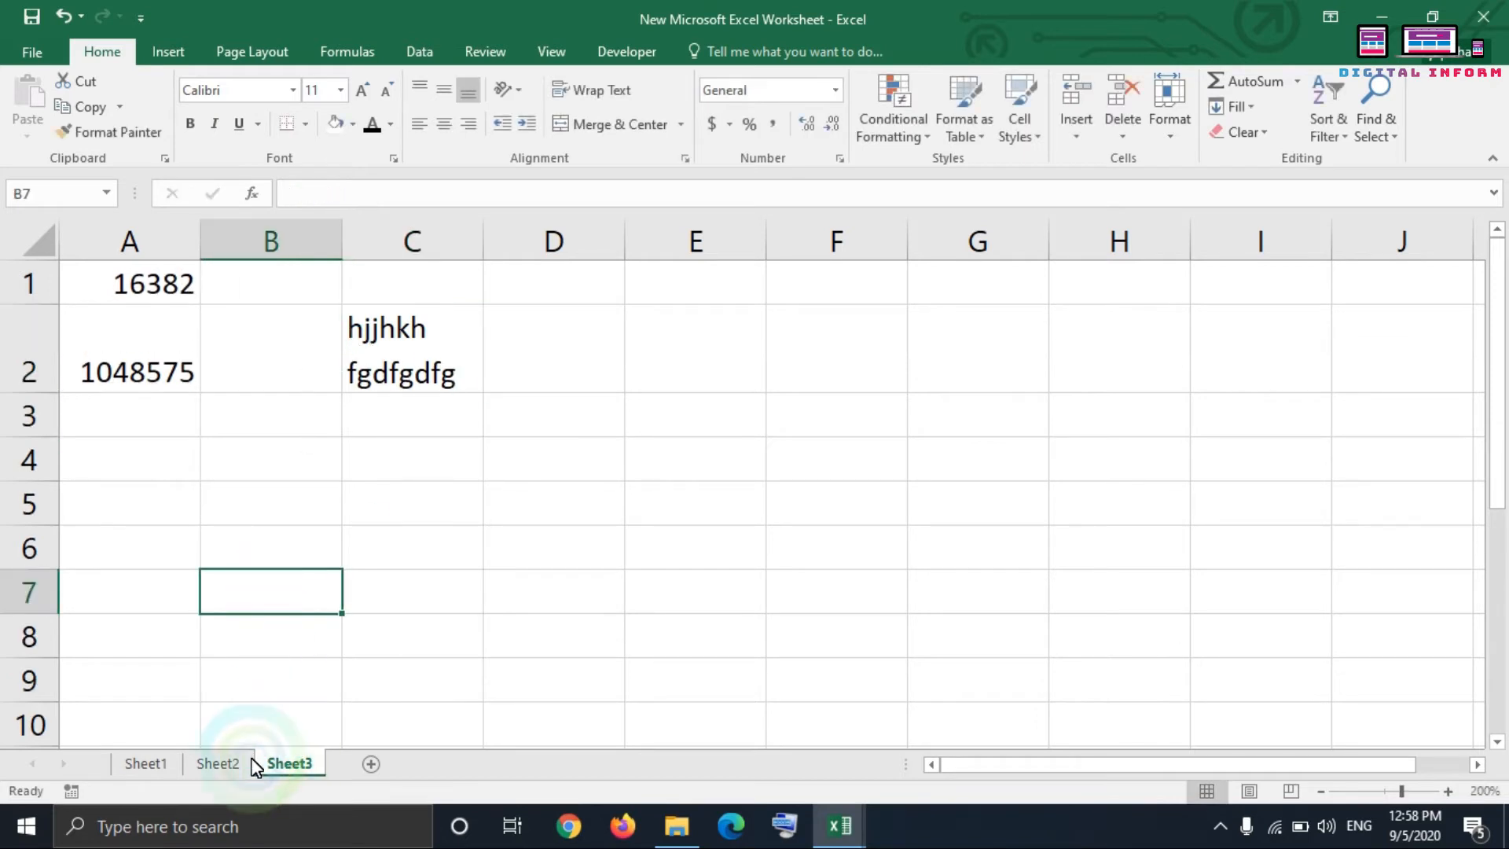
Step: Look at Sheet1 and Sheet2, and close the New Microsoft Excel Worksheet workbook without saving its changes
click(216, 763)
click(143, 762)
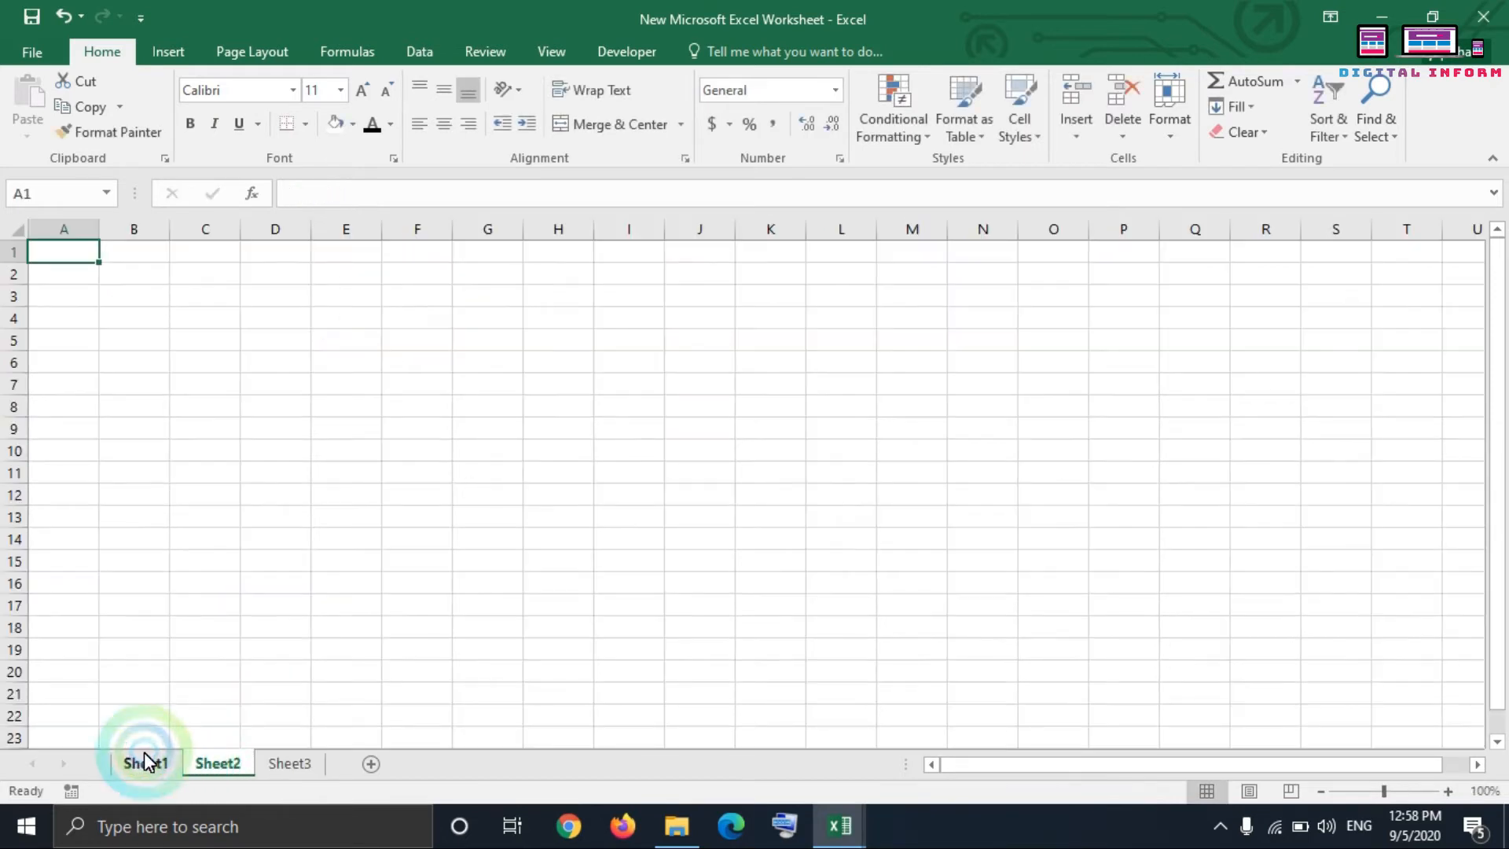
click(222, 766)
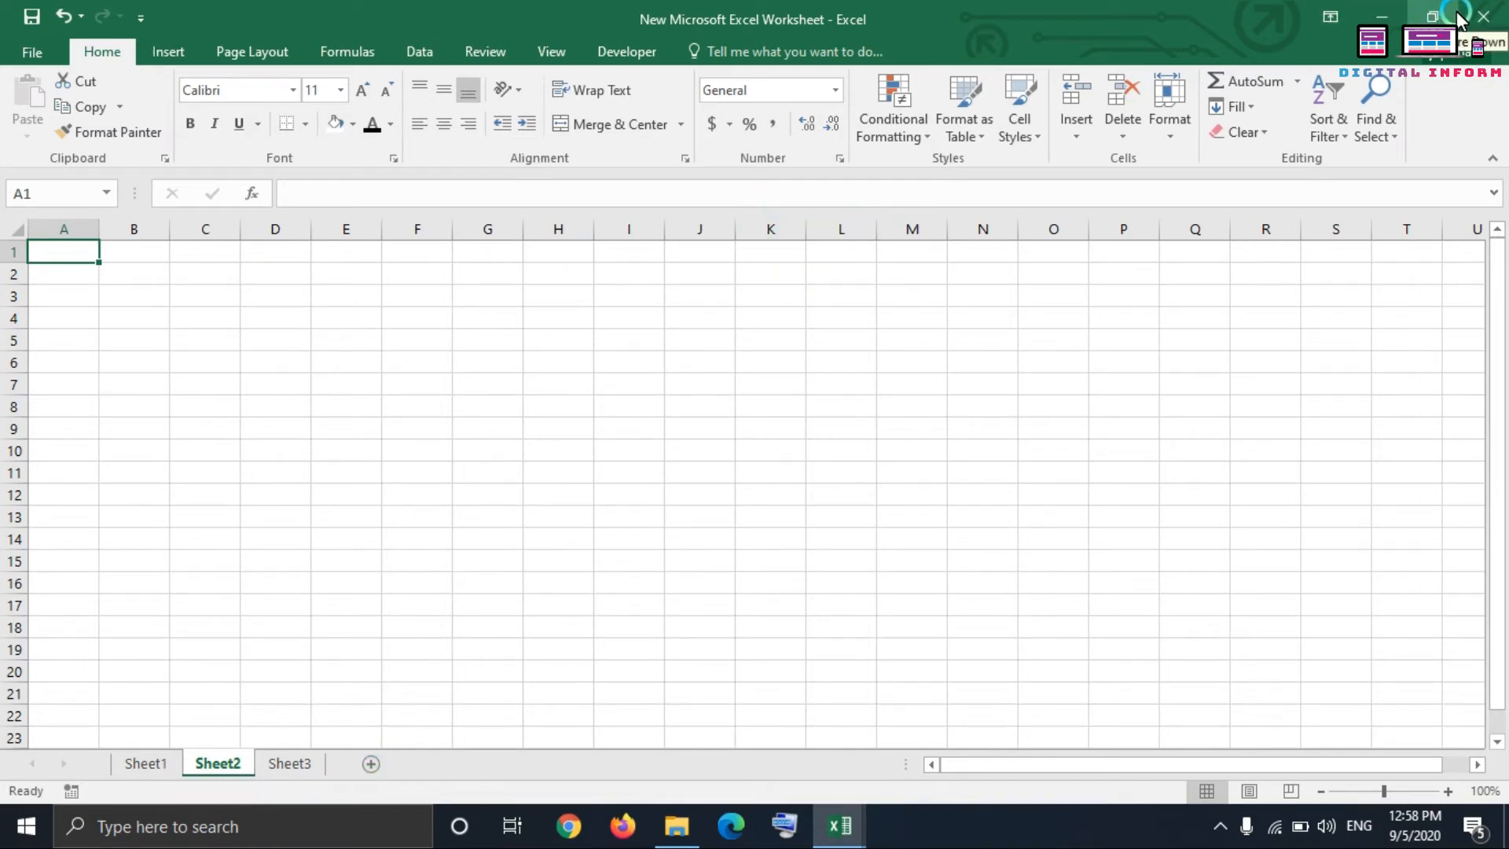
click(1484, 16)
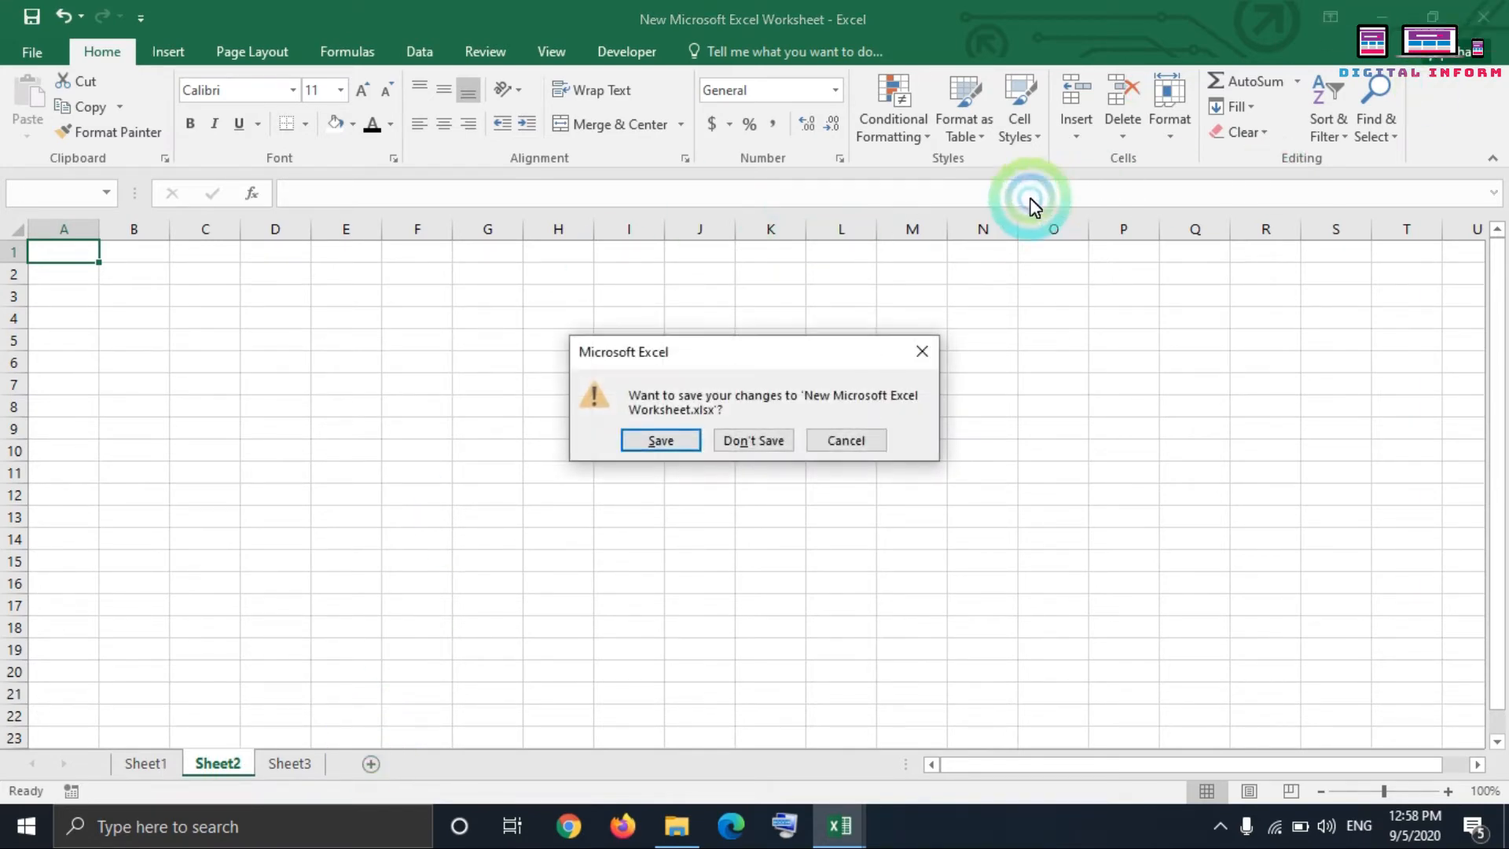
click(769, 447)
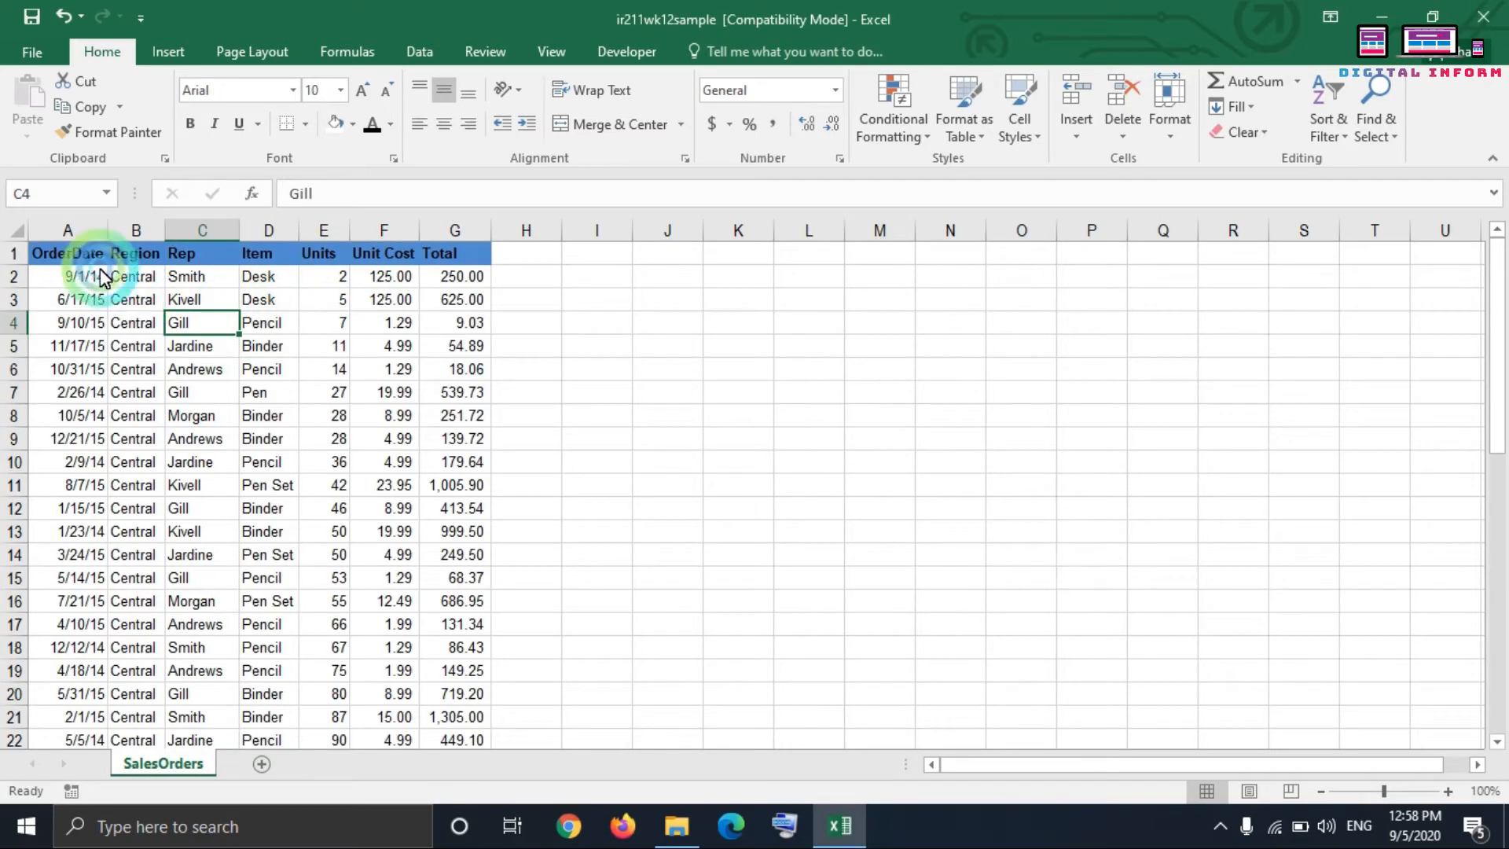
Step: Clear all formats from the whole SalesOrders sheet, keeping its data
drag(79, 252, 591, 751)
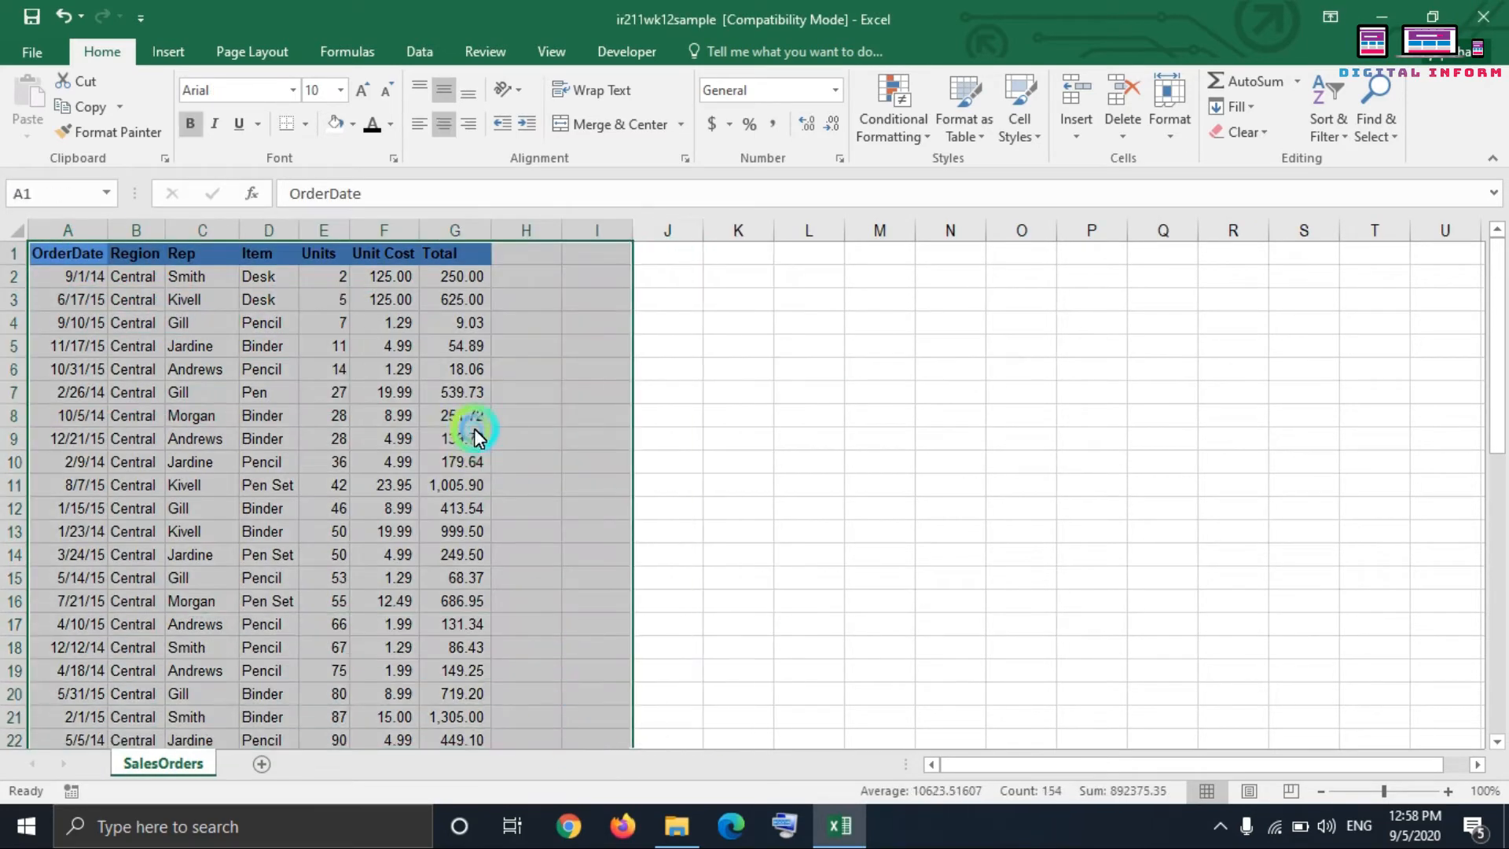
click(472, 437)
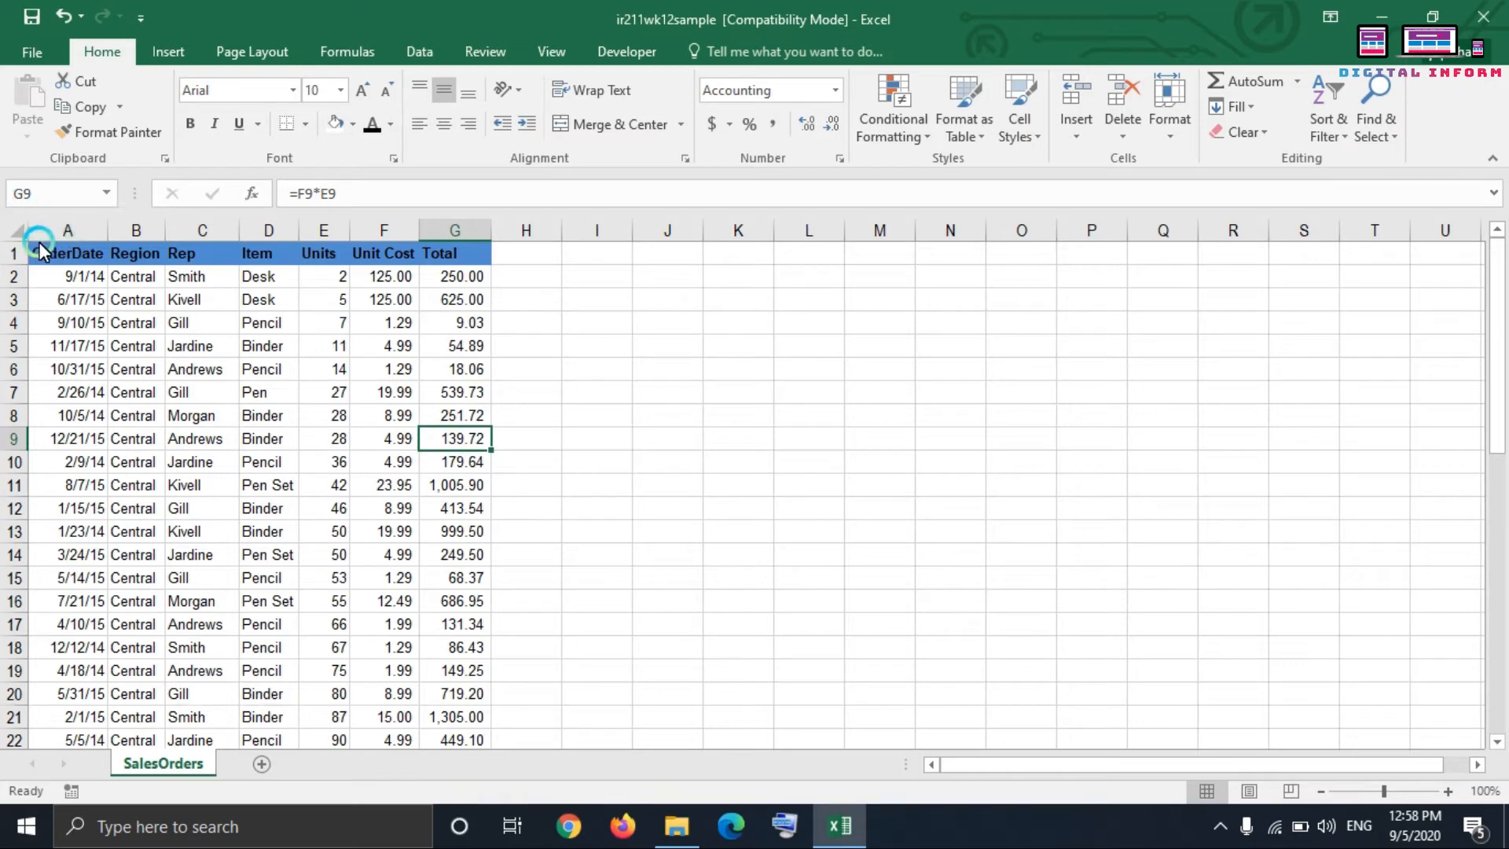
click(16, 228)
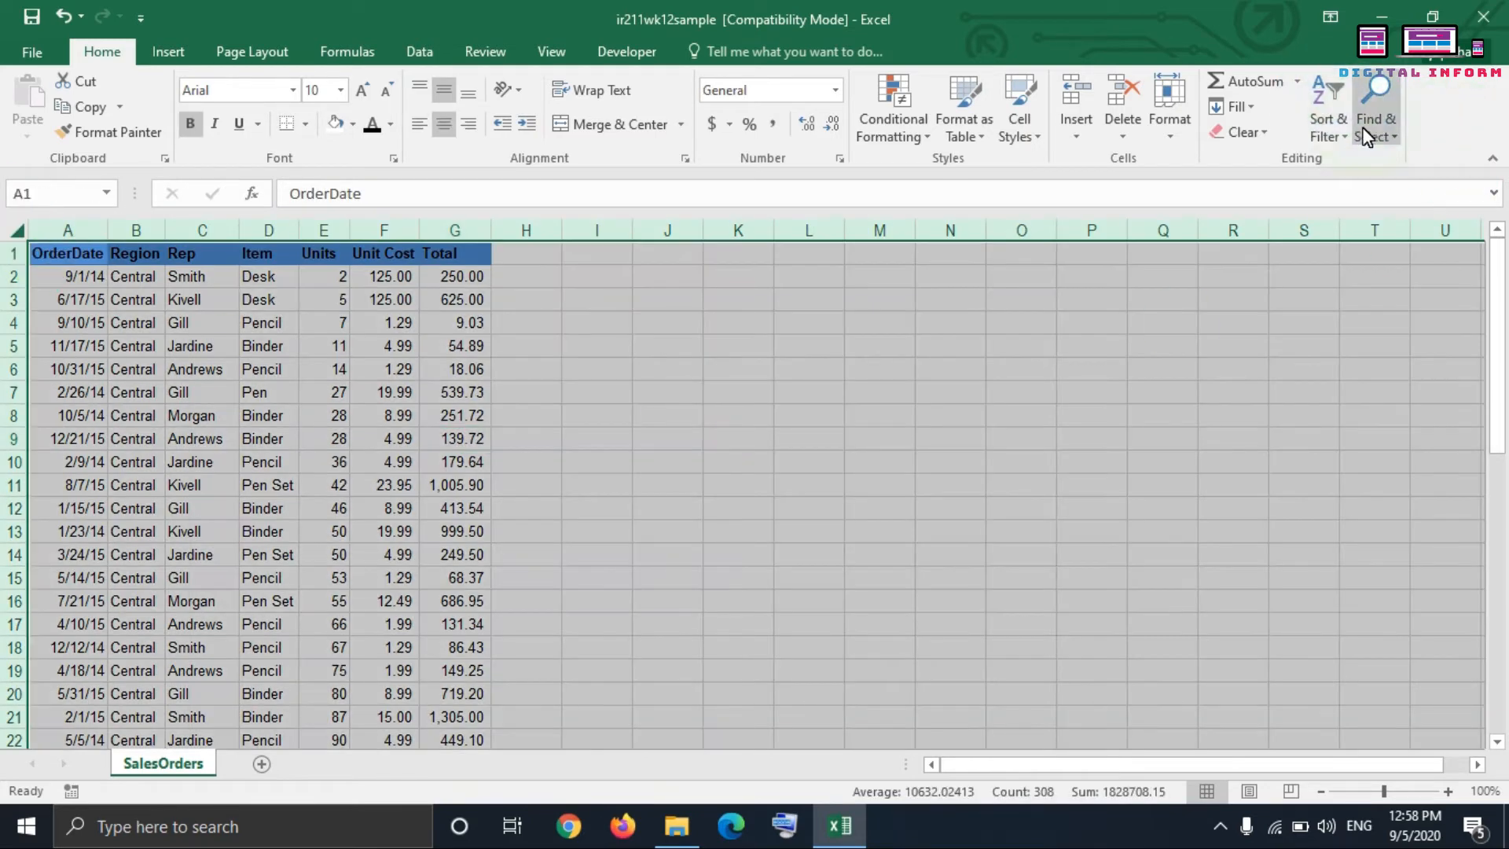
click(1269, 133)
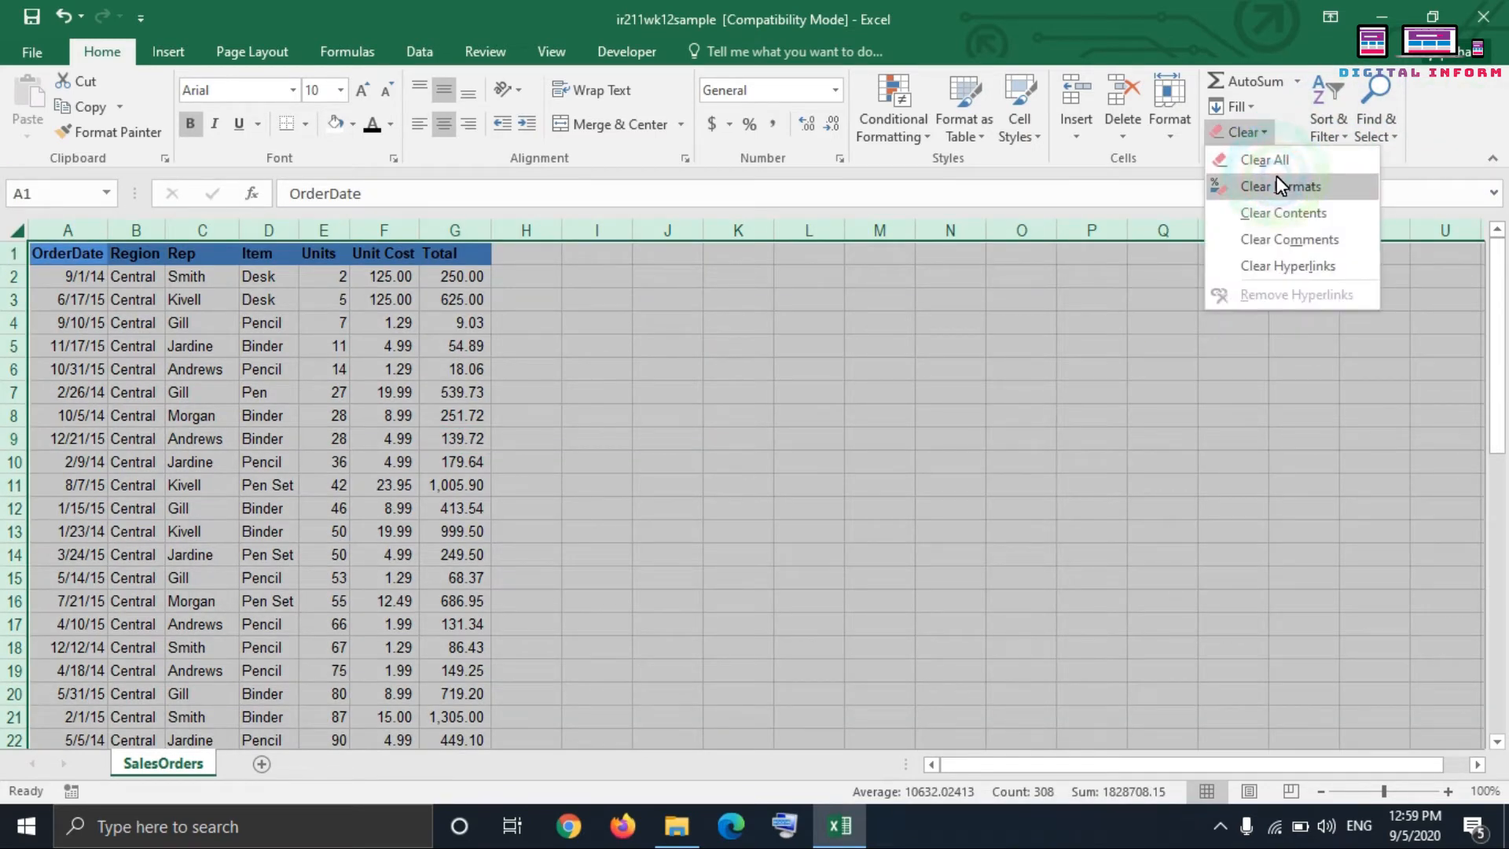
click(1276, 179)
click(599, 327)
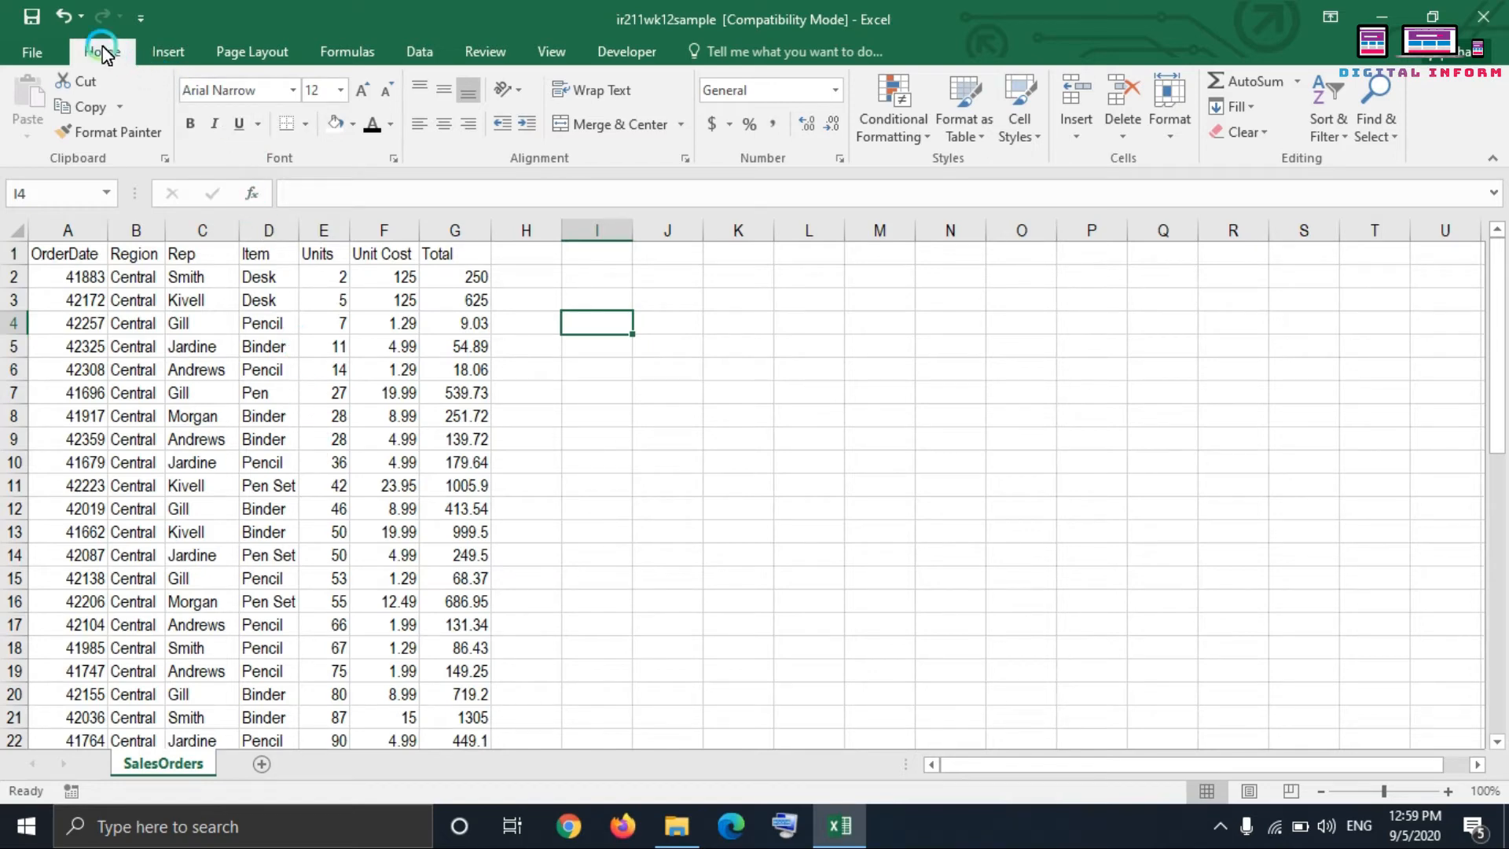
Step: View the workbook's Info page and the pages for creating a new workbook and exporting
click(35, 48)
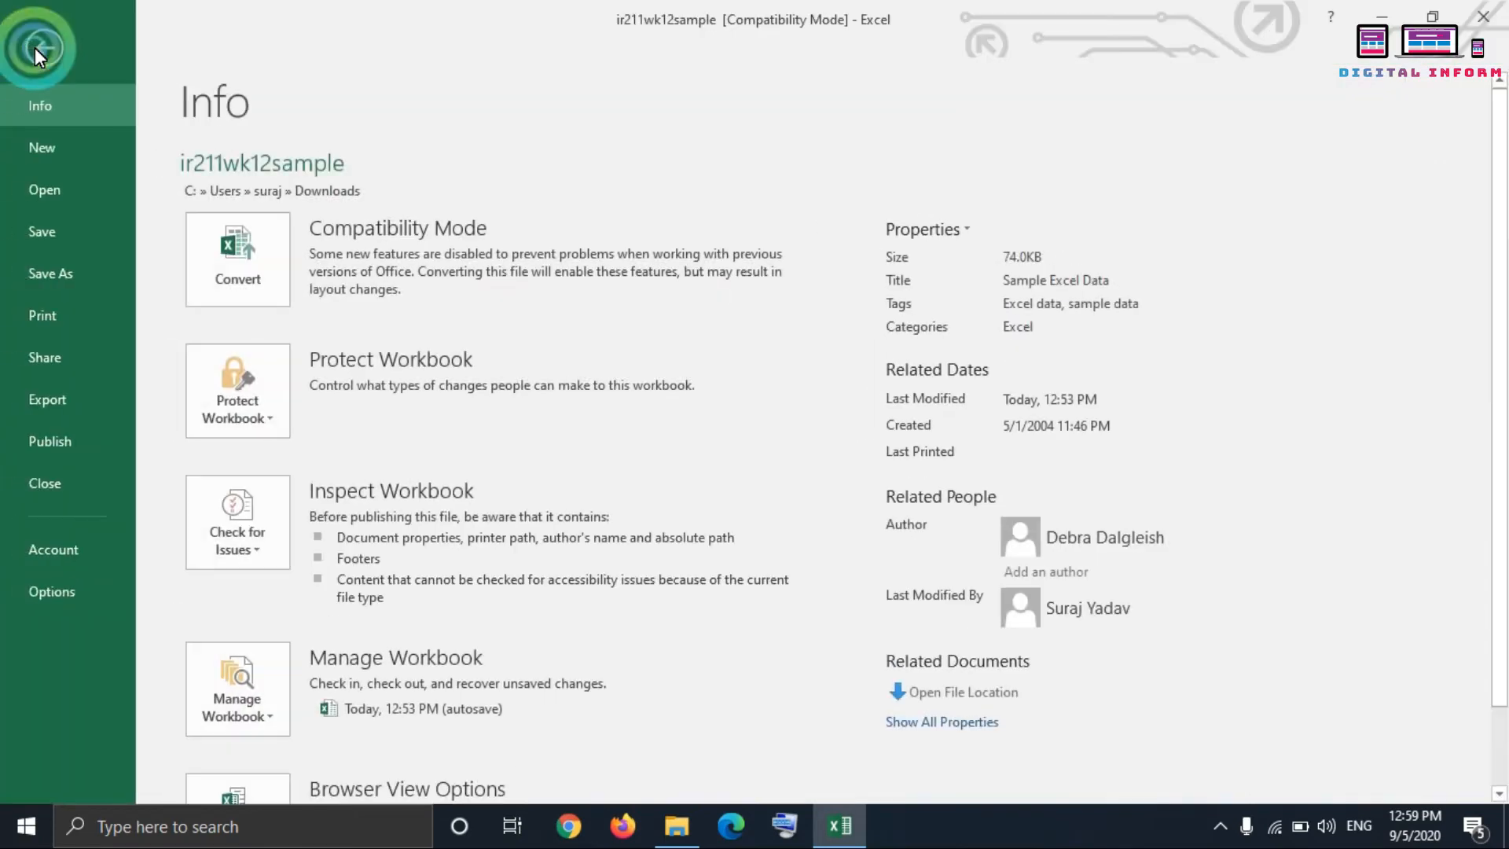
click(72, 153)
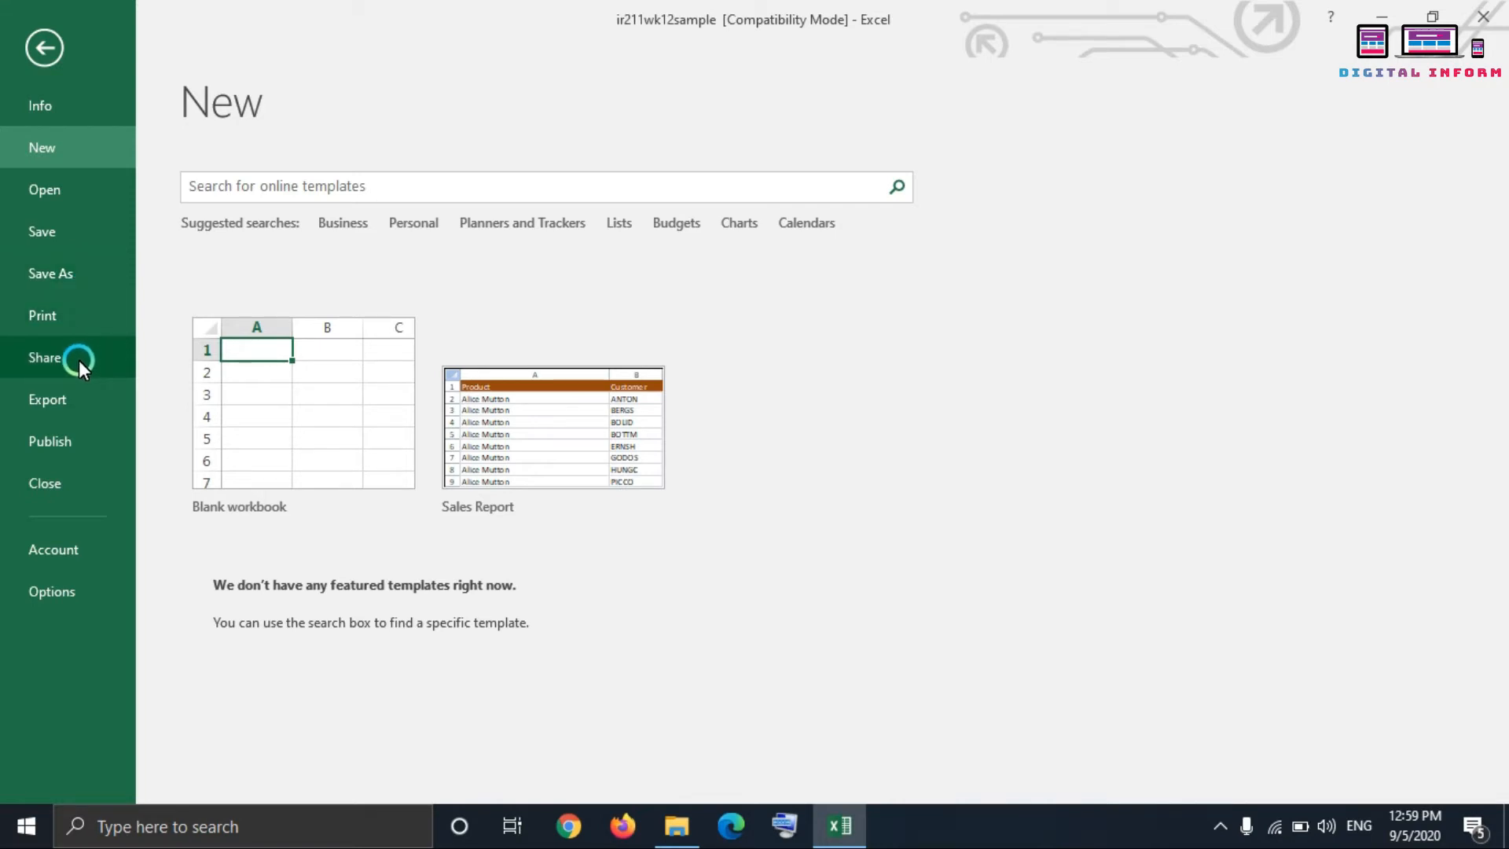
click(75, 400)
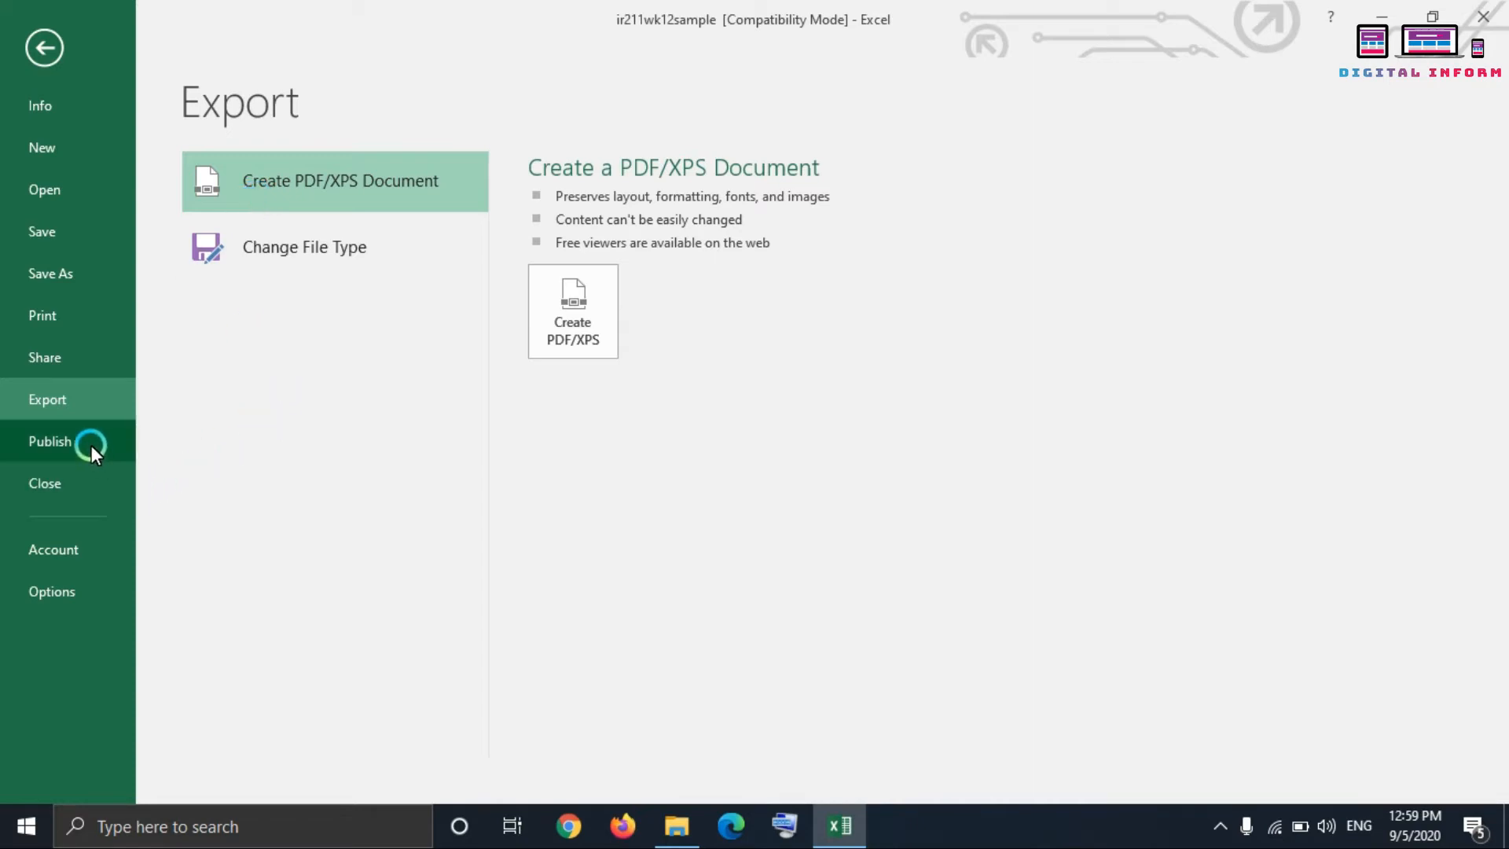
Step: Review the Formulas, Proofing and Save pages of Excel Options, and close the dialog without changes
click(81, 591)
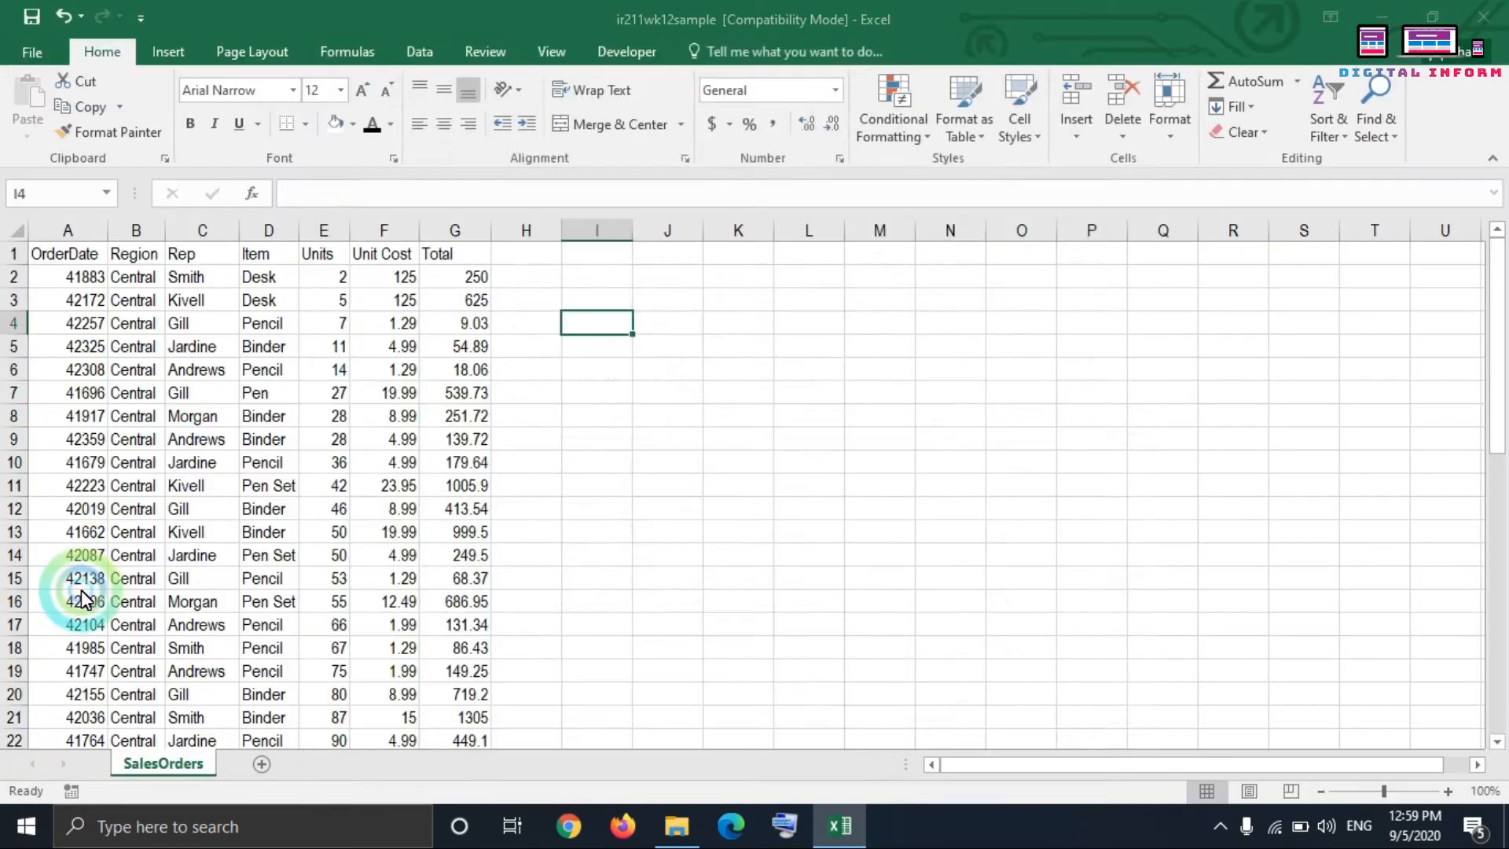
click(385, 114)
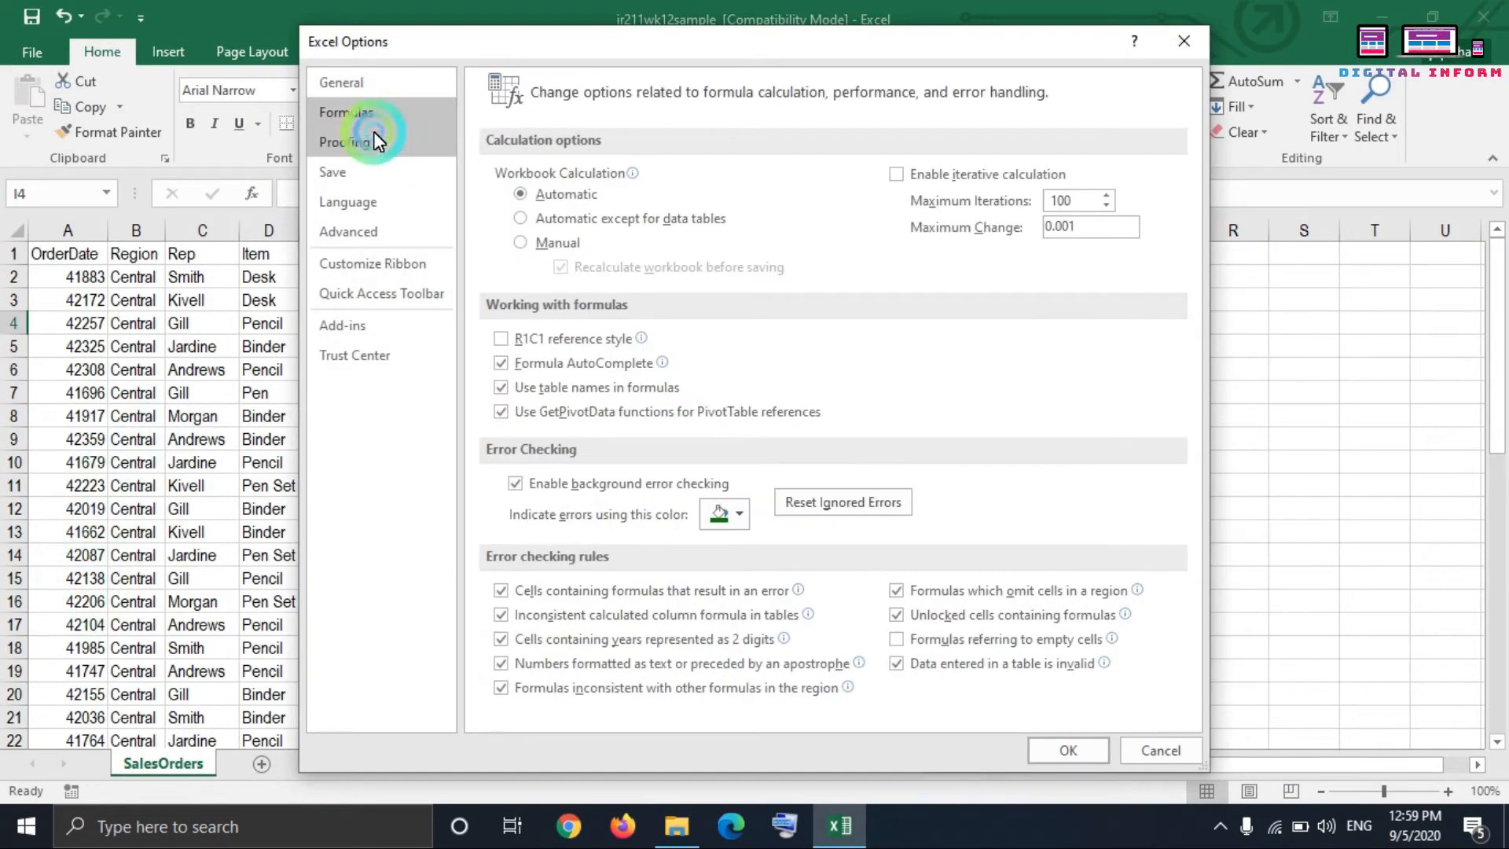
click(374, 140)
click(338, 172)
click(1182, 40)
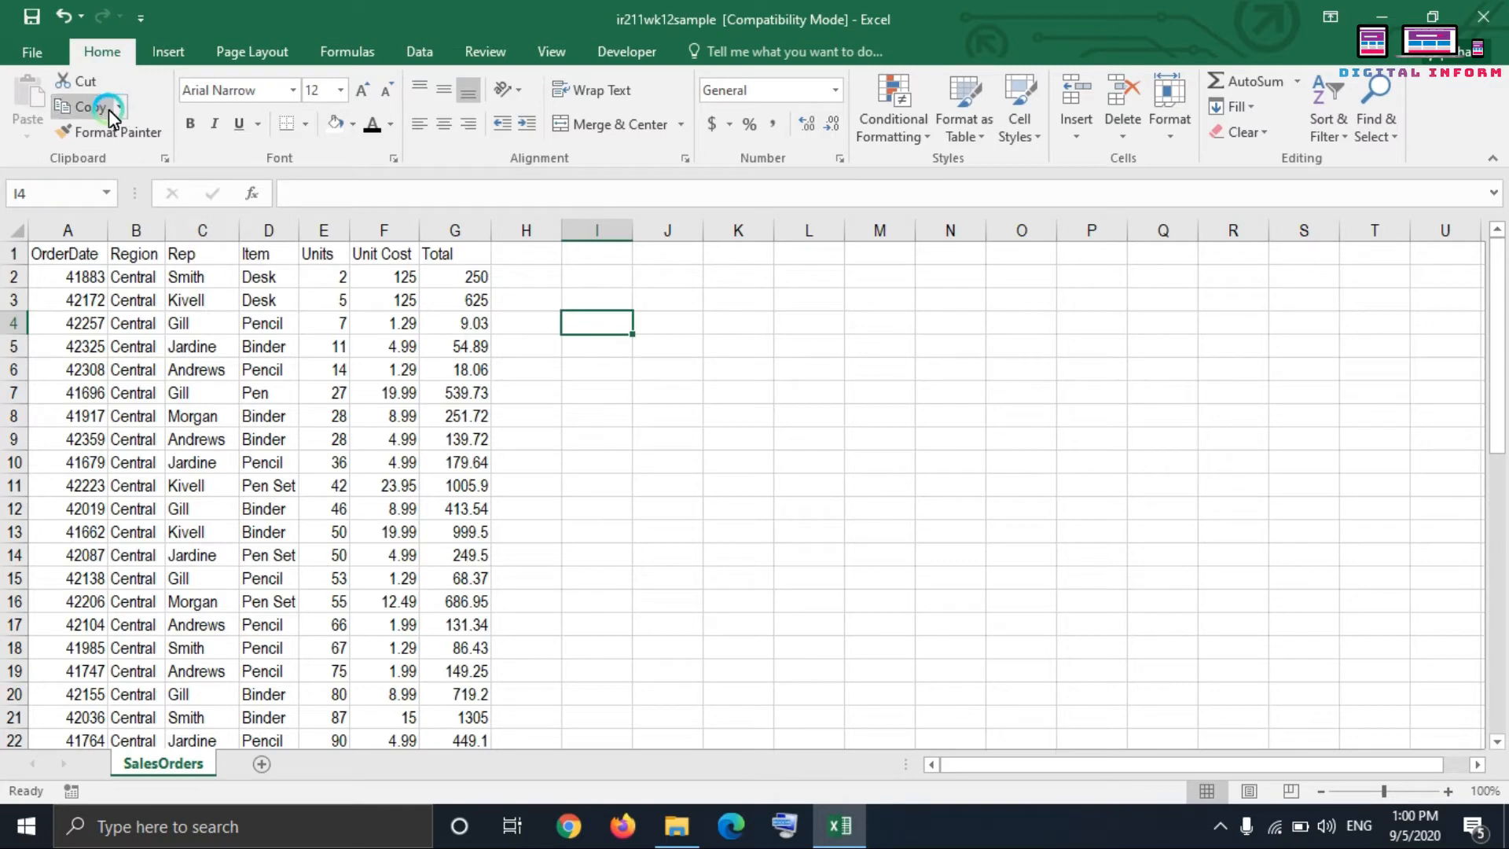
Step: Copy the OrderDate header from cell A1 and paste it into cell I1
click(69, 252)
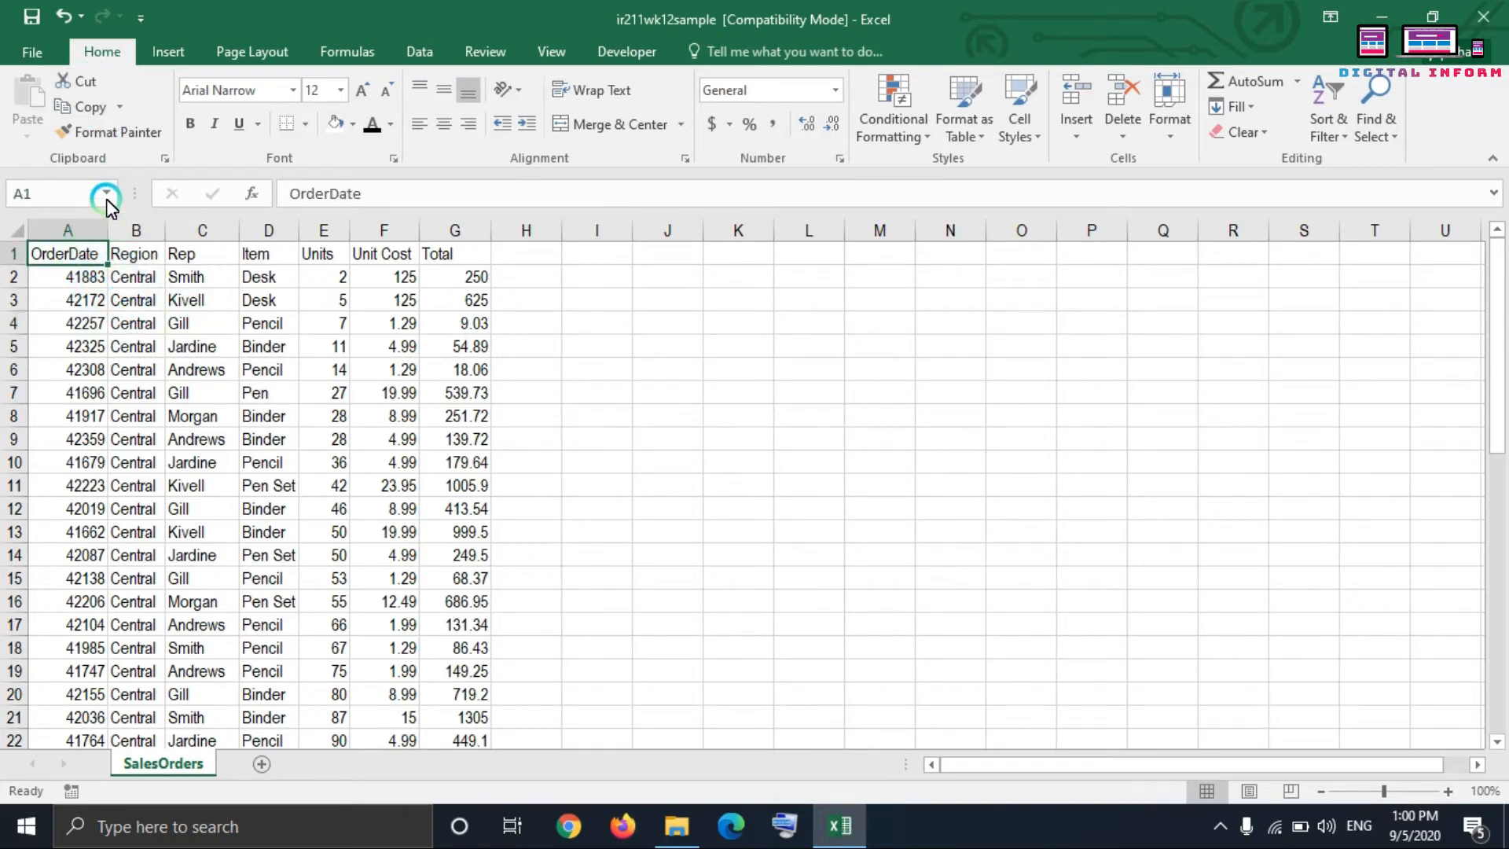
click(80, 109)
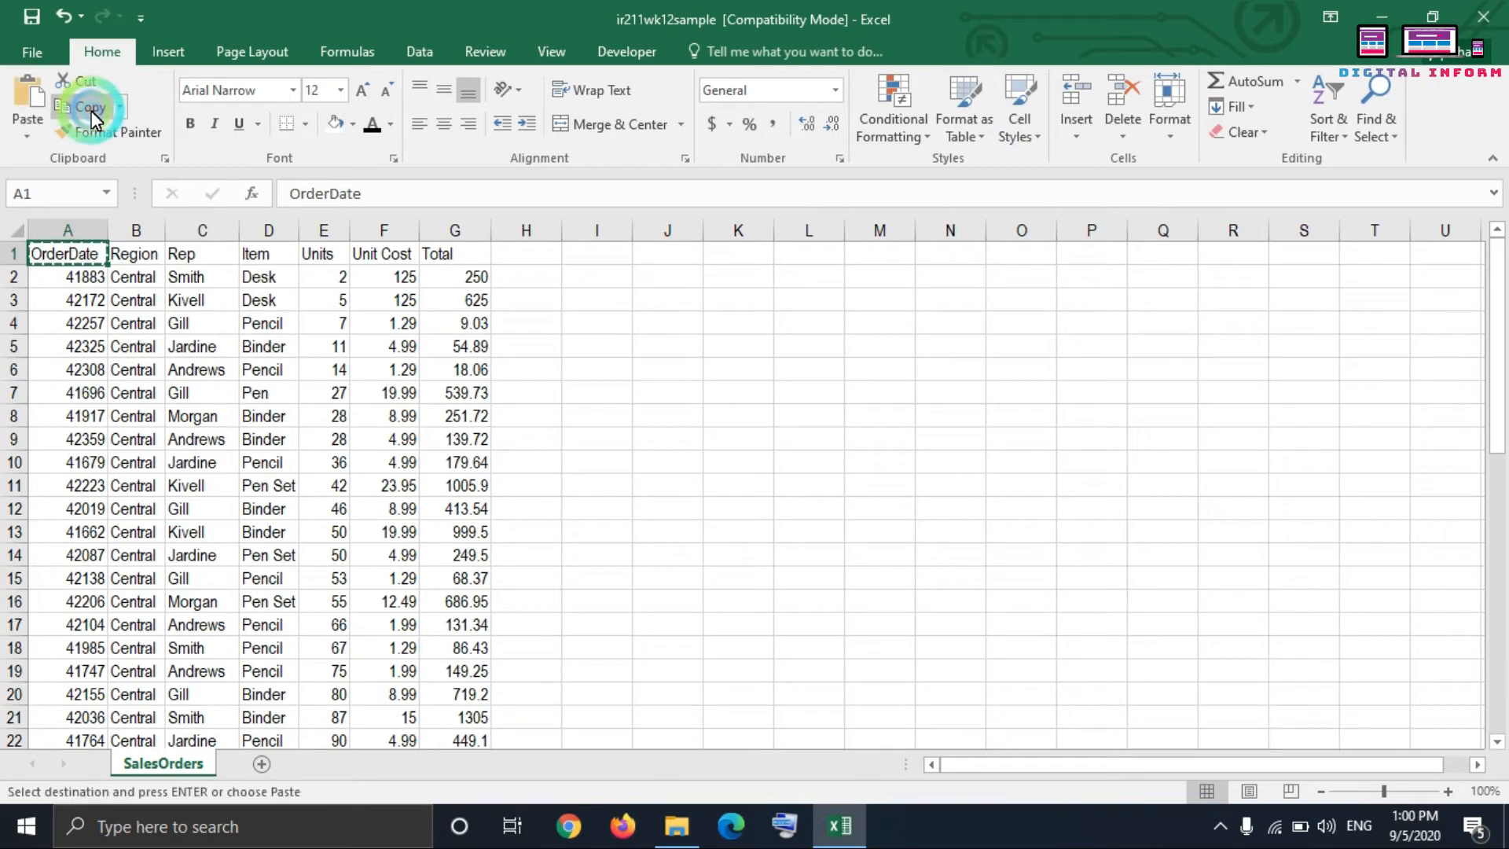
click(599, 254)
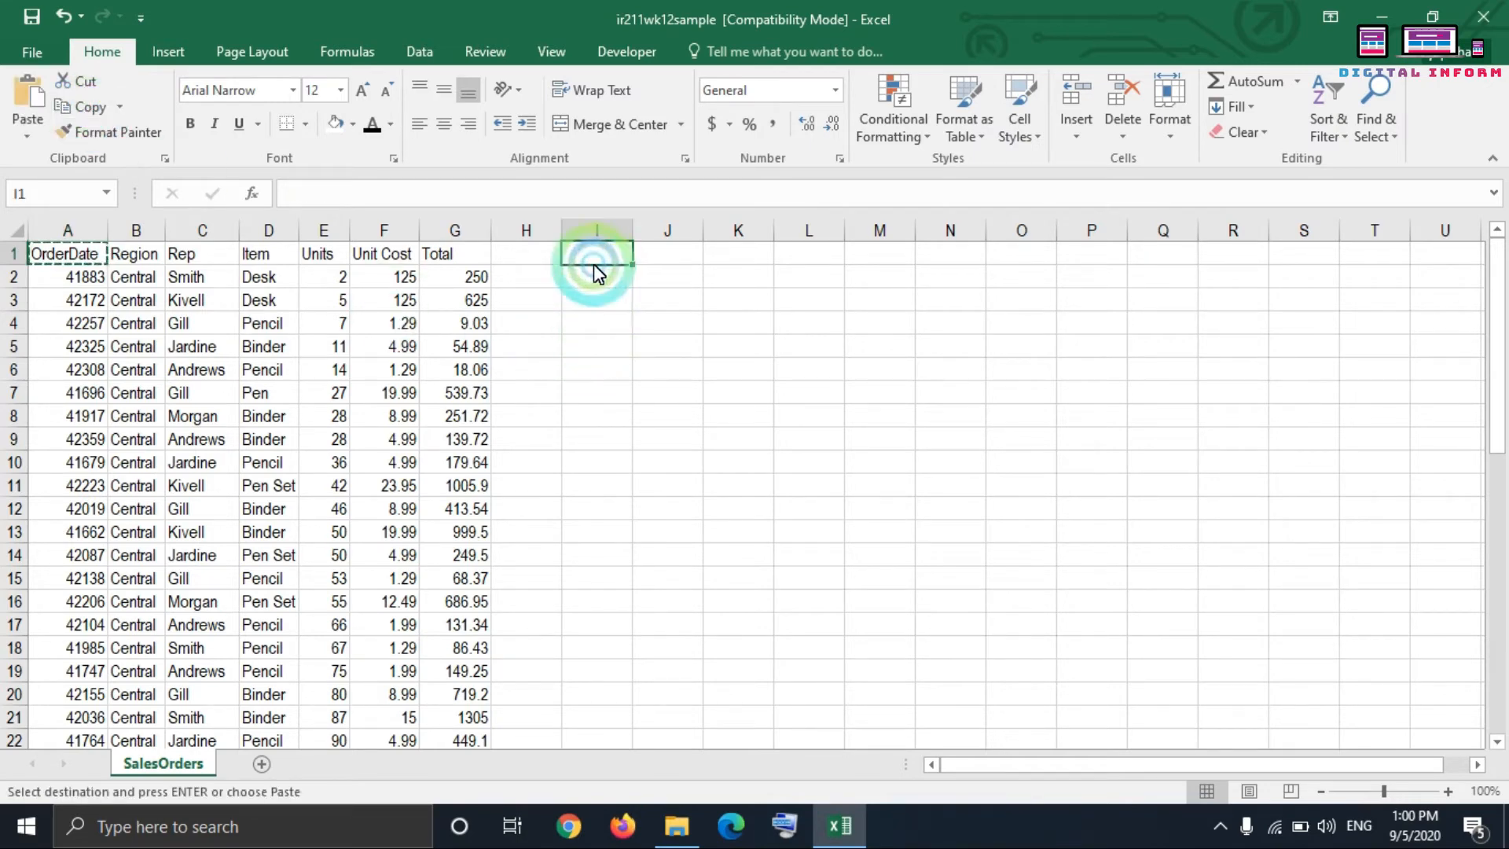
click(36, 121)
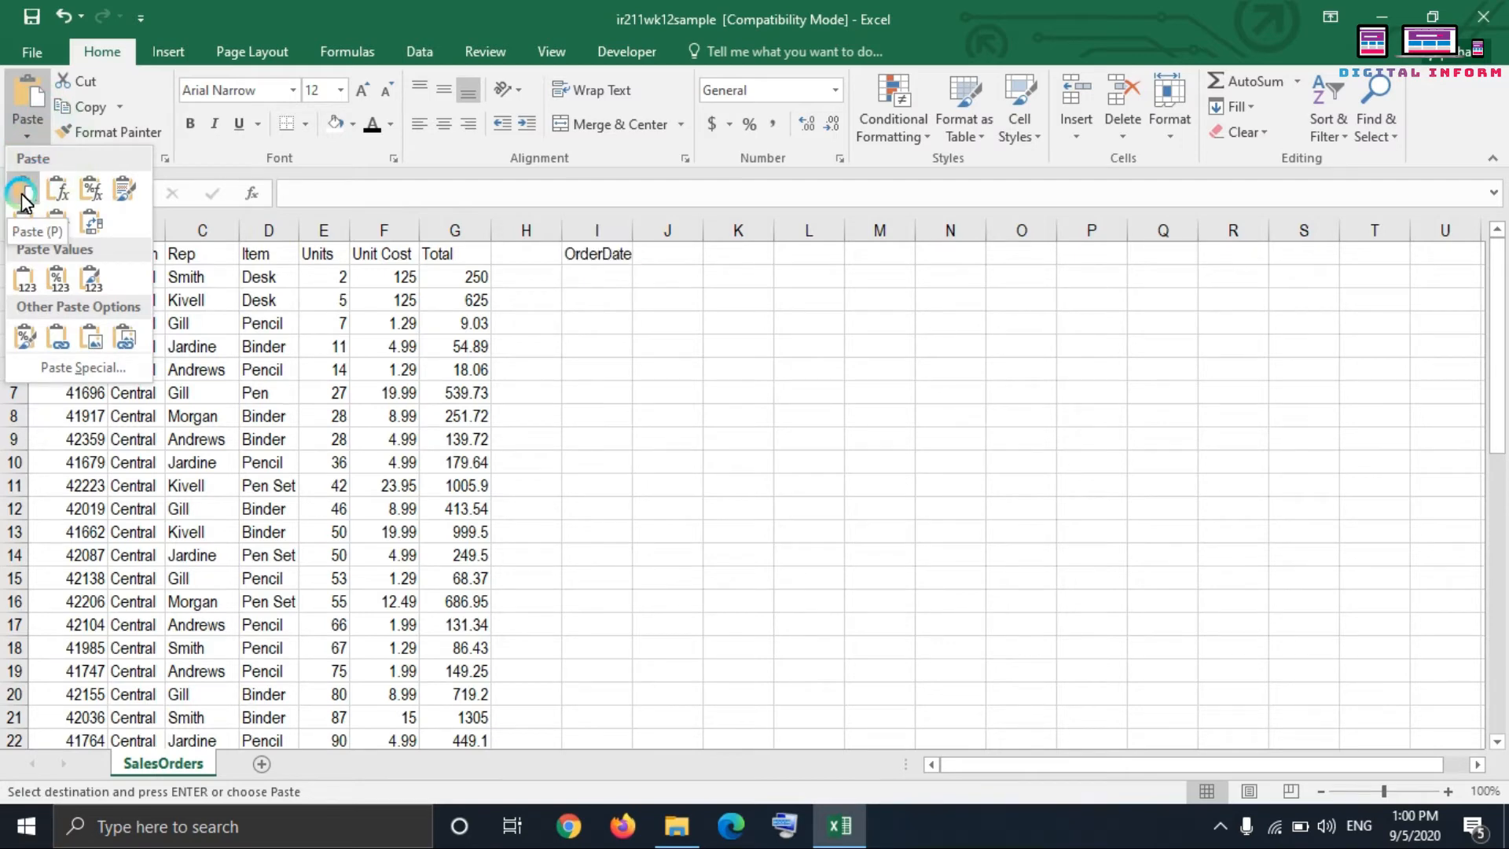
click(29, 122)
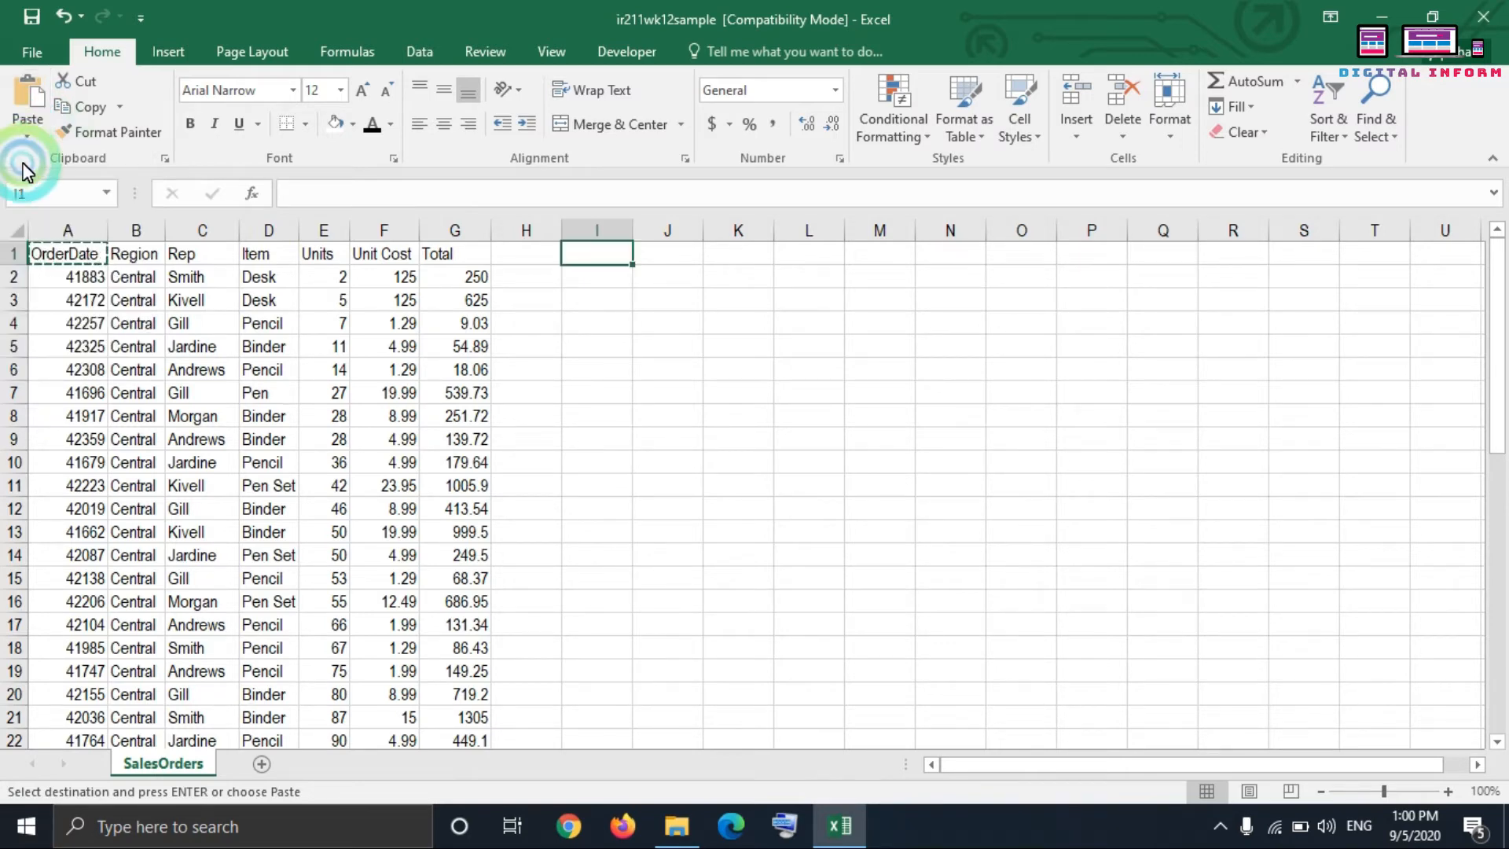
click(28, 123)
click(19, 187)
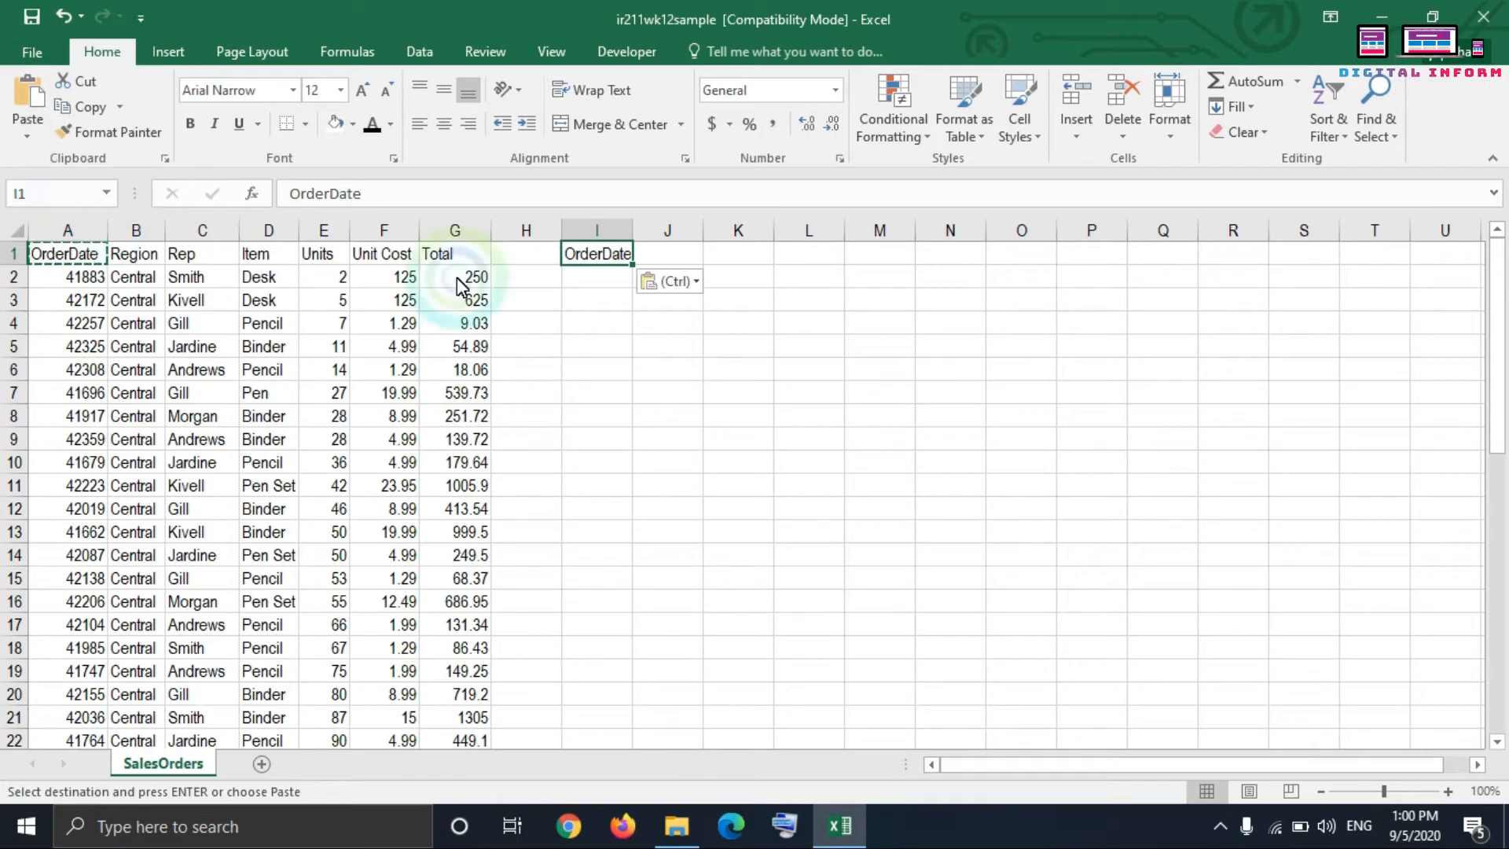
click(621, 344)
click(597, 259)
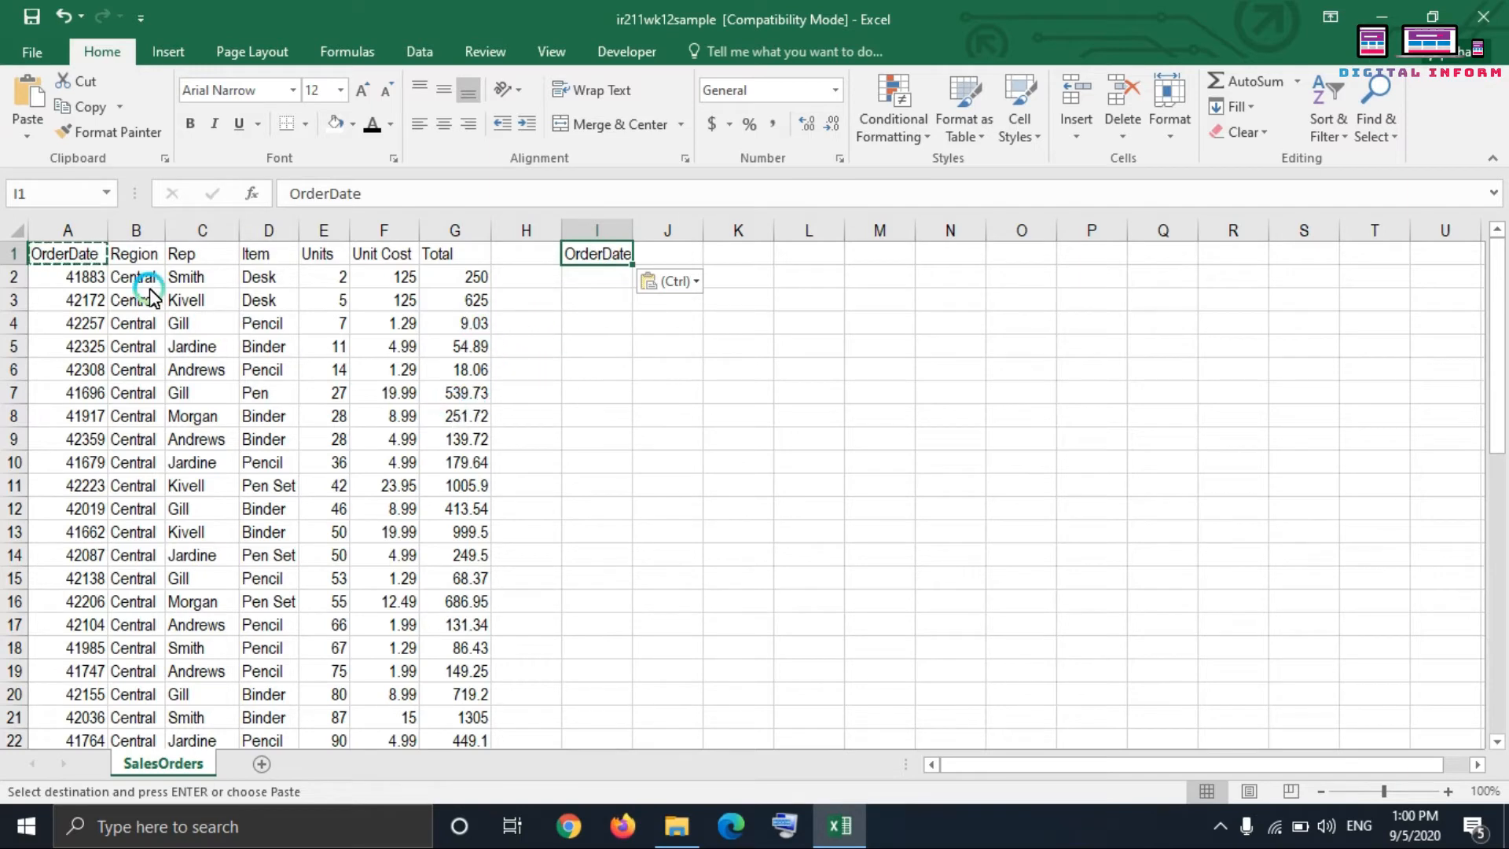
Step: Copy the Region header from cell B1 and paste it into cell J1
click(132, 253)
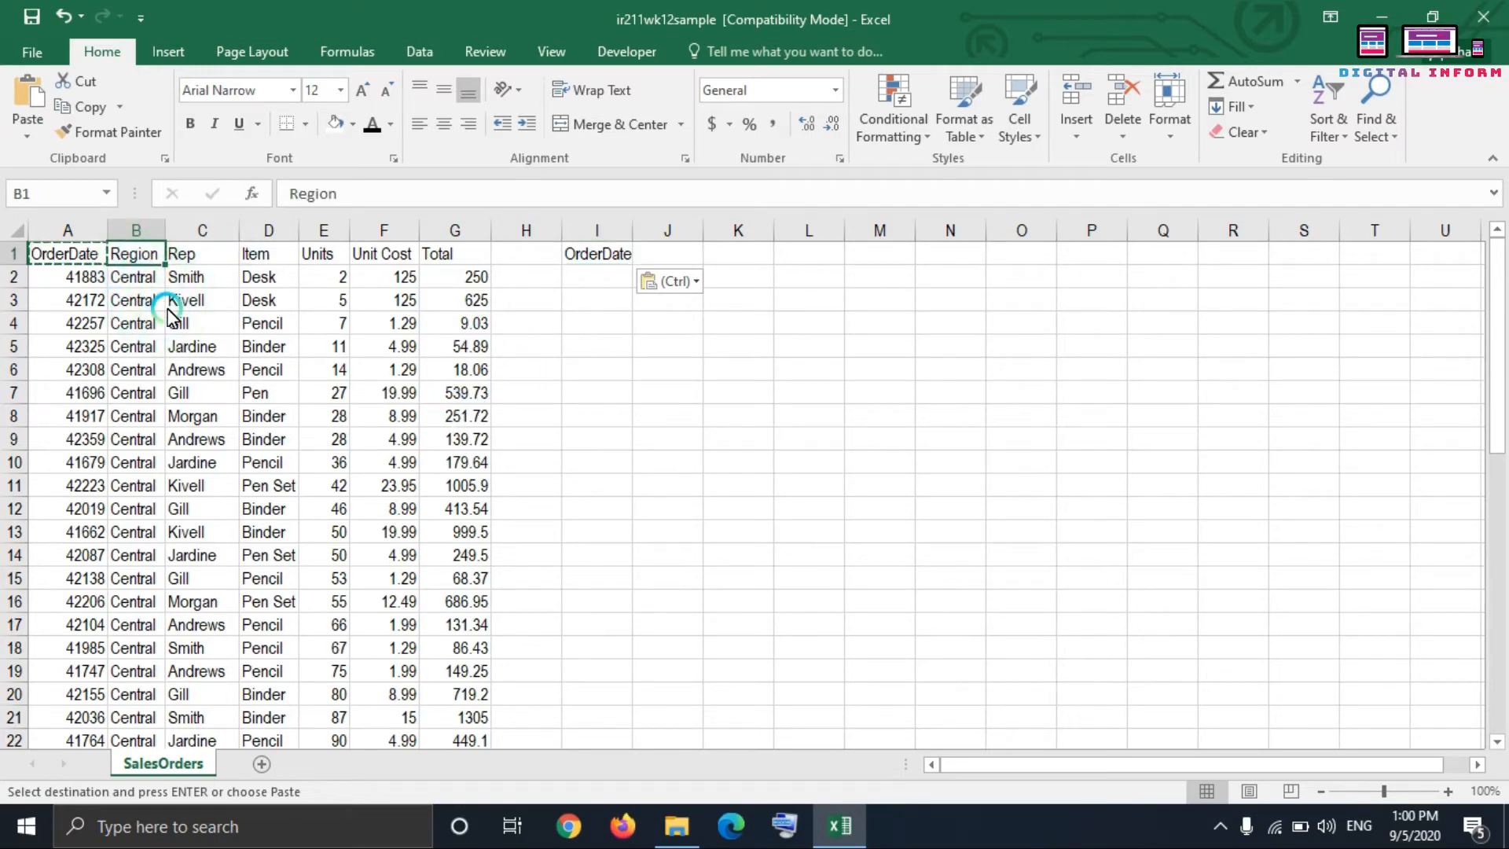
click(89, 116)
click(670, 253)
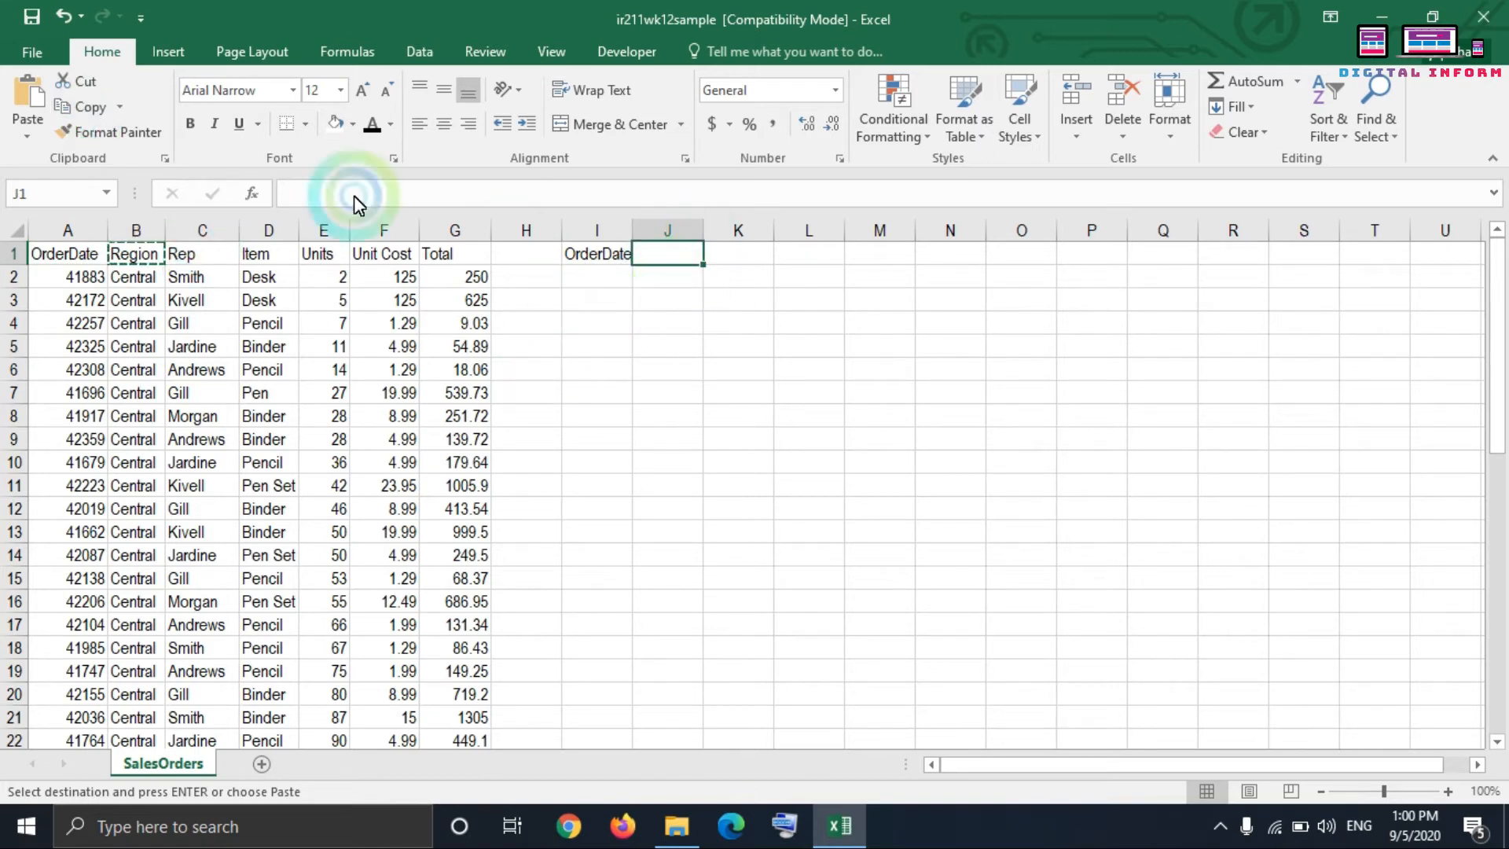
click(28, 135)
click(35, 189)
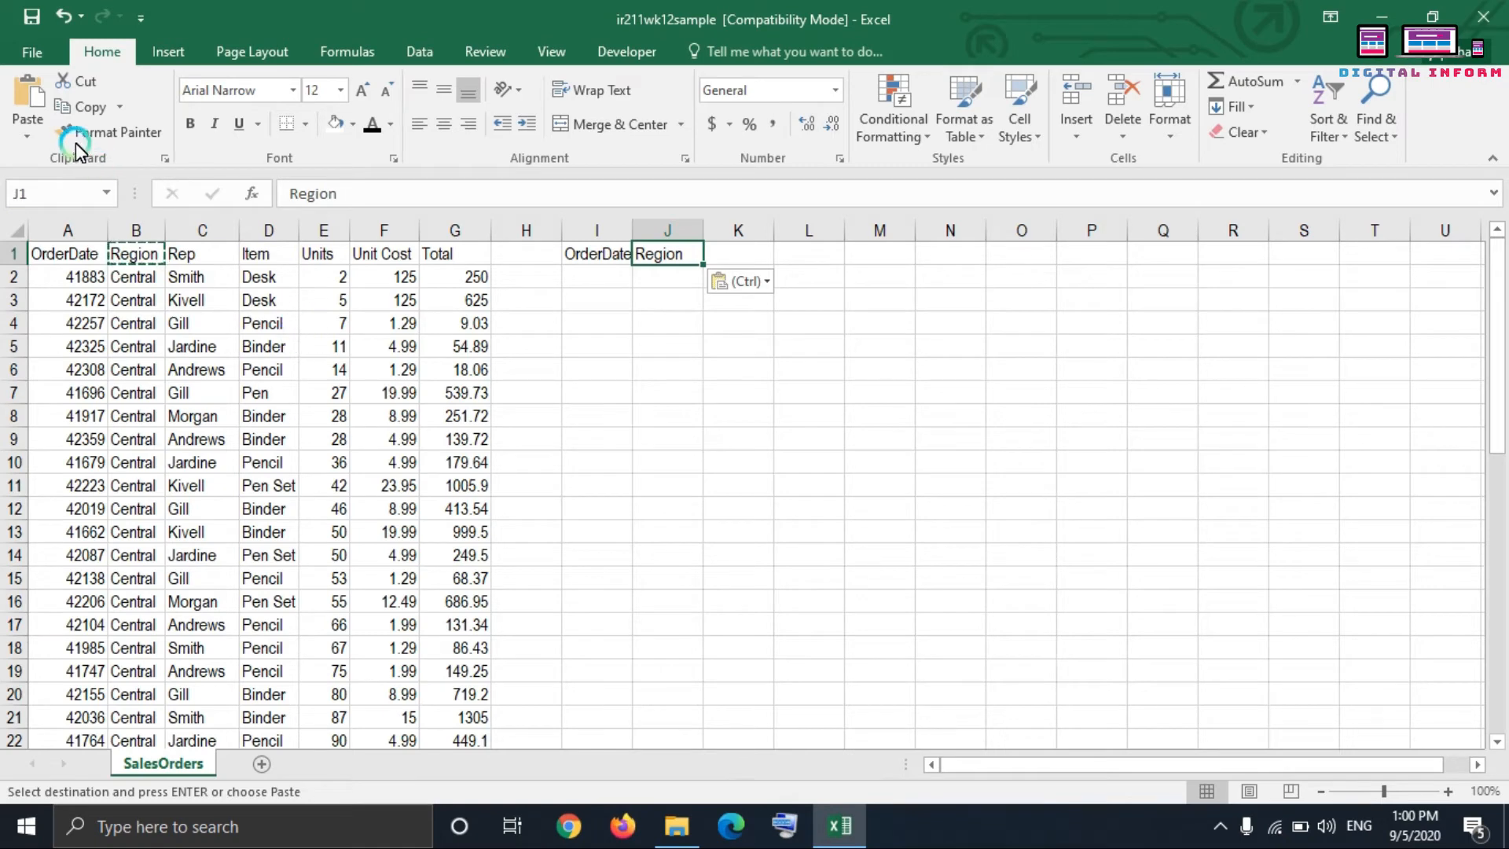
Step: Cut the copied Region header from cell J1 and paste it into cell N1
click(81, 84)
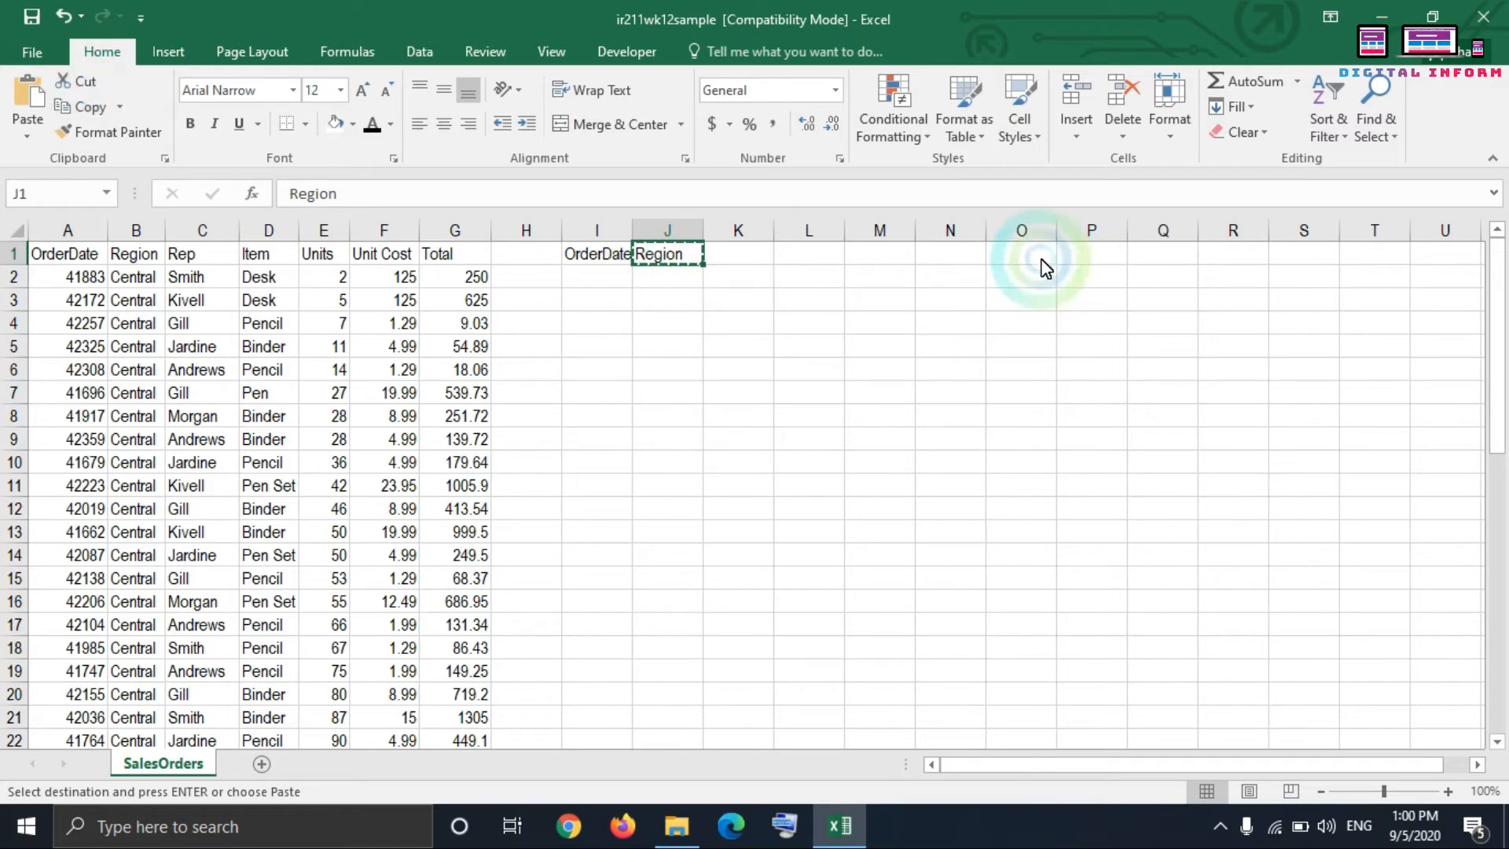
click(941, 256)
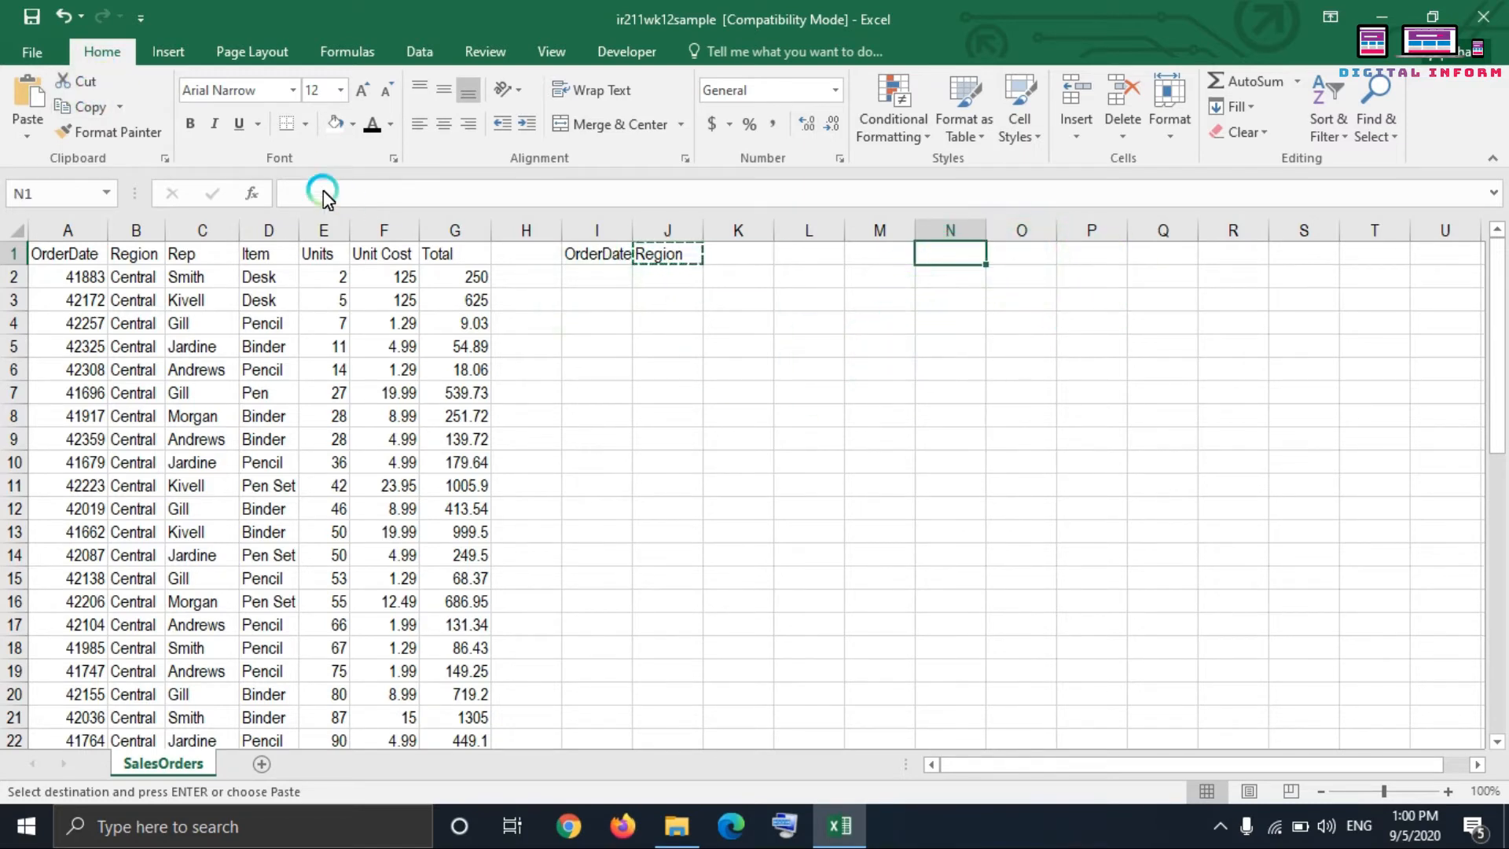
click(34, 116)
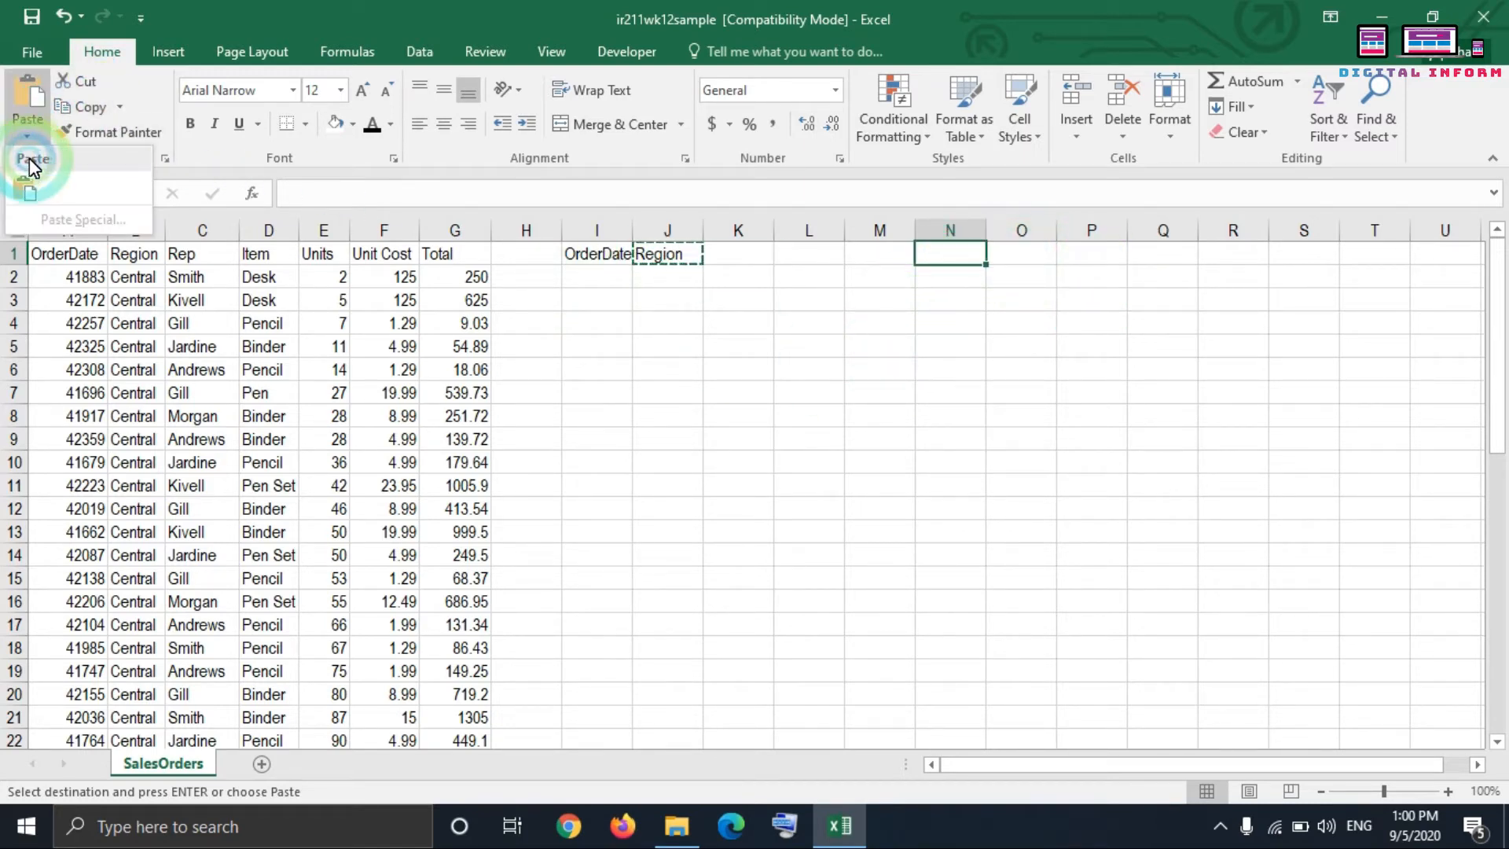
click(24, 187)
click(666, 265)
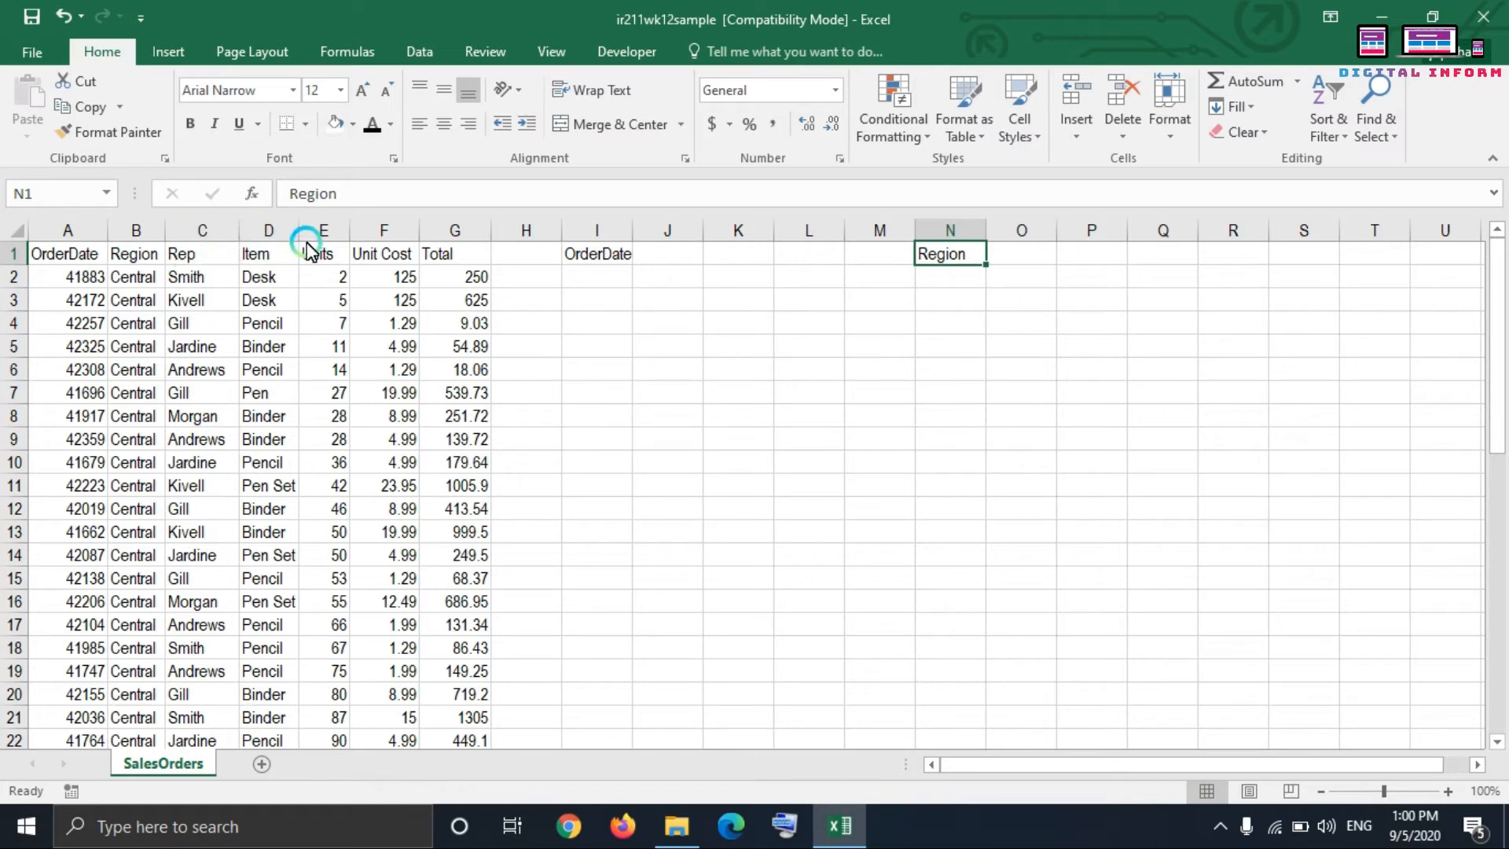
Step: Try bold on the header cells A1:G1, remove it, and set the headers in italic instead
drag(40, 253, 456, 250)
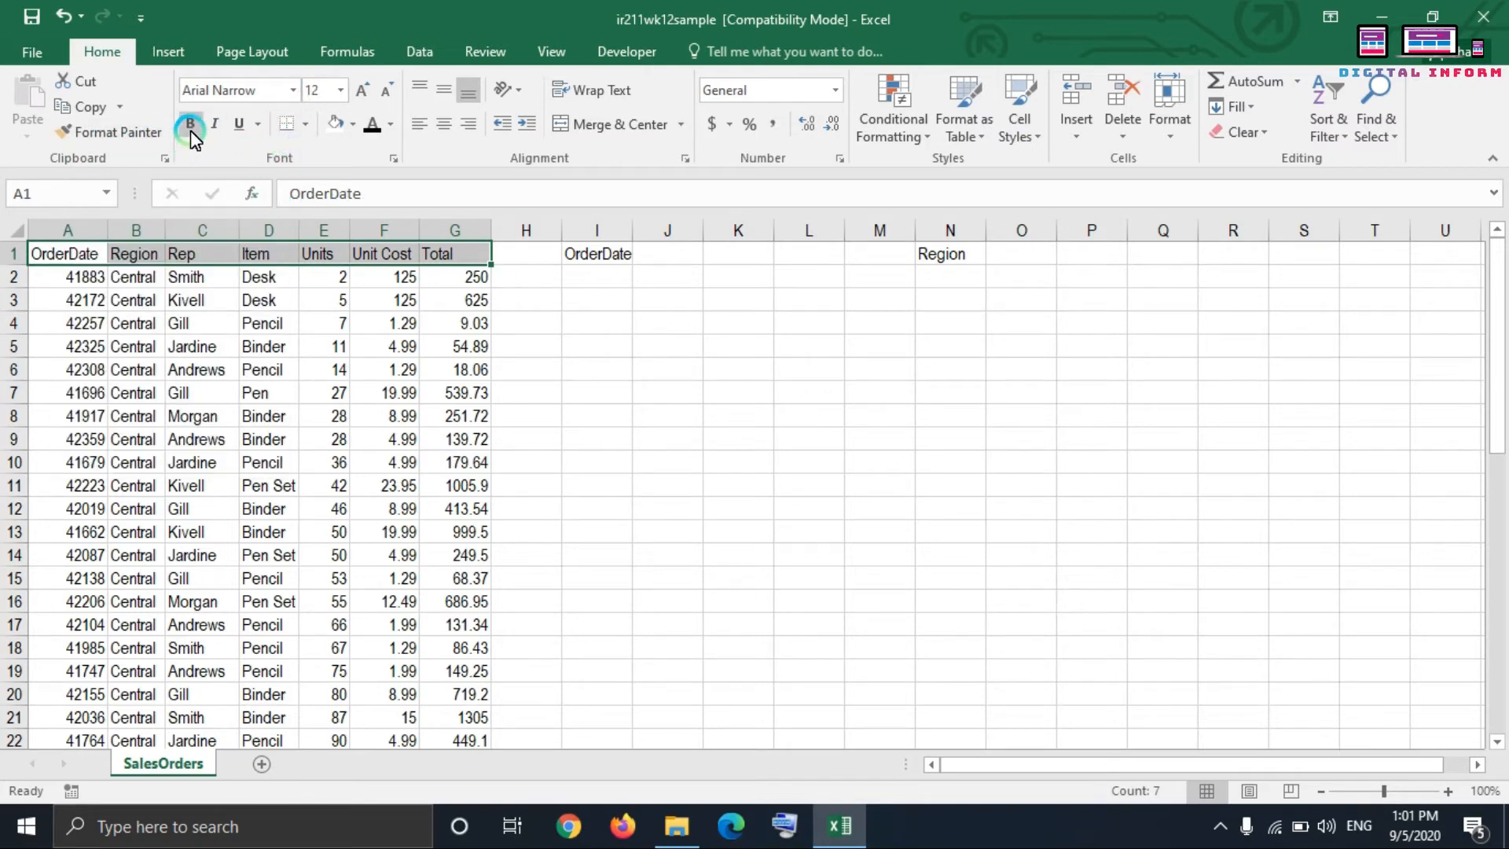
click(193, 345)
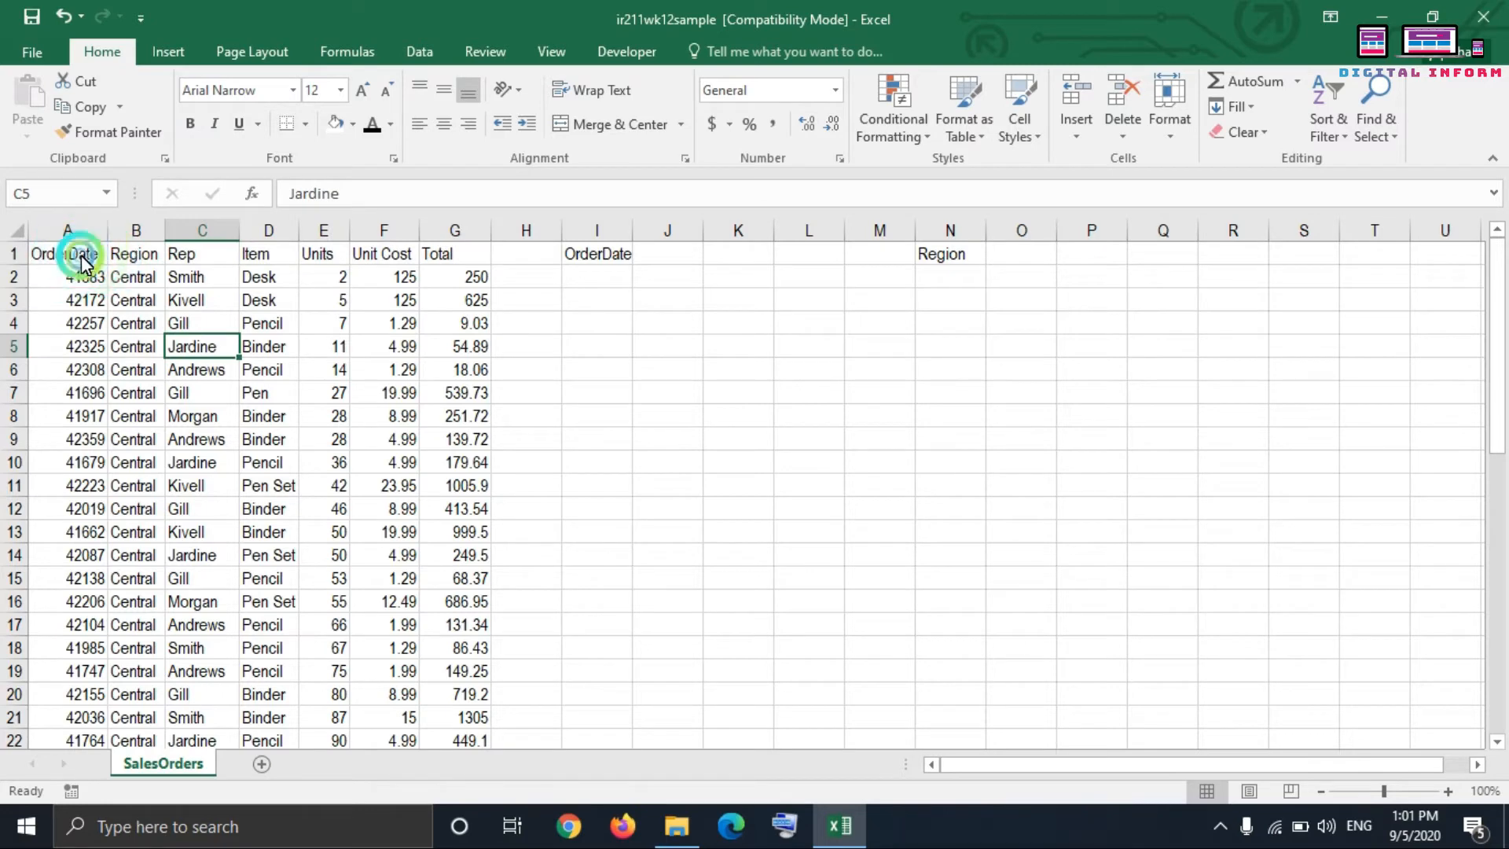
drag(74, 253, 461, 246)
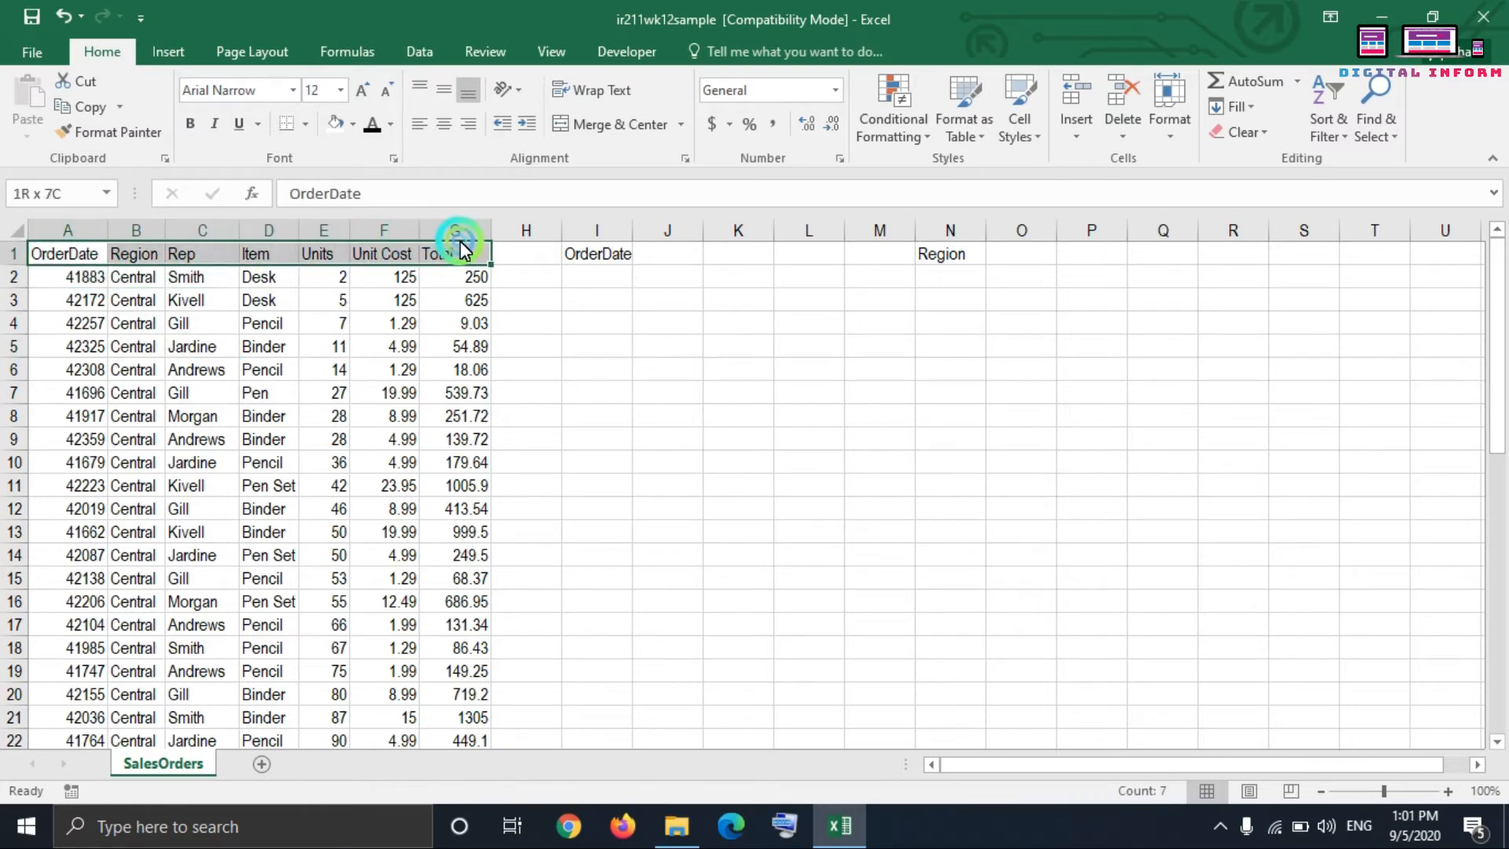
click(190, 126)
click(191, 125)
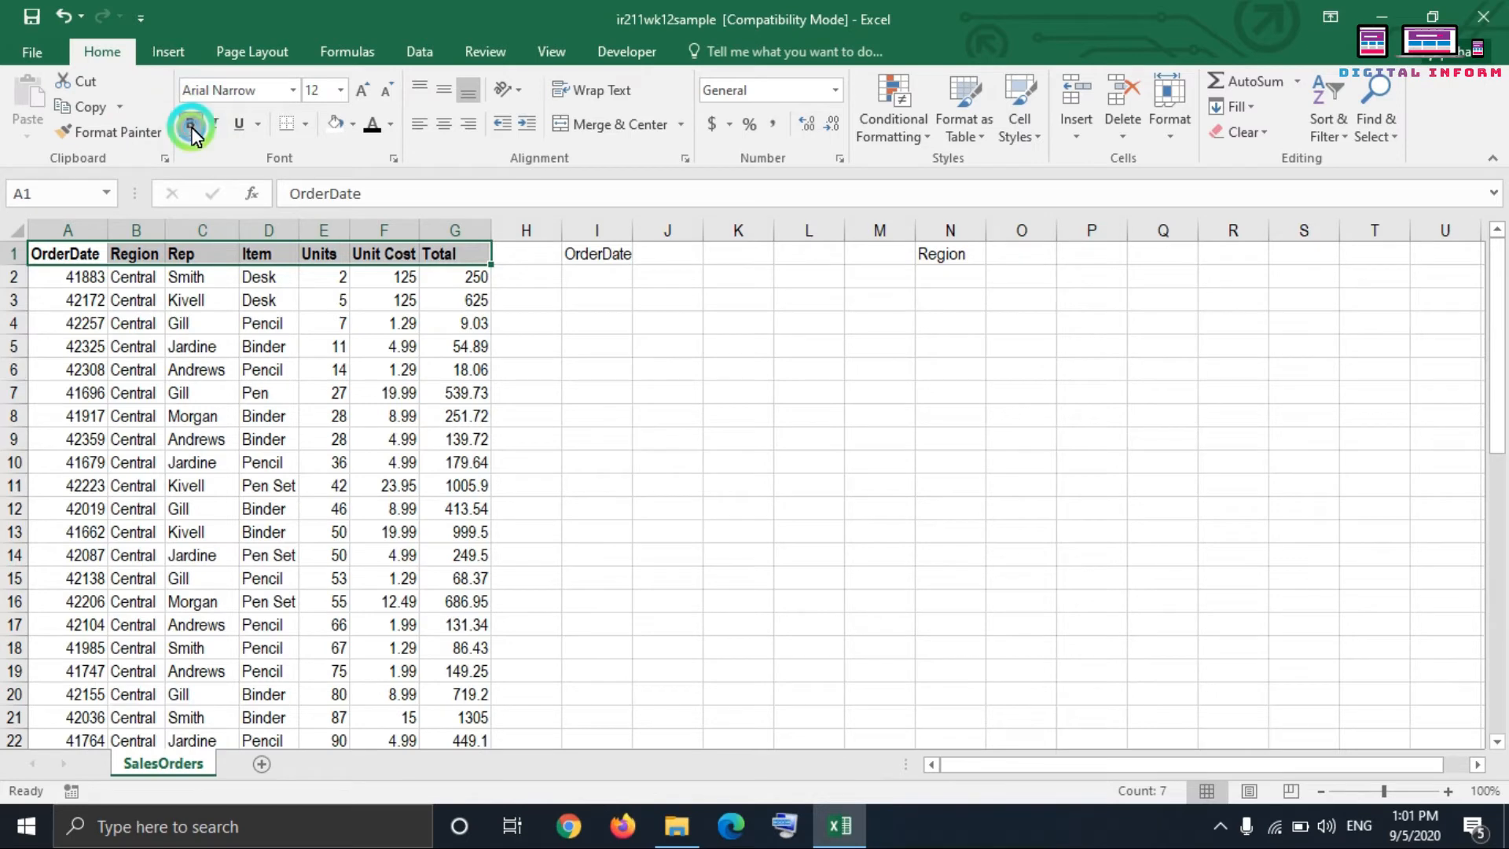
click(191, 126)
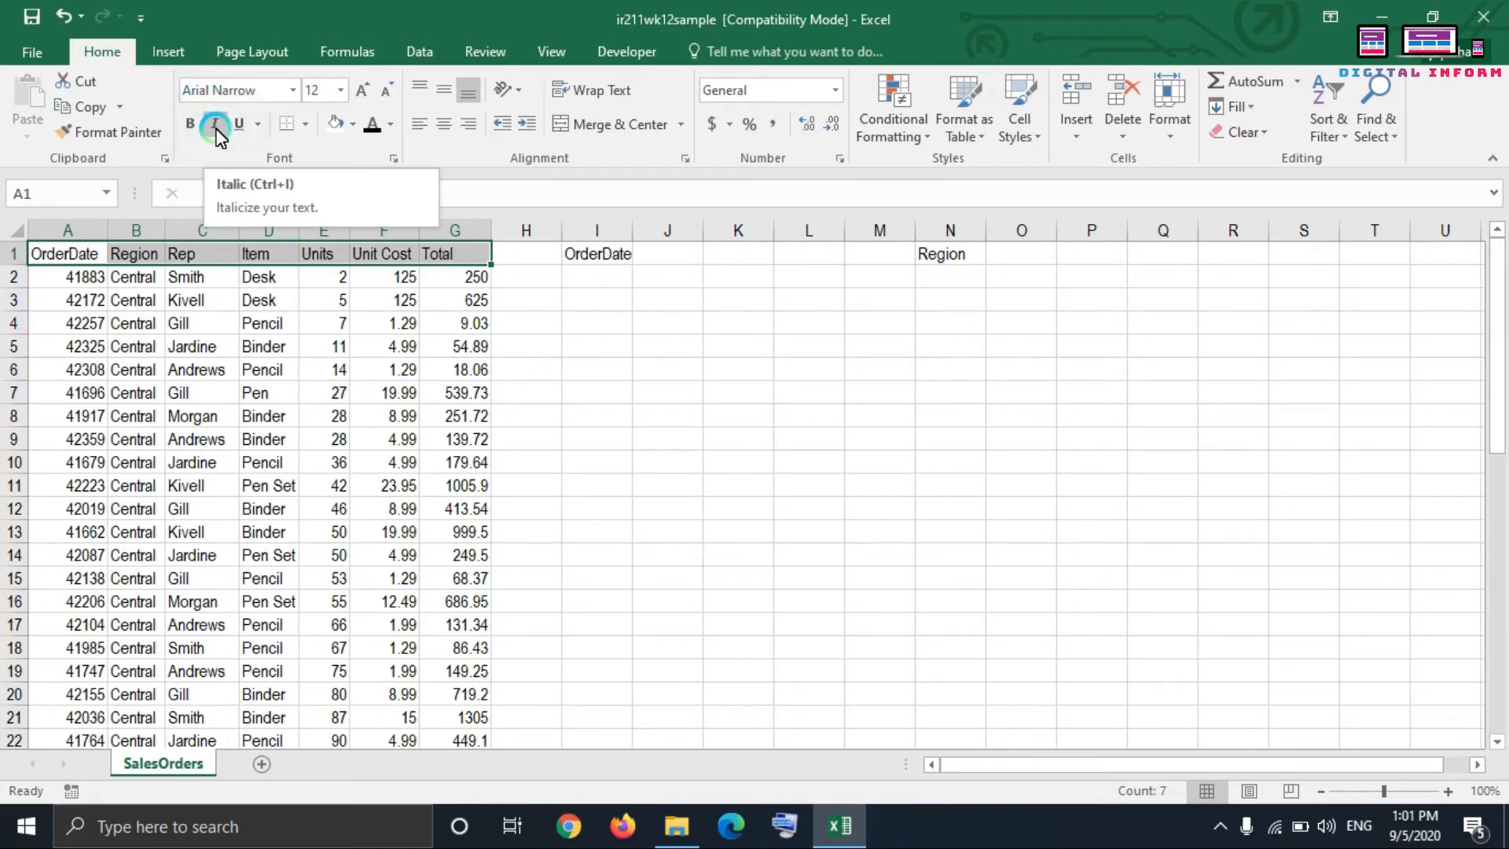
click(215, 126)
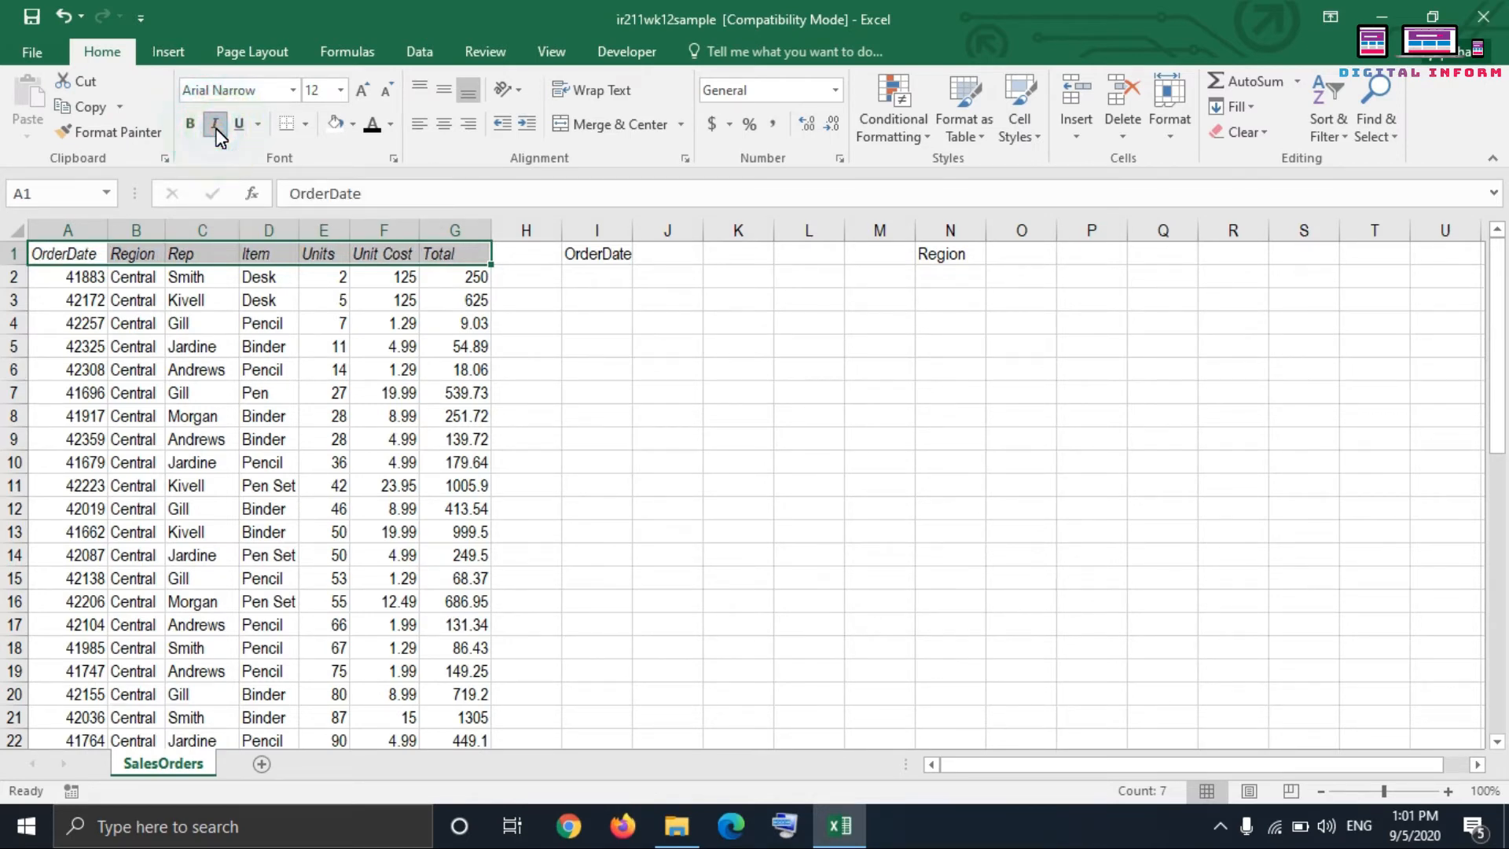
Step: Remove italic from the header cells A1:G1 and apply a double underline instead
click(215, 126)
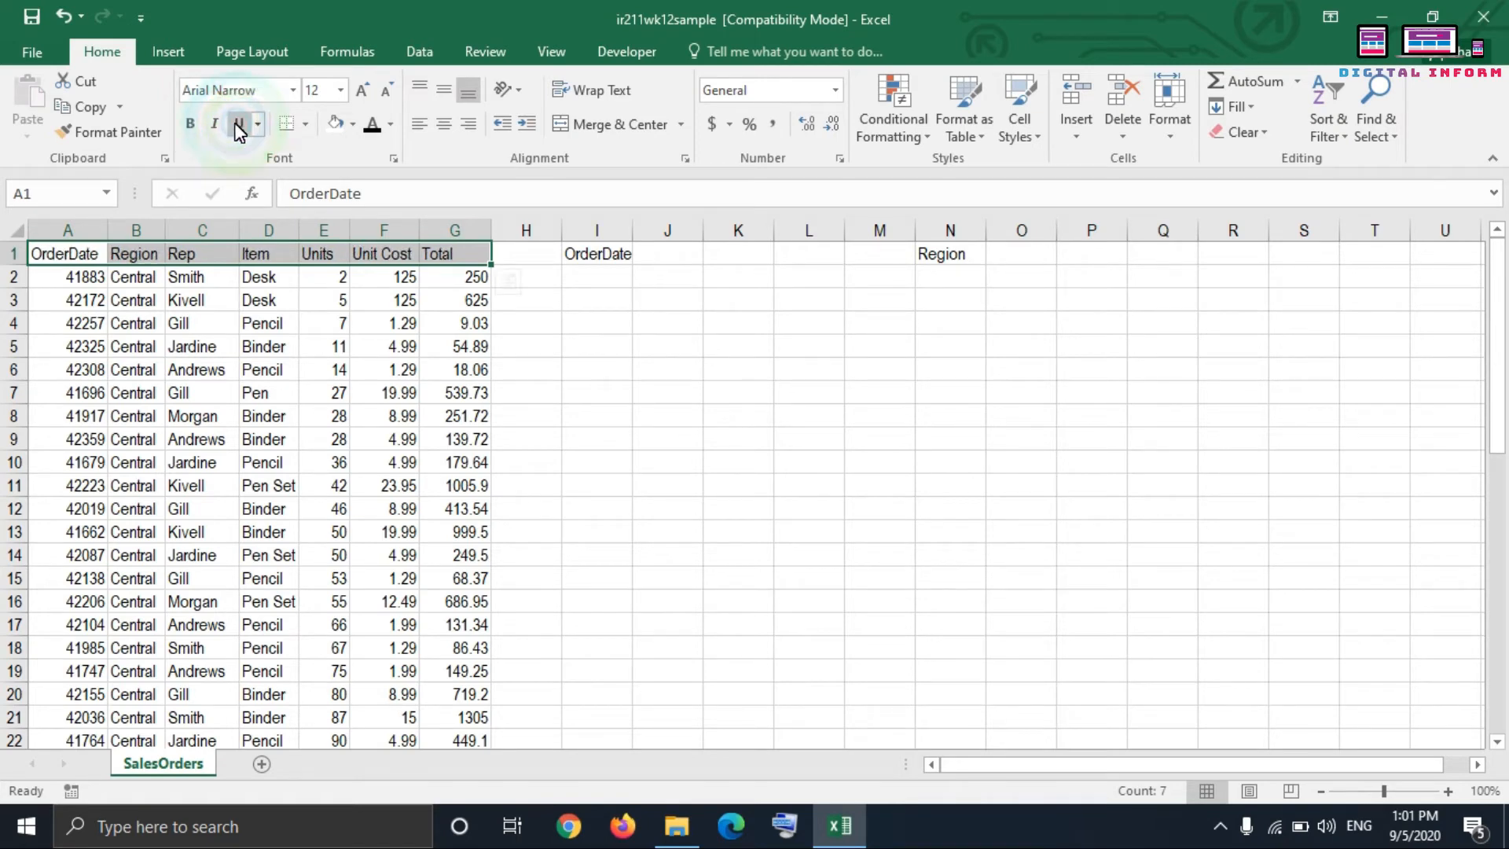
click(233, 122)
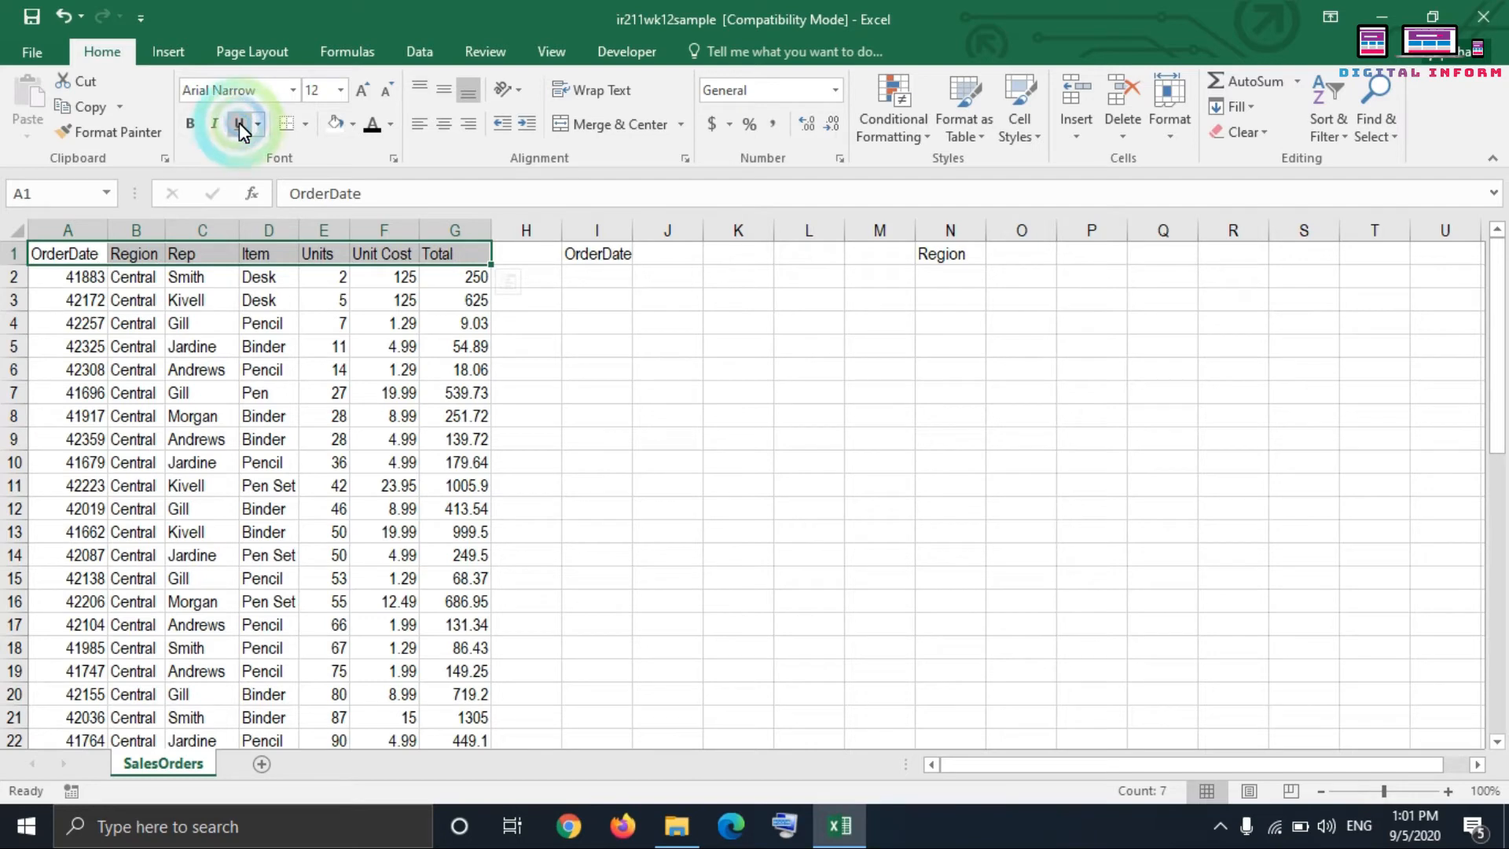
click(243, 124)
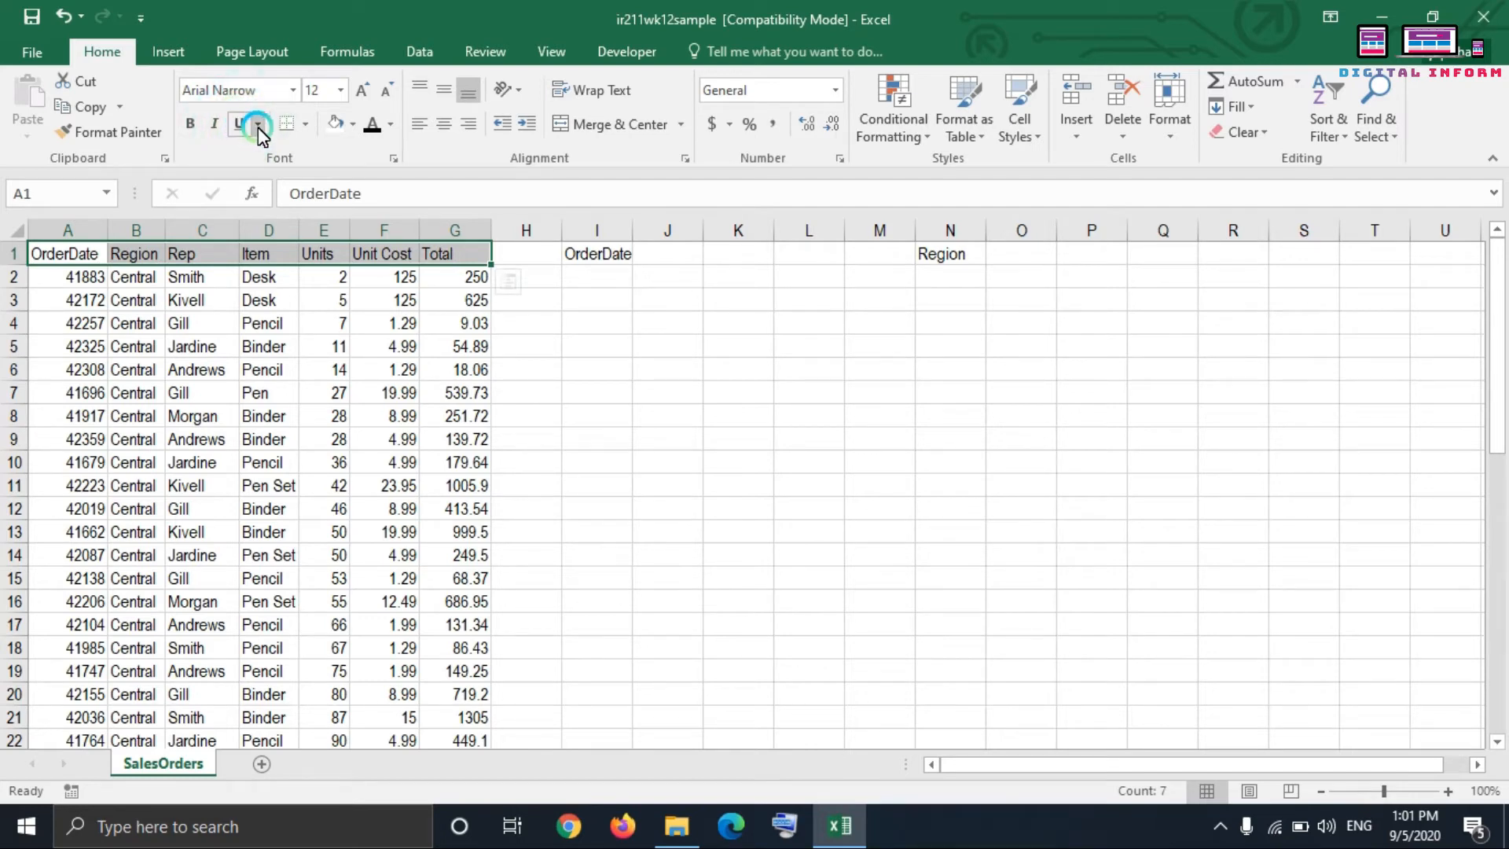
click(258, 124)
click(286, 177)
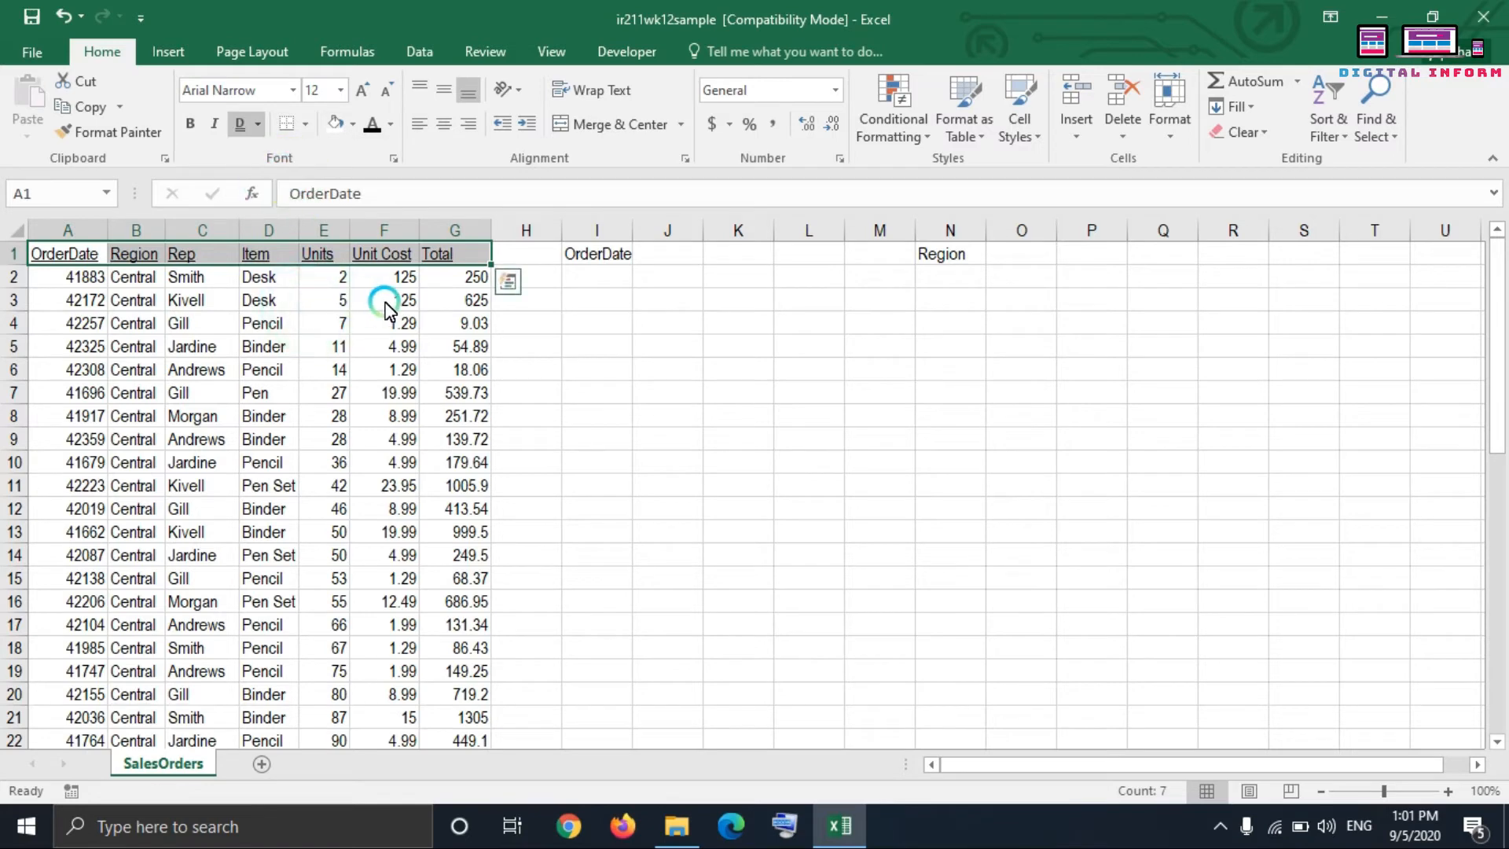
Step: Increase the height of row 1 and center the headers in A1:G1 both vertically and horizontally
drag(26, 267, 455, 263)
click(134, 350)
click(442, 92)
click(442, 121)
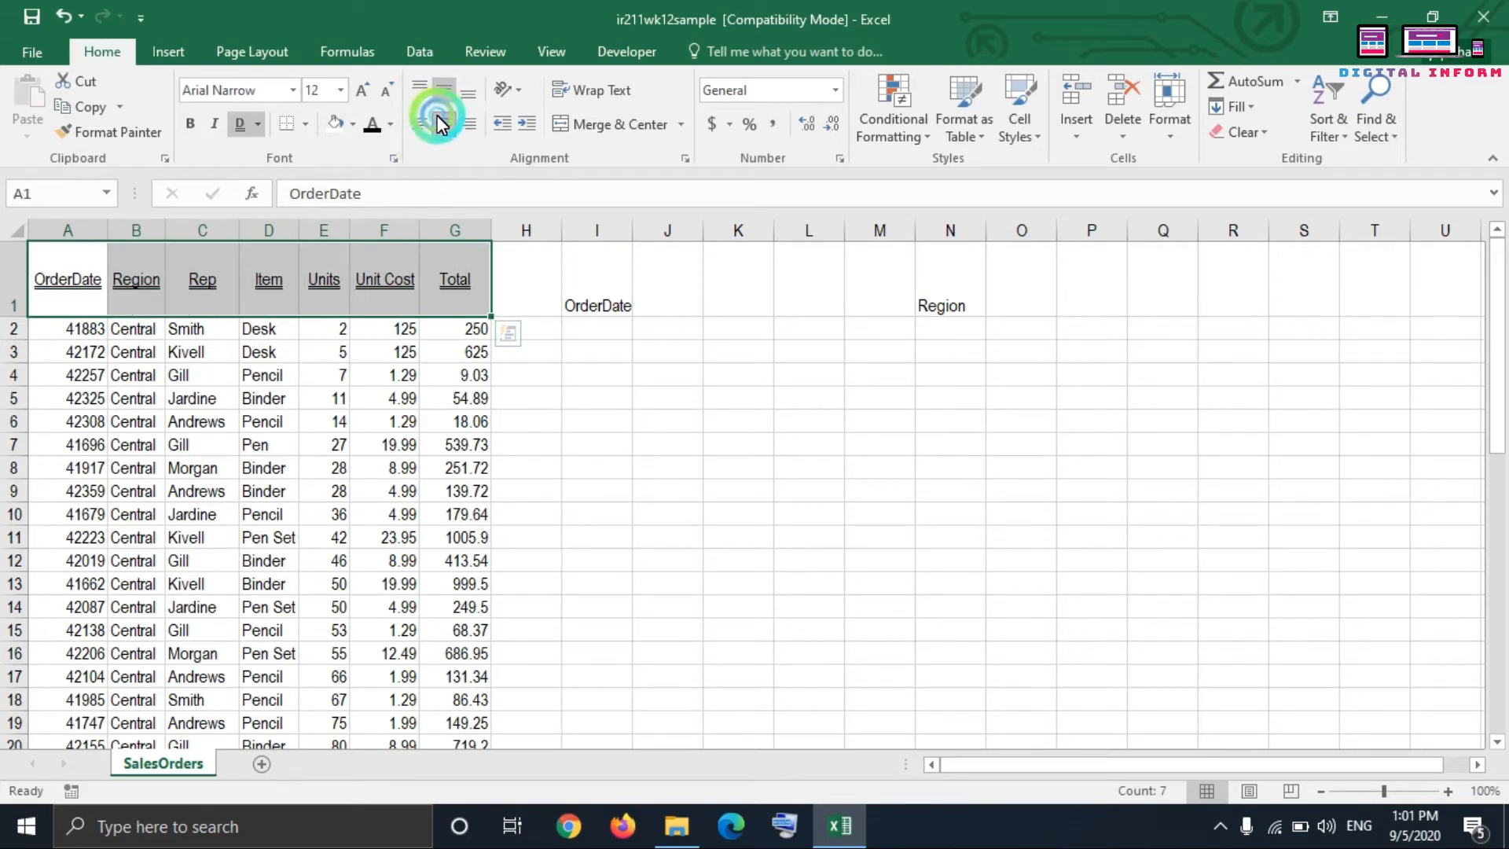
Step: Widen column B and apply a single underline to the Central entry in cell B5
click(133, 398)
drag(167, 230, 200, 230)
click(184, 400)
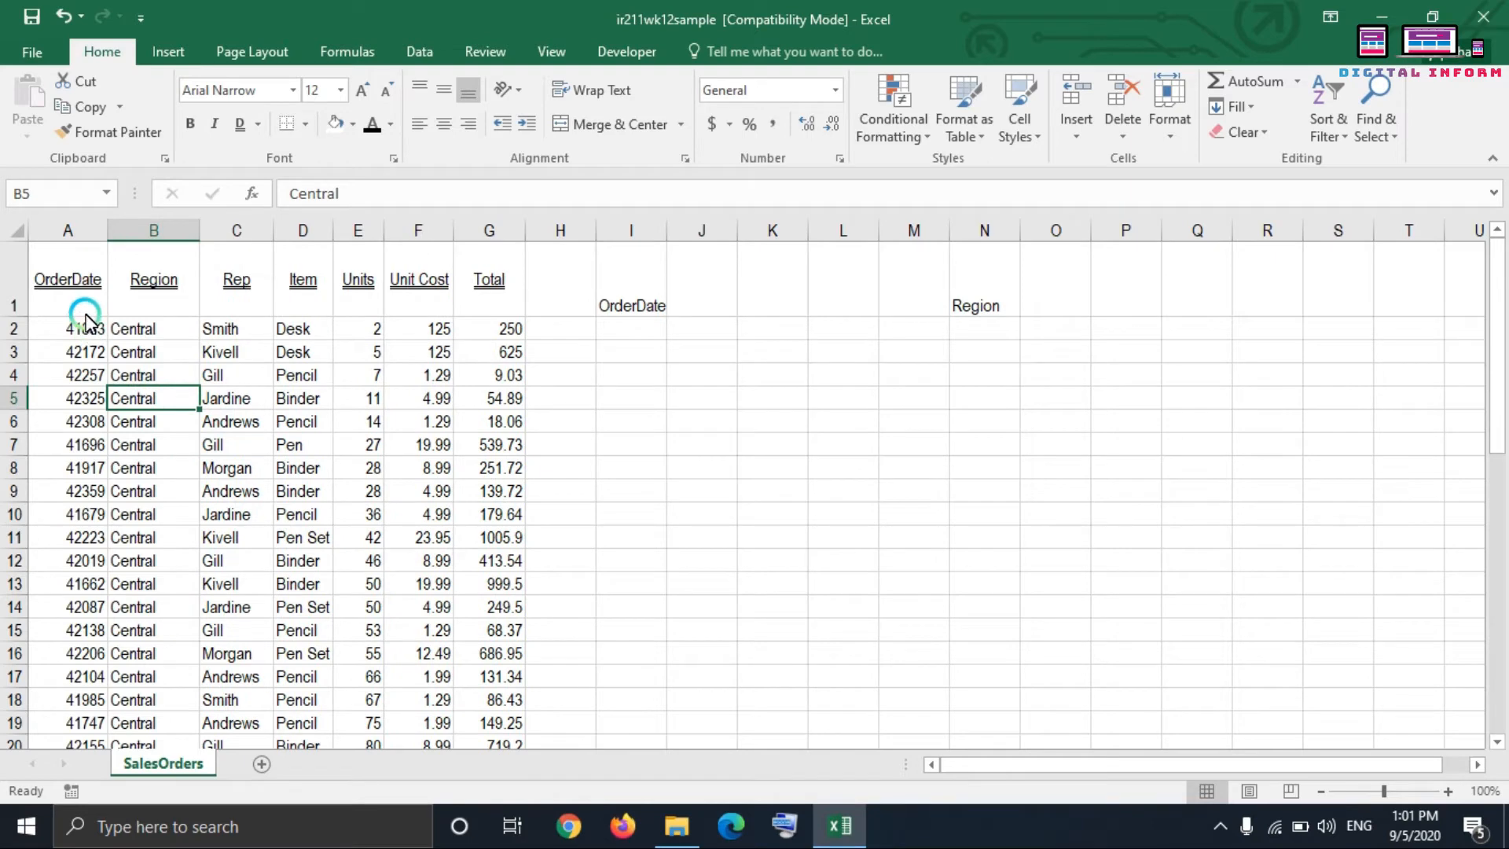
click(258, 126)
click(236, 149)
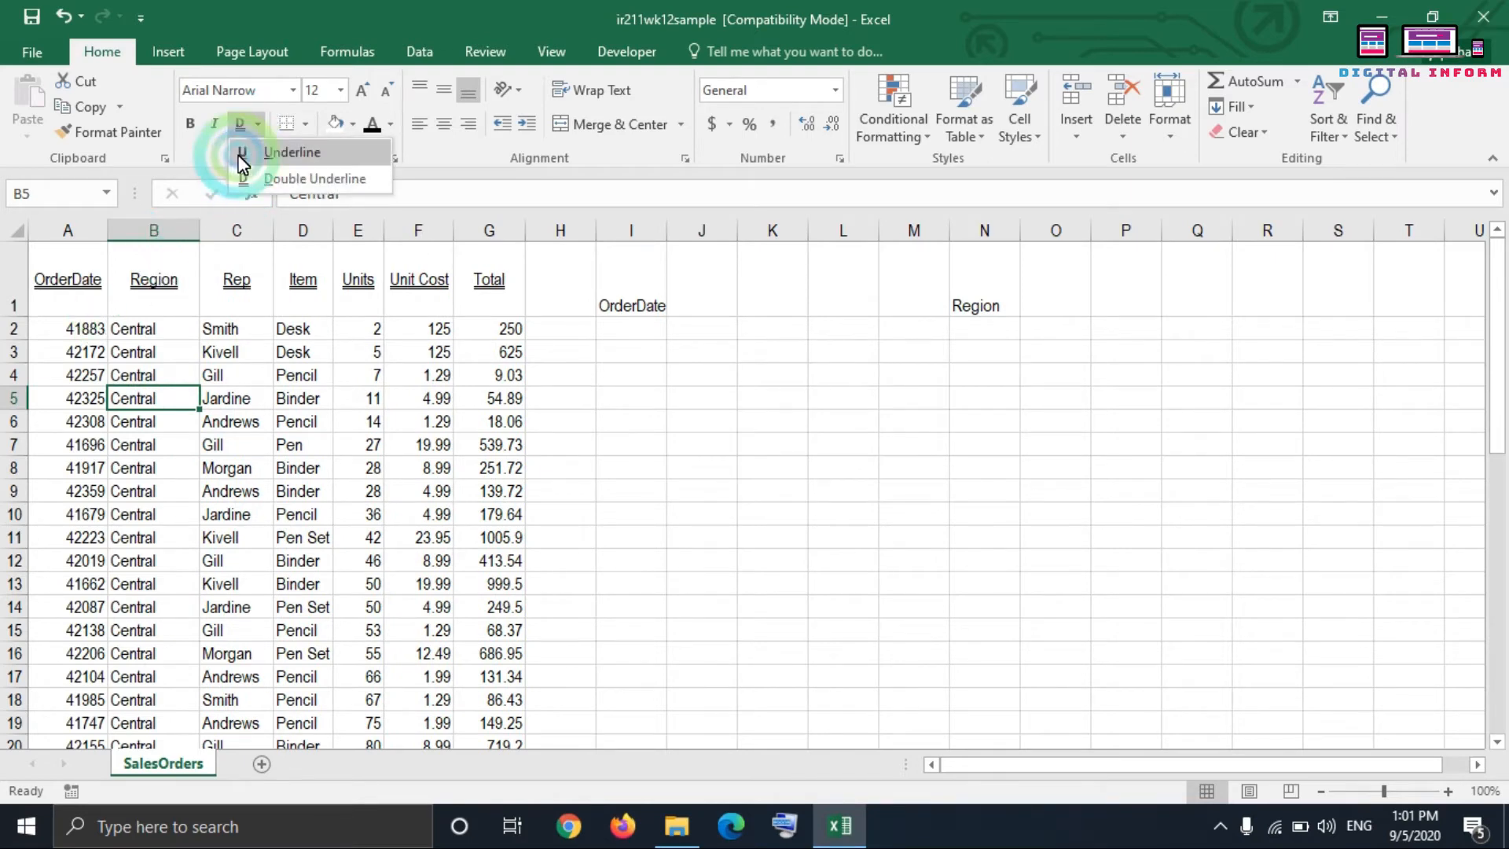
Step: Remove the underline from the whole of row 1 and set its font to Arial
click(16, 283)
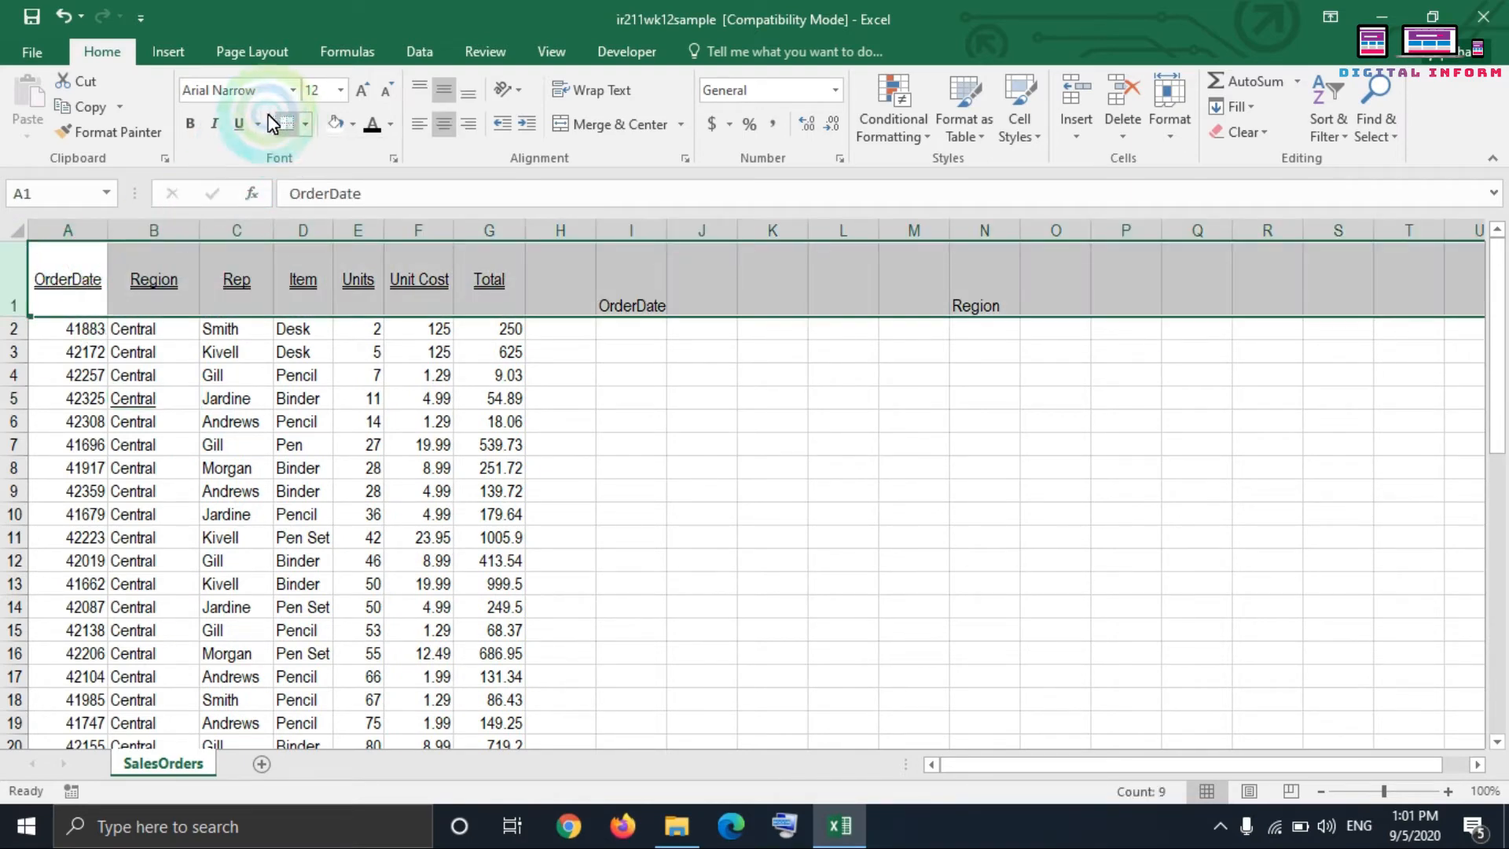
click(239, 124)
click(239, 123)
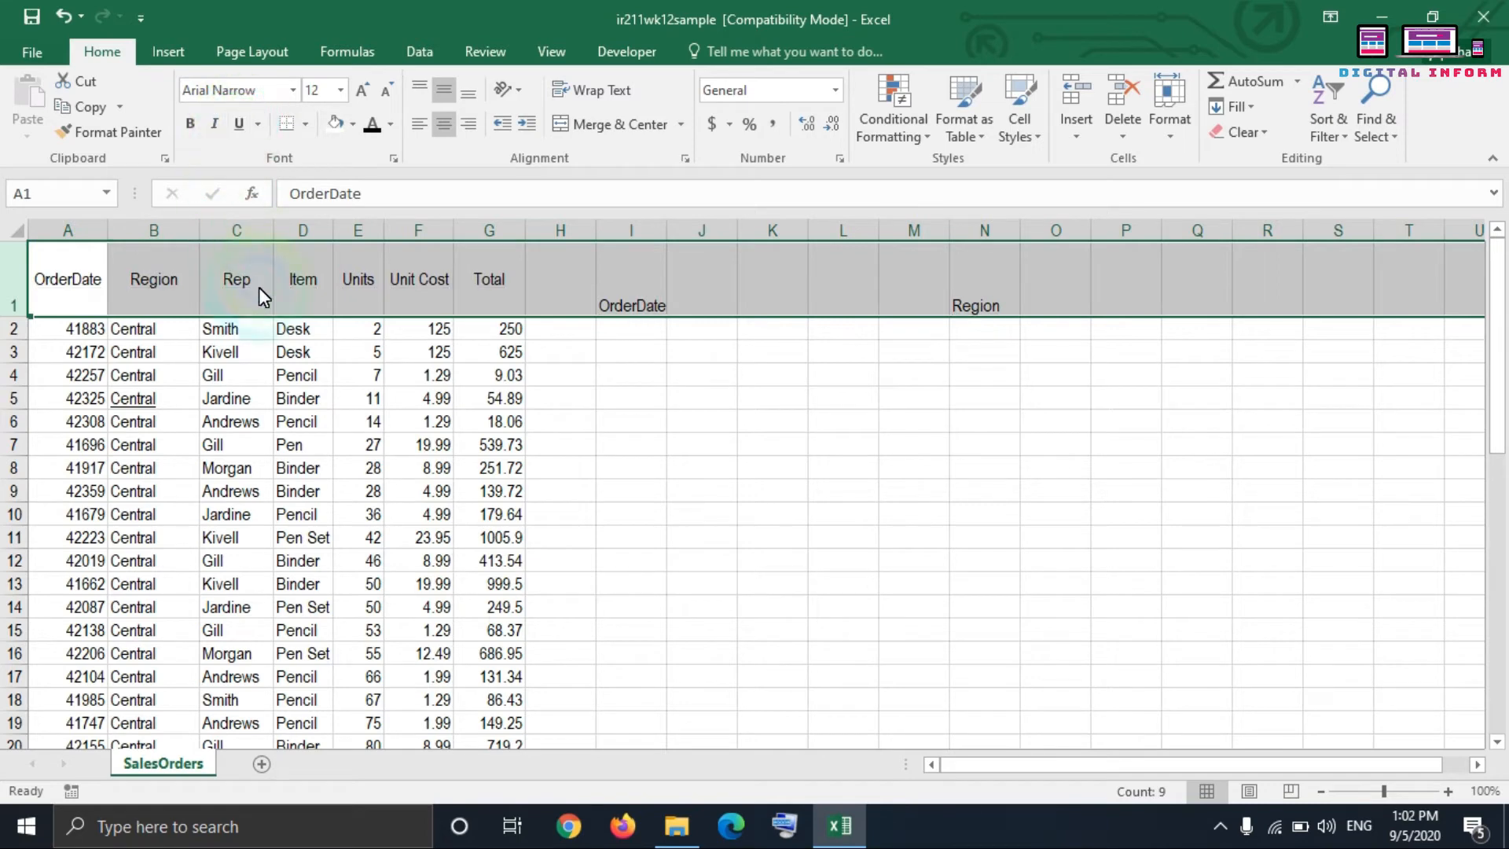
click(291, 92)
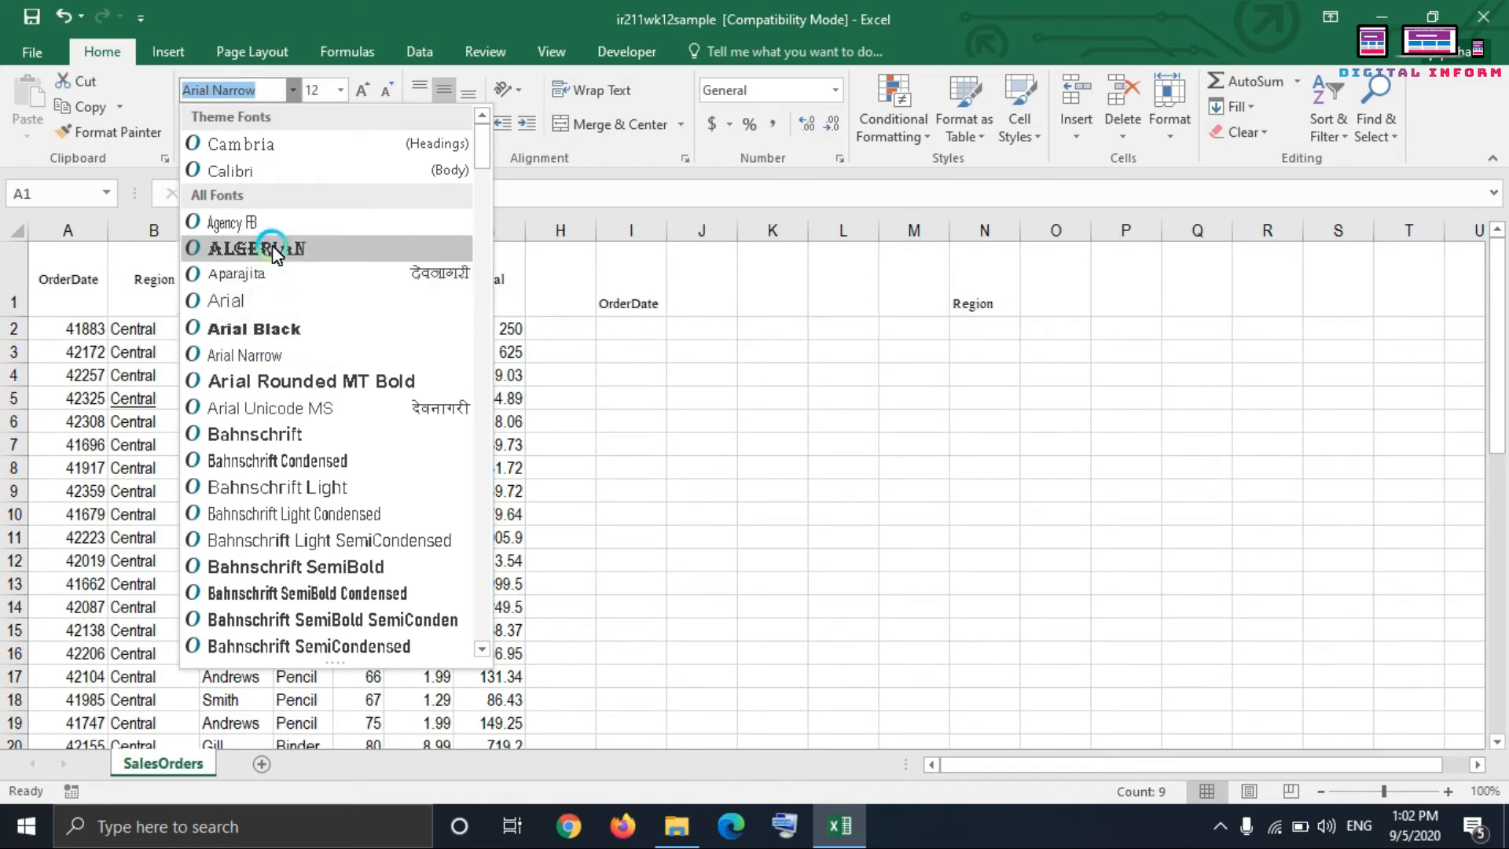
click(277, 301)
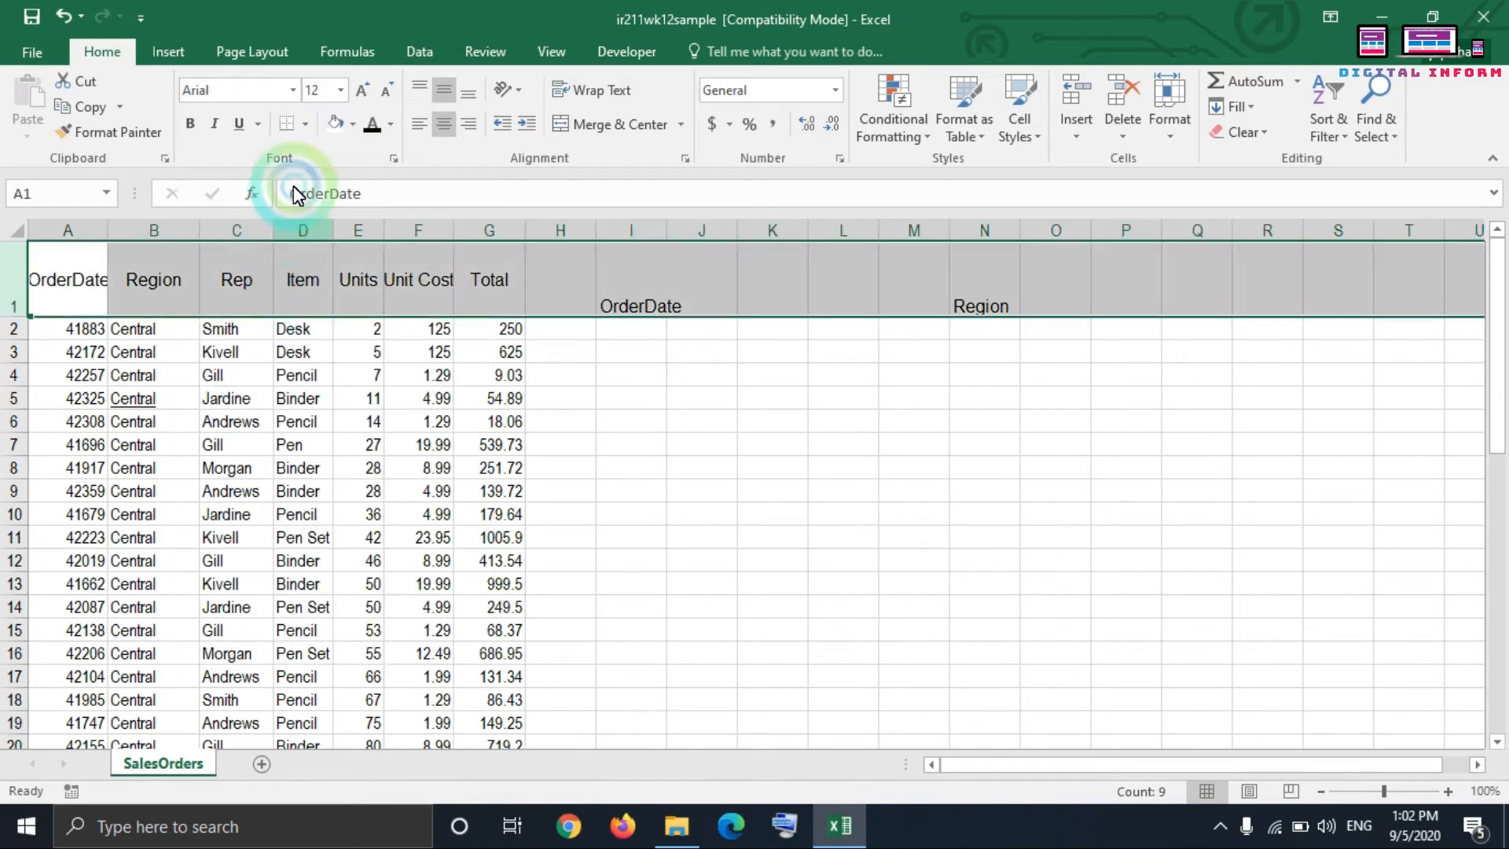
Step: Try font size 26 on row 1 and set it back to 12
click(339, 91)
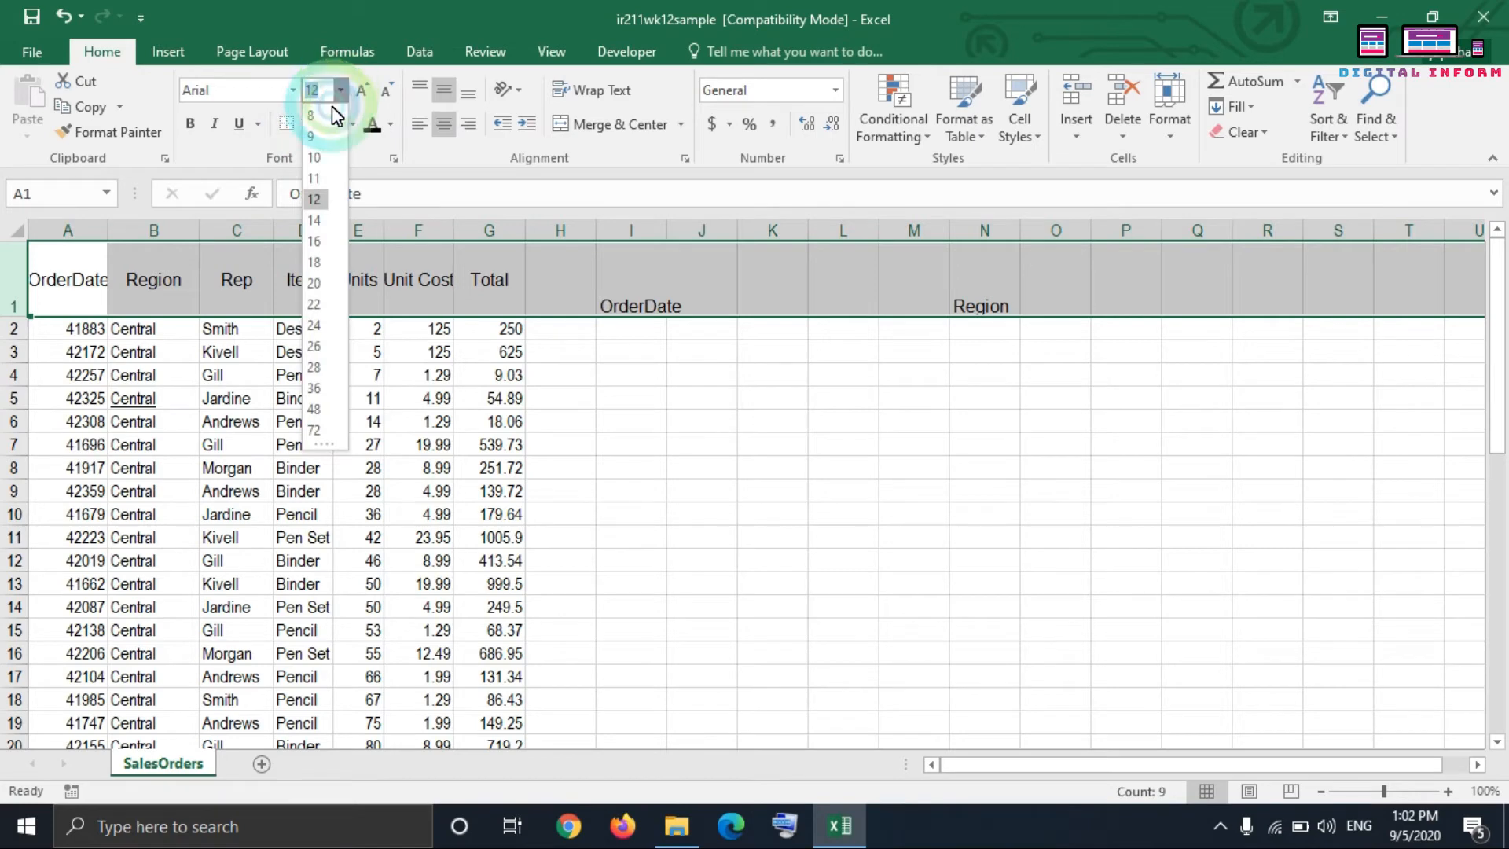
click(314, 346)
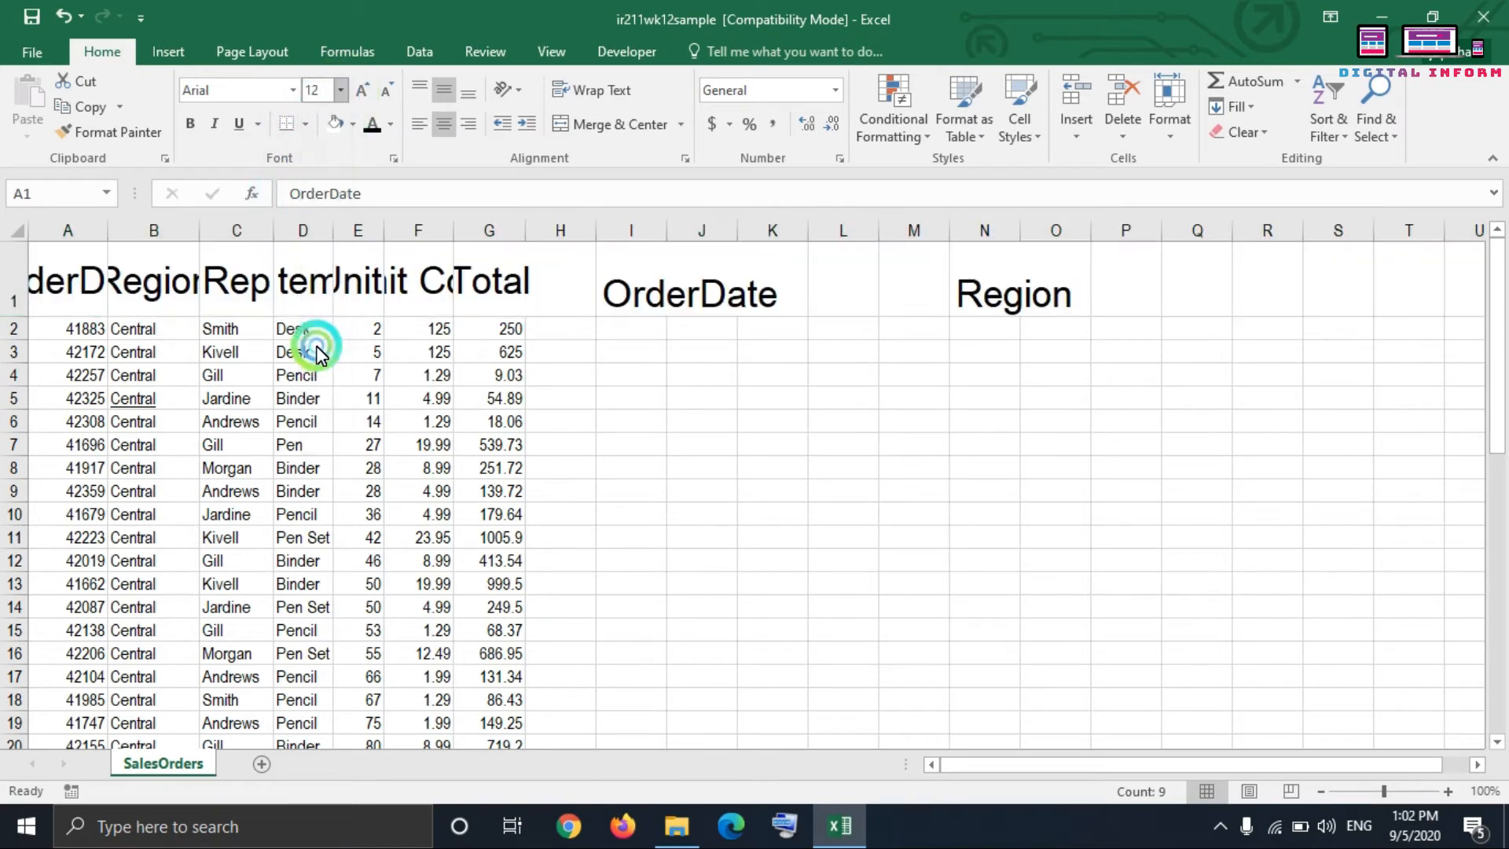
click(339, 90)
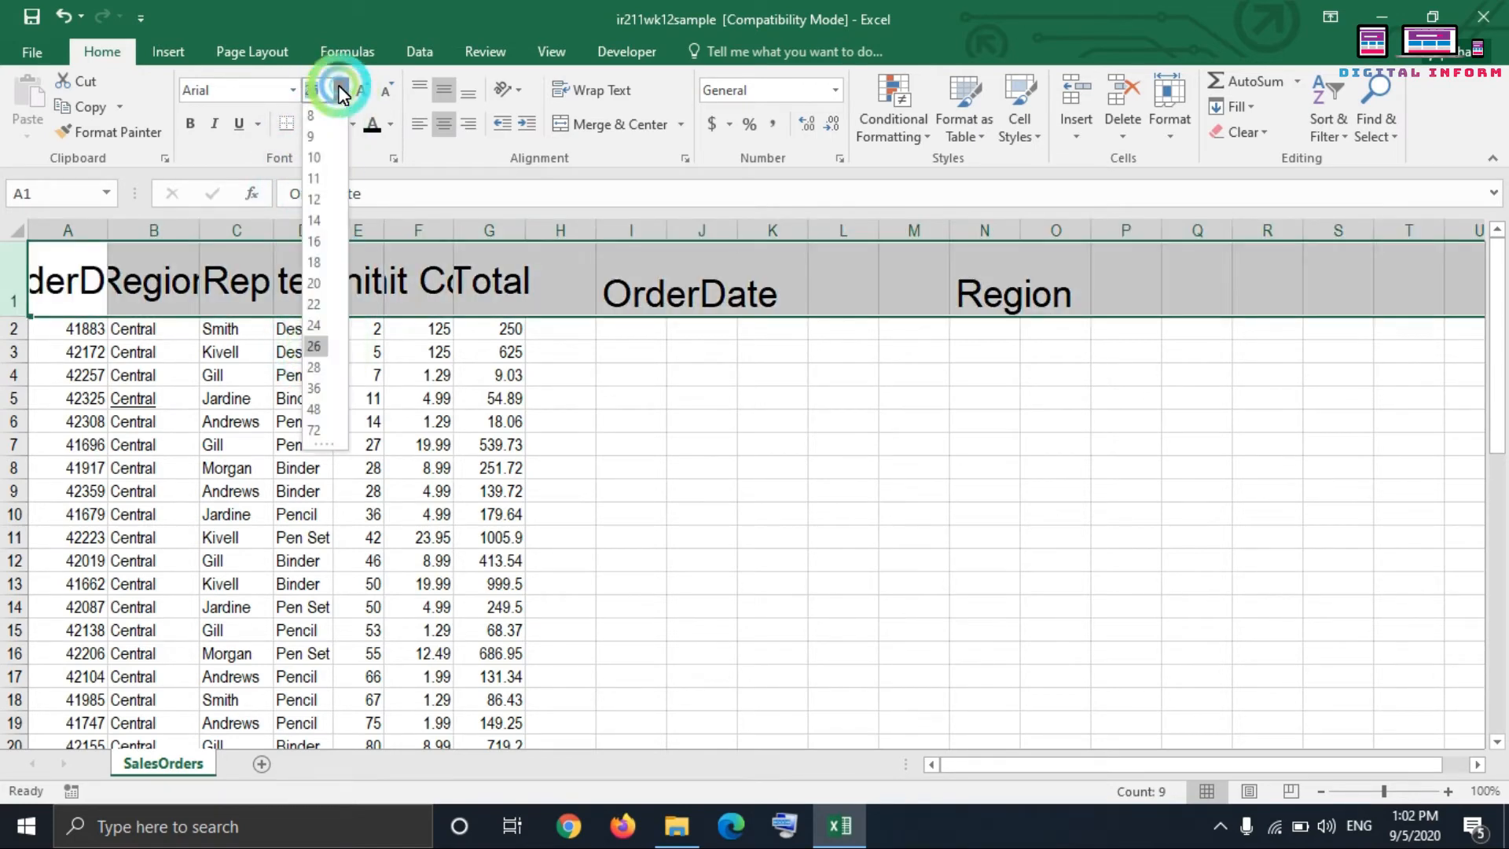
click(313, 196)
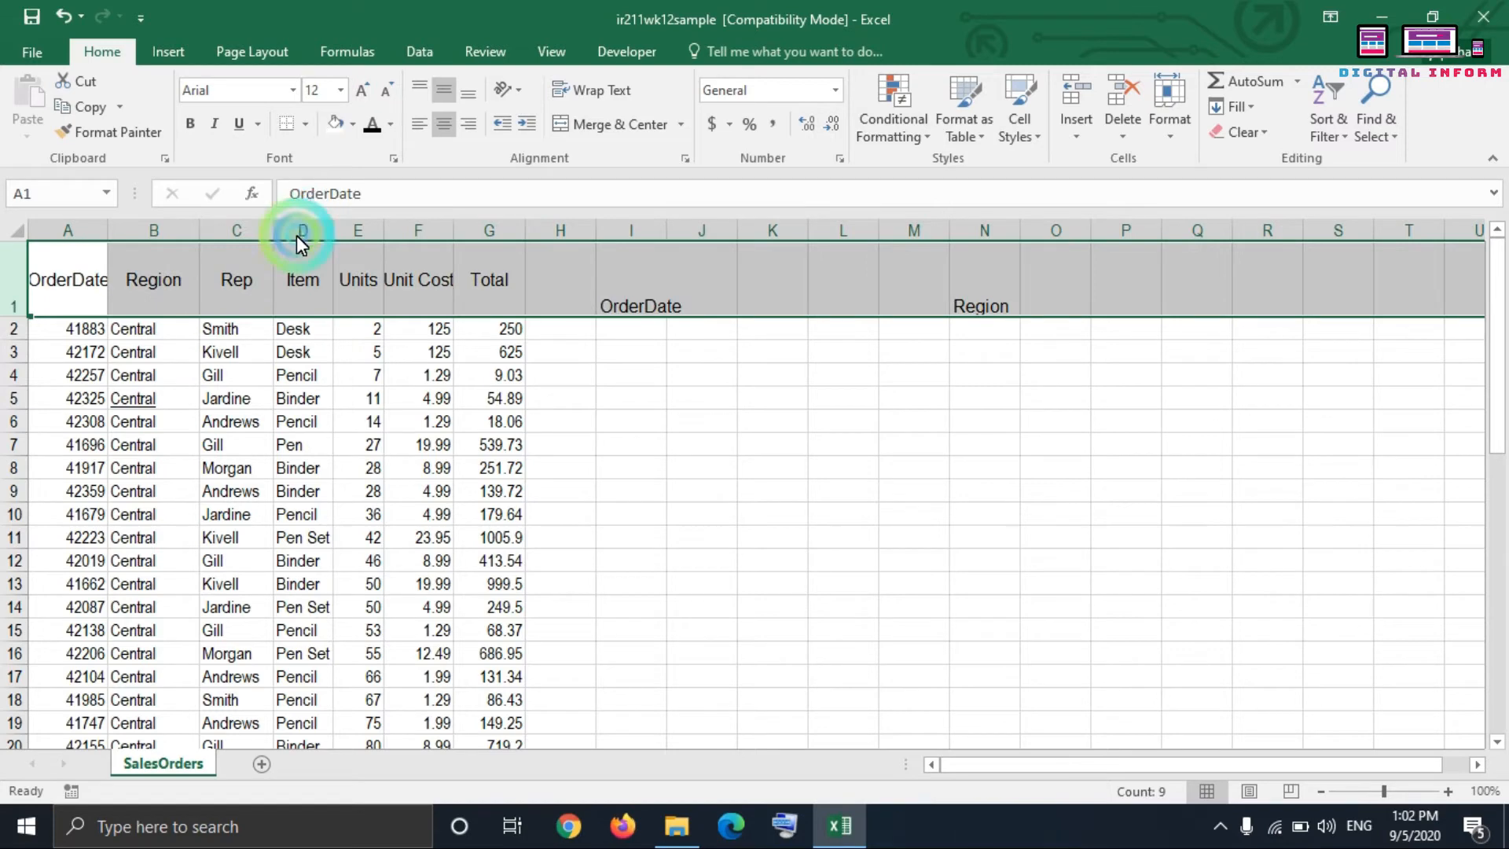
Step: View the available border options for row 1 and highlight parts of the sales table without changing them
click(306, 125)
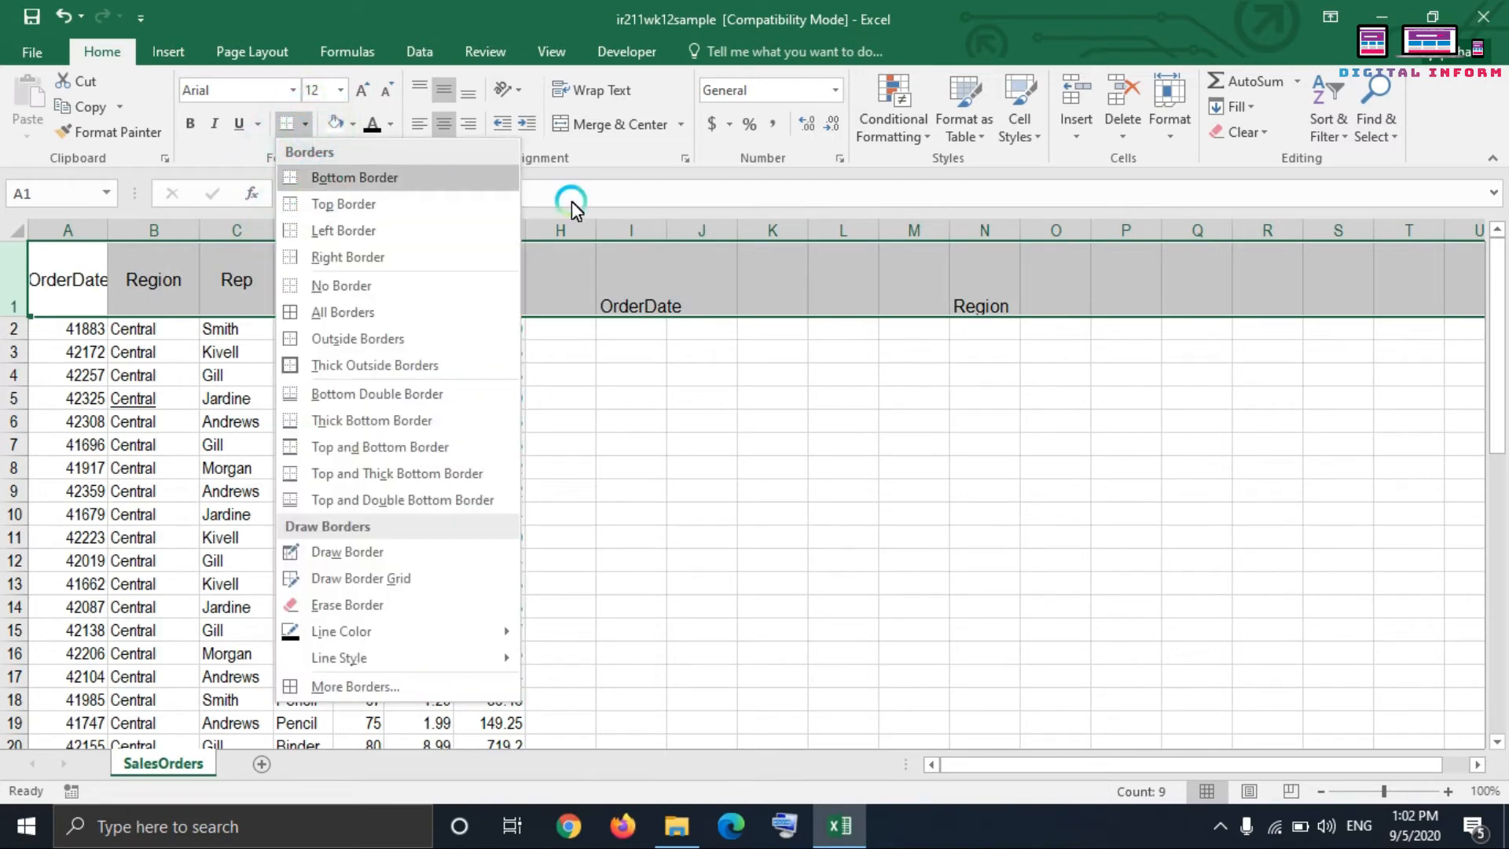
click(672, 416)
click(666, 374)
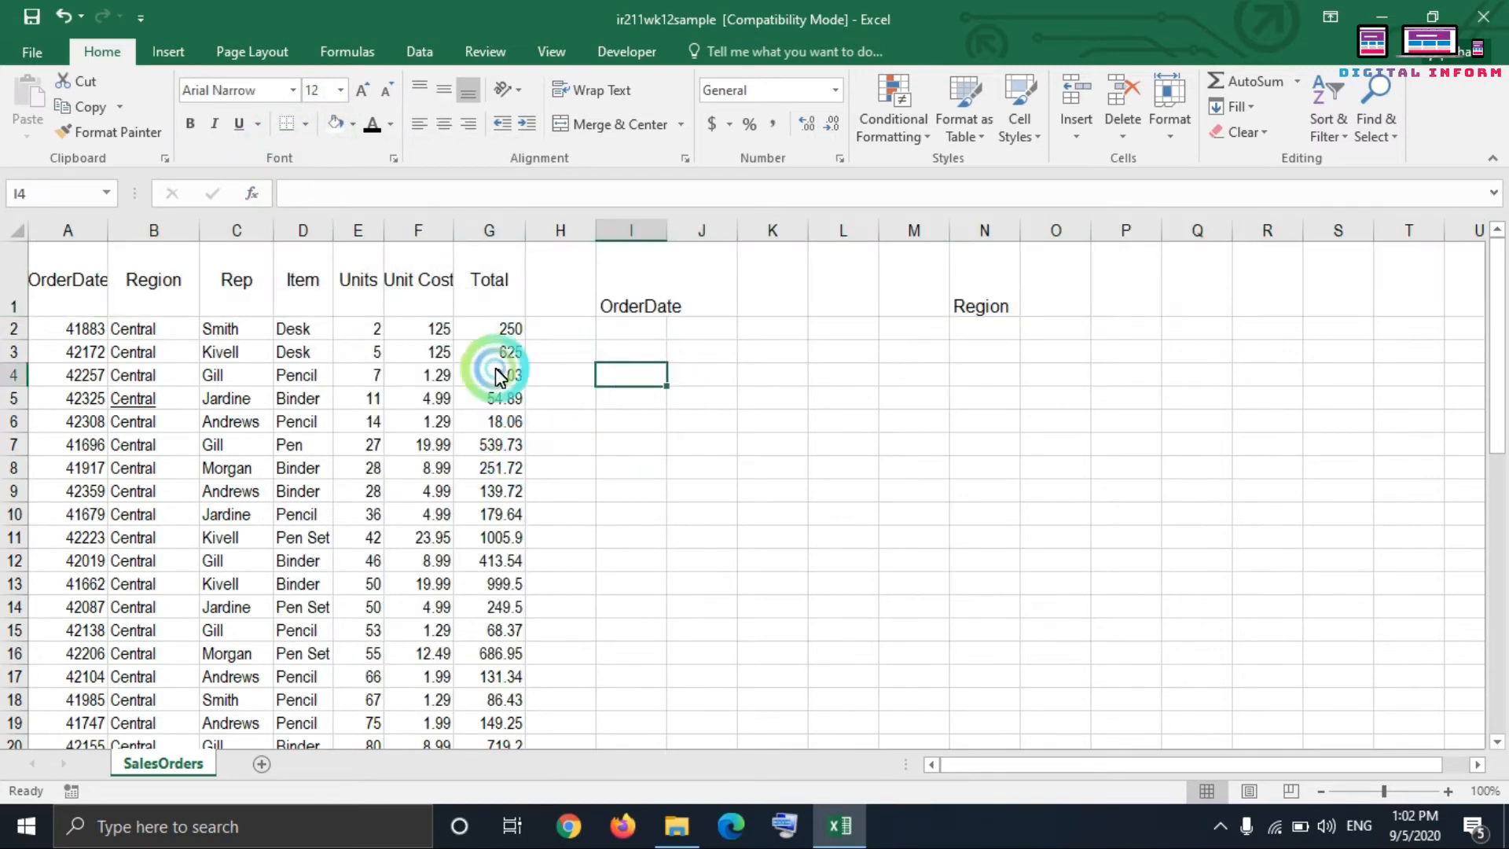
drag(55, 279, 498, 626)
click(644, 471)
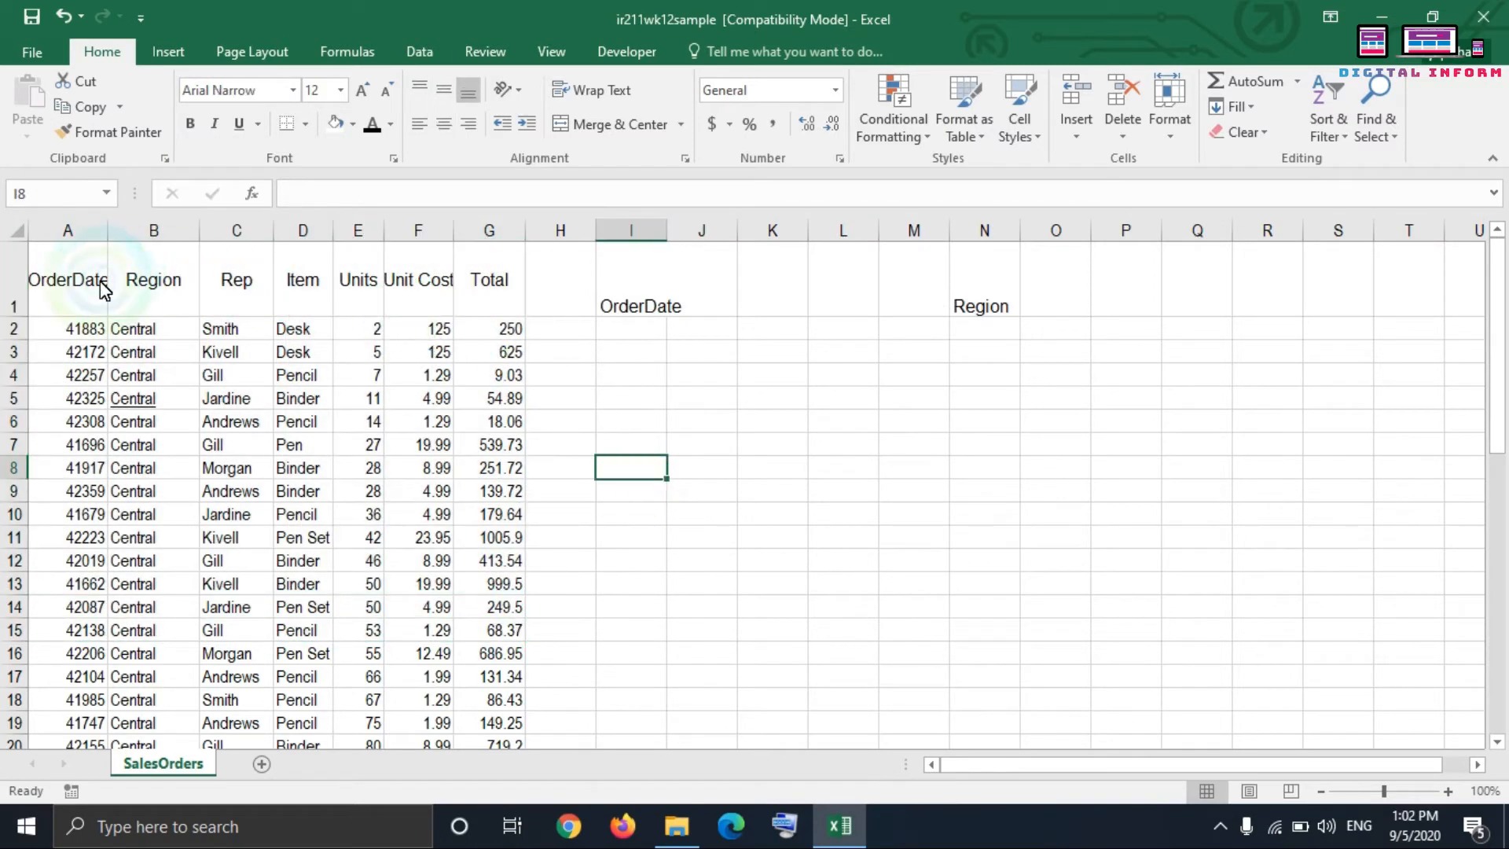
drag(79, 290, 499, 401)
click(568, 333)
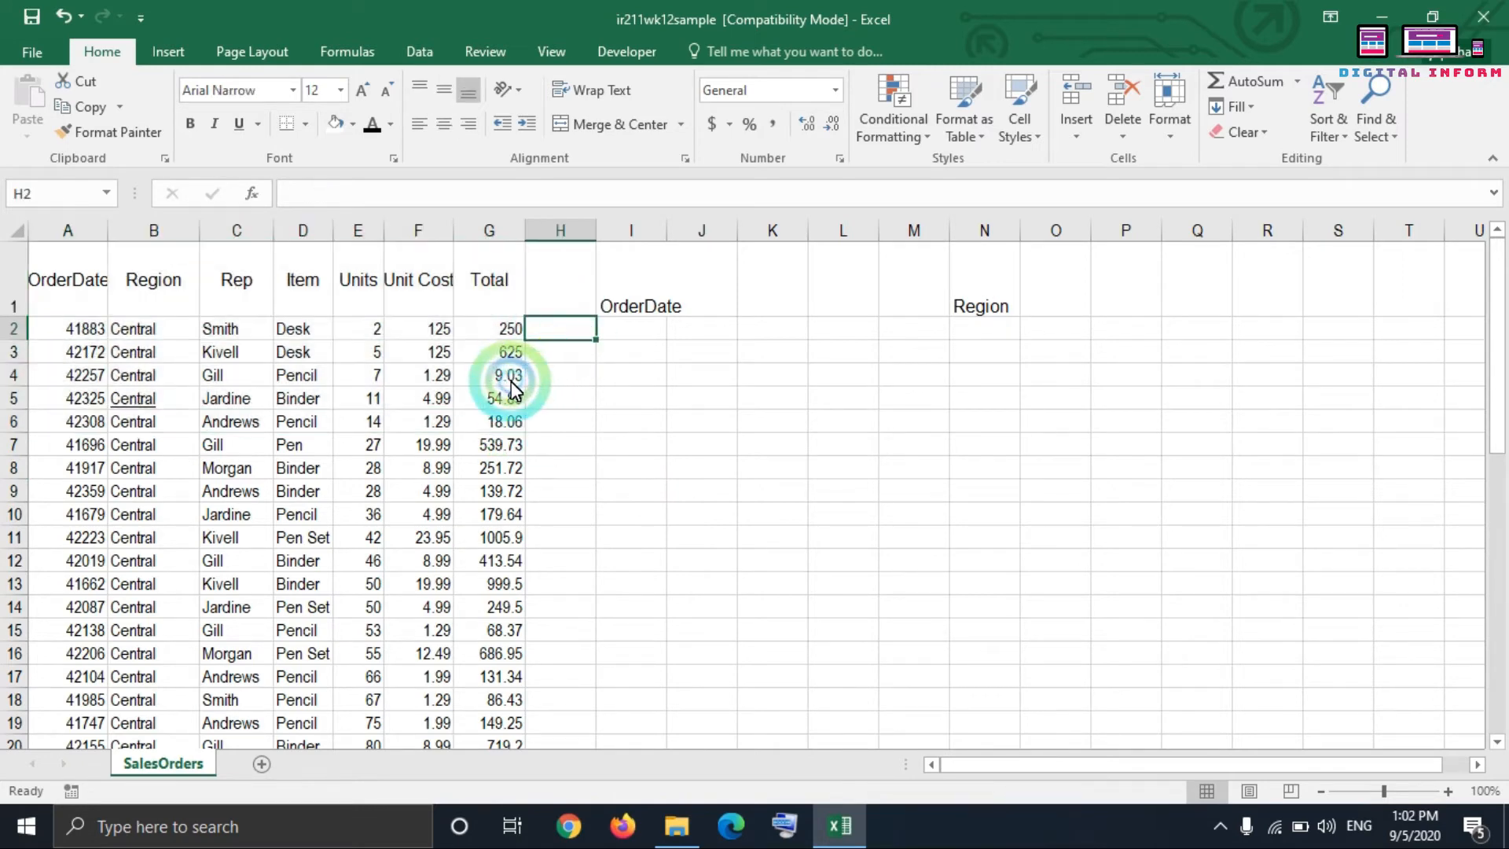
Step: Examine the sheet's print preview pages to check how the unbordered table would print, and return to the worksheet
click(38, 53)
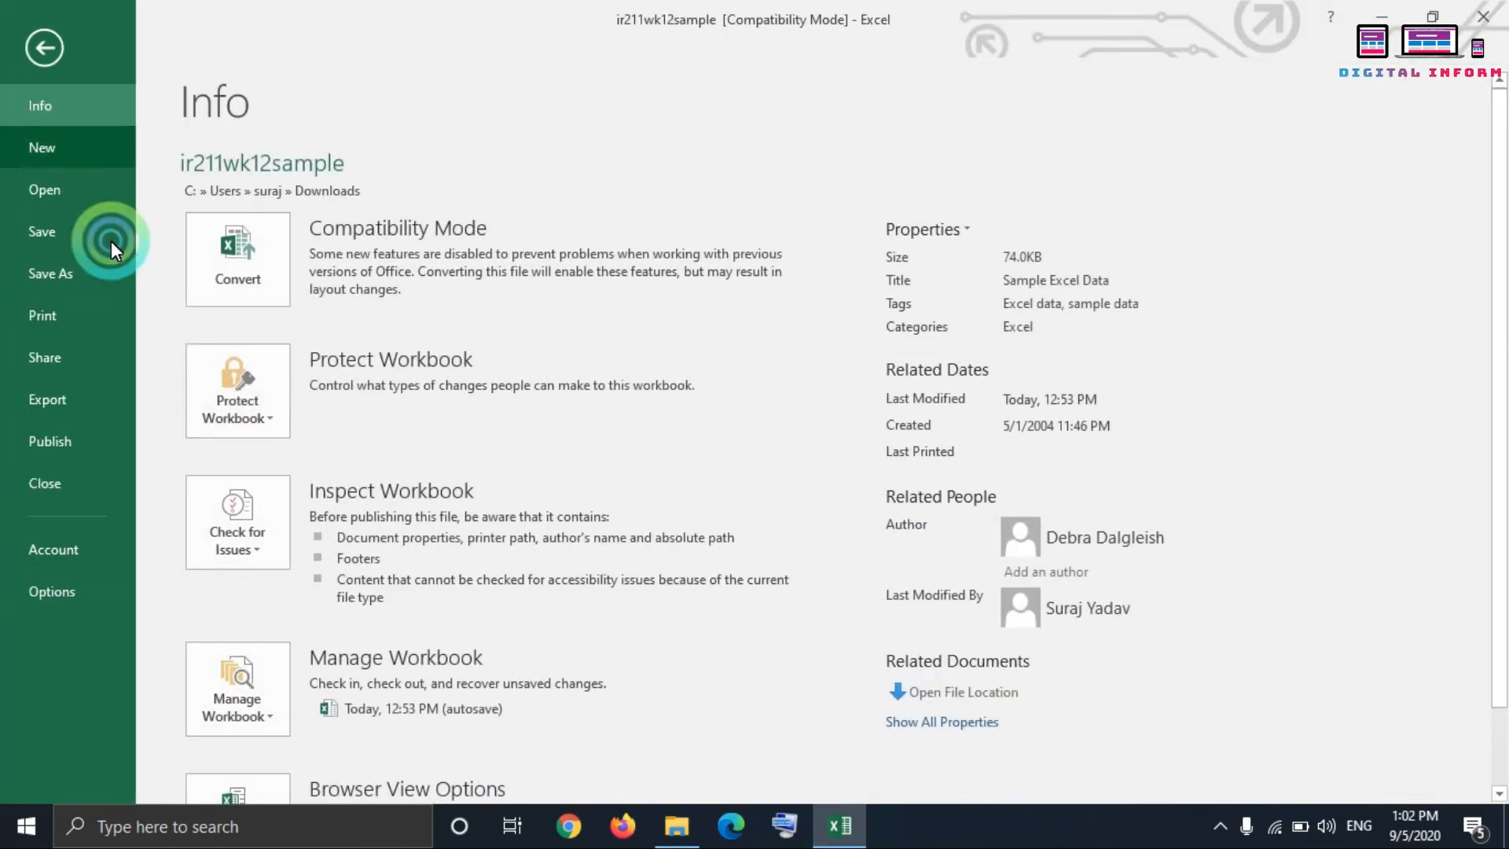
click(102, 320)
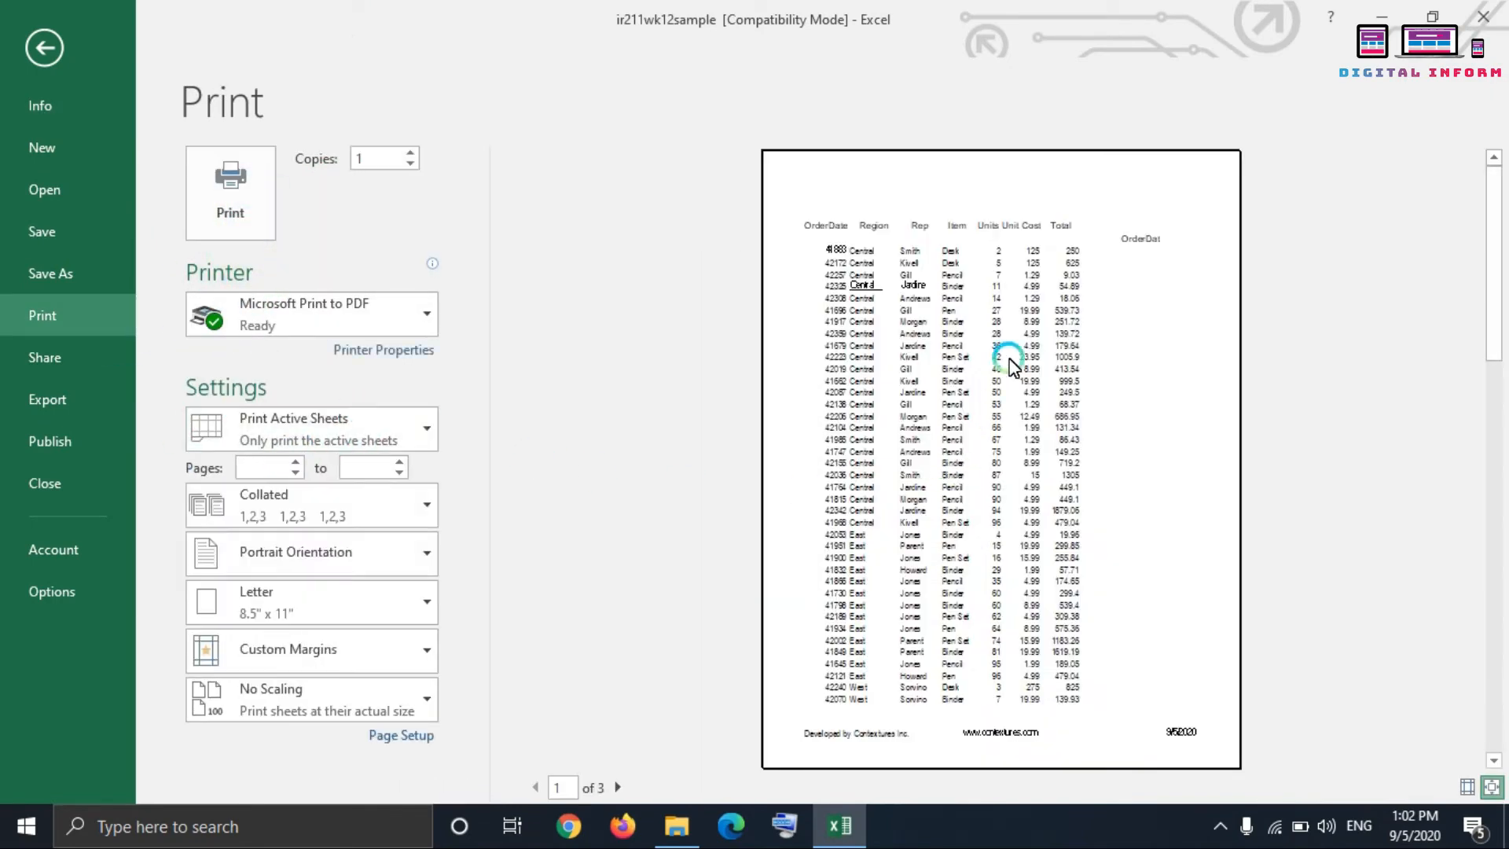
click(1023, 317)
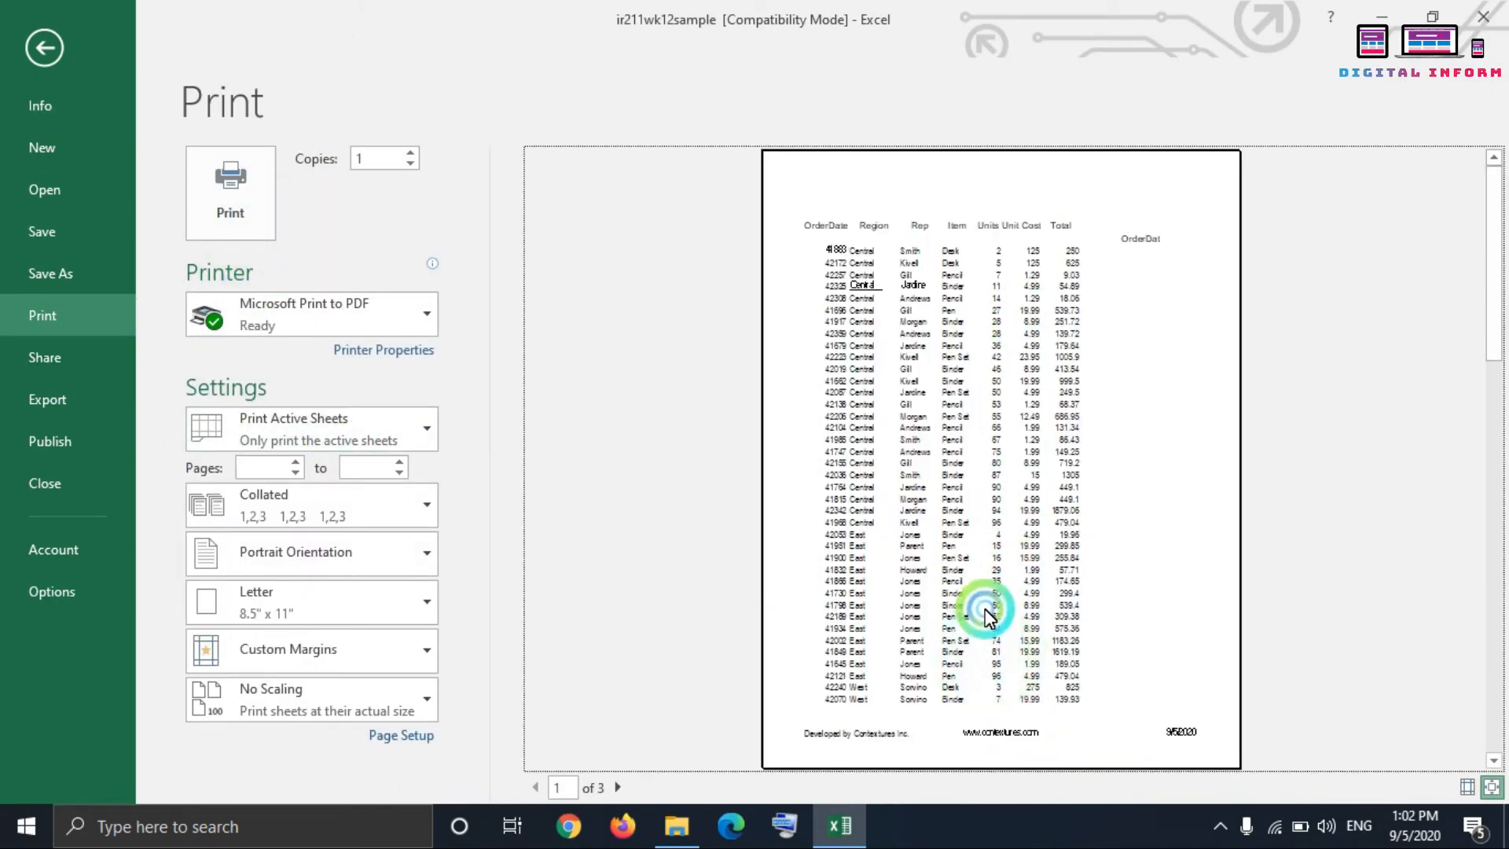
click(940, 379)
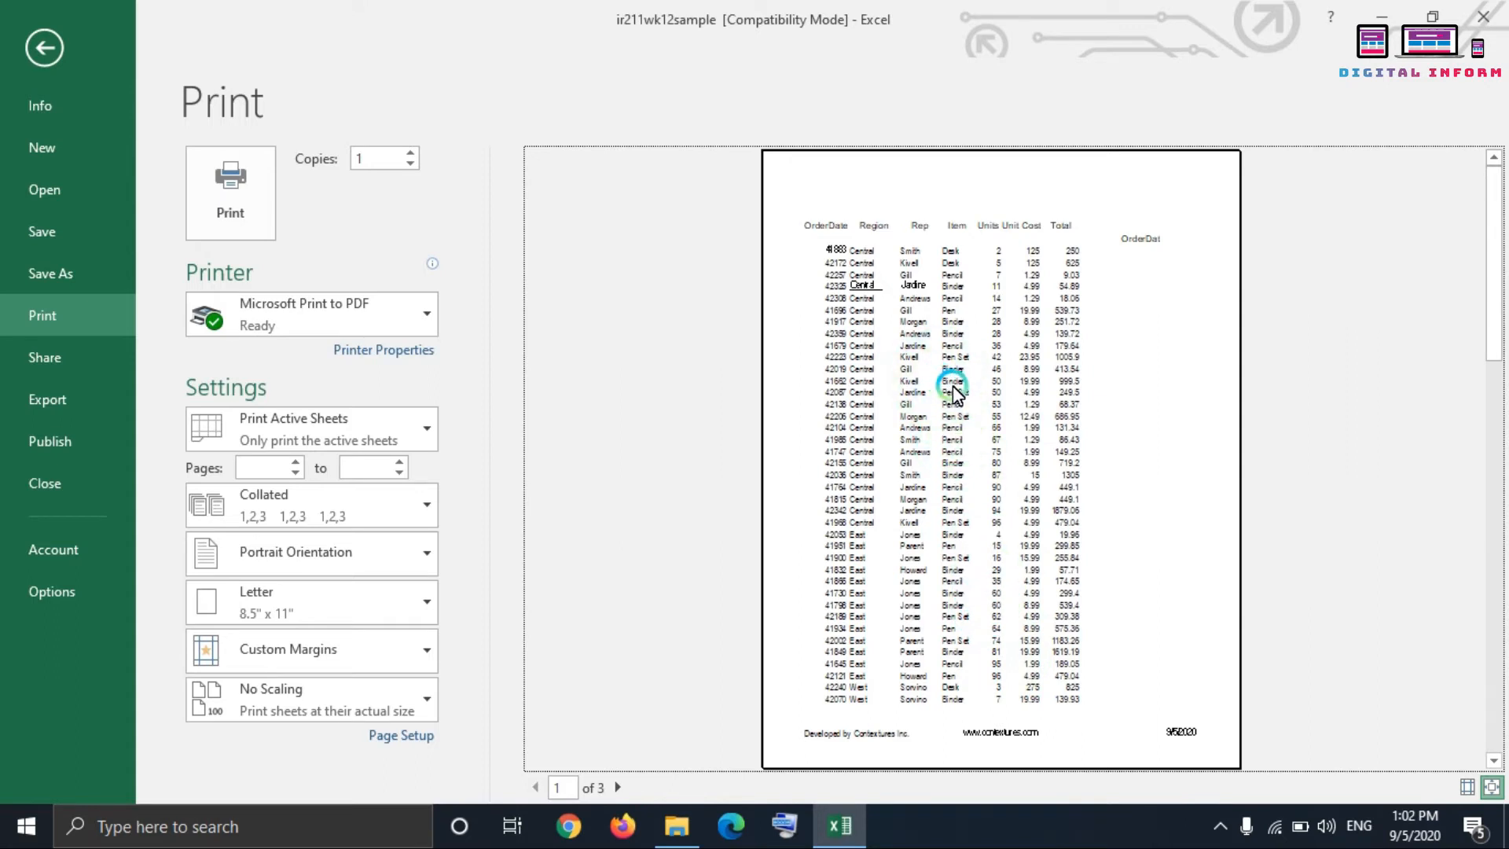
scroll(953, 391, down, 2)
scroll(1062, 512, up, 1)
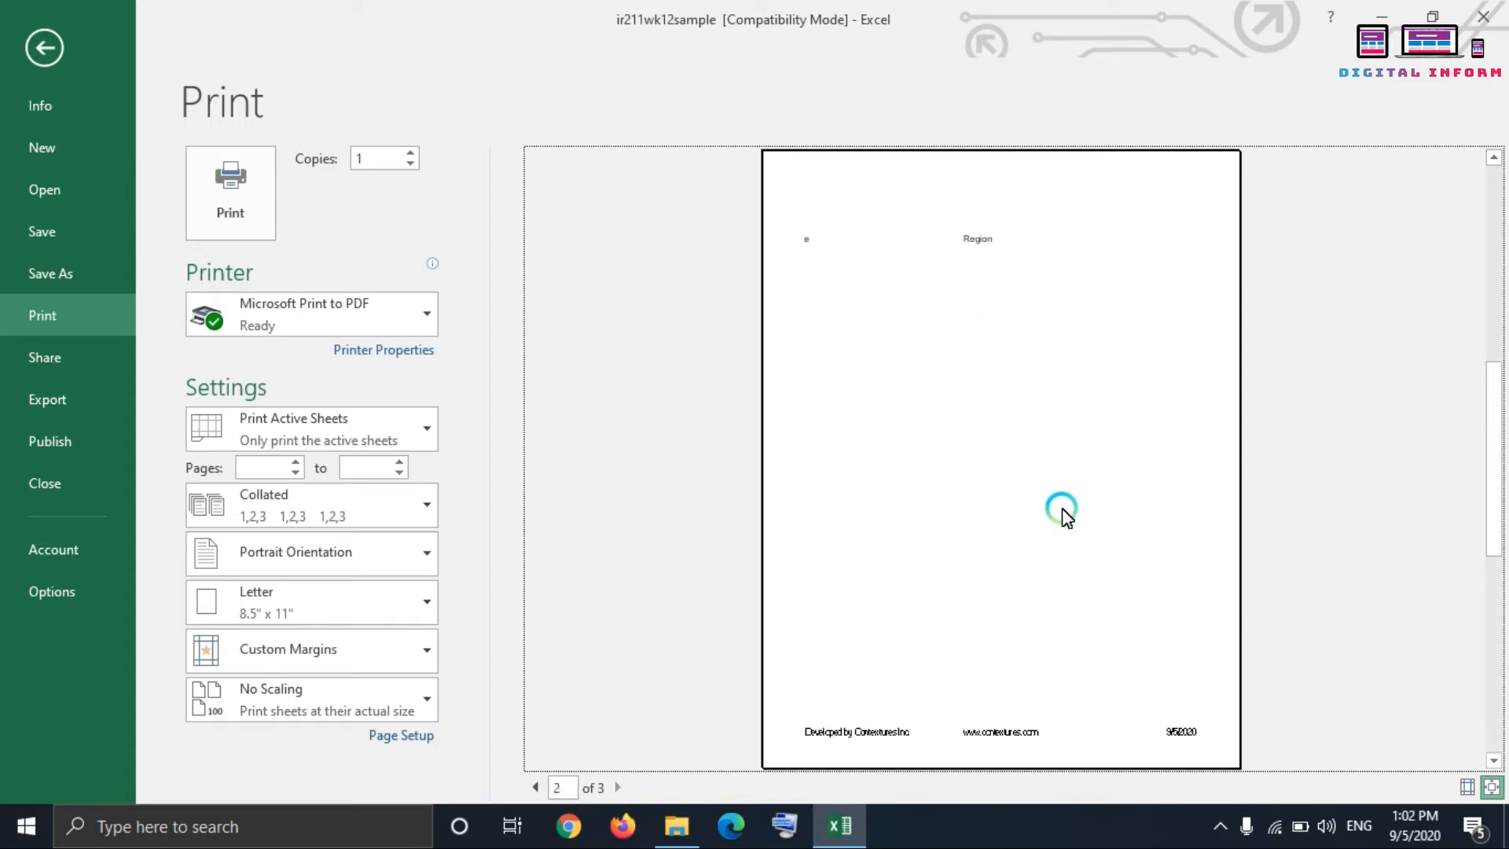
scroll(1046, 495, up, 1)
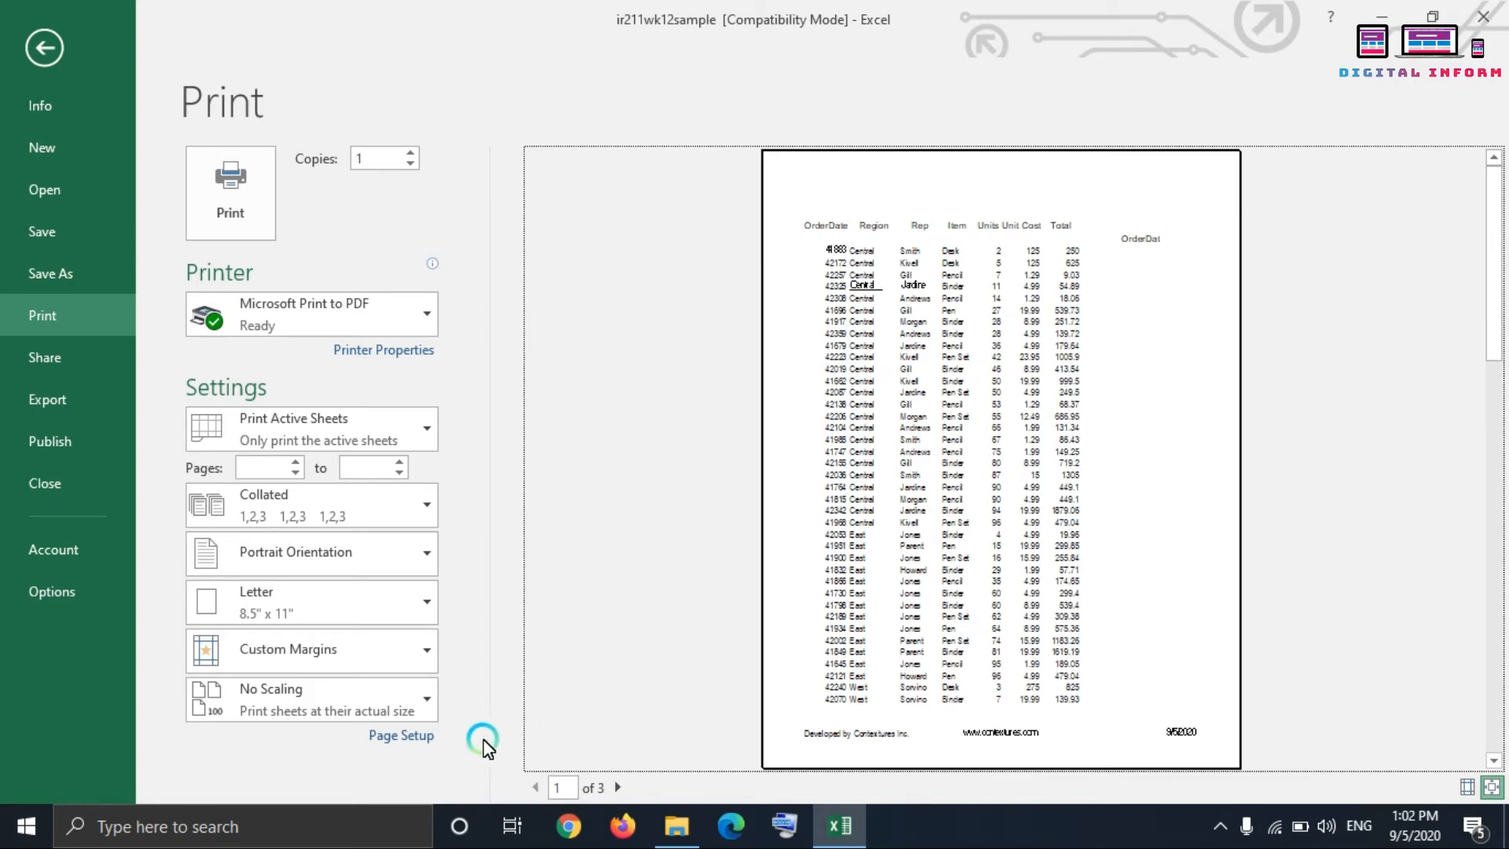
click(41, 66)
click(587, 356)
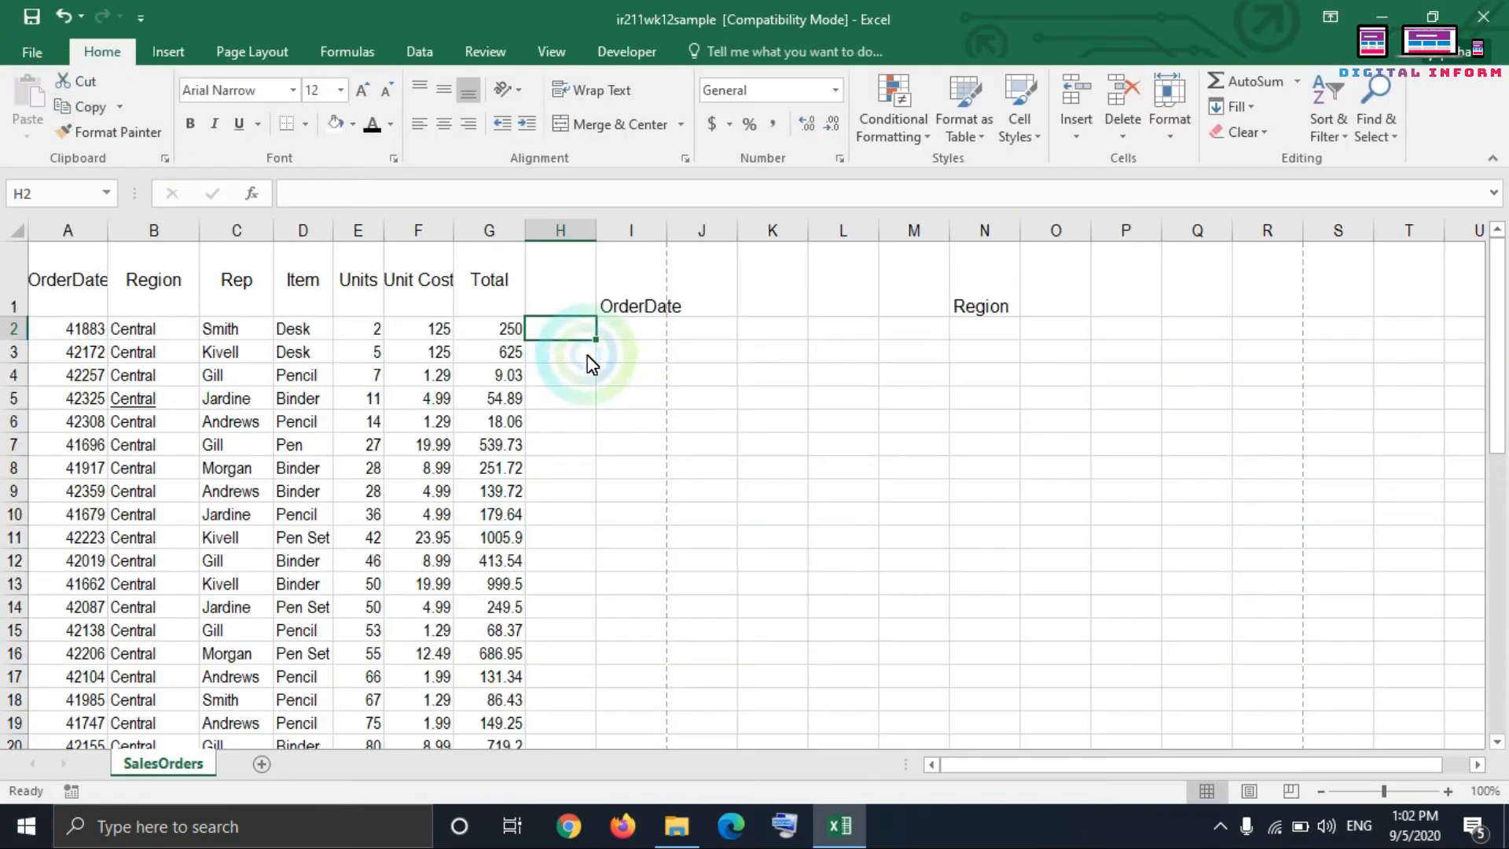
Step: Select the sales data in A1:G14 and view its border options without applying any
drag(95, 279, 499, 617)
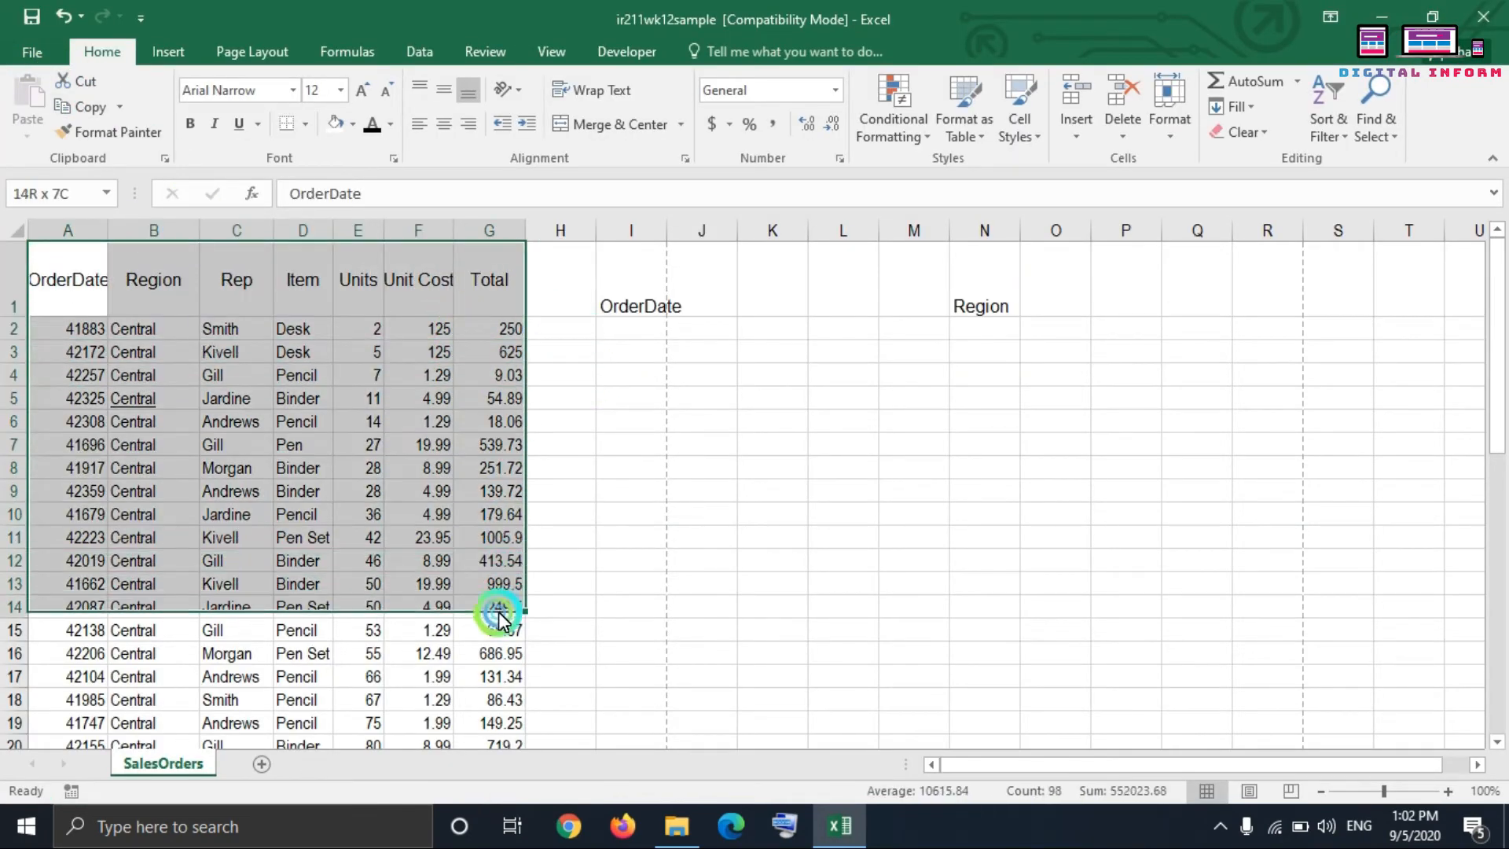
click(305, 124)
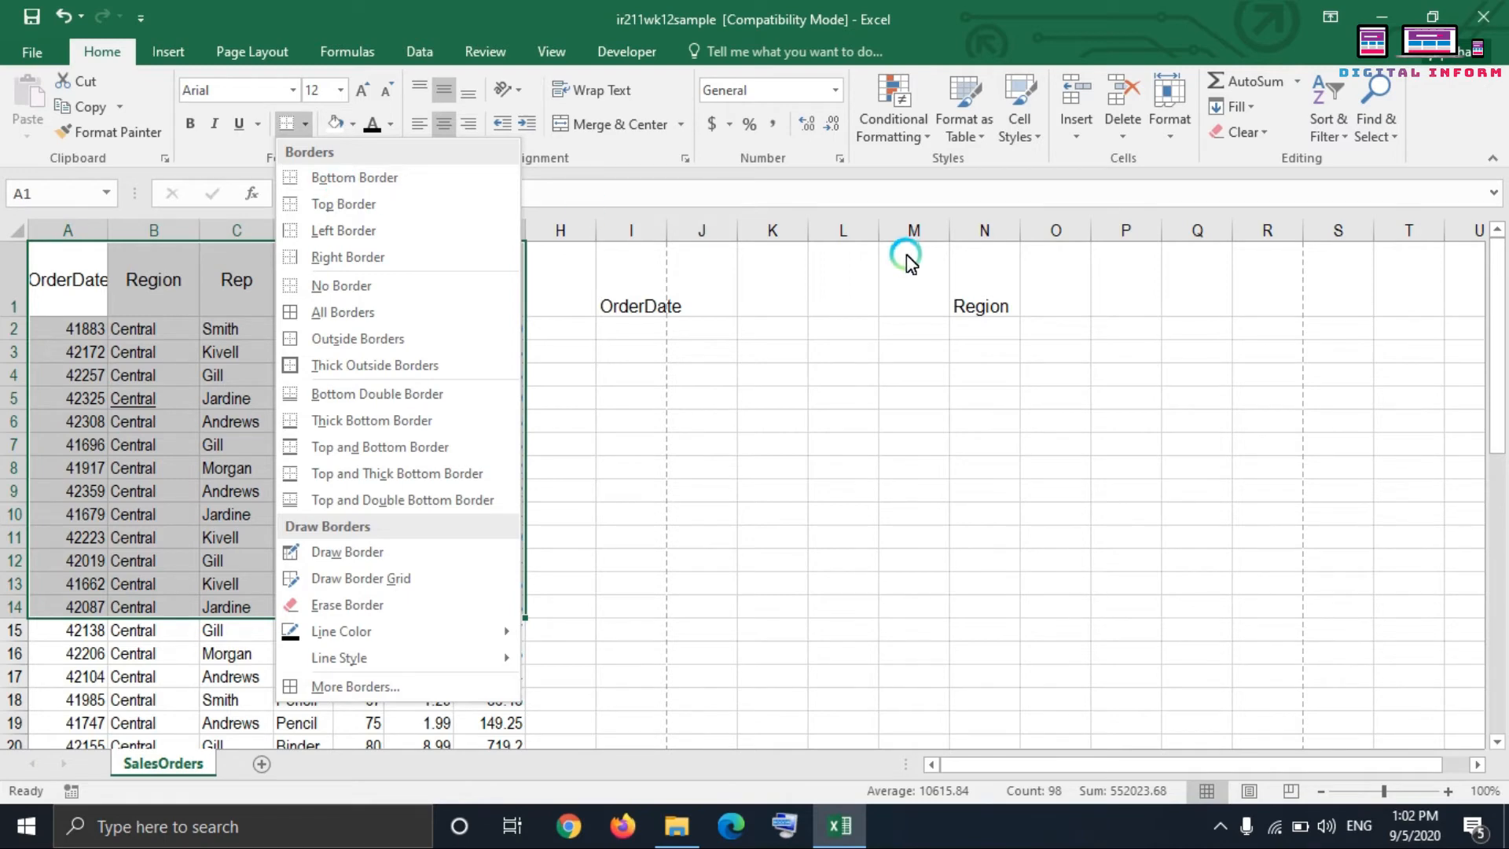
click(968, 271)
Step: Add a bottom border to the Region cell N1
click(975, 281)
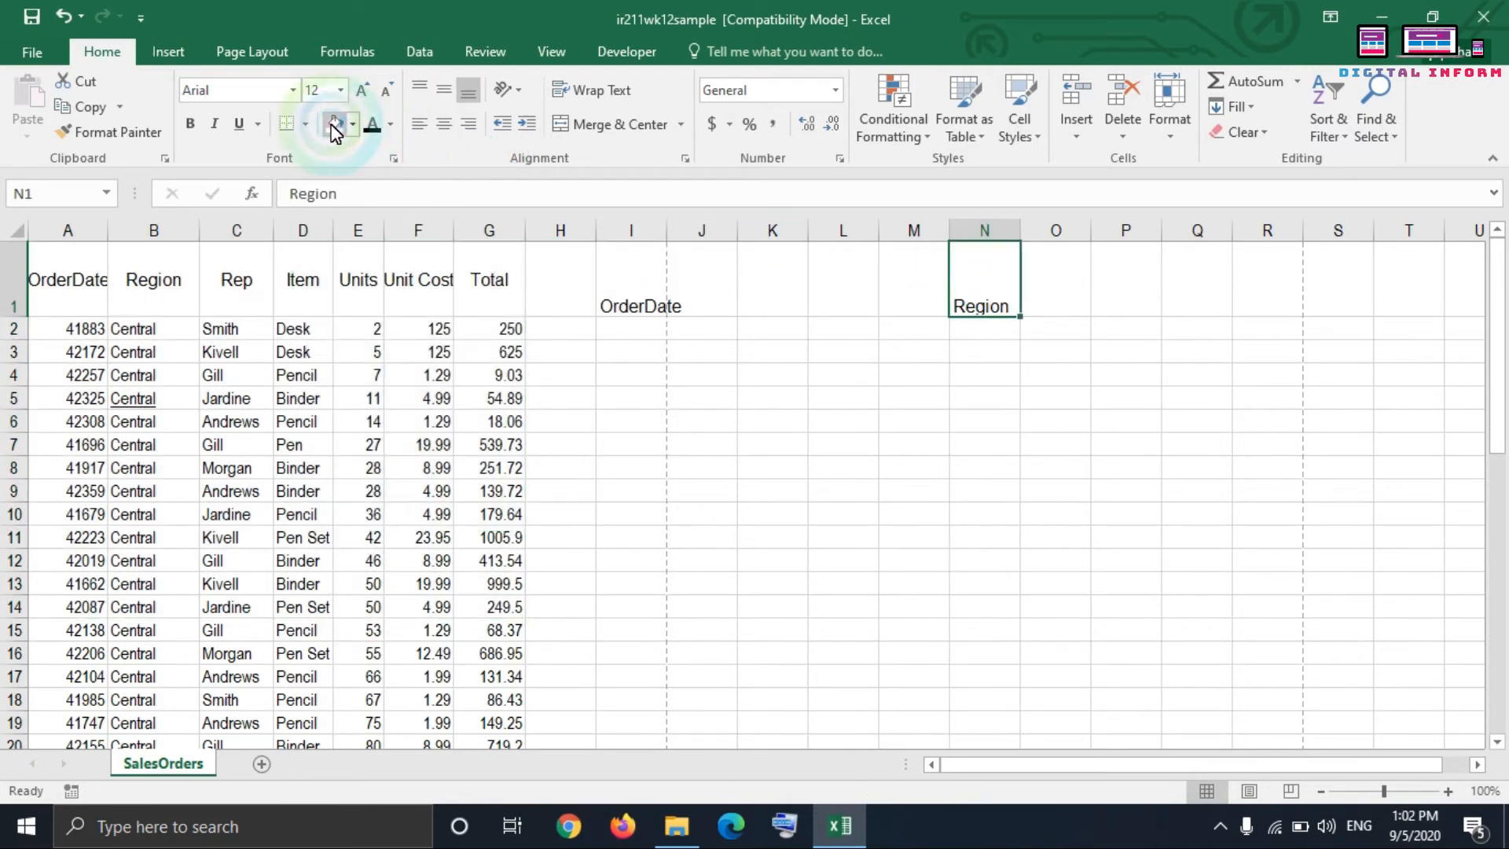
click(307, 122)
click(327, 183)
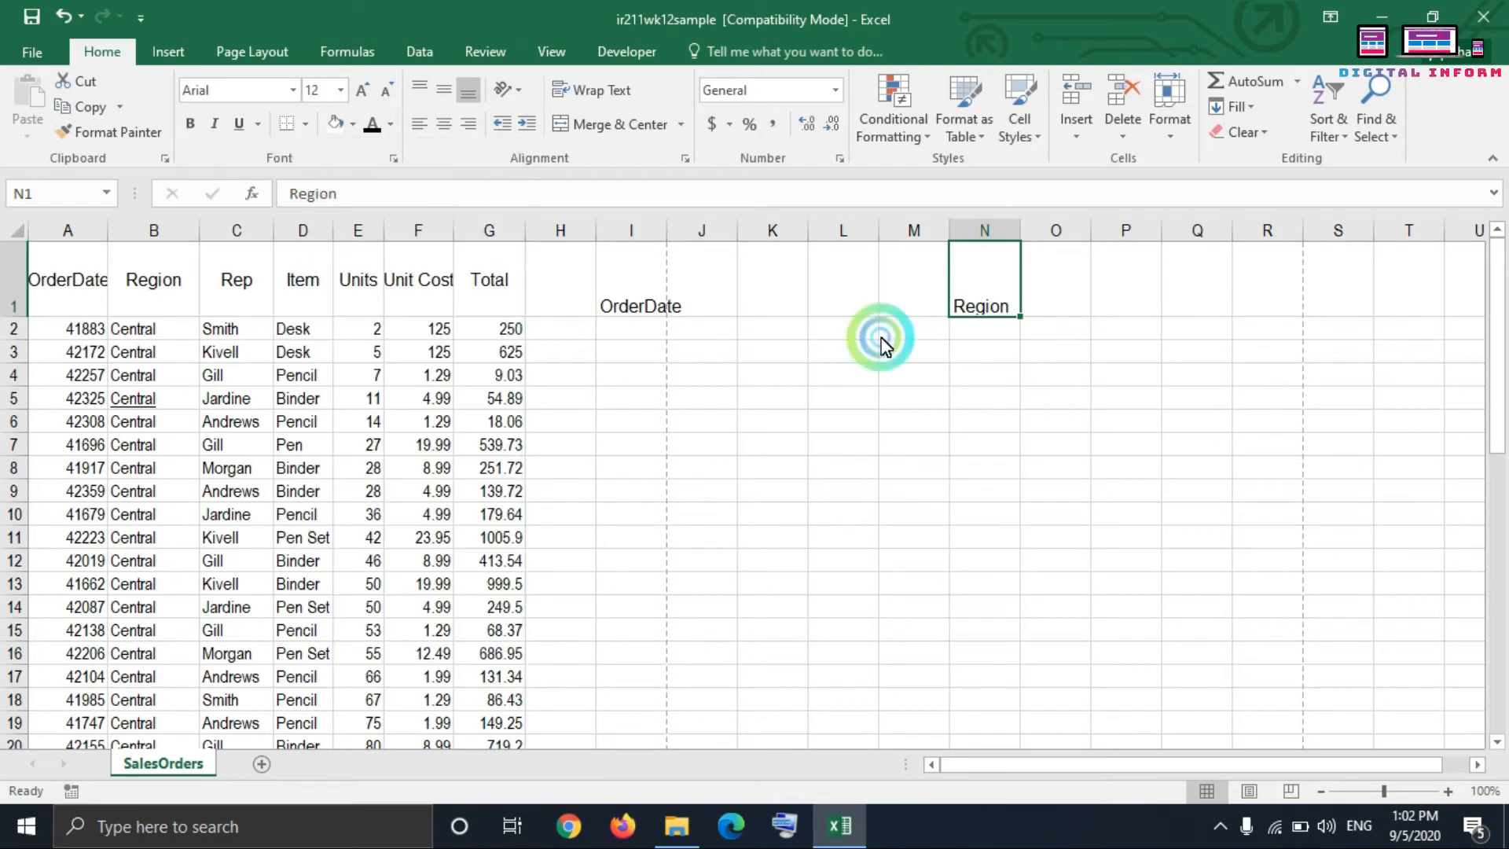
click(996, 401)
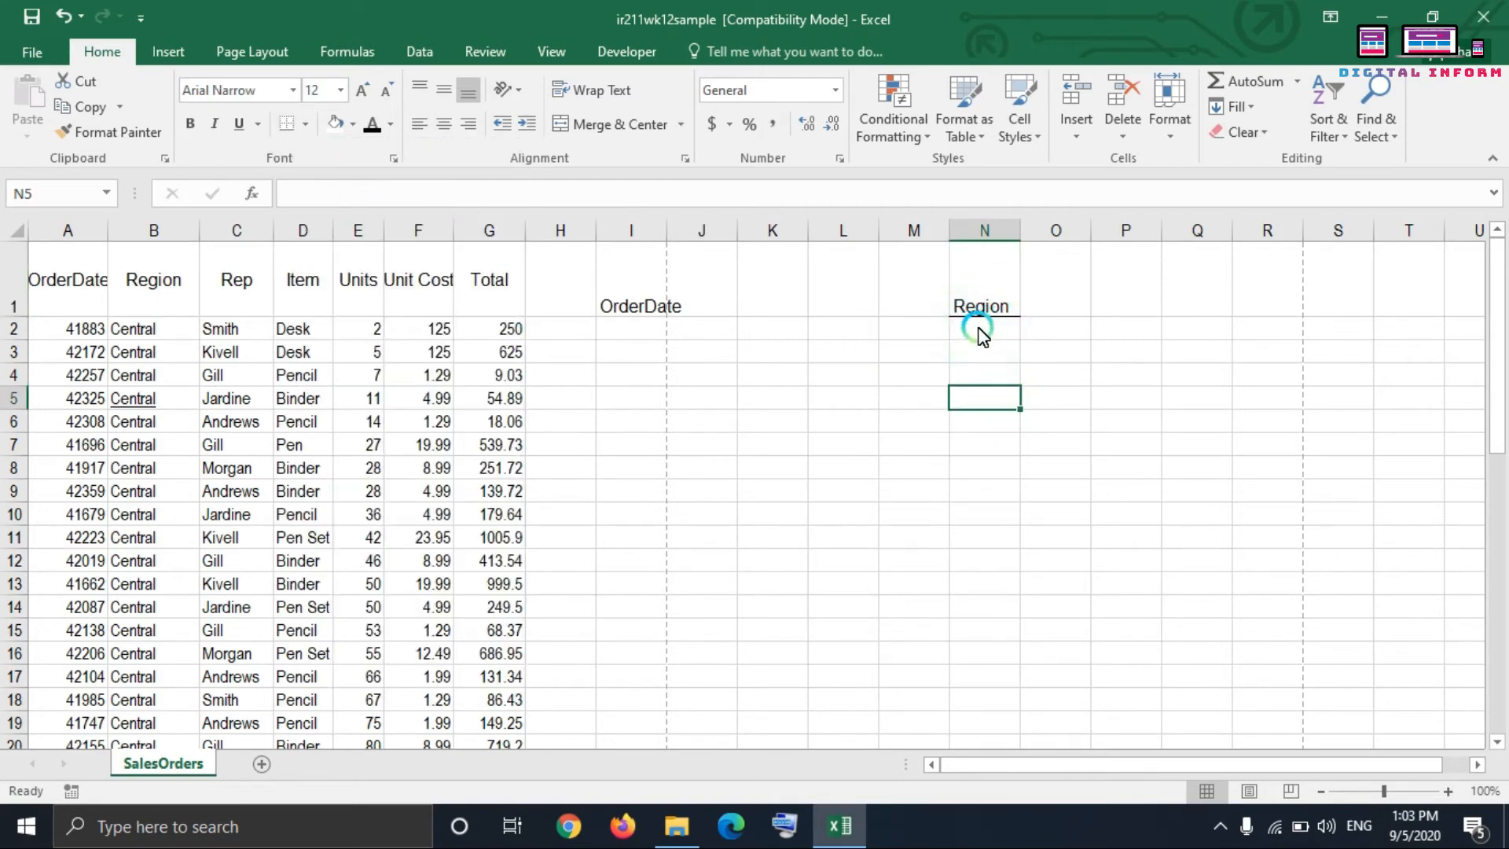
Step: Remove the border from the Region cell N1
click(1448, 791)
click(1448, 790)
click(1448, 790)
scroll(1304, 617, up, 1)
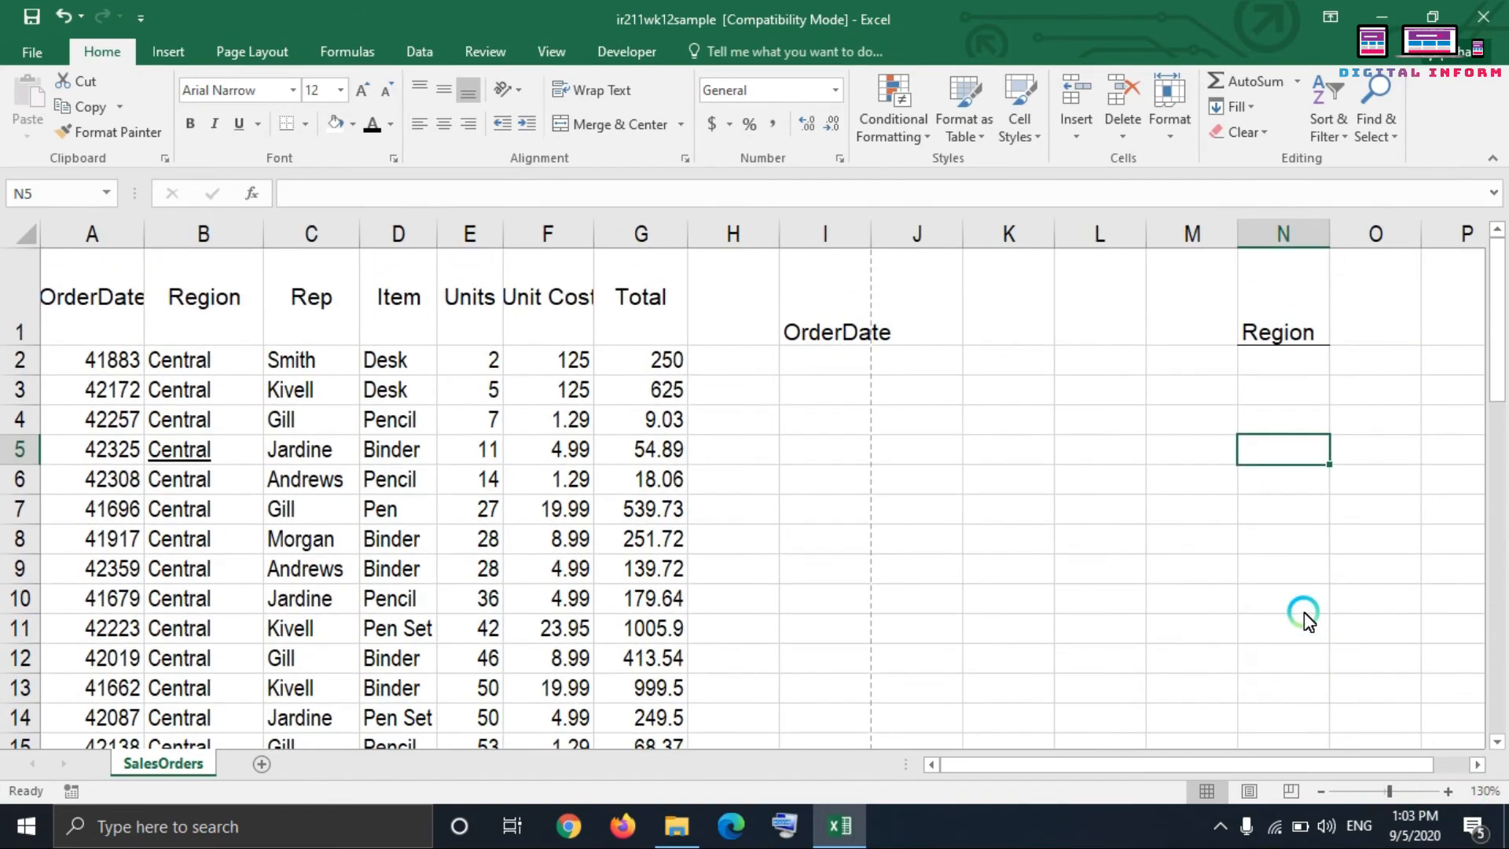
click(1450, 791)
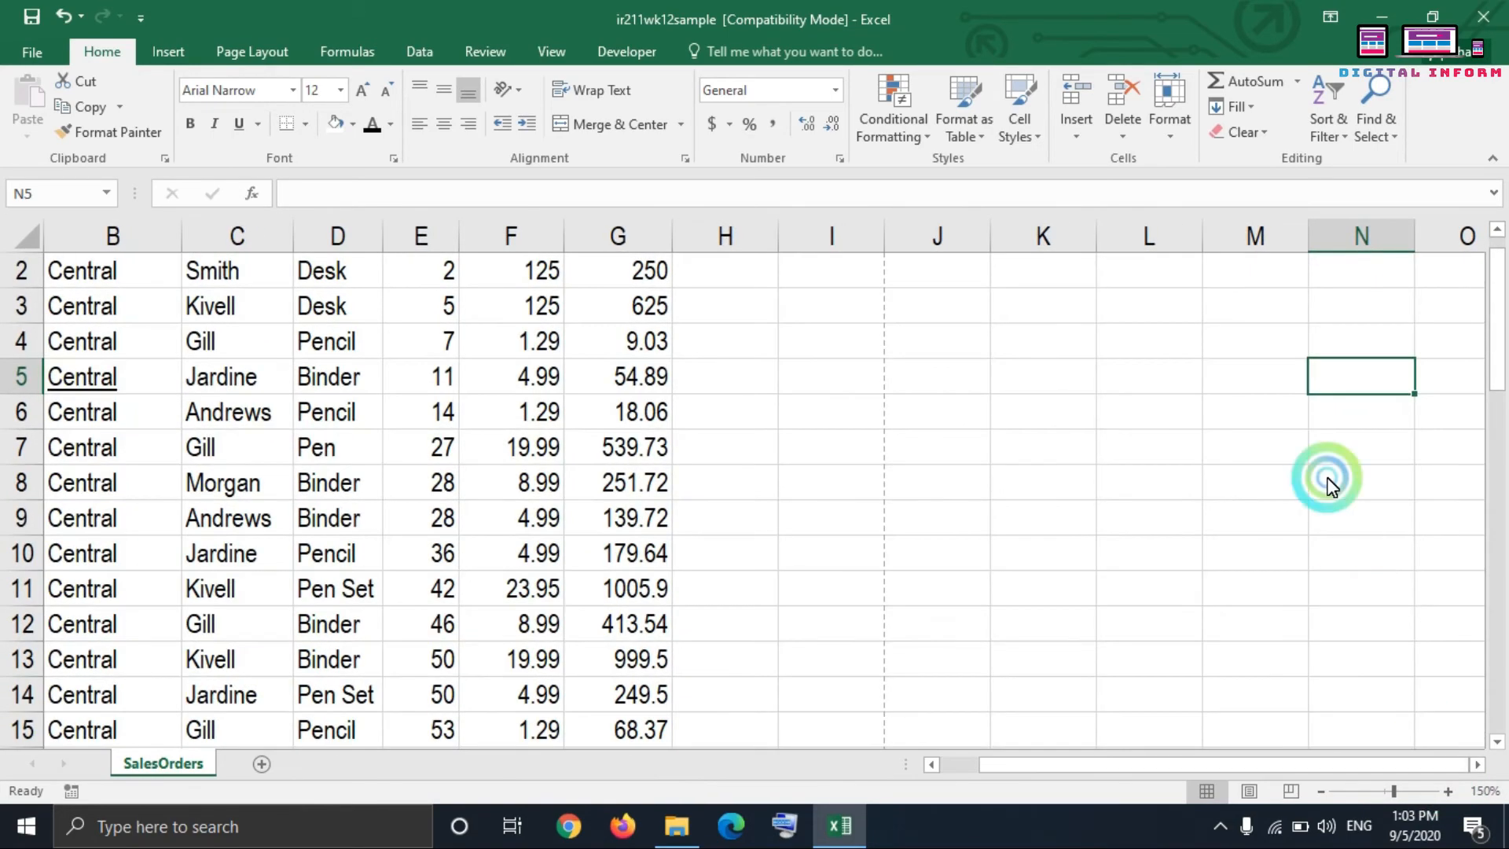
scroll(1320, 479, up, 1)
drag(1328, 766, 1339, 760)
click(1340, 349)
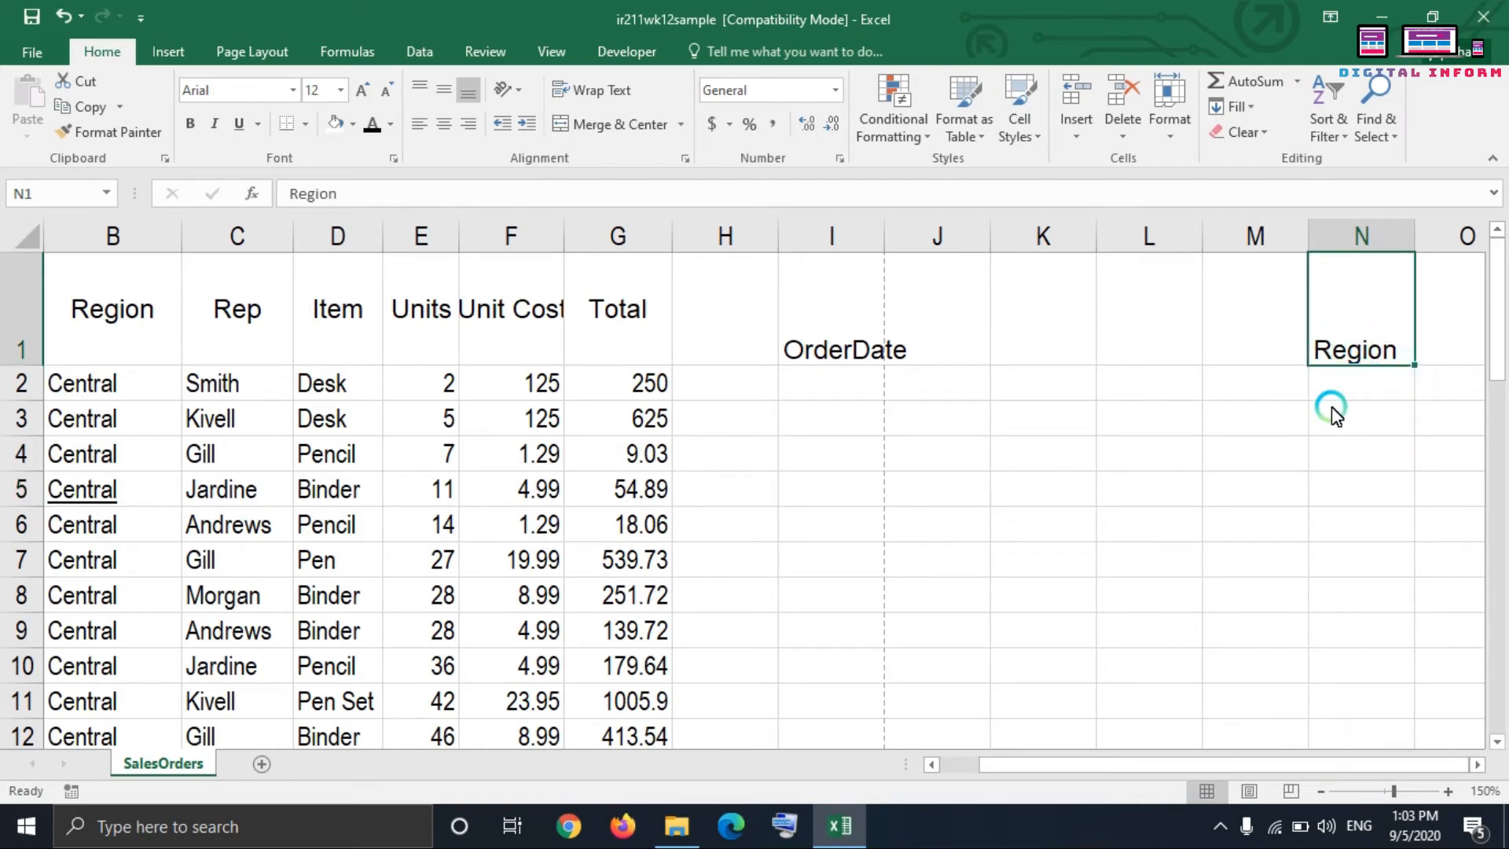
click(305, 124)
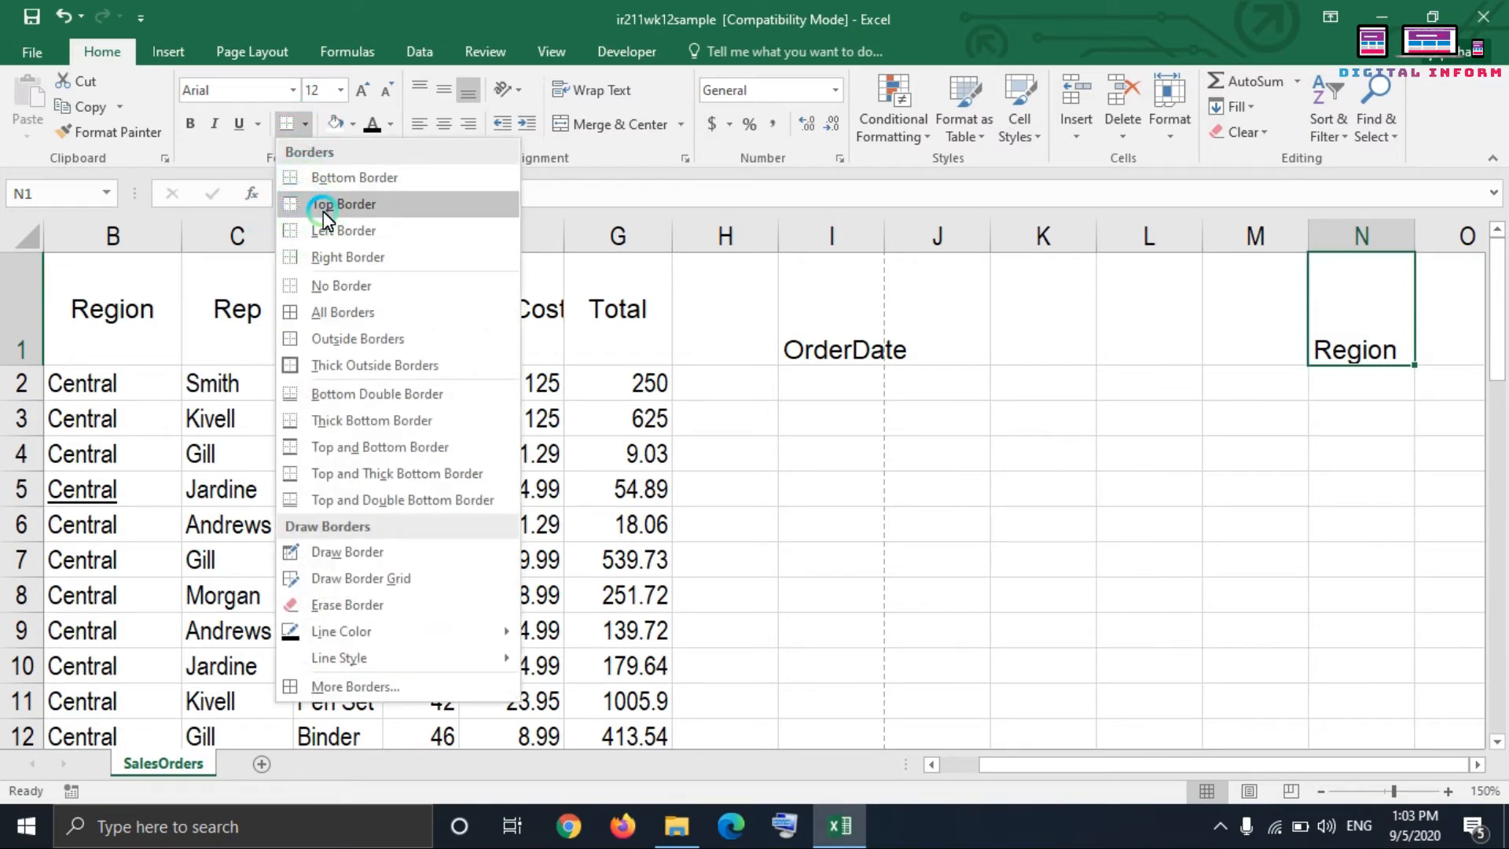
click(363, 287)
click(1361, 487)
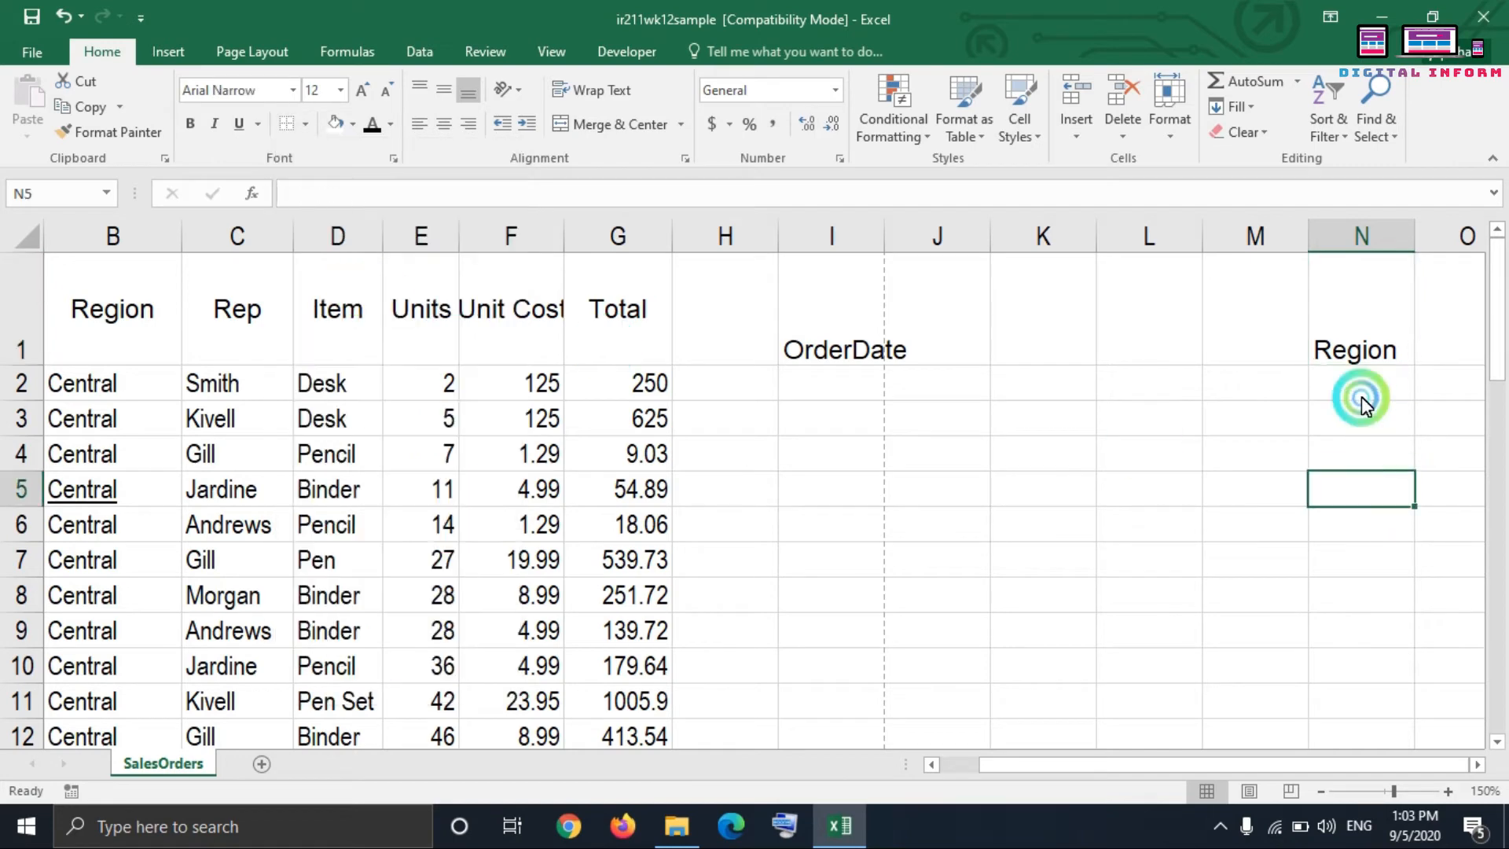
Step: Center the Region cell N1 vertically and horizontally, and apply All Borders to it
click(1348, 346)
click(403, 114)
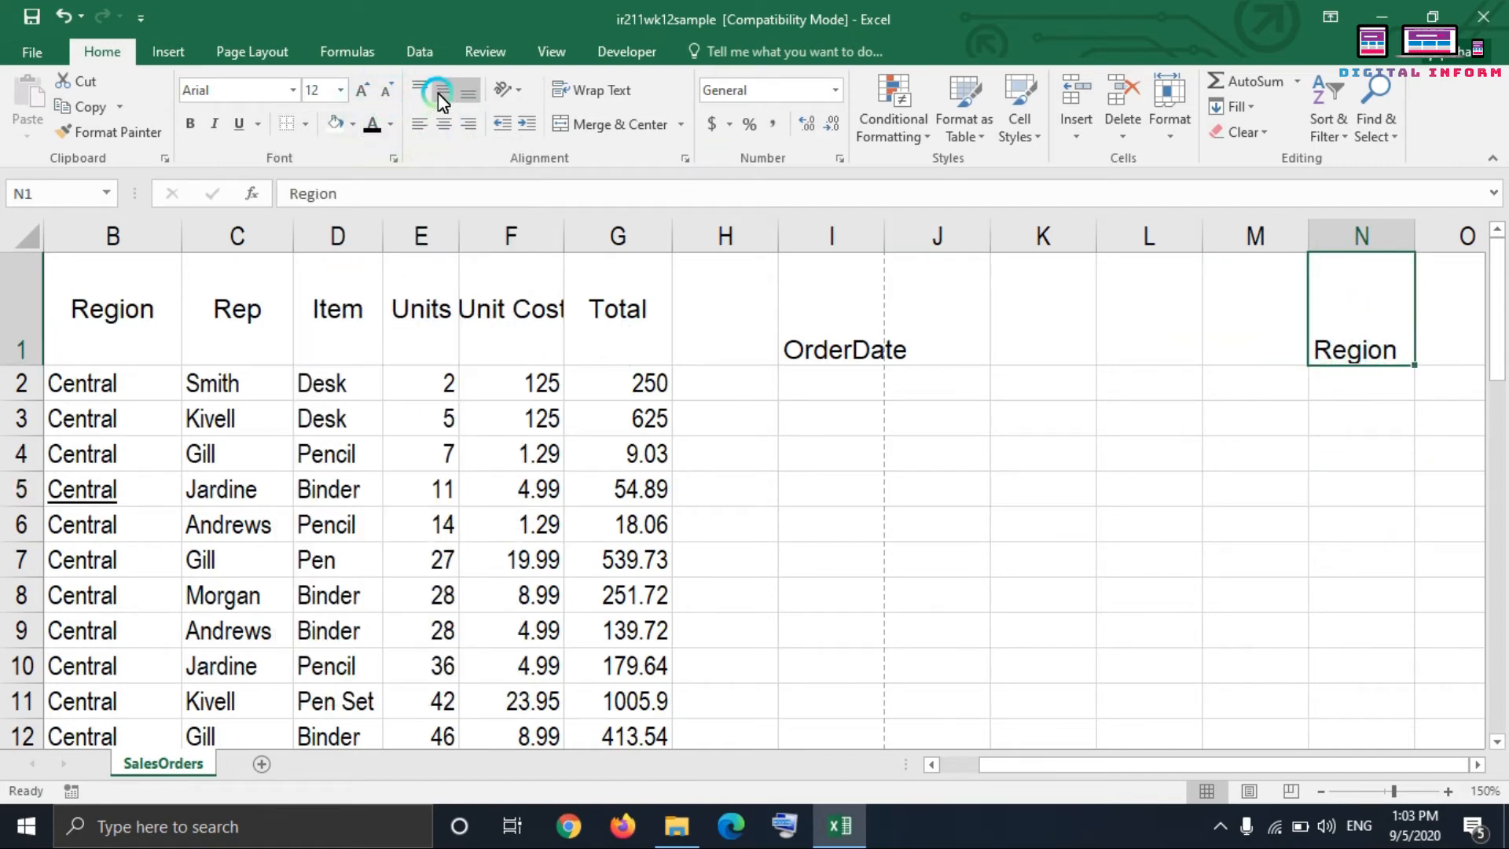
click(436, 93)
click(444, 124)
click(304, 122)
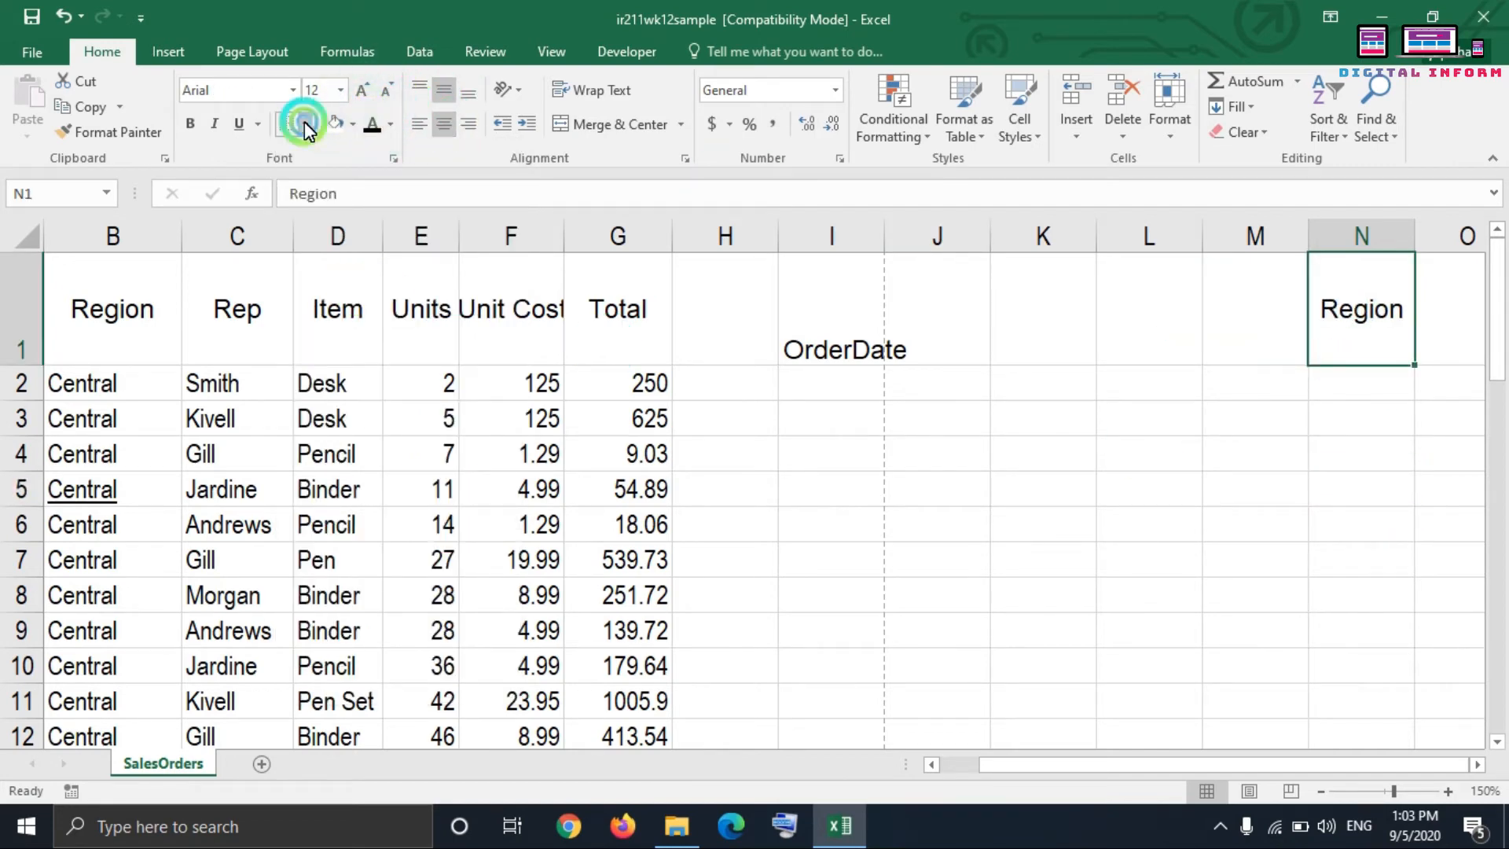
click(345, 319)
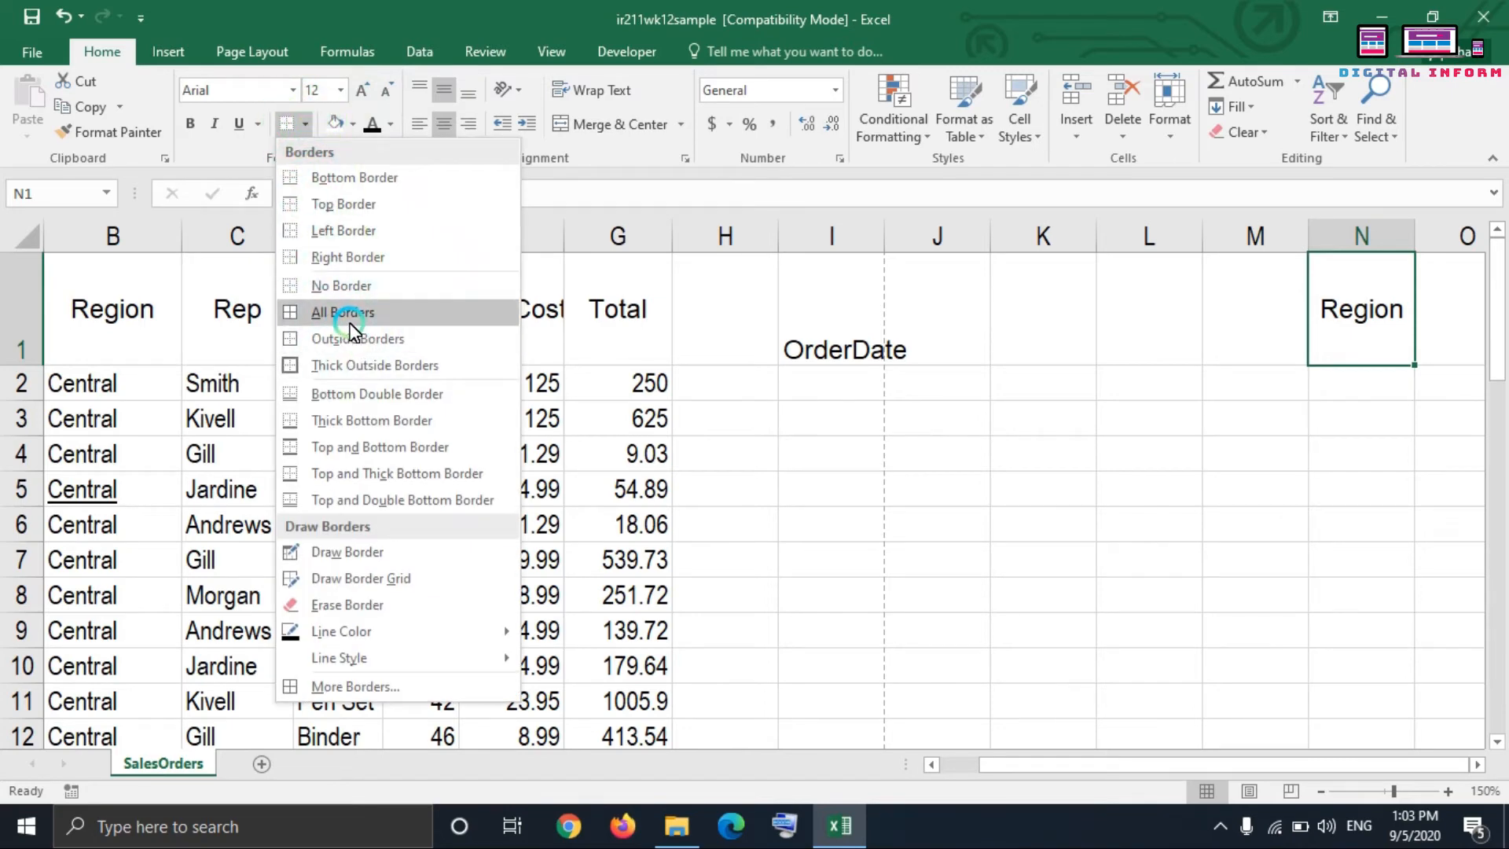
click(1189, 488)
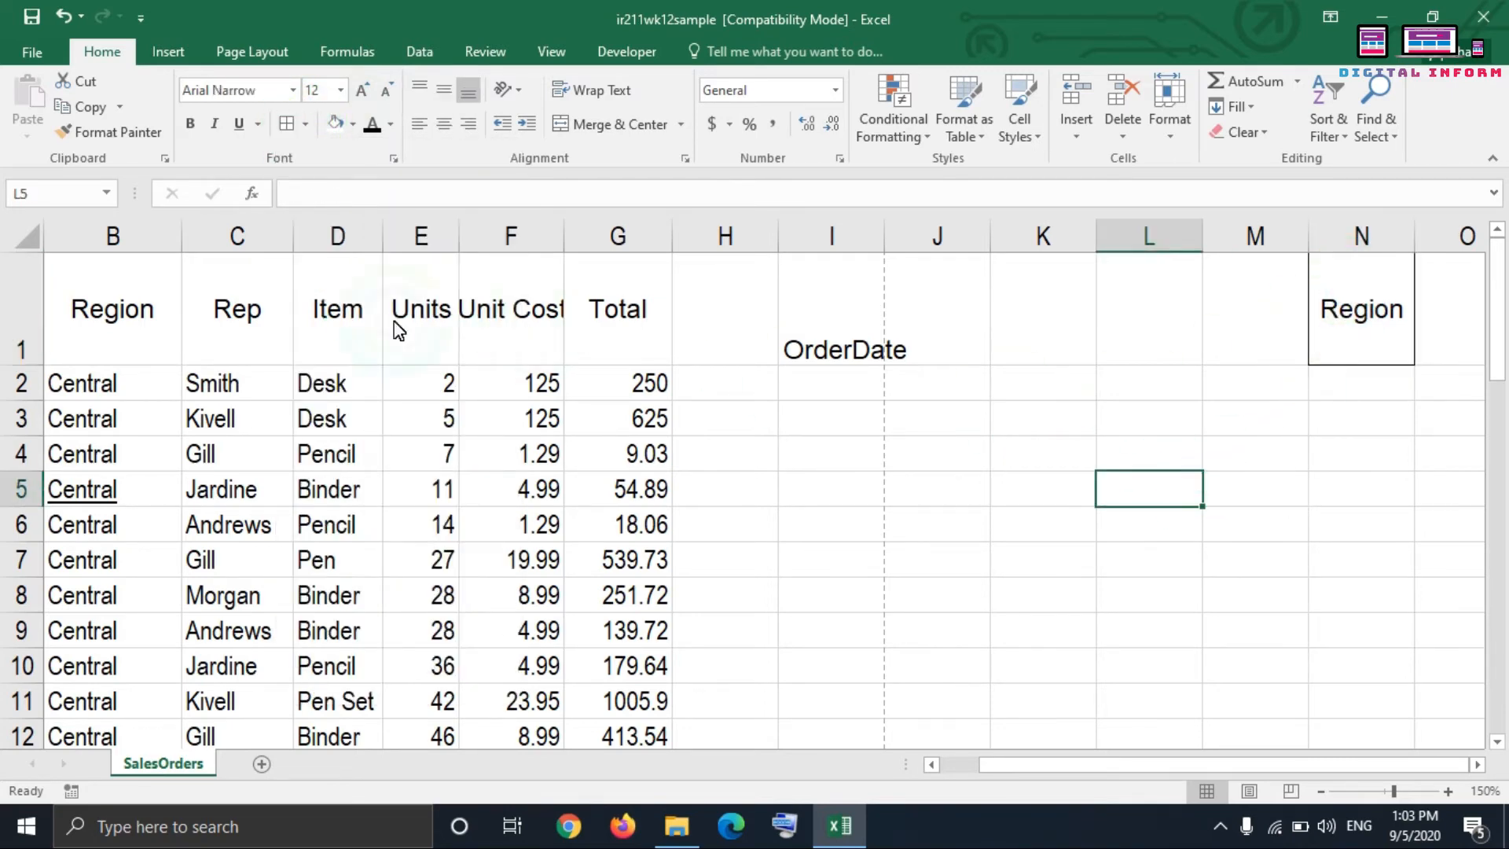
Step: Apply all borders to the table range B1:G10 and center its contents horizontally
drag(91, 326, 613, 667)
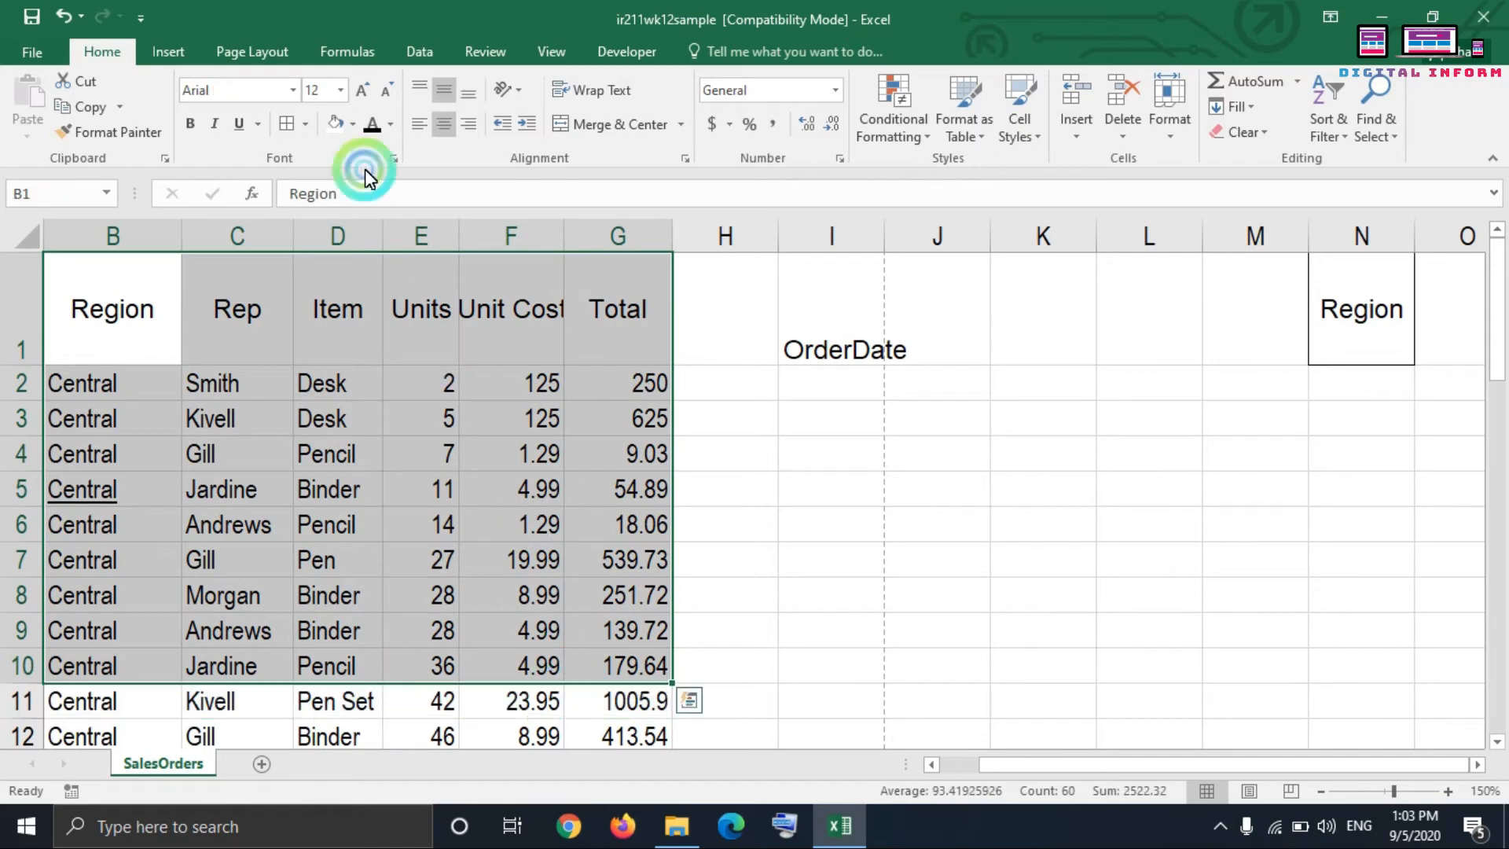
click(293, 133)
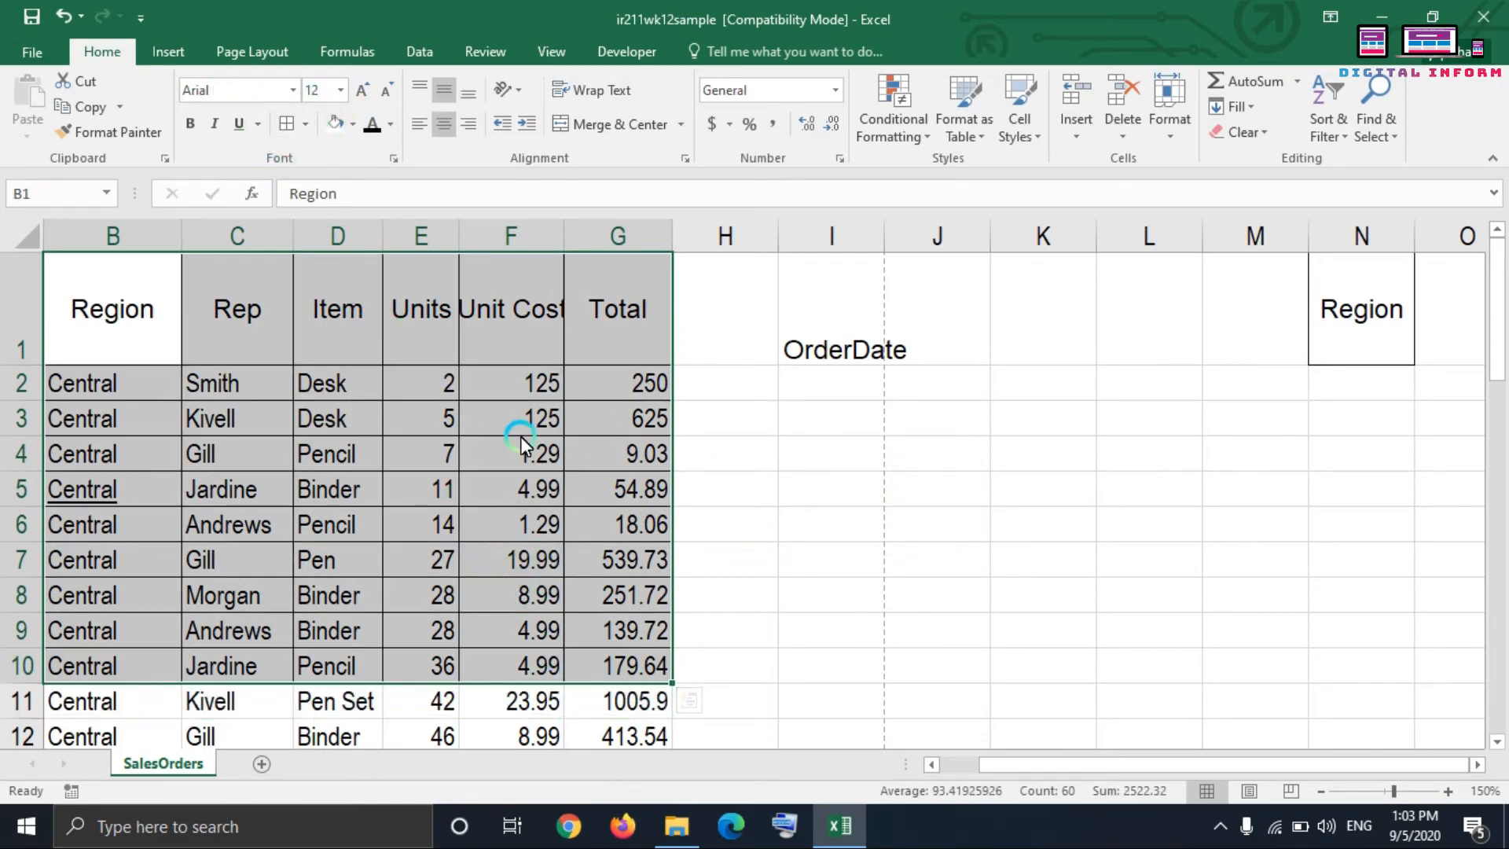
click(438, 129)
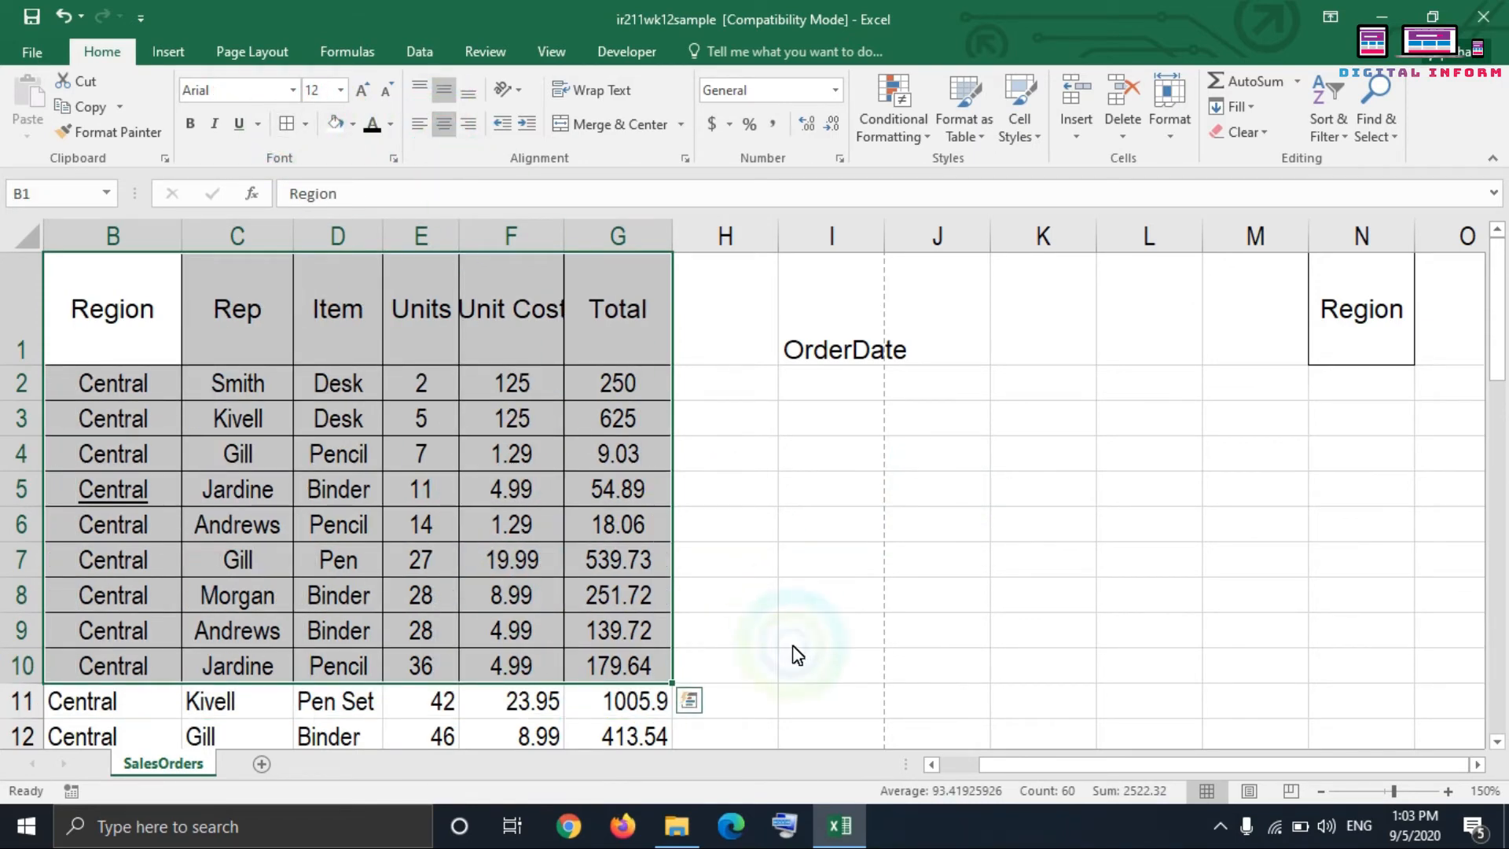
click(871, 550)
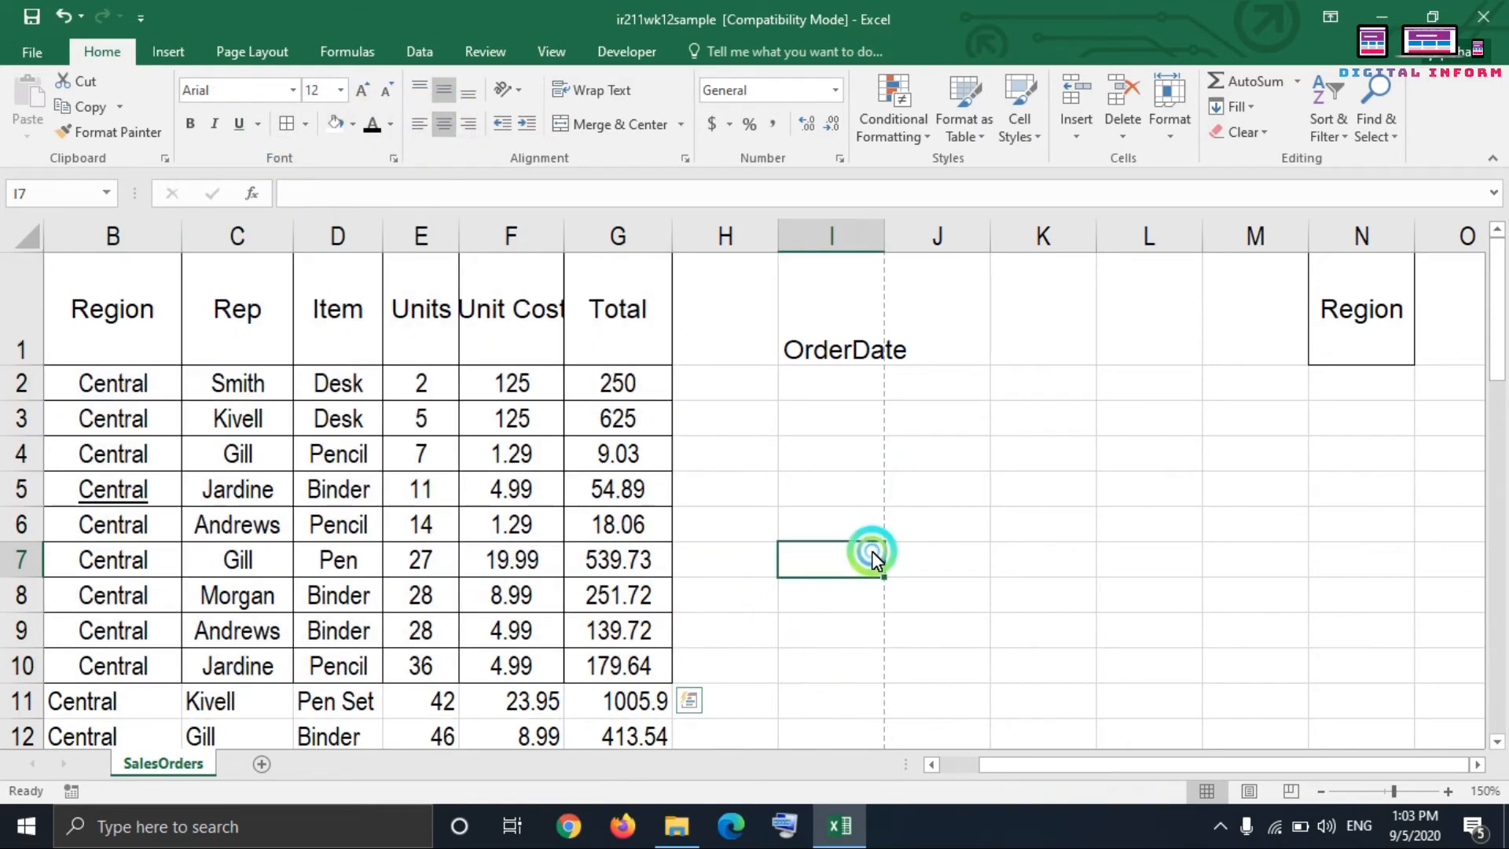
Step: Try a medium blue fill on the header cells B1:G1 and set them back to No Fill
click(353, 128)
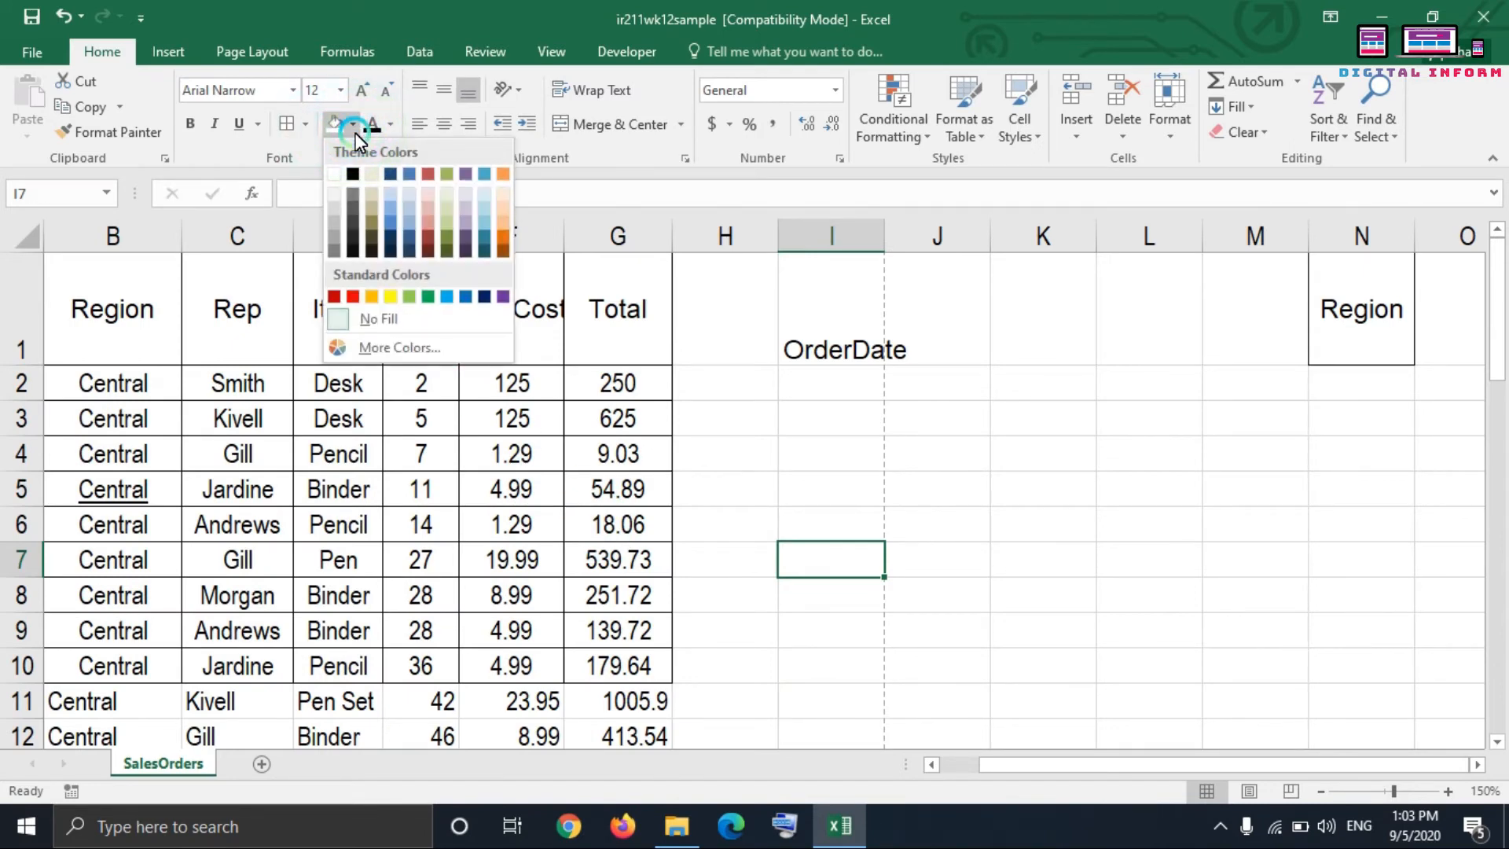
key(Escape)
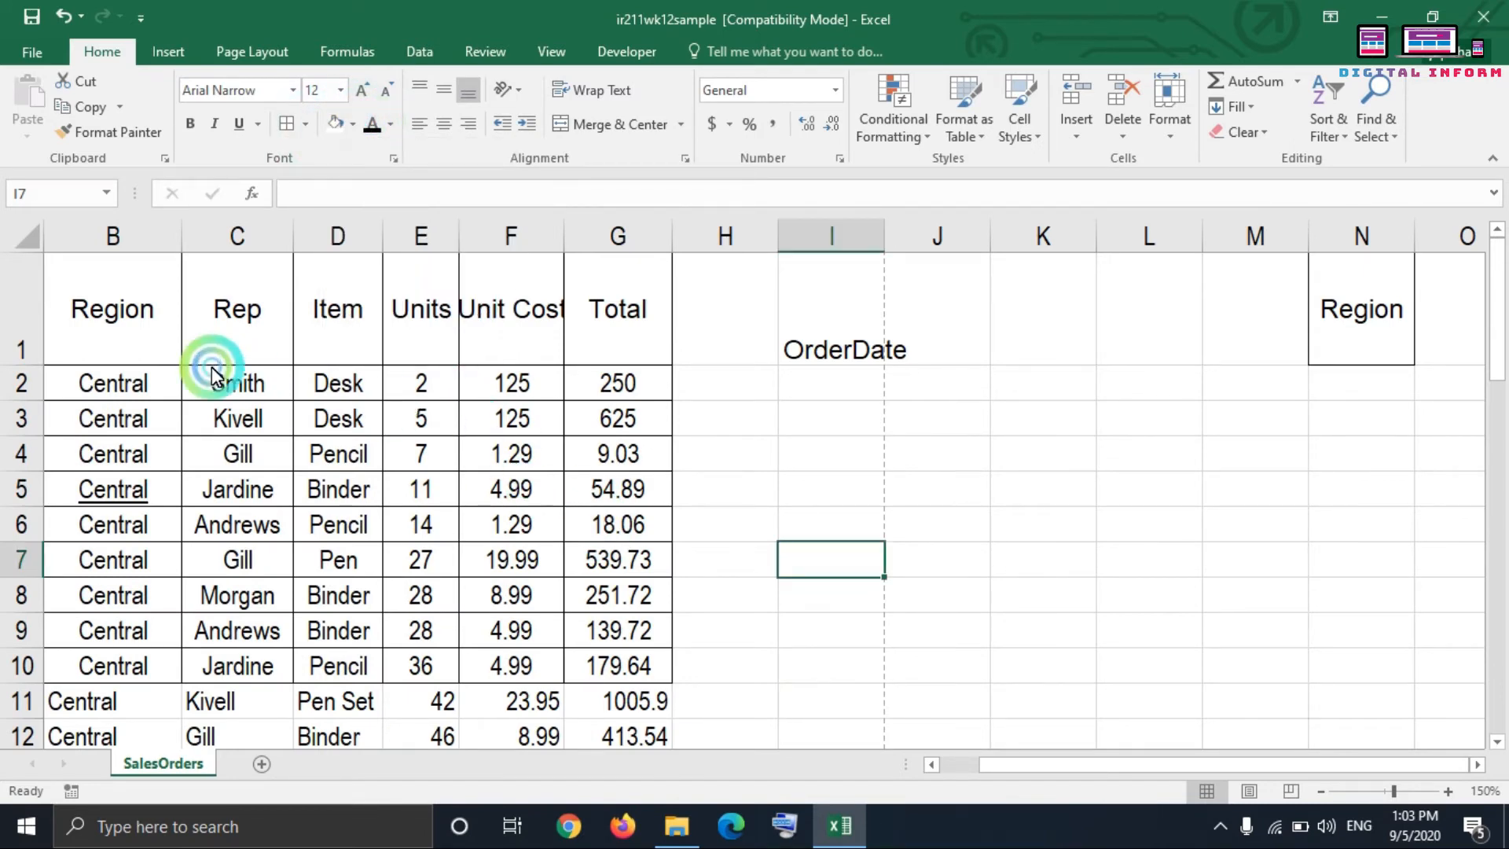
drag(138, 308, 581, 307)
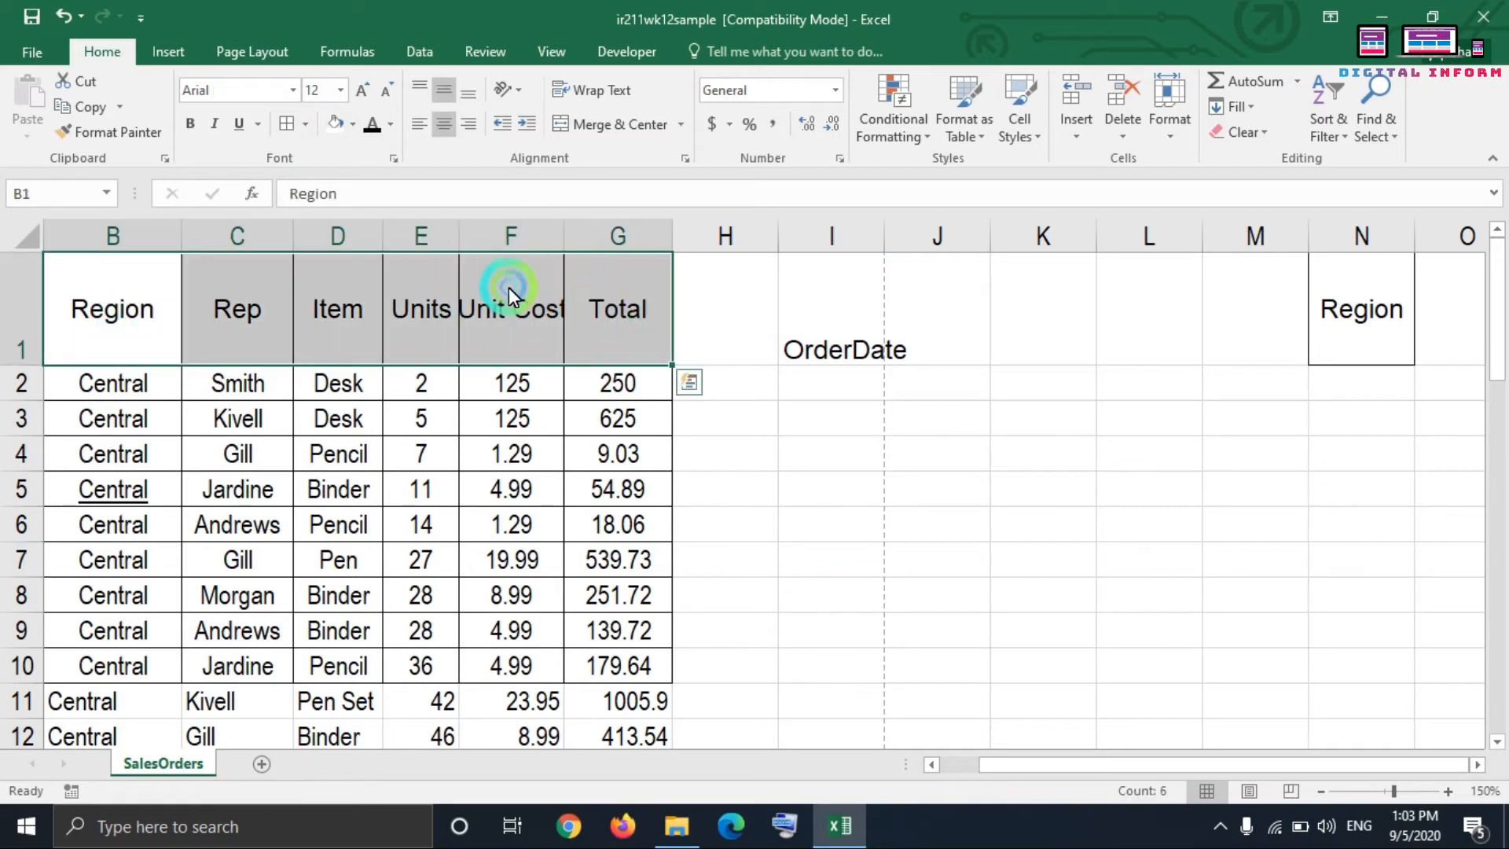
click(351, 124)
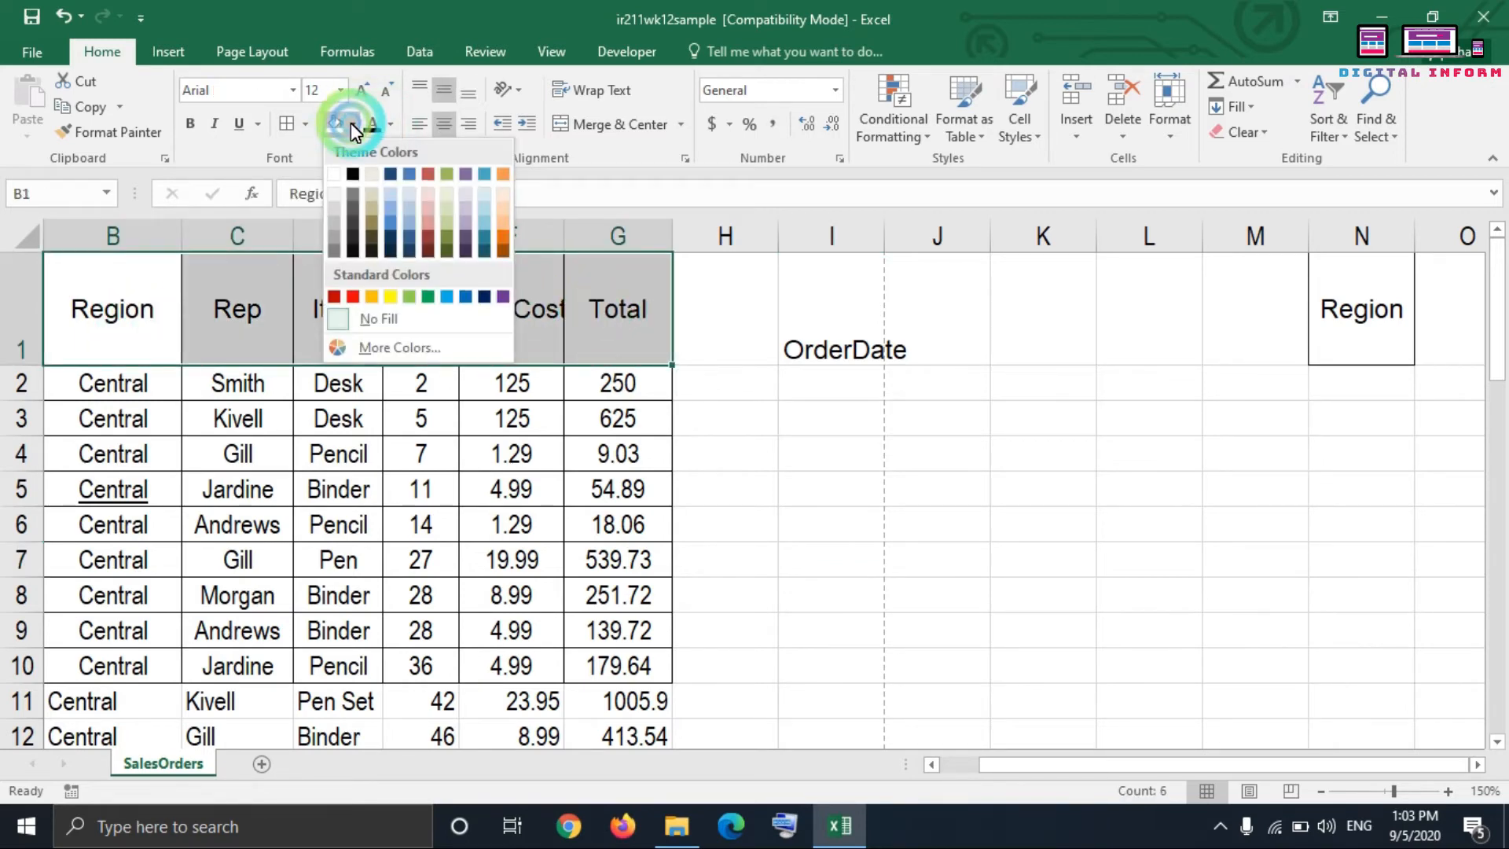
click(392, 205)
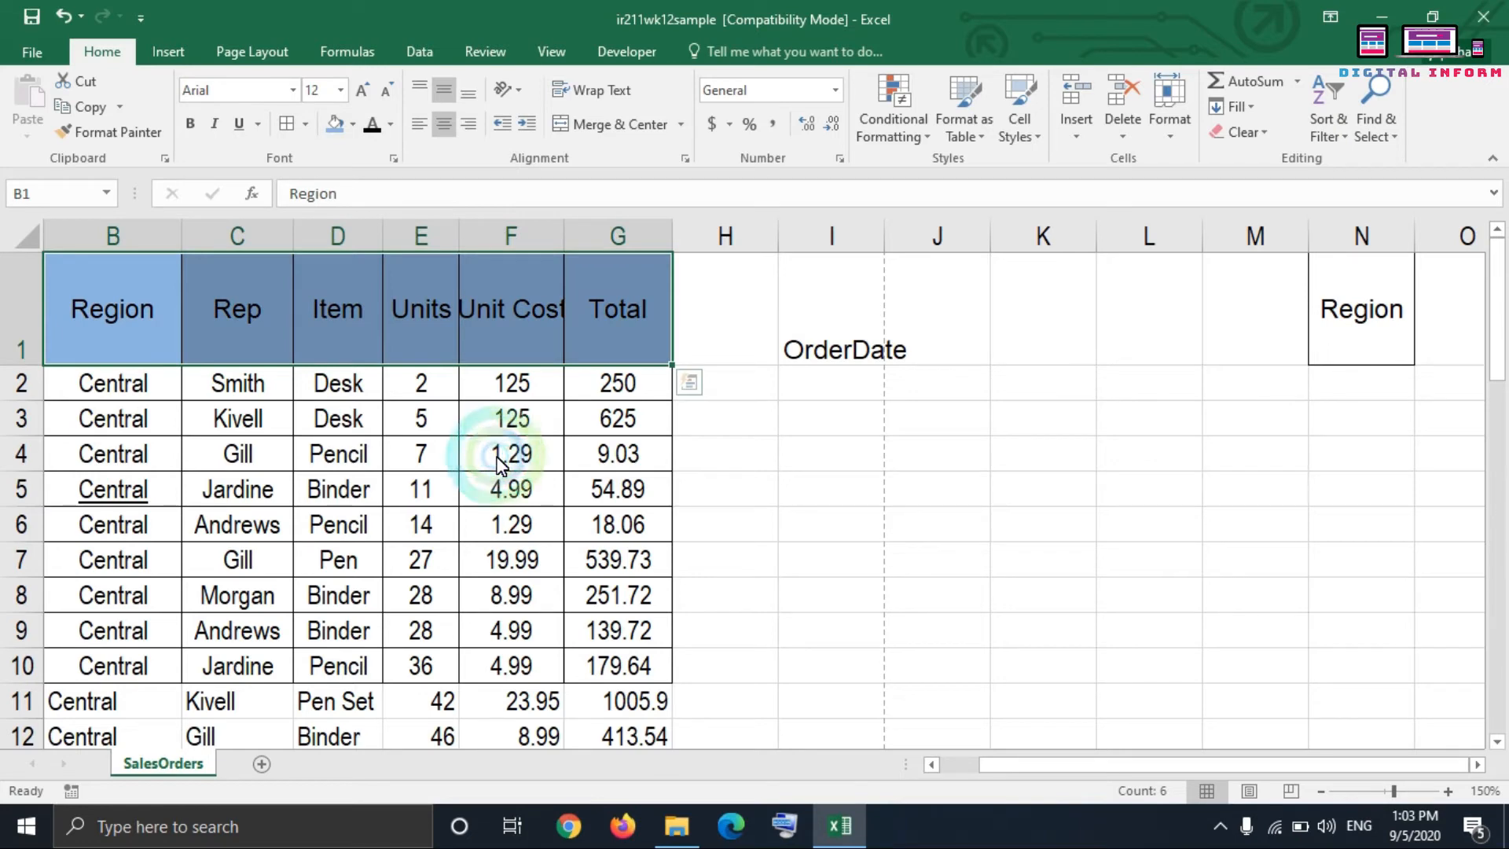
click(355, 125)
click(369, 315)
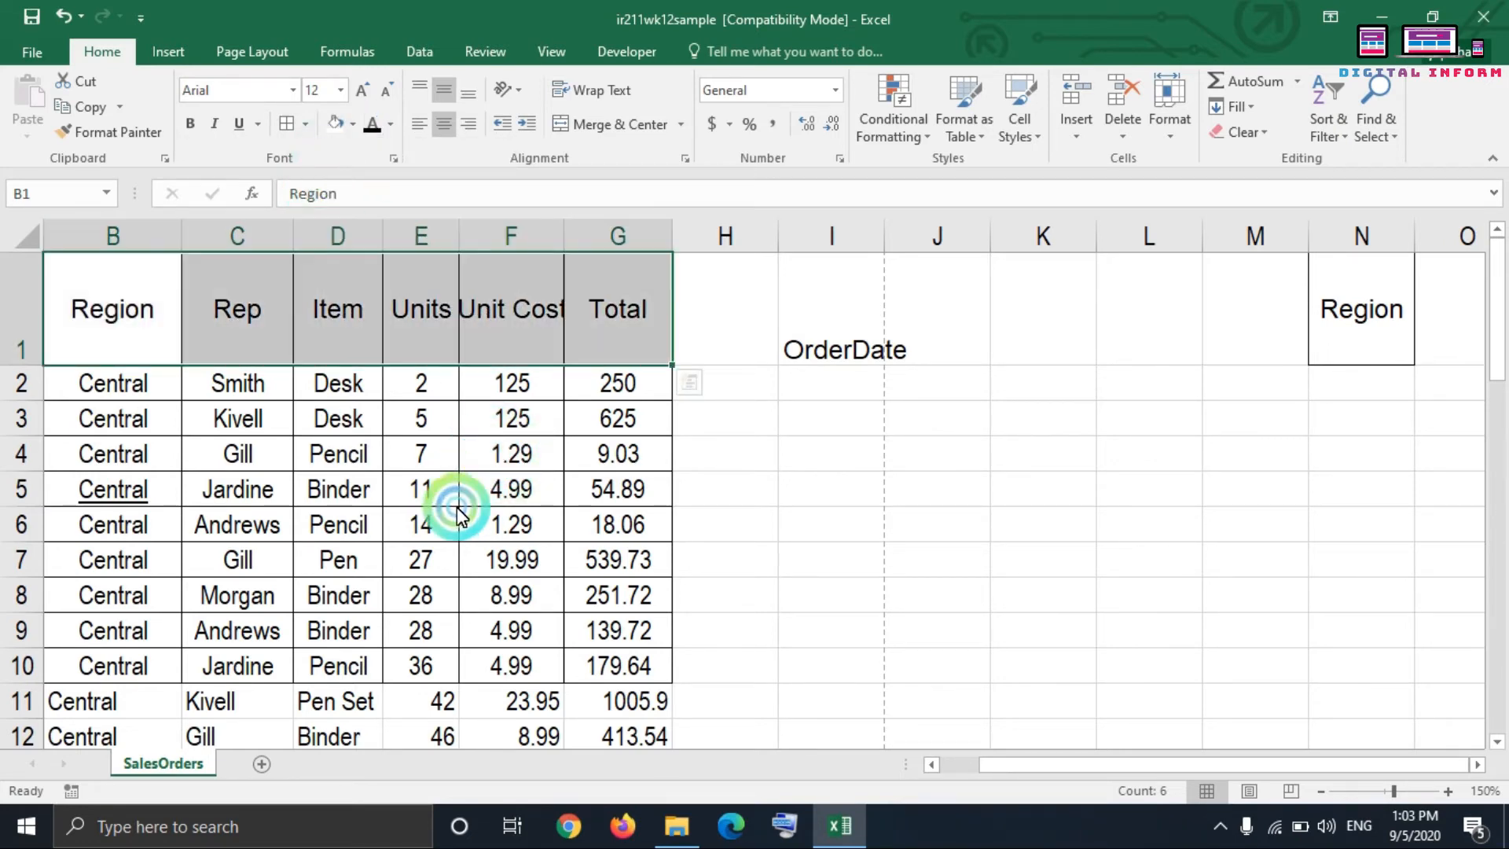
Step: Set the header text in B1:G1 to light blue and fill those cells with a pale blue theme color
click(388, 126)
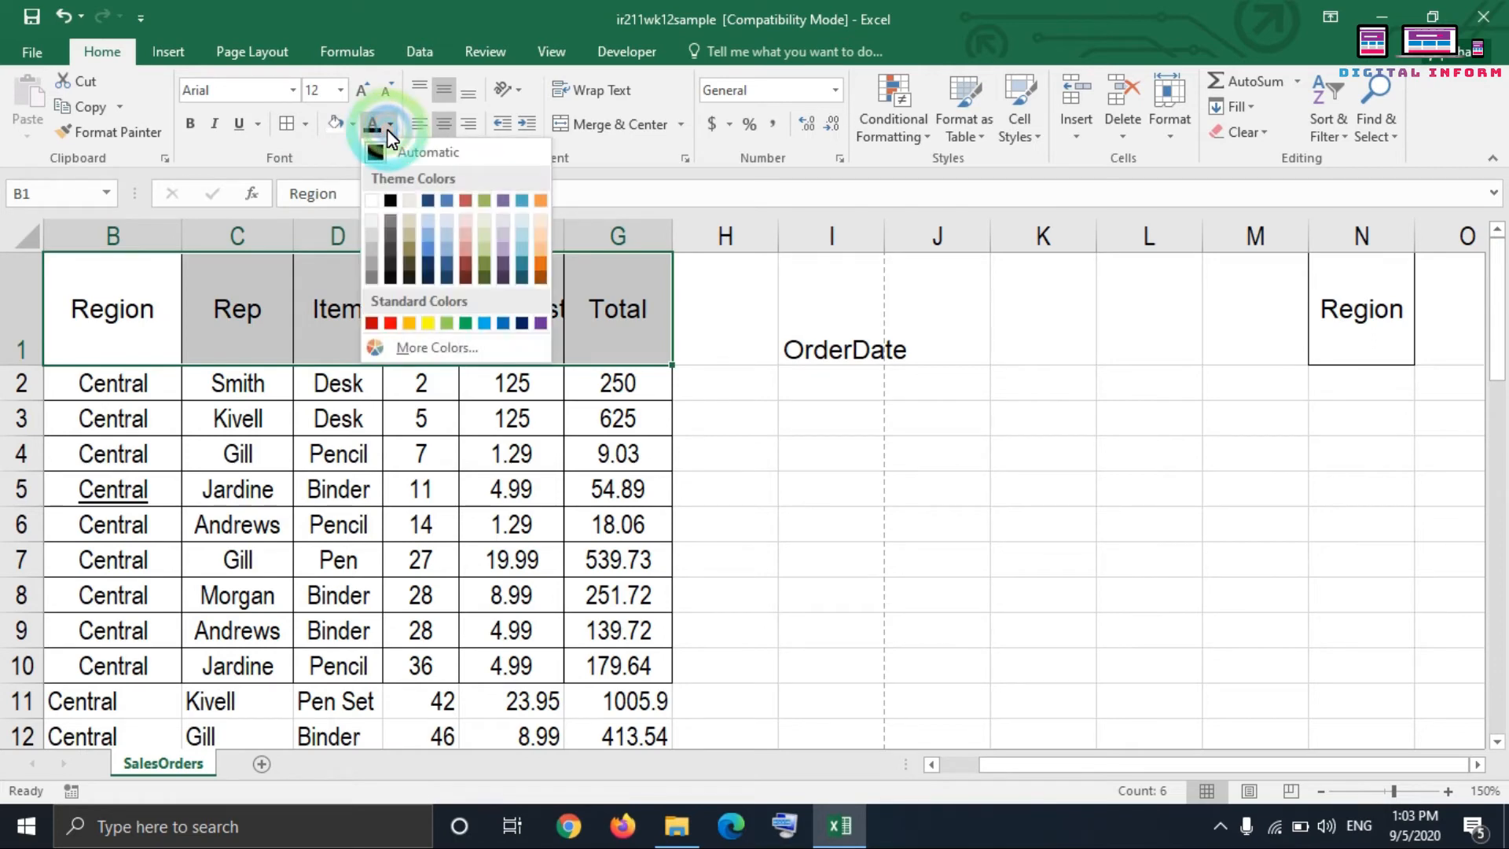
click(486, 323)
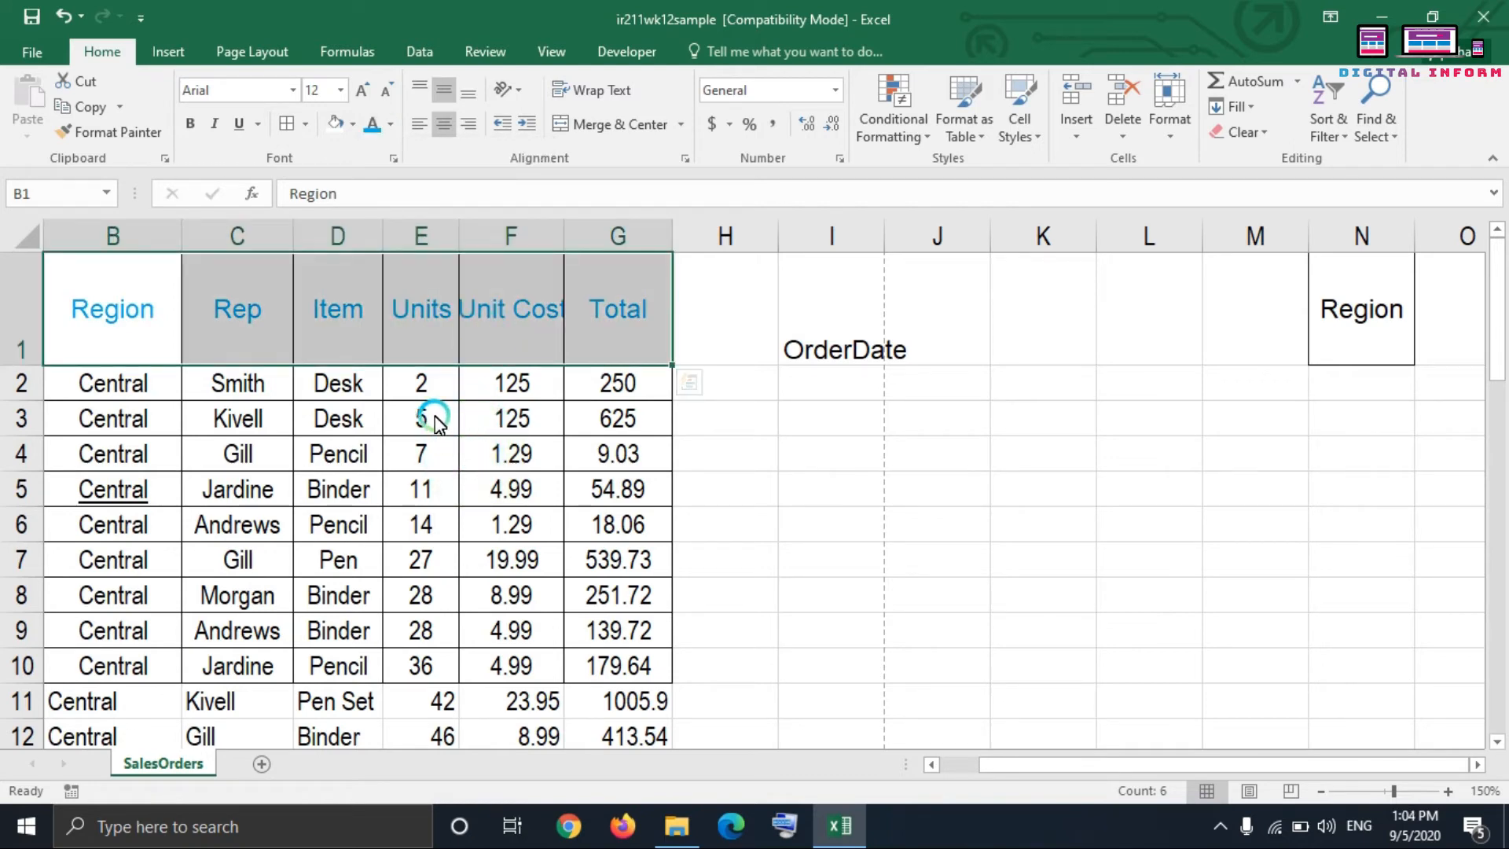
click(352, 123)
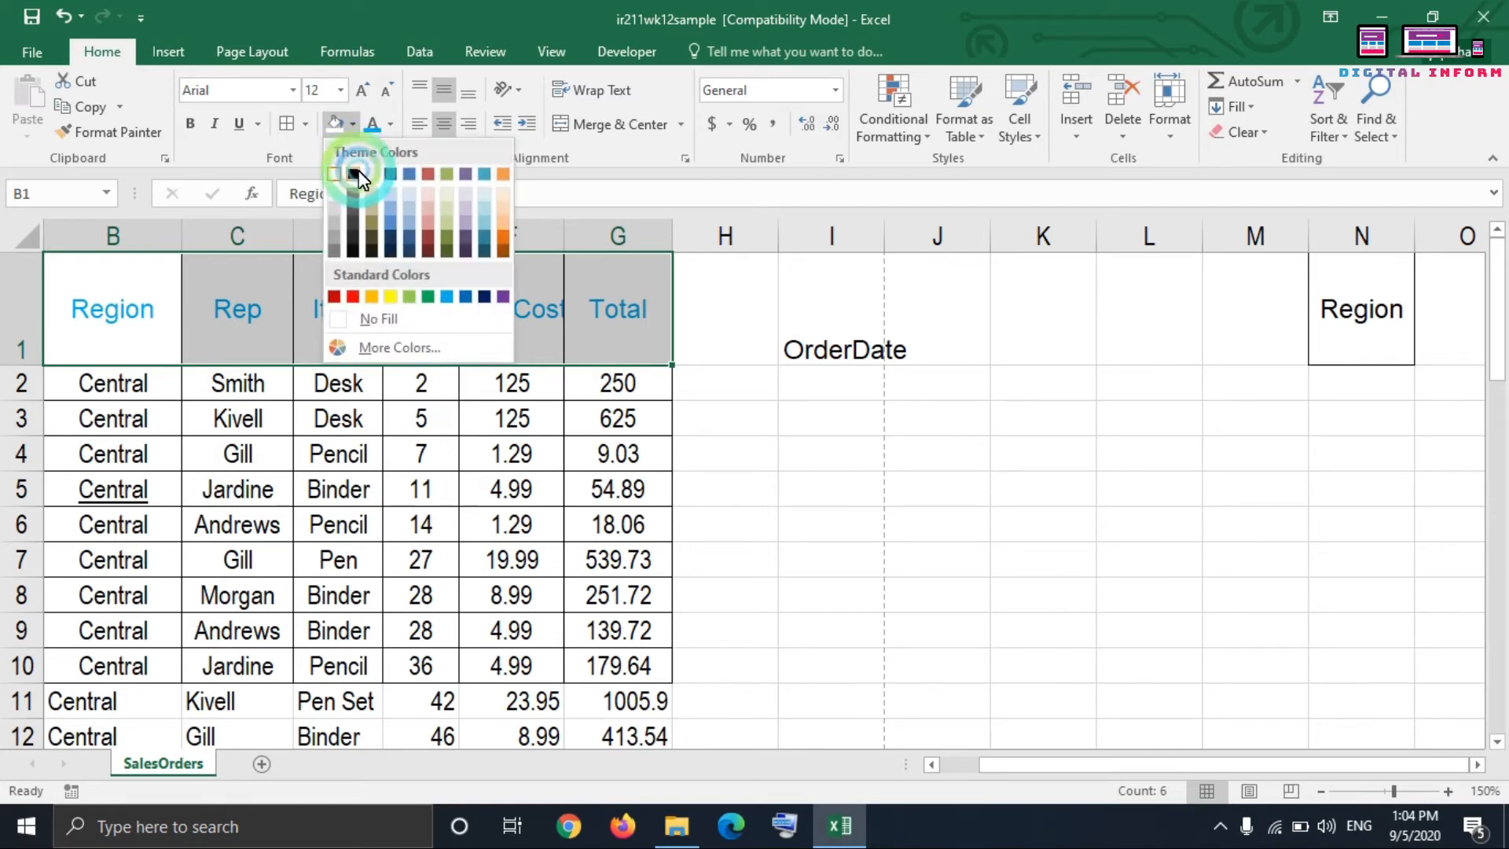
click(391, 209)
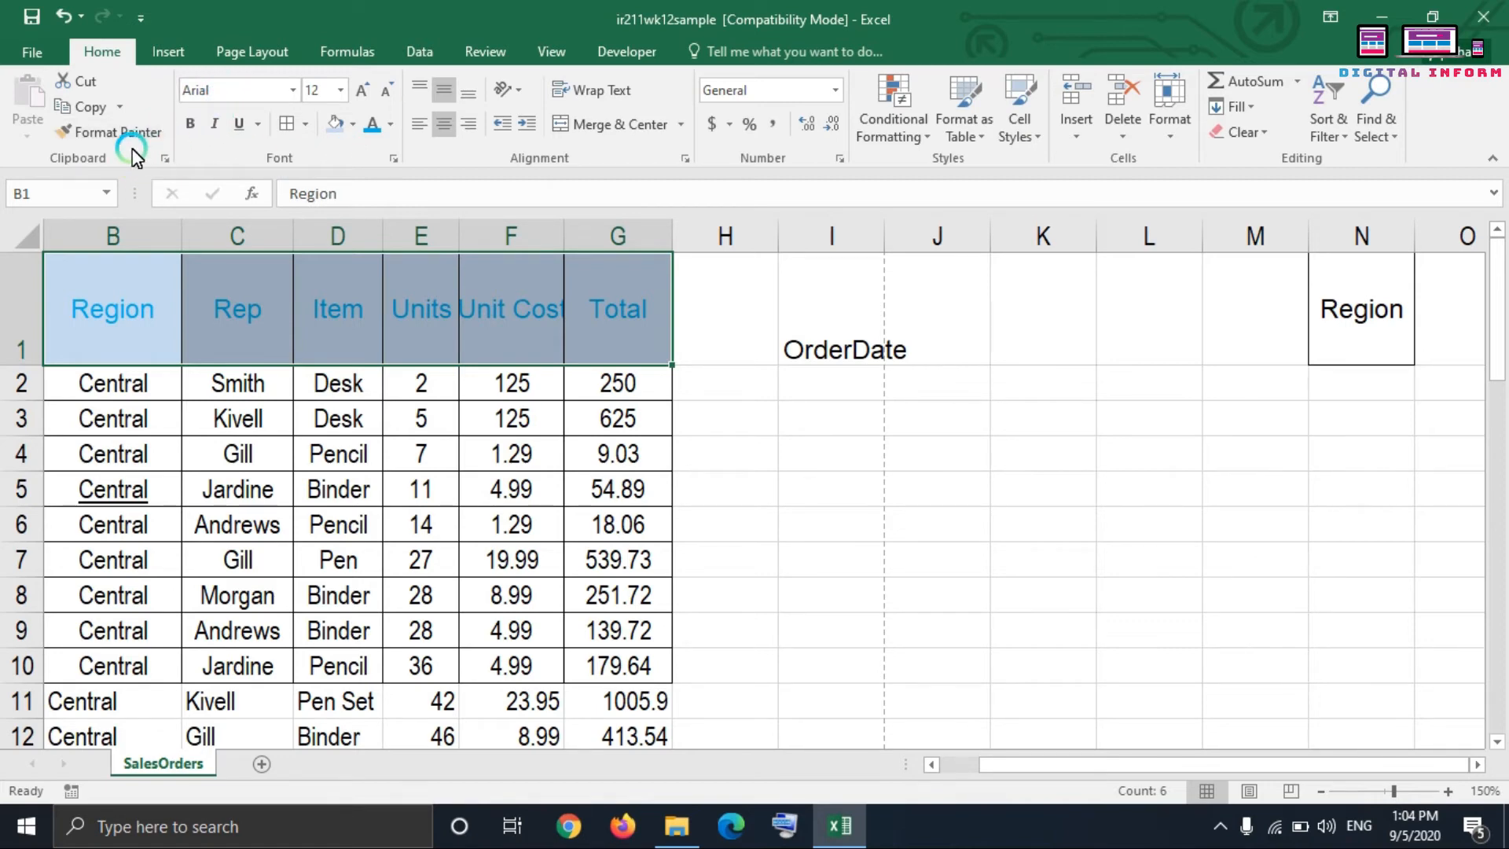
click(381, 432)
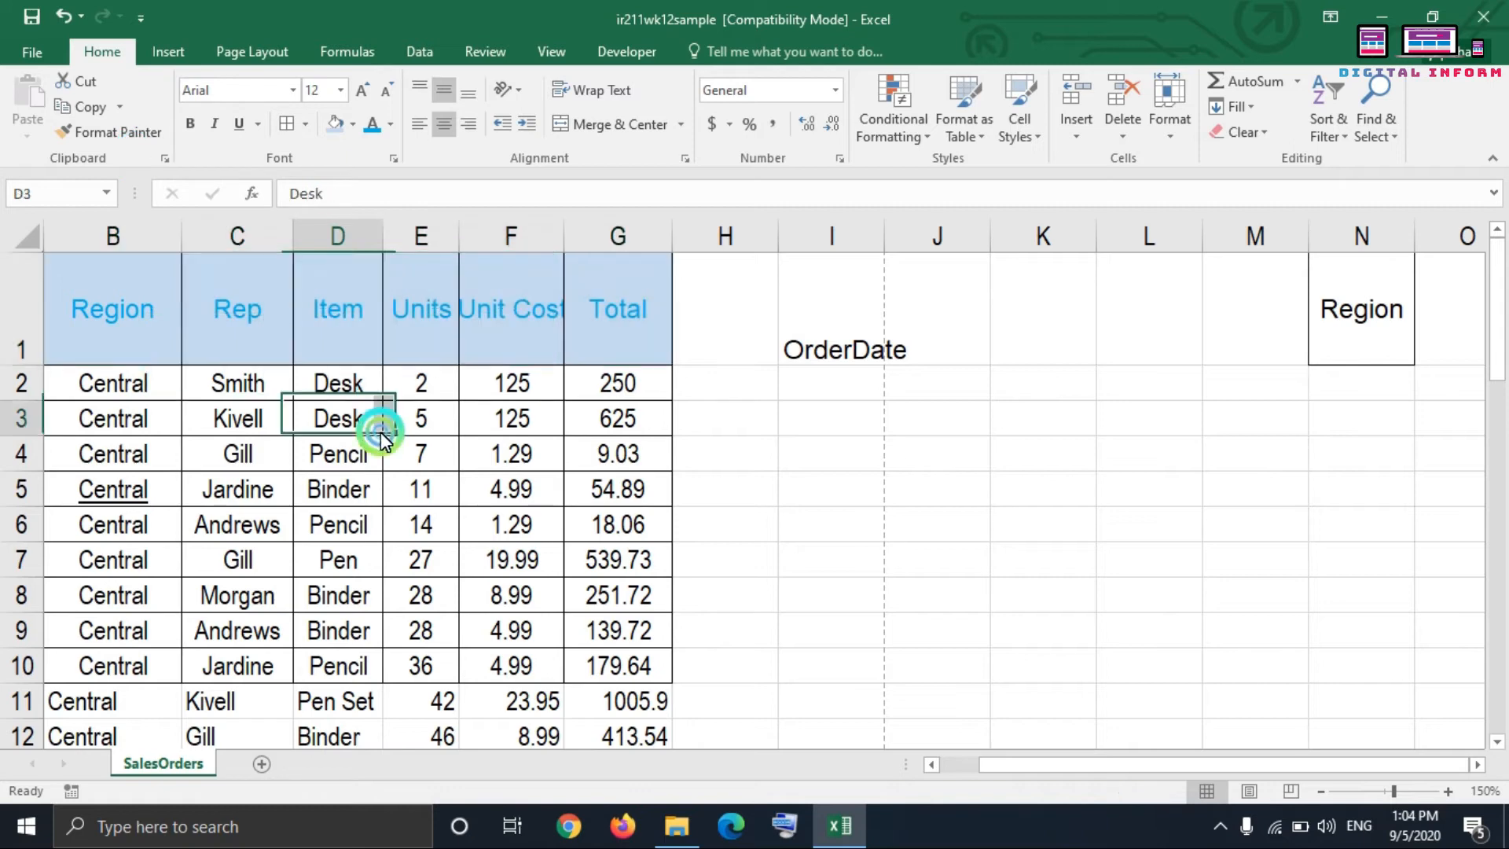
Step: Copy the formatting of header cells B1:G1 onto row 1 starting at the Region cell N1 with Format Painter
click(110, 313)
click(380, 324)
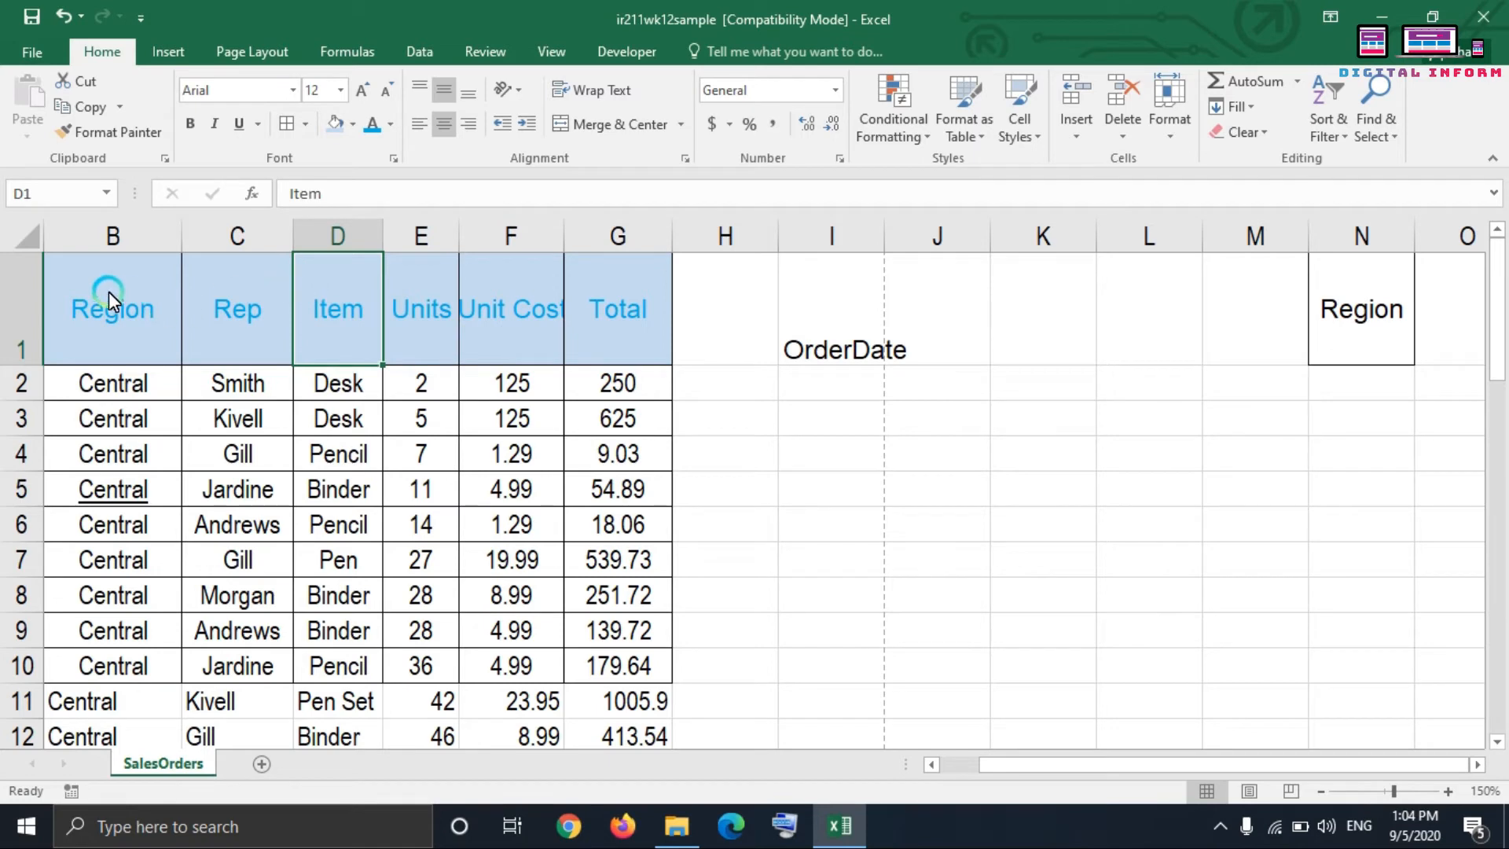
mouse_move(110, 301)
mouse_down()
mouse_move(373, 263)
mouse_move(617, 285)
mouse_up()
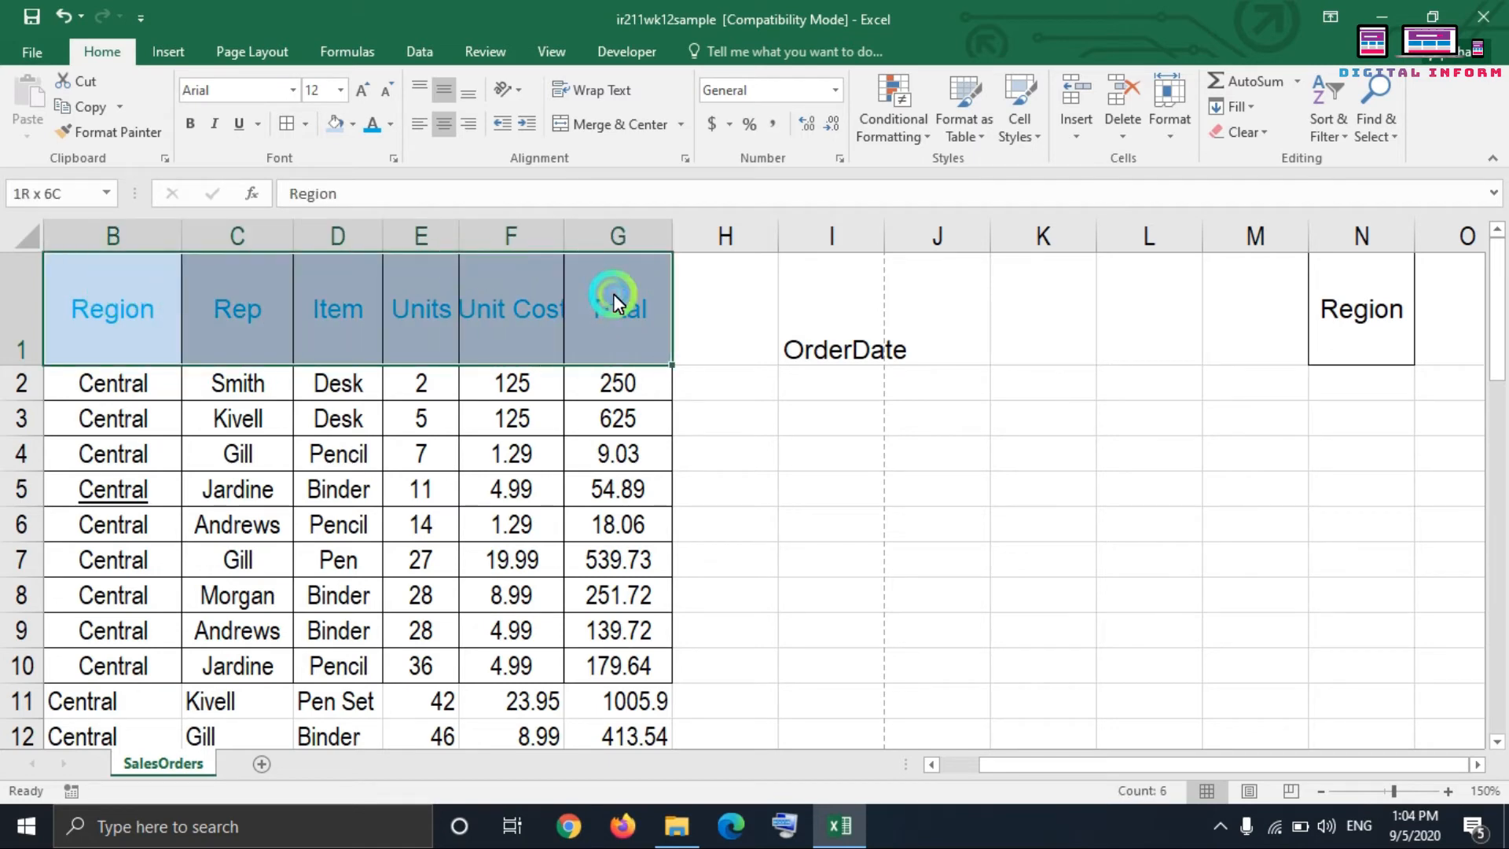
click(88, 132)
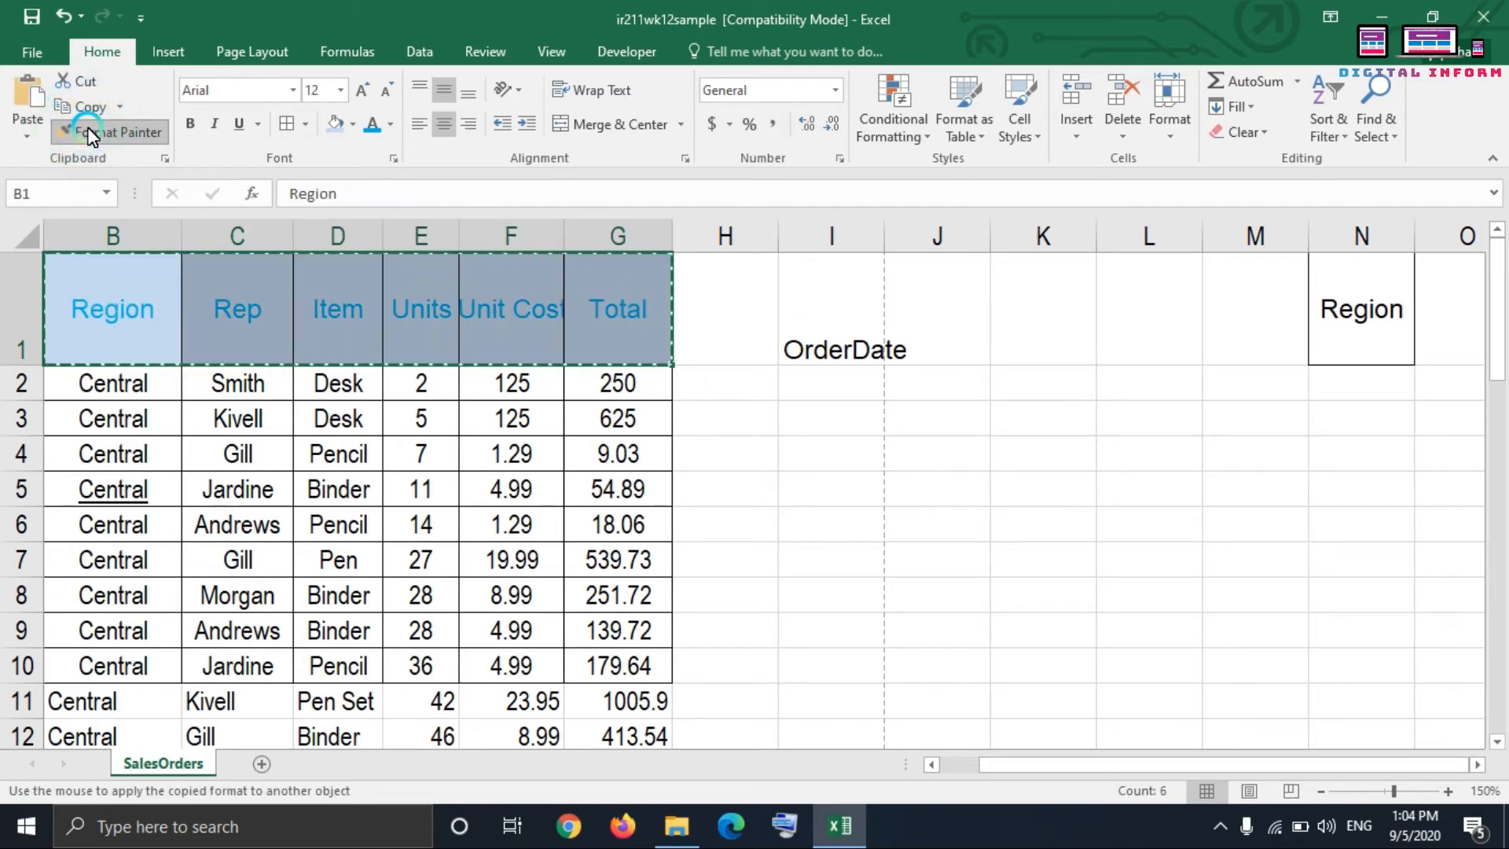
click(1360, 313)
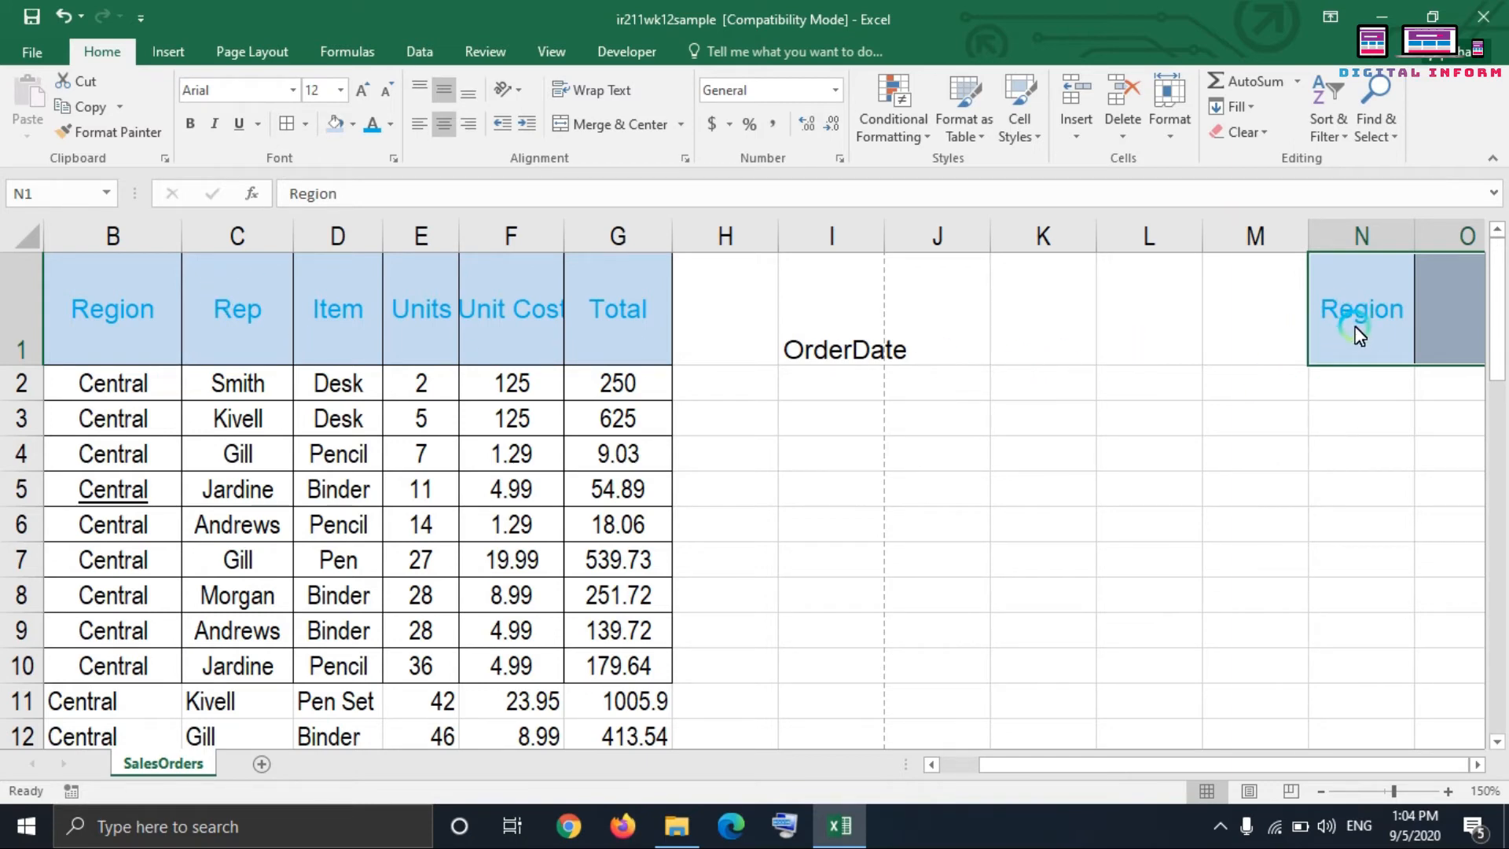
drag(1208, 762, 1269, 748)
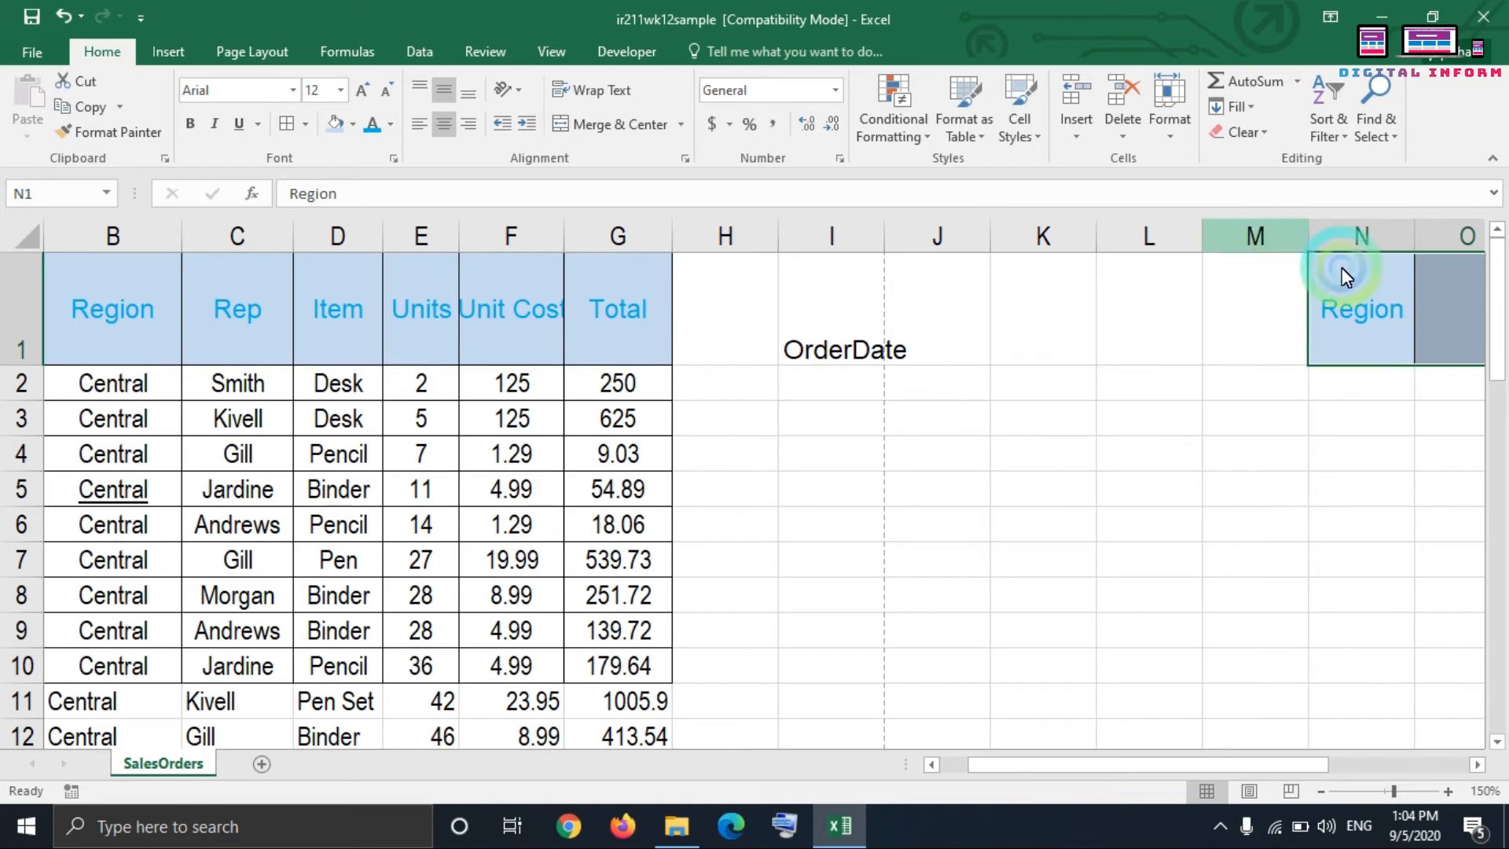
drag(1475, 769, 1044, 700)
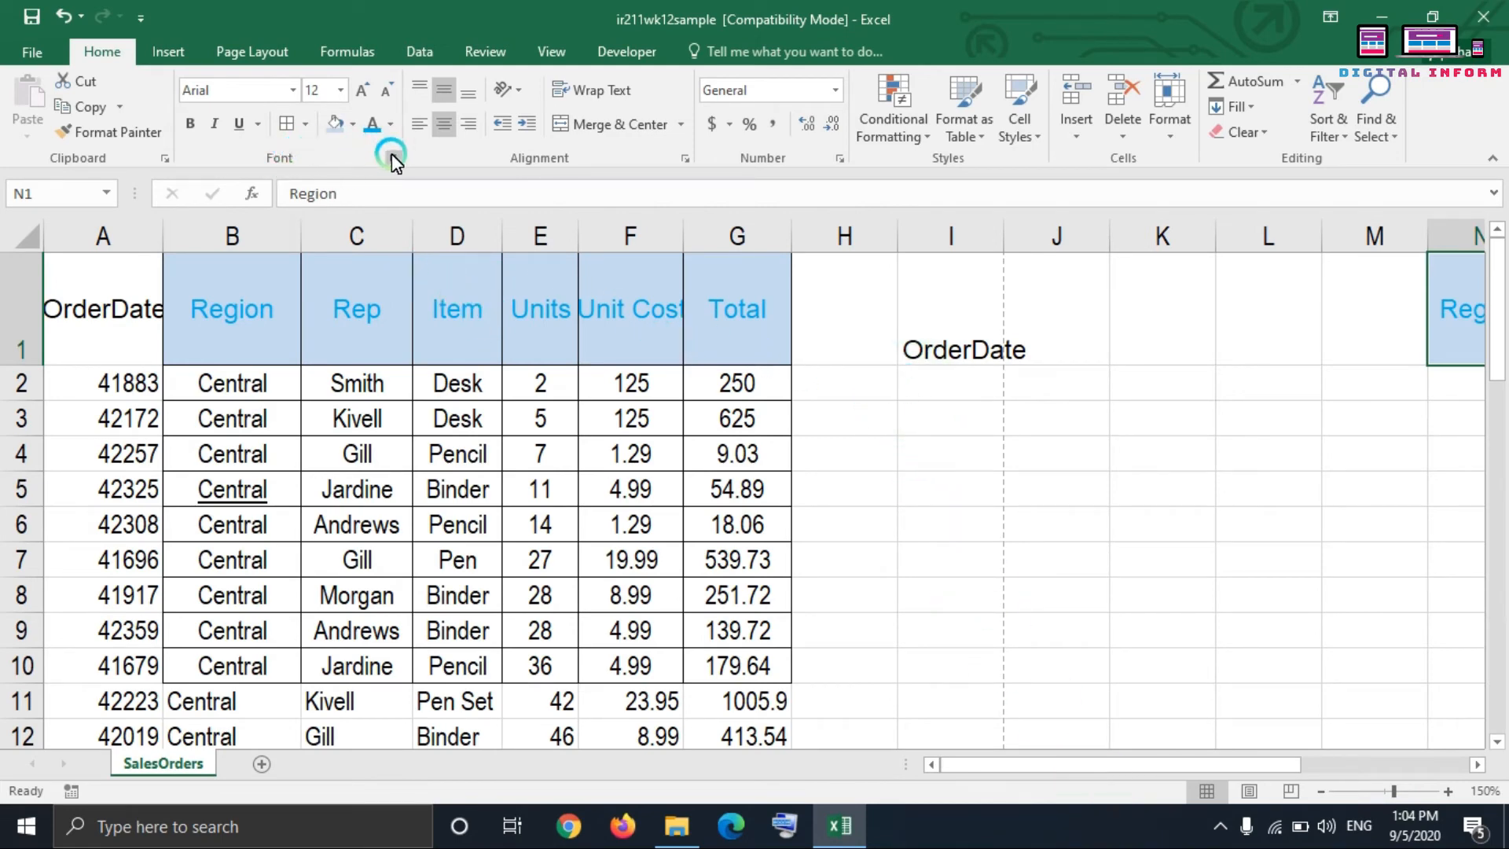
Step: Apply top, middle and bottom vertical alignment in turn to the table range A1:G10
click(236, 488)
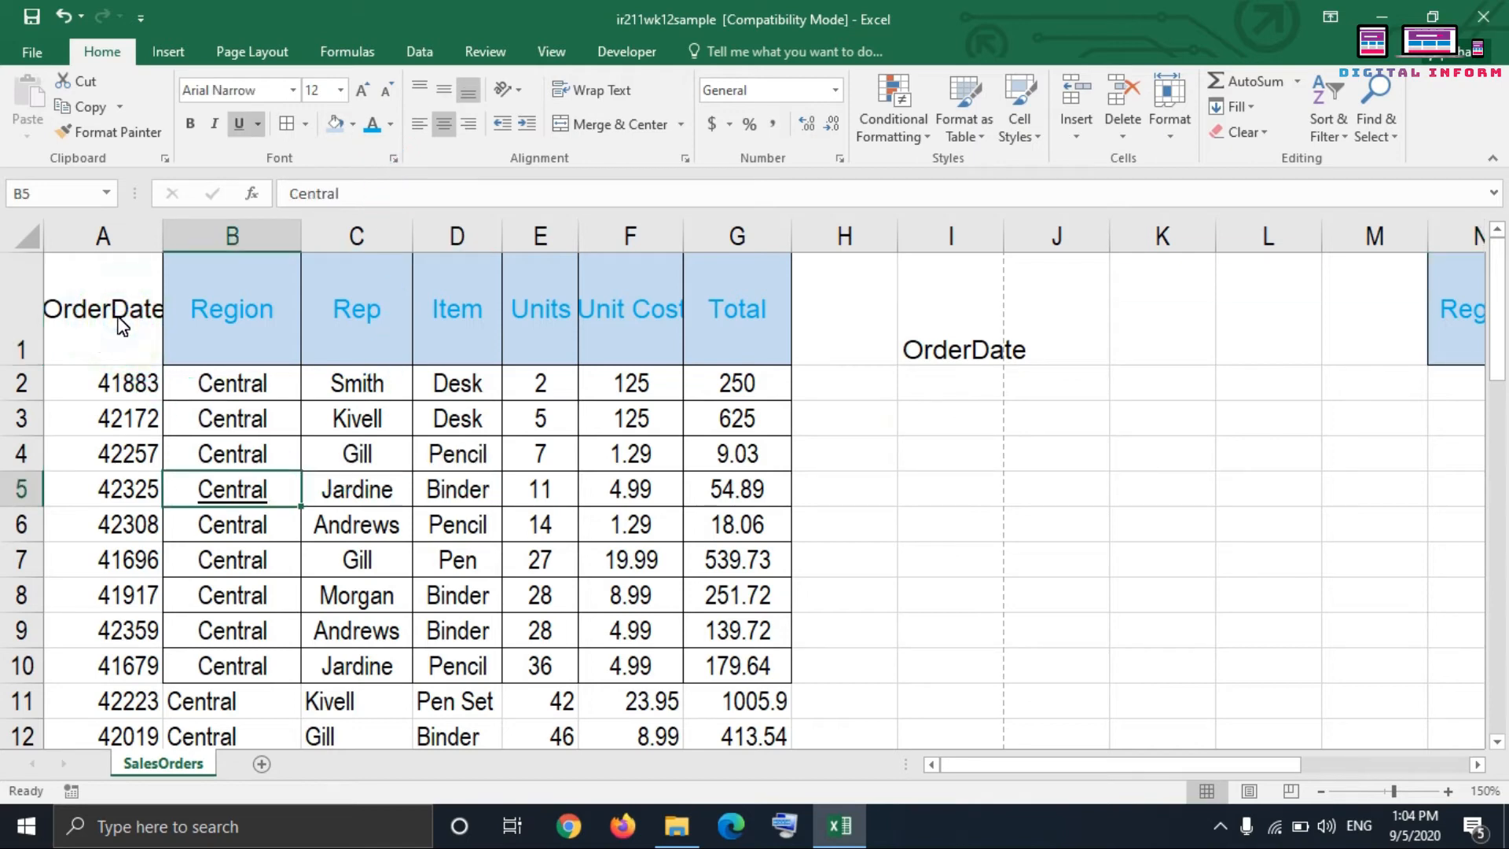
drag(121, 330, 734, 667)
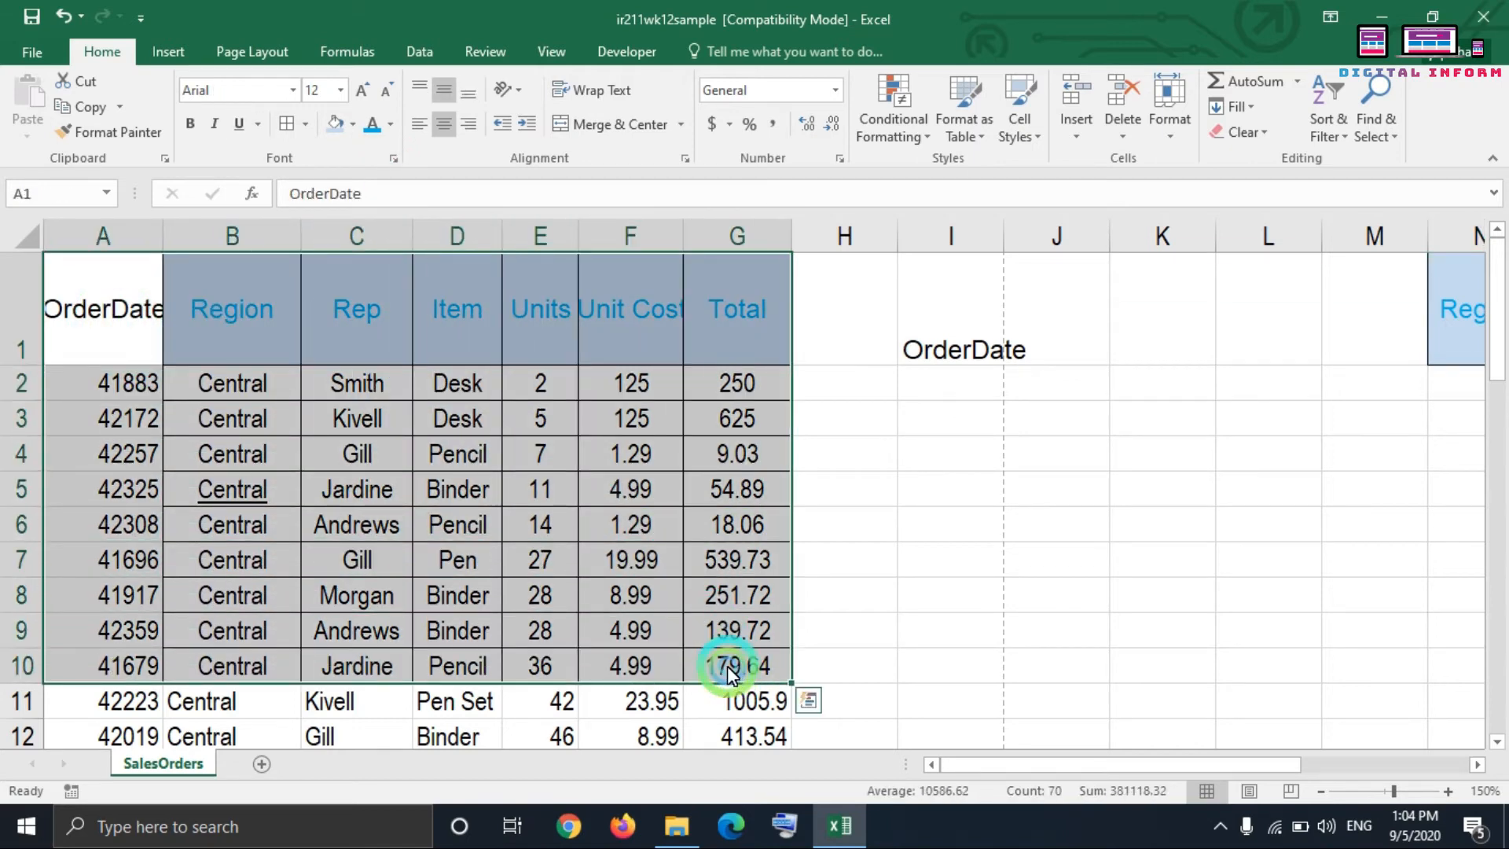
click(421, 90)
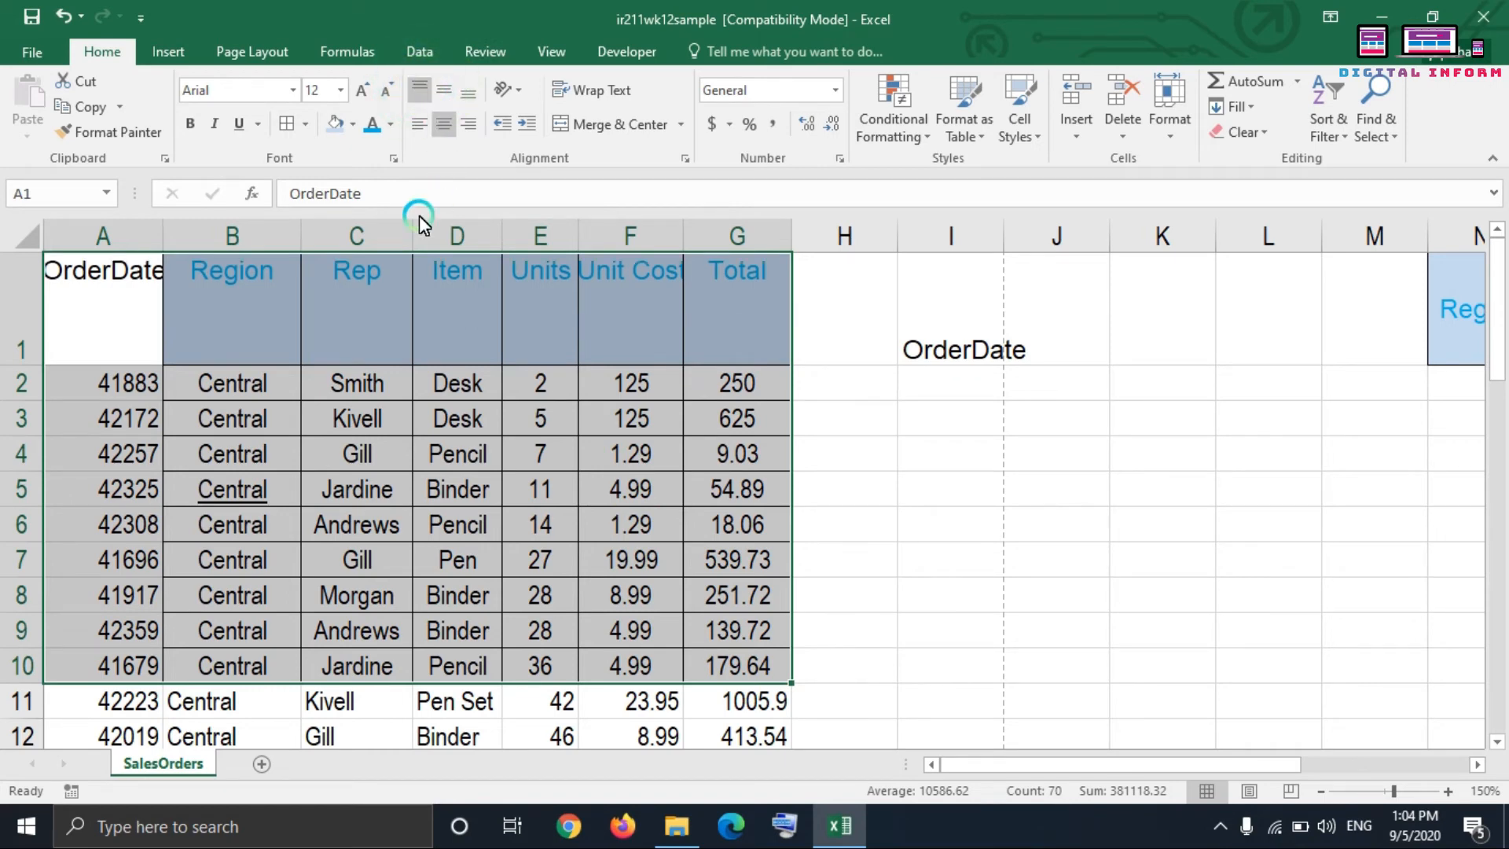
click(451, 91)
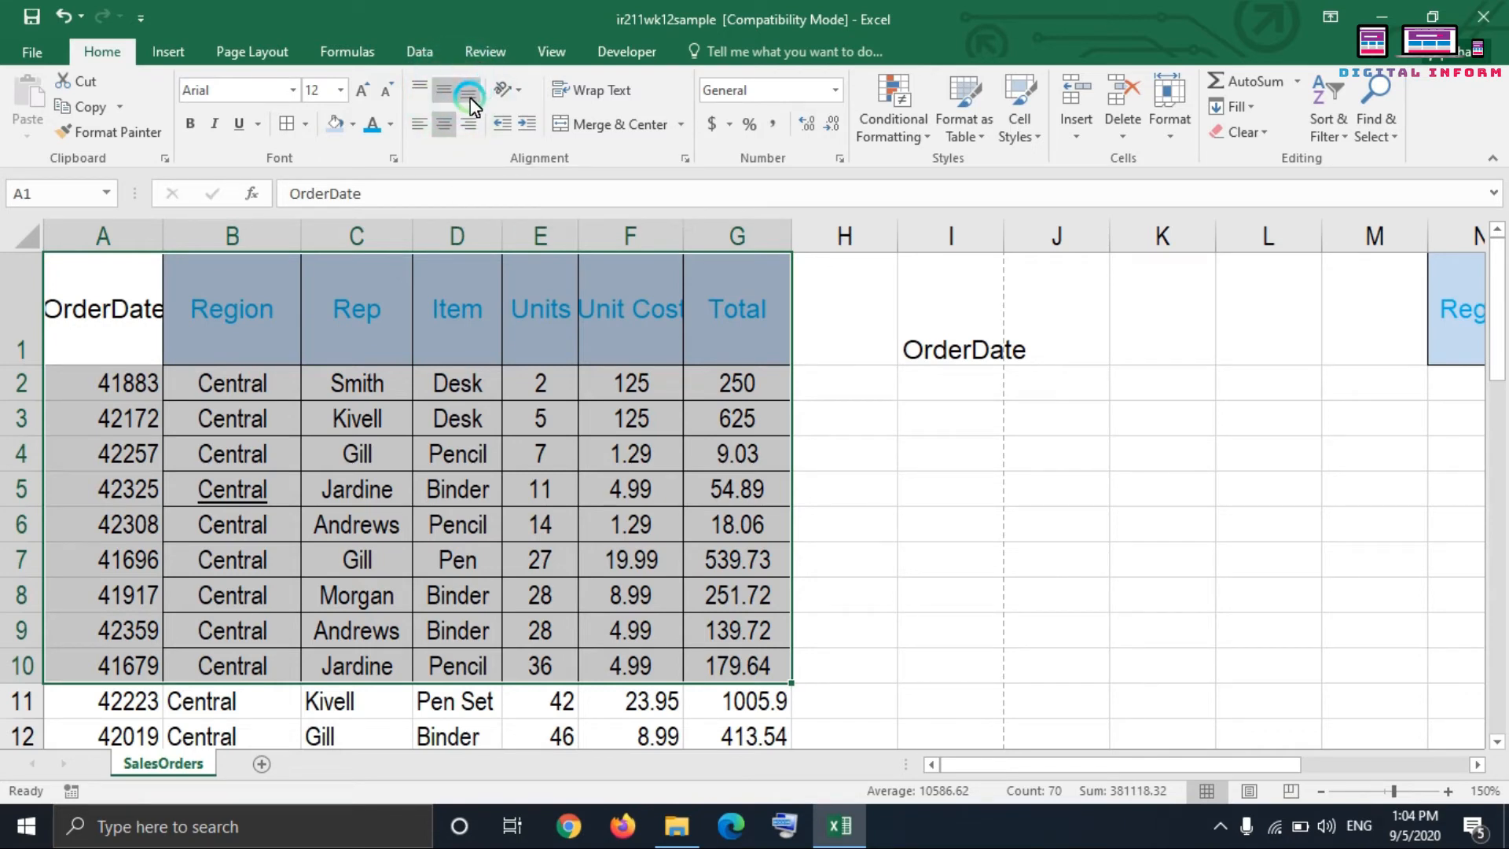
click(470, 100)
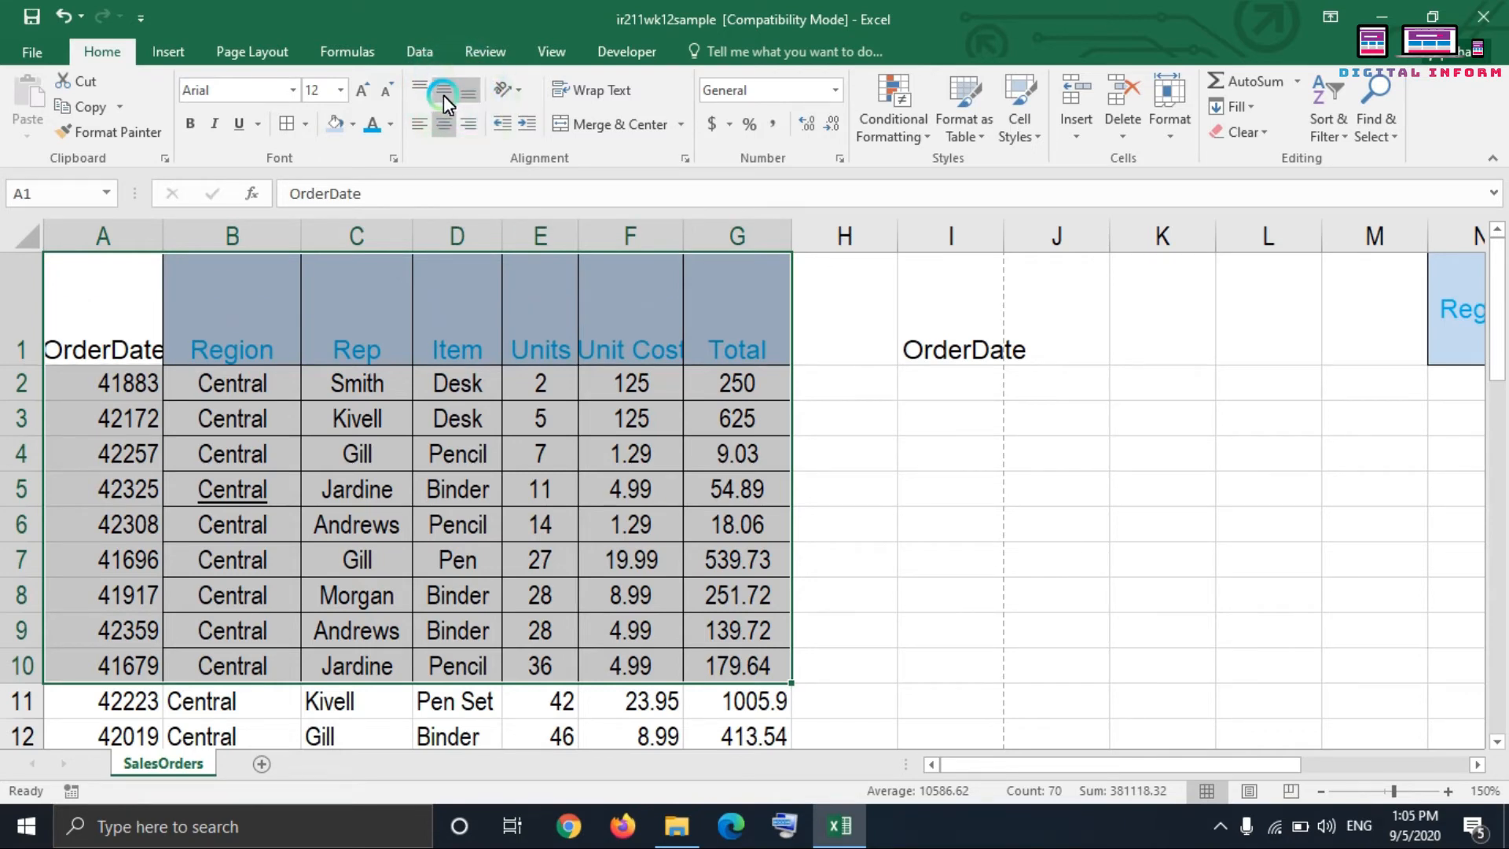
Step: Apply middle vertical alignment to table range A1:G10, and apply left, center and right horizontal alignment in turn
click(442, 92)
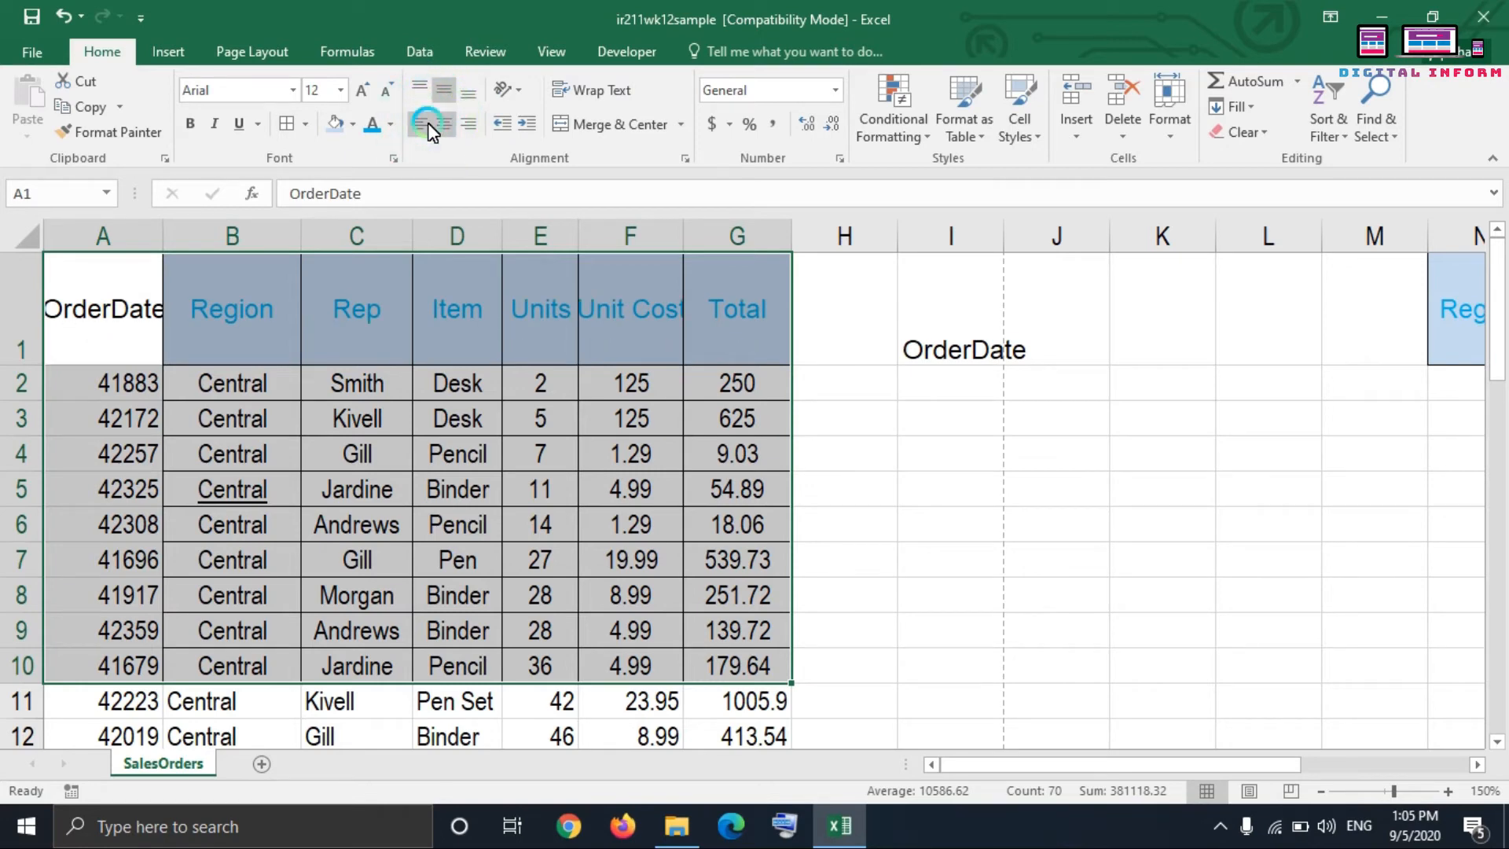
click(429, 124)
click(448, 123)
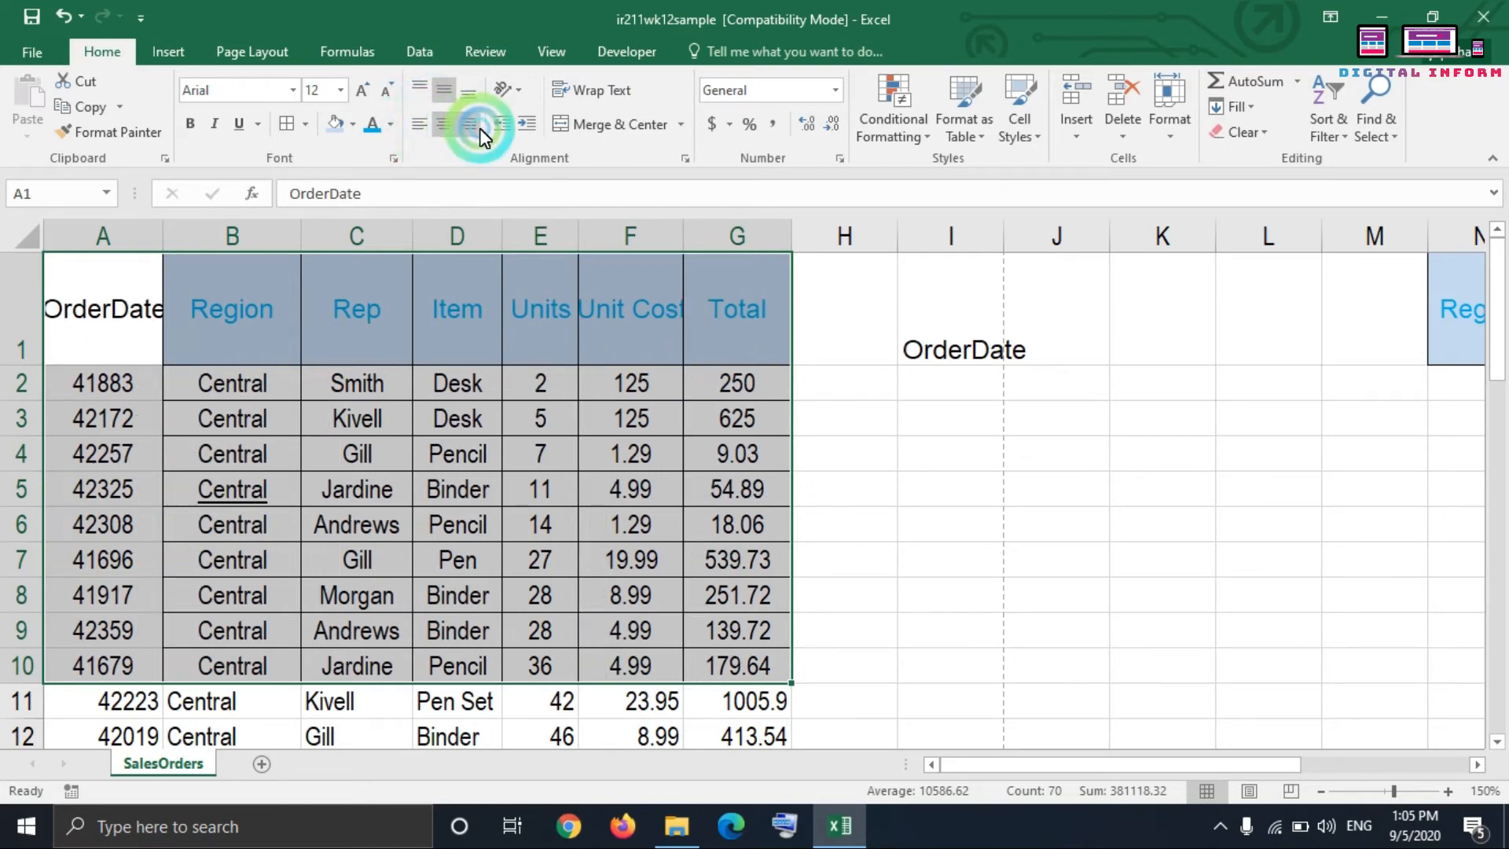
click(471, 130)
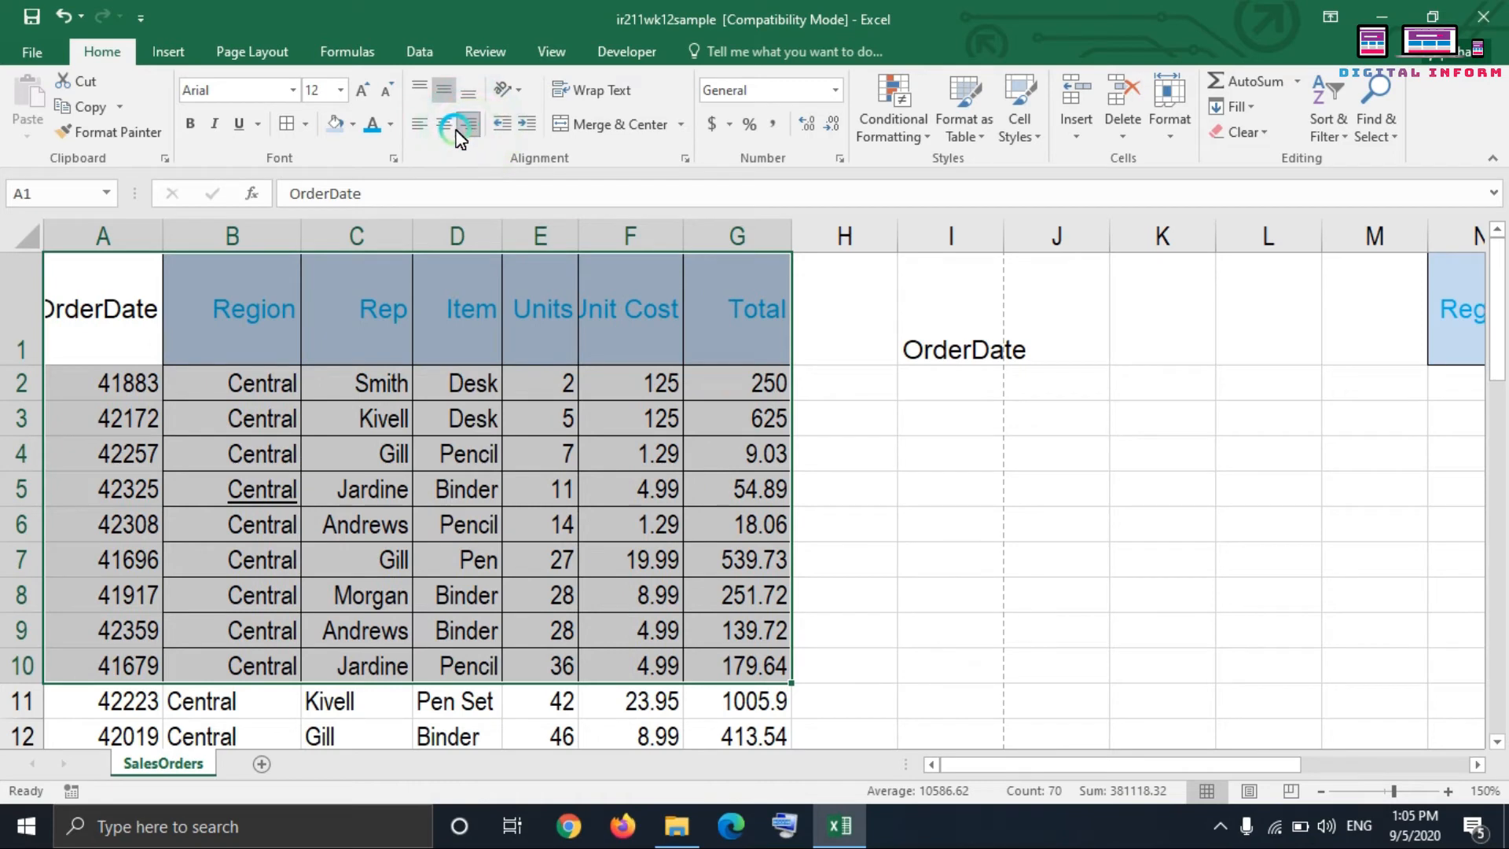
Step: Angle the text in A1:G10 counterclockwise and set it back to horizontal
click(521, 96)
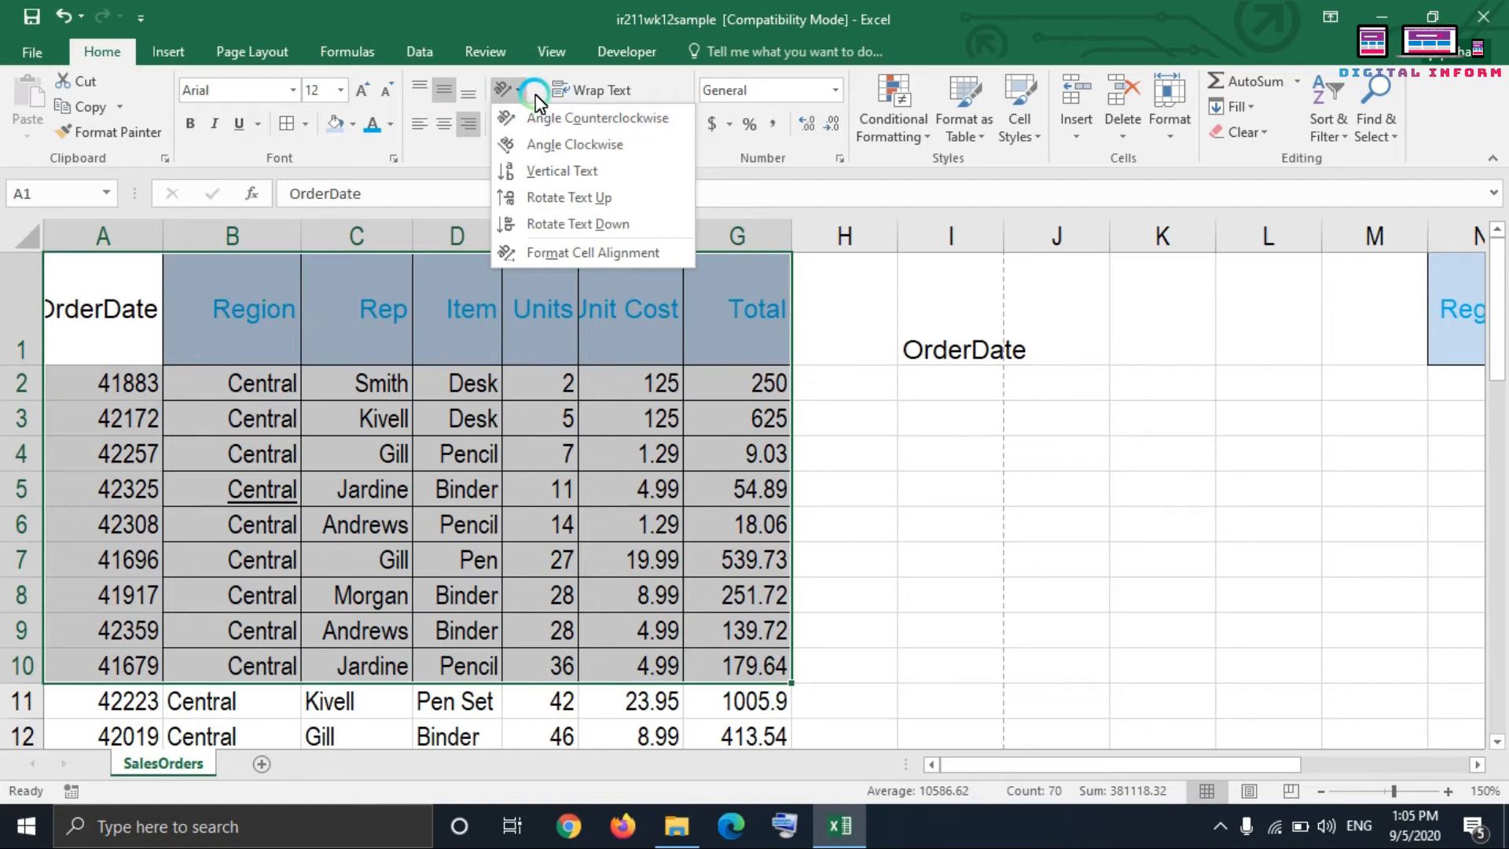
click(578, 118)
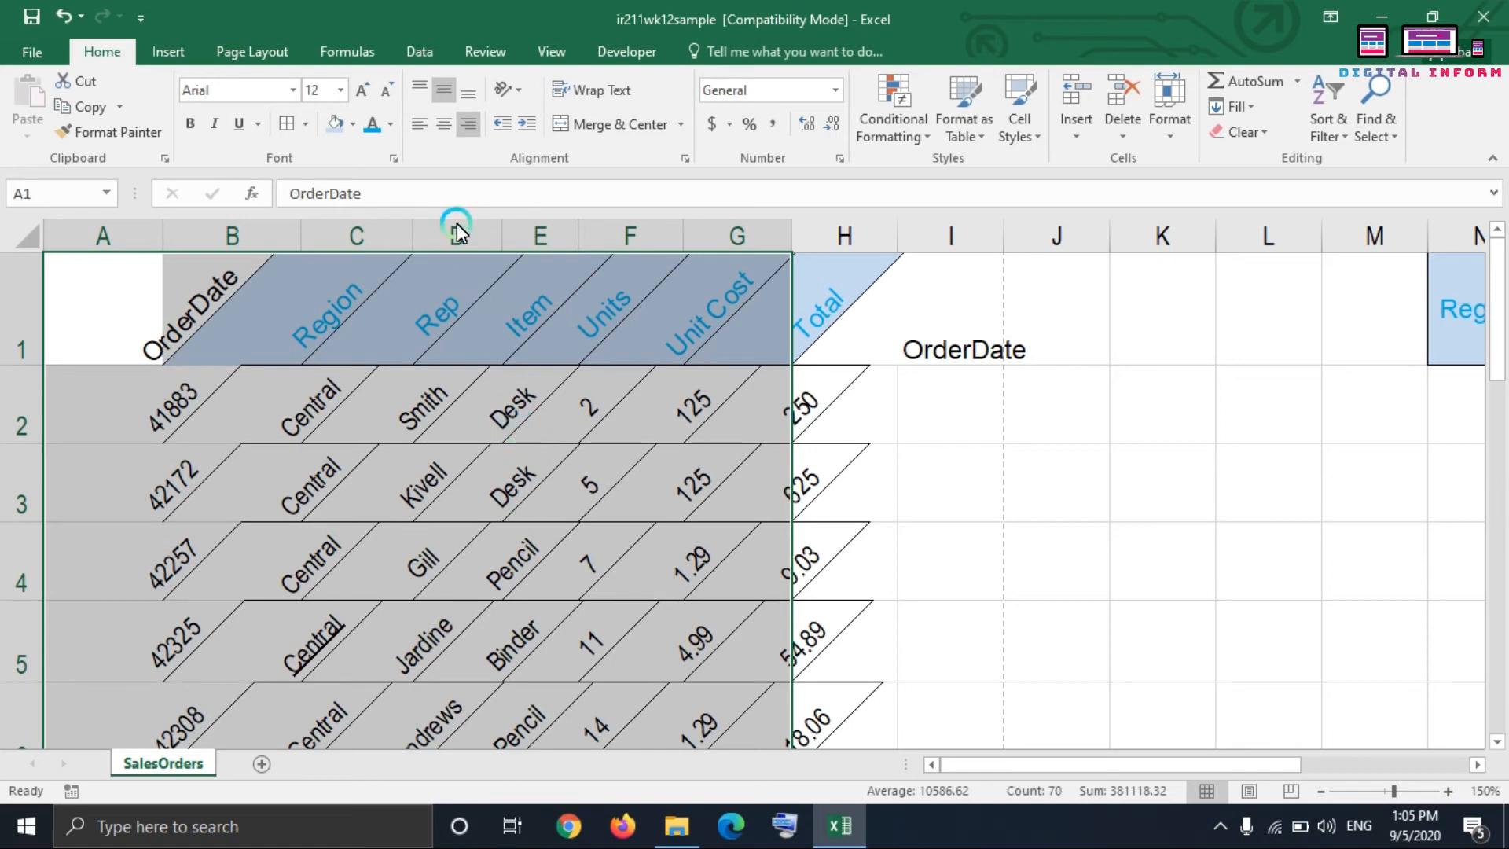
click(507, 89)
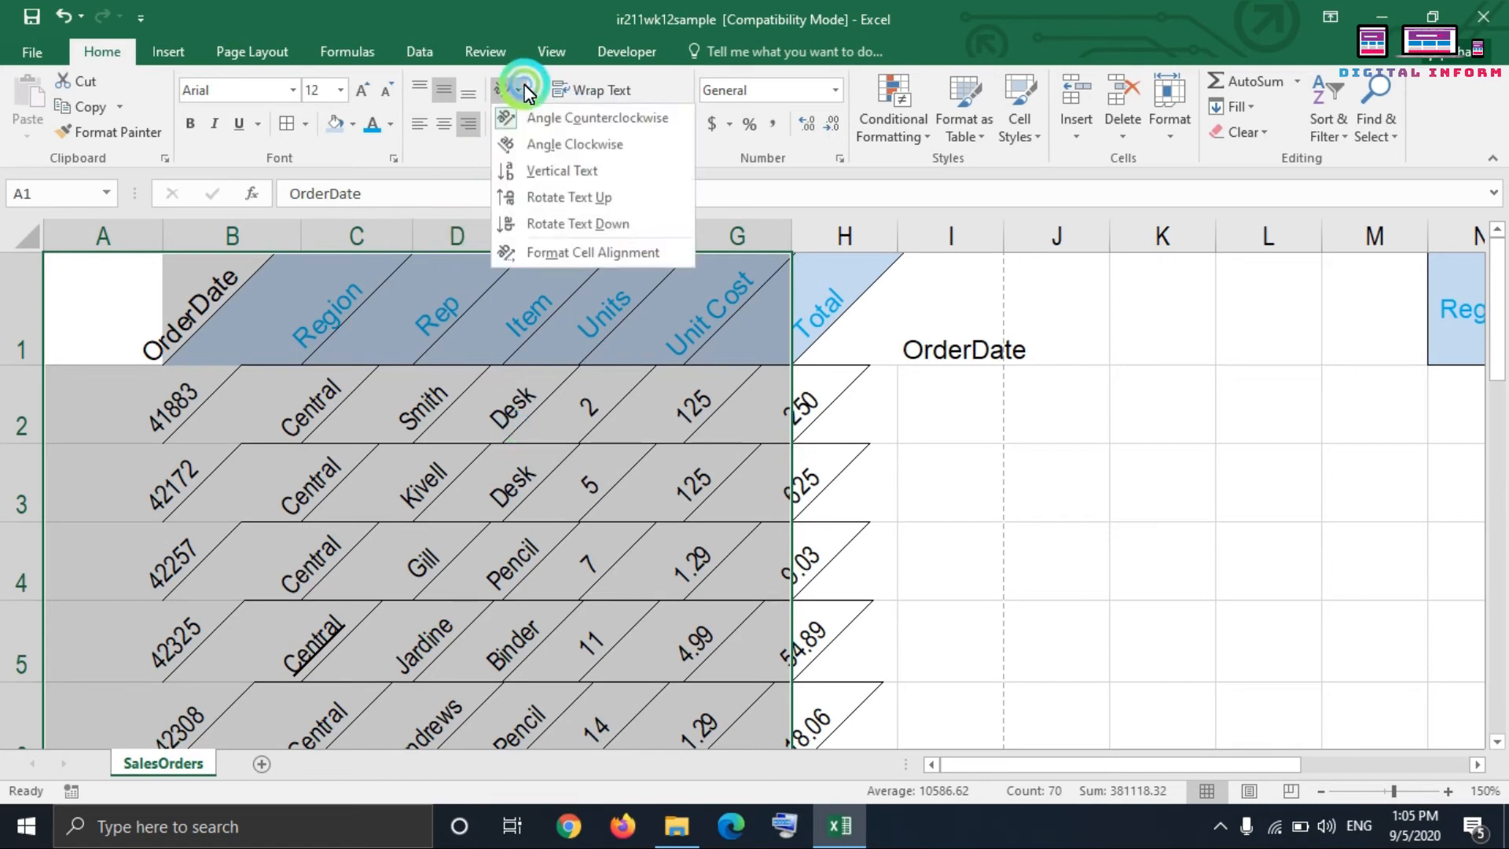
click(539, 116)
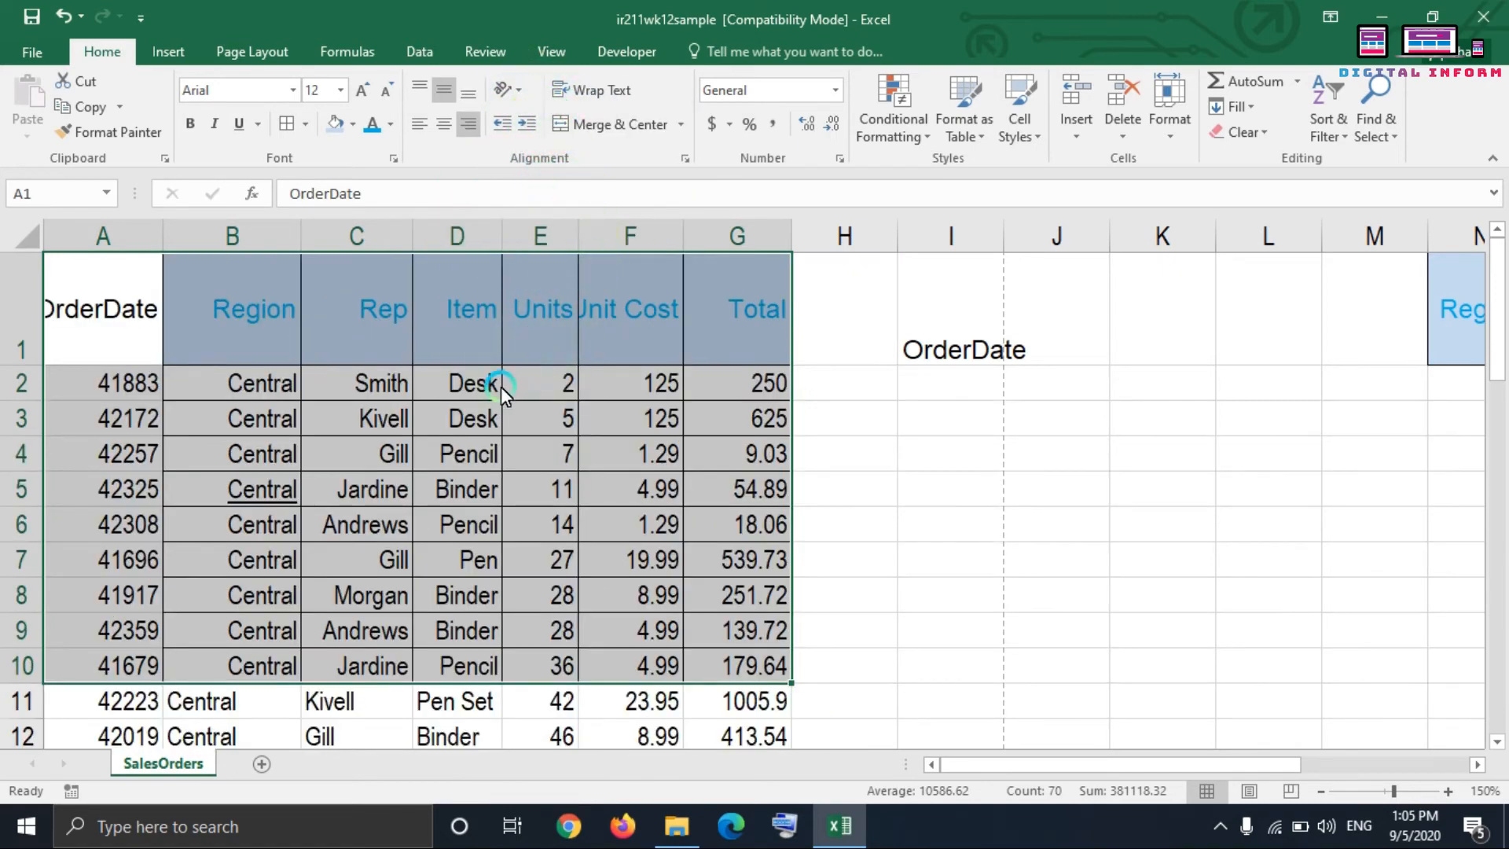
Step: Increase and decrease the indent of table range A1:G10 several times, leaving the contents indented from the right cell edges
click(525, 126)
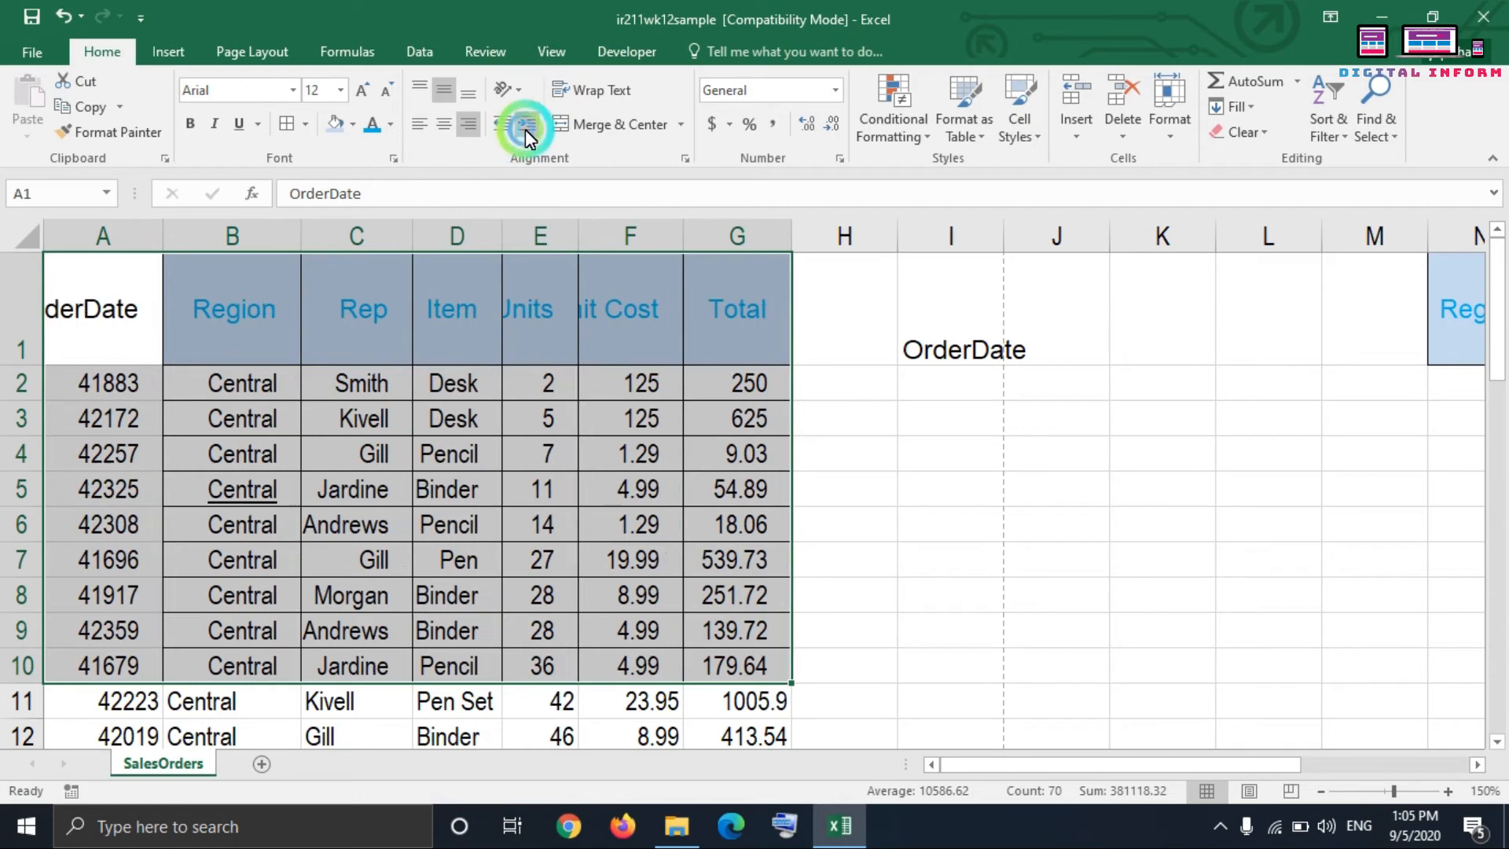
click(526, 125)
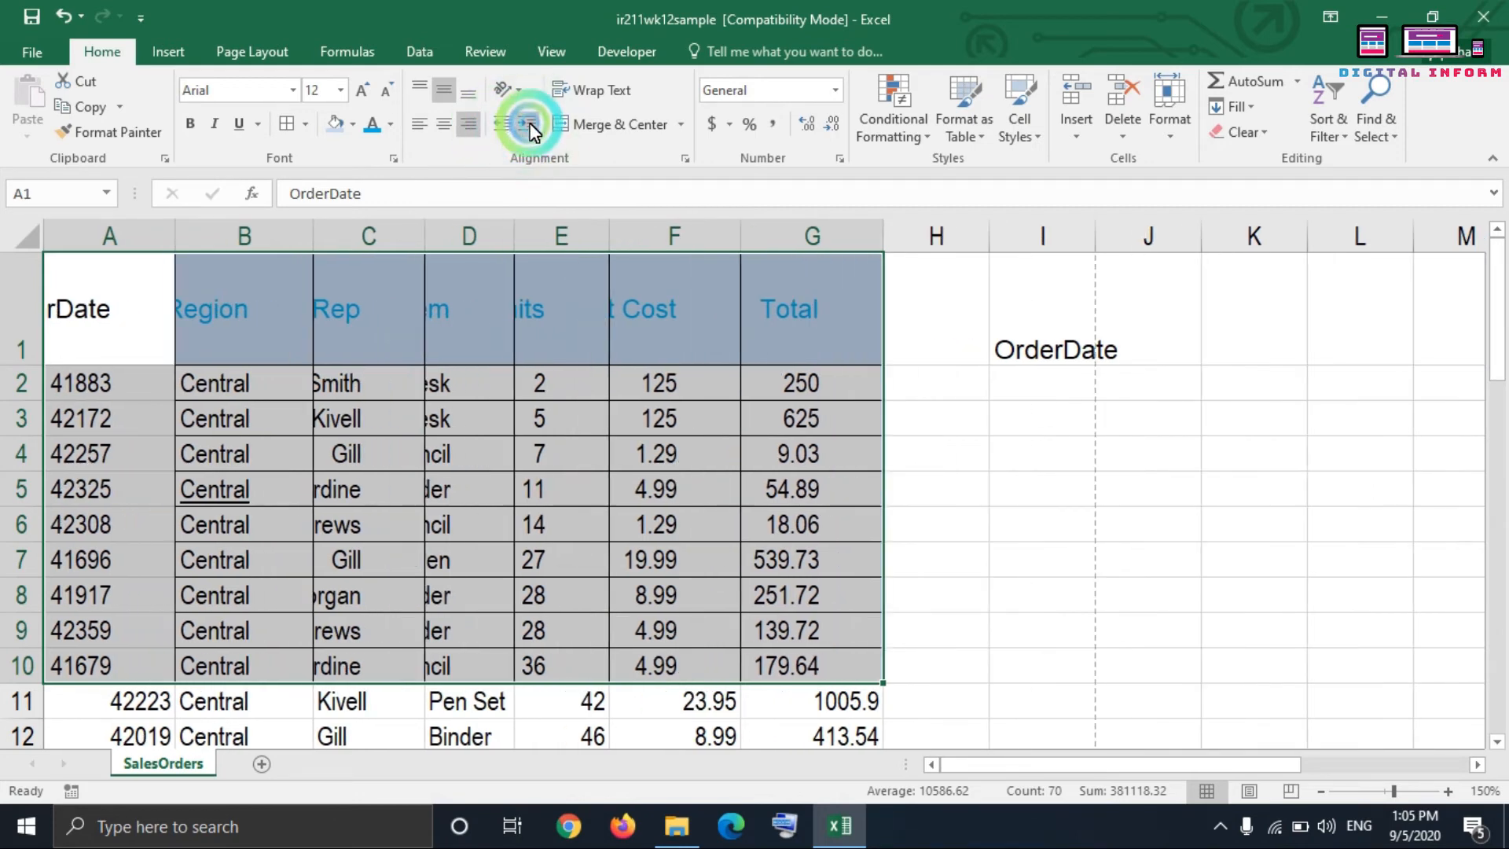
click(528, 126)
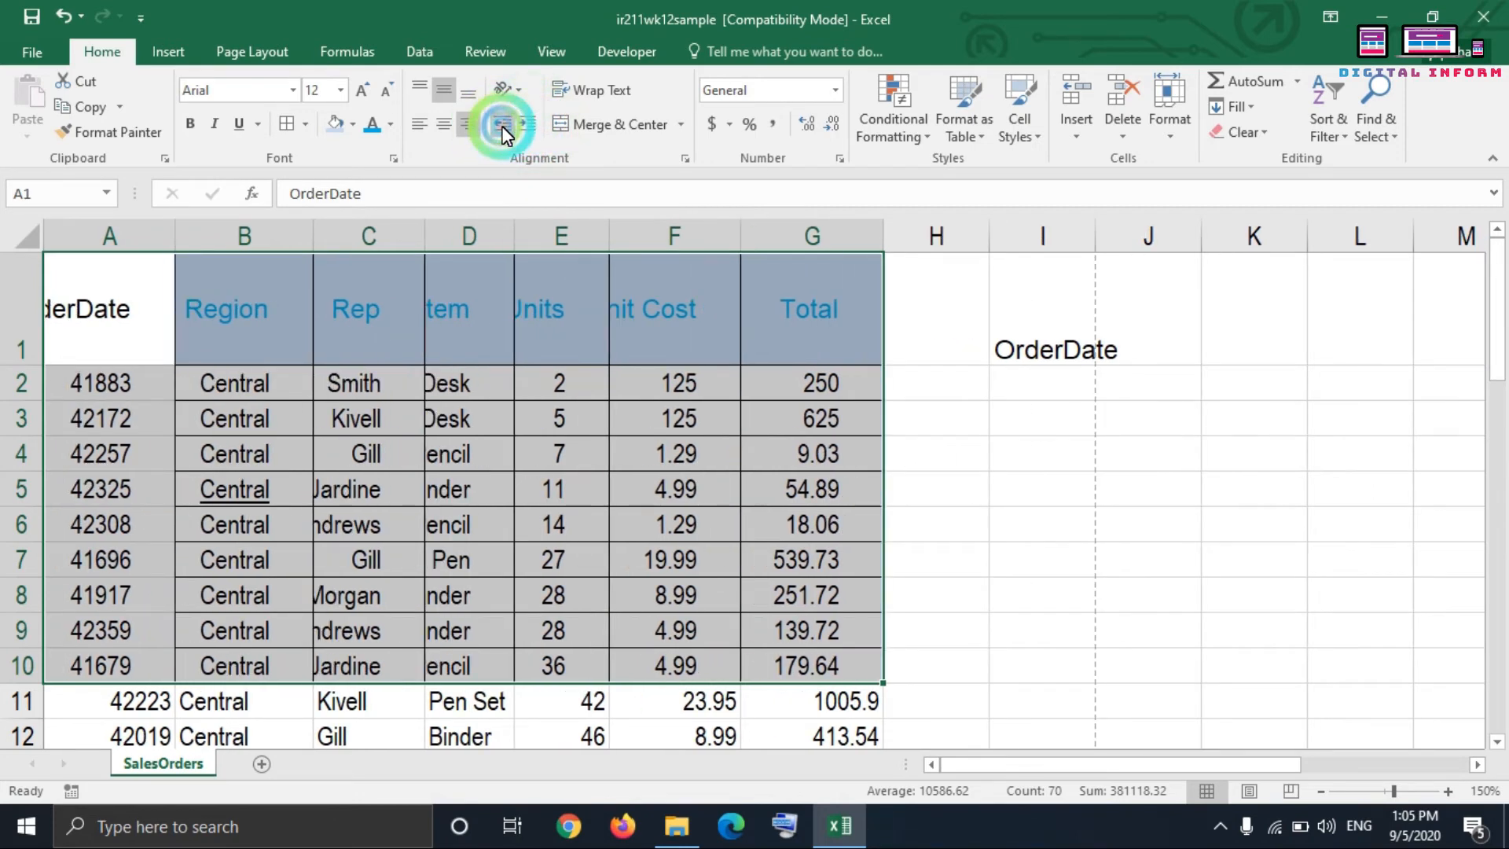
click(501, 126)
click(501, 125)
click(527, 131)
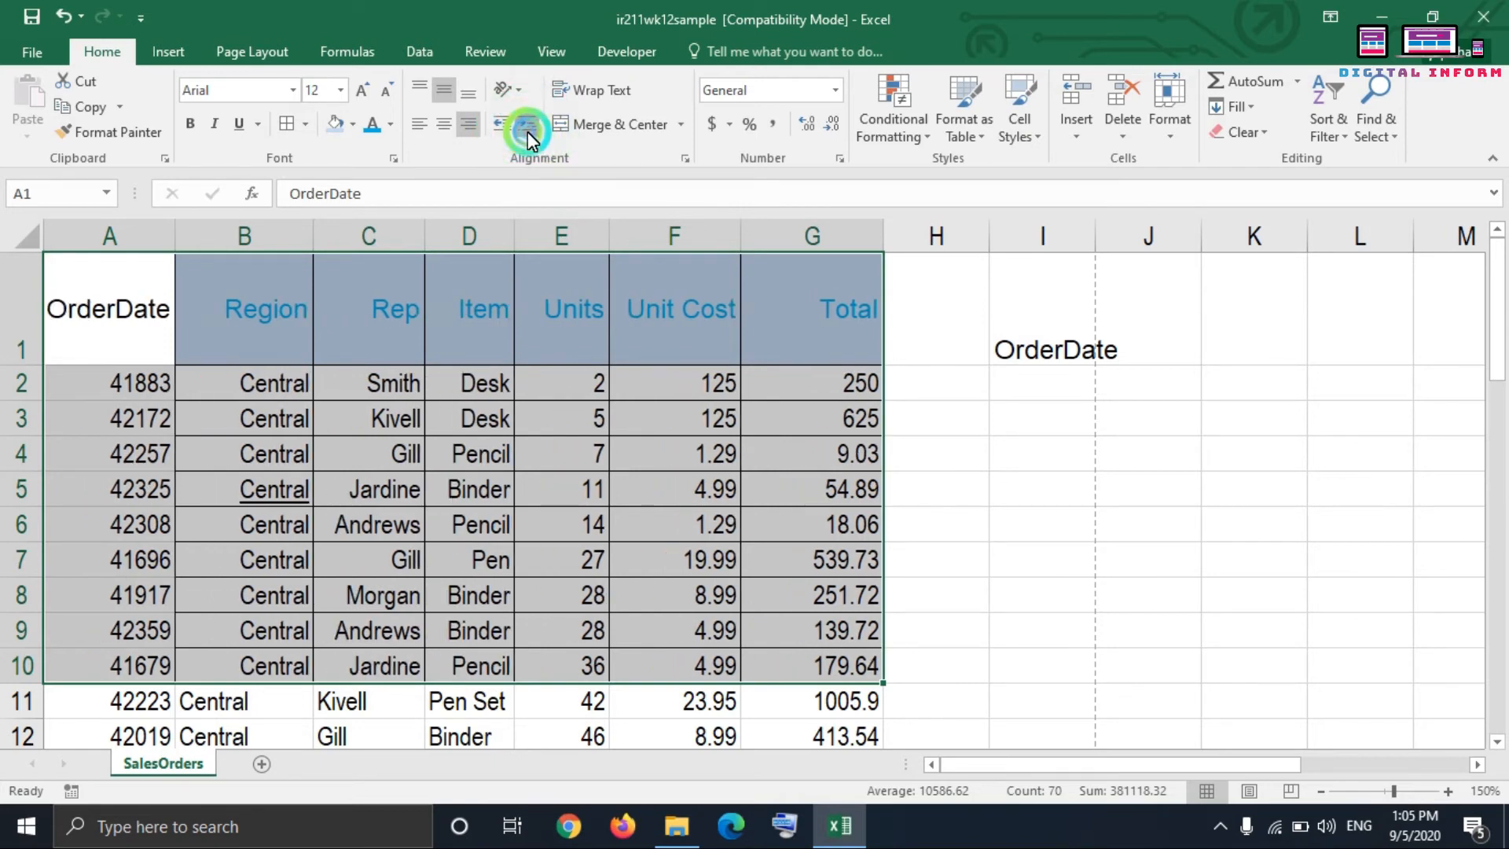
click(527, 130)
click(526, 131)
click(501, 129)
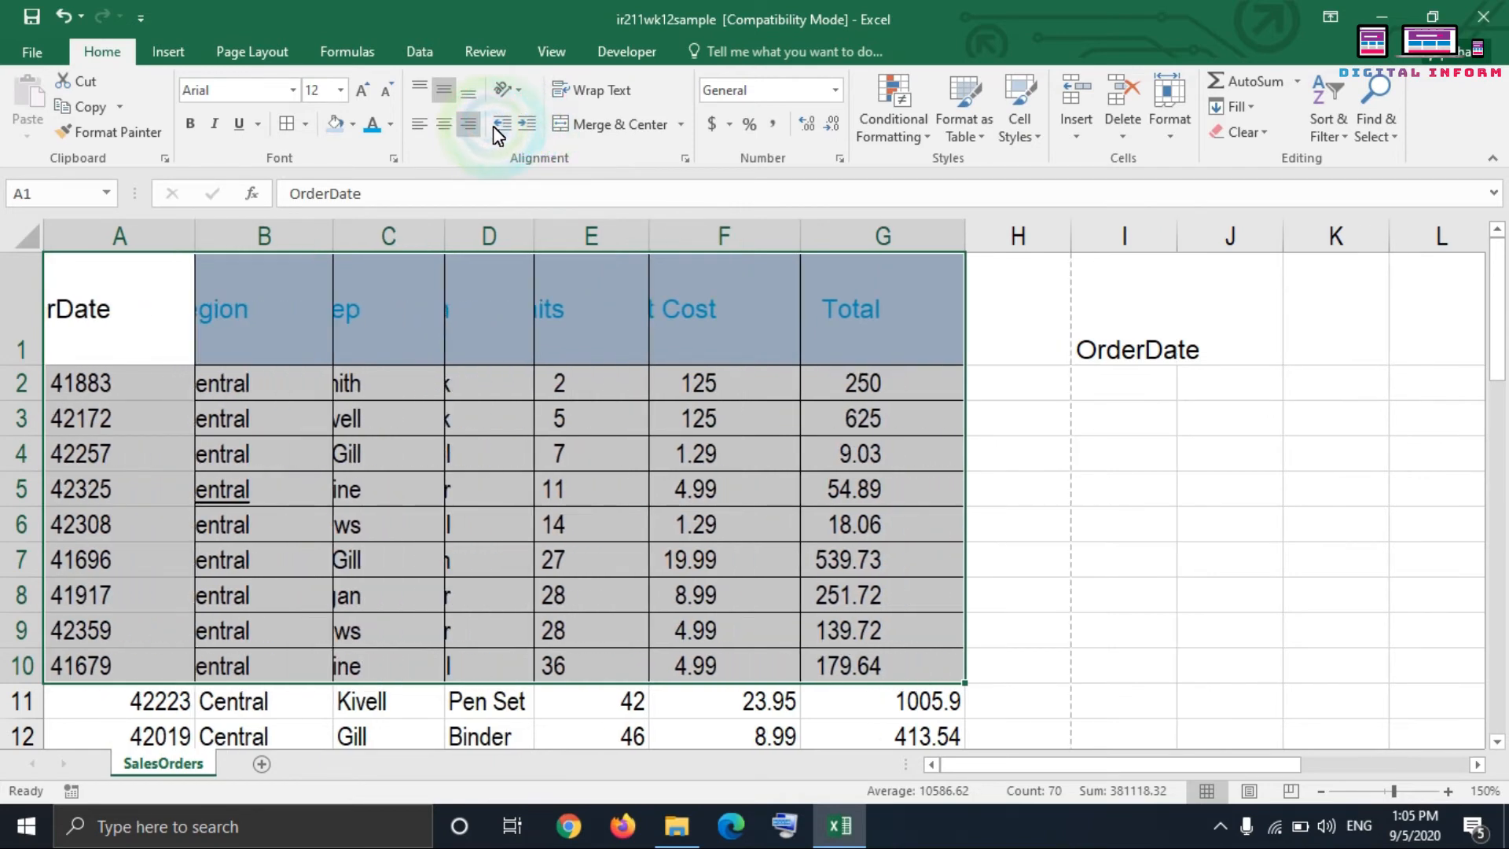
click(503, 126)
click(440, 124)
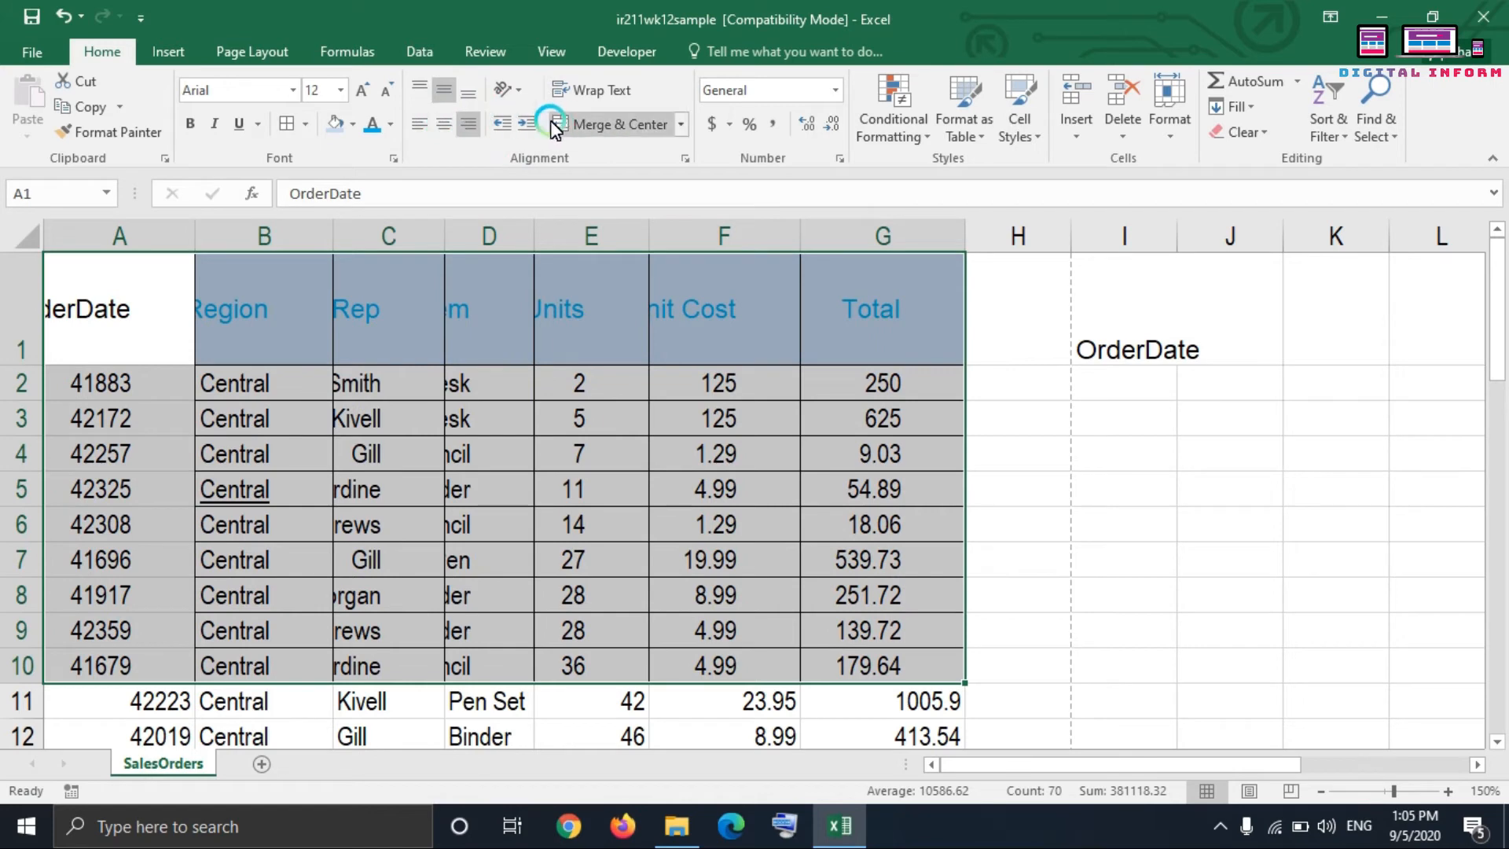
click(495, 126)
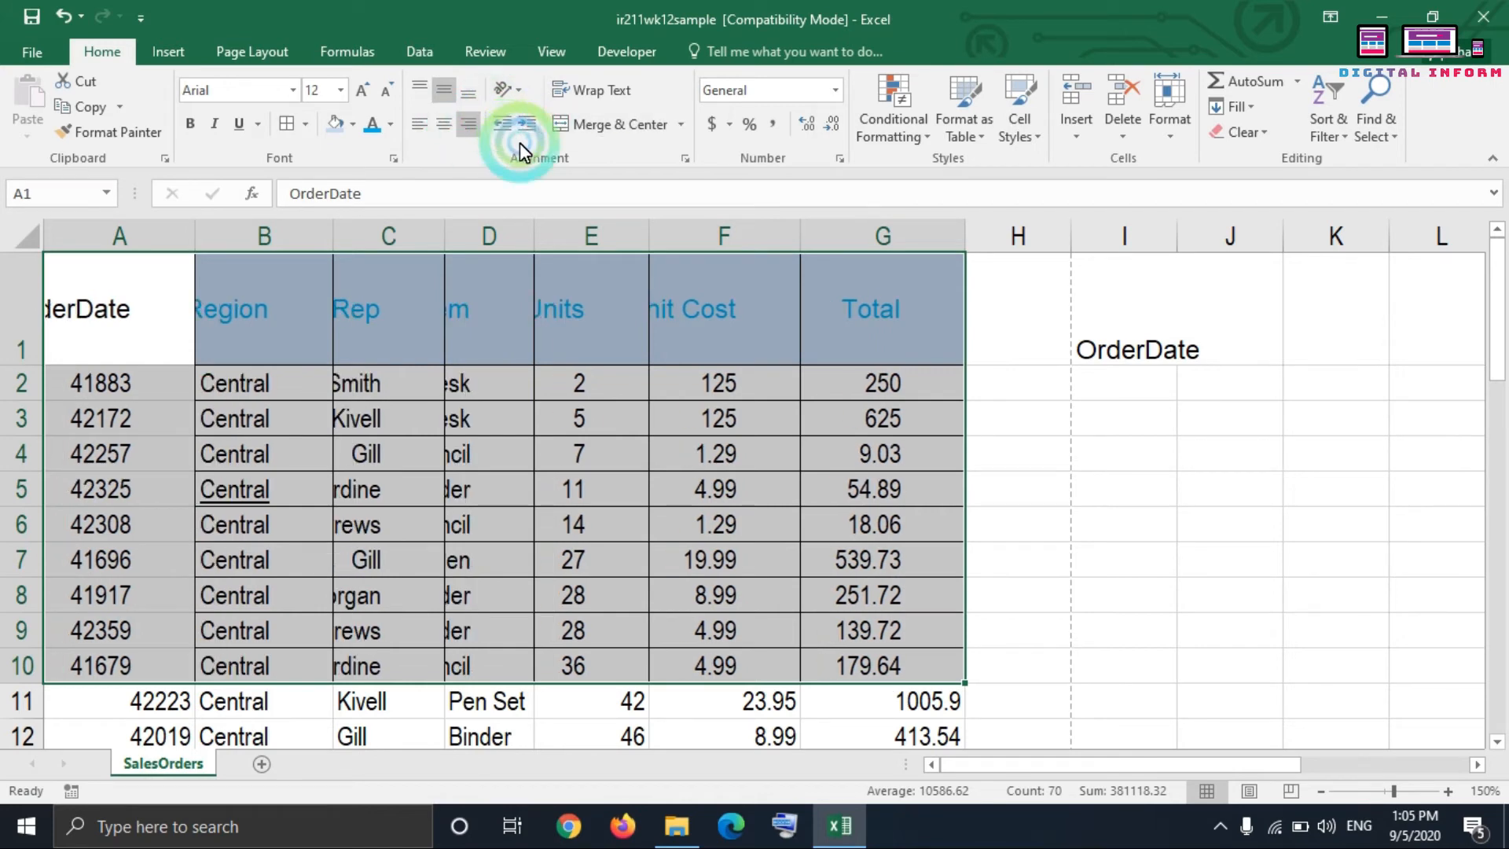
click(503, 128)
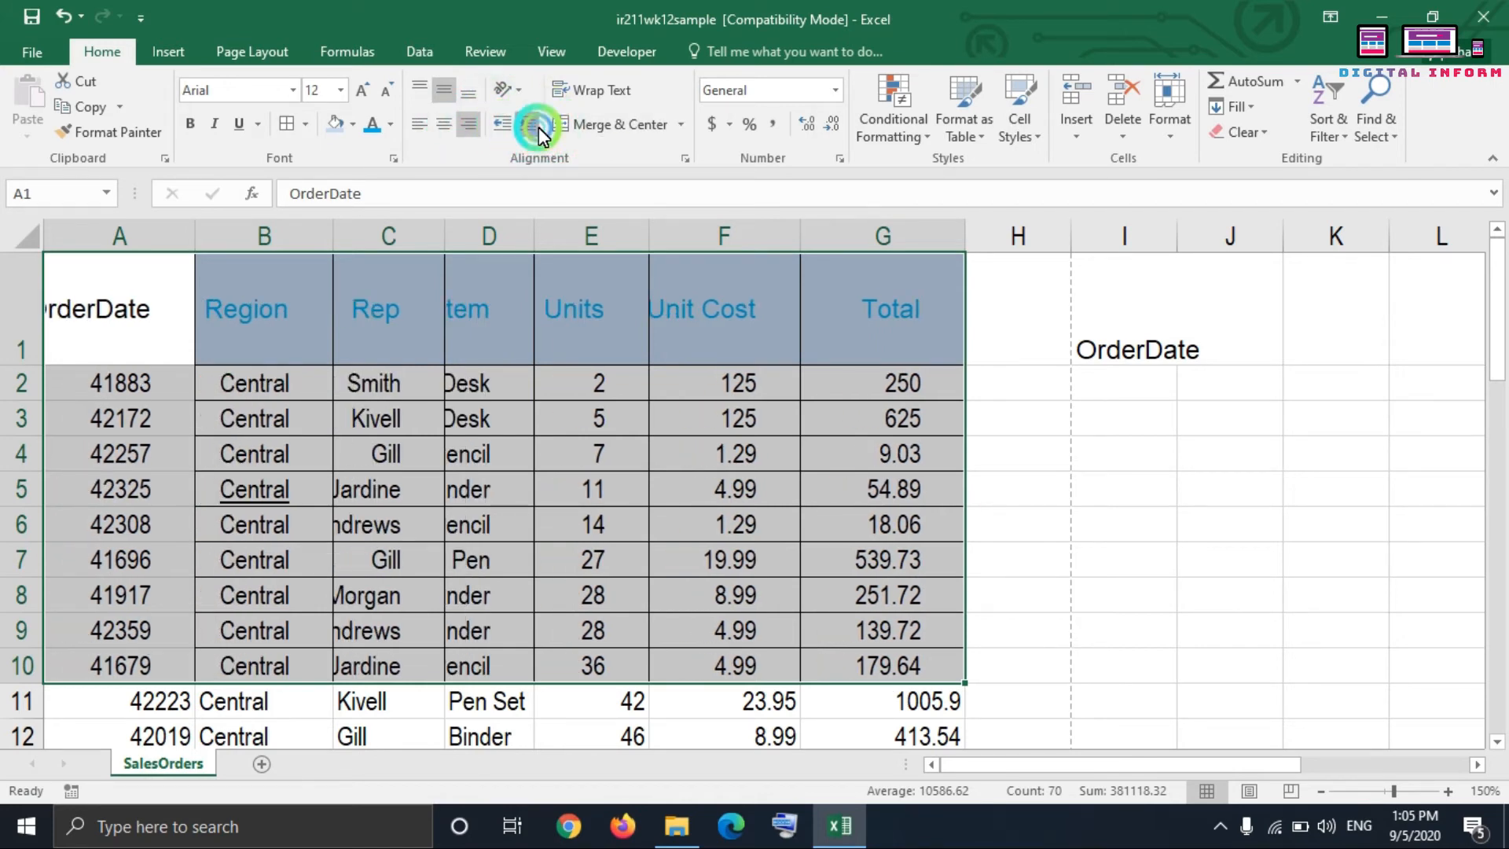
click(539, 127)
click(501, 124)
click(528, 116)
click(530, 116)
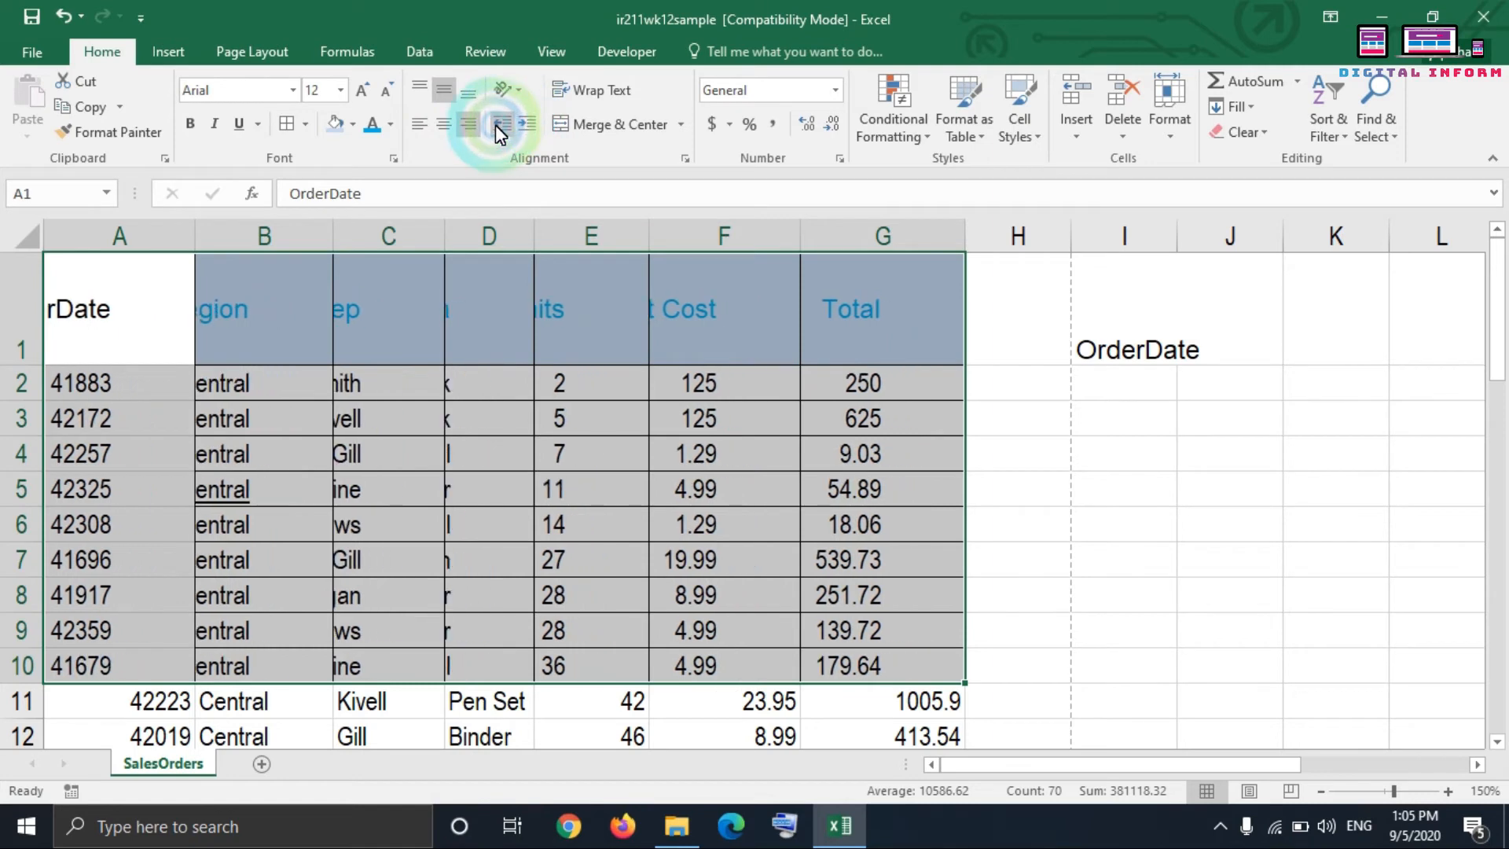
click(497, 126)
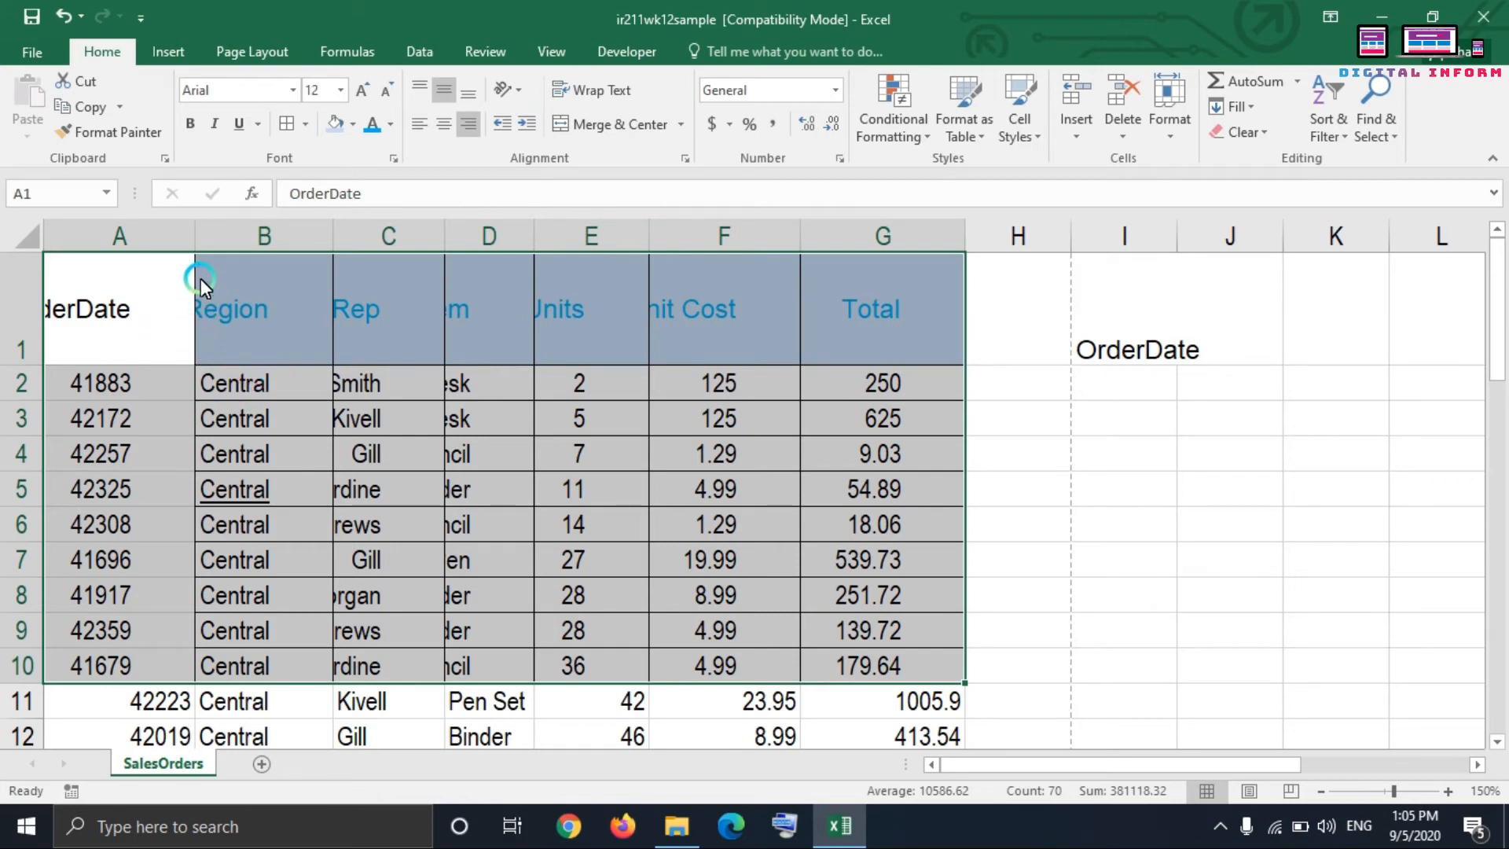
Step: Center the OrderDate header in A1 horizontally, and resize its cell with a much narrower column A and slightly taller row 1
click(120, 295)
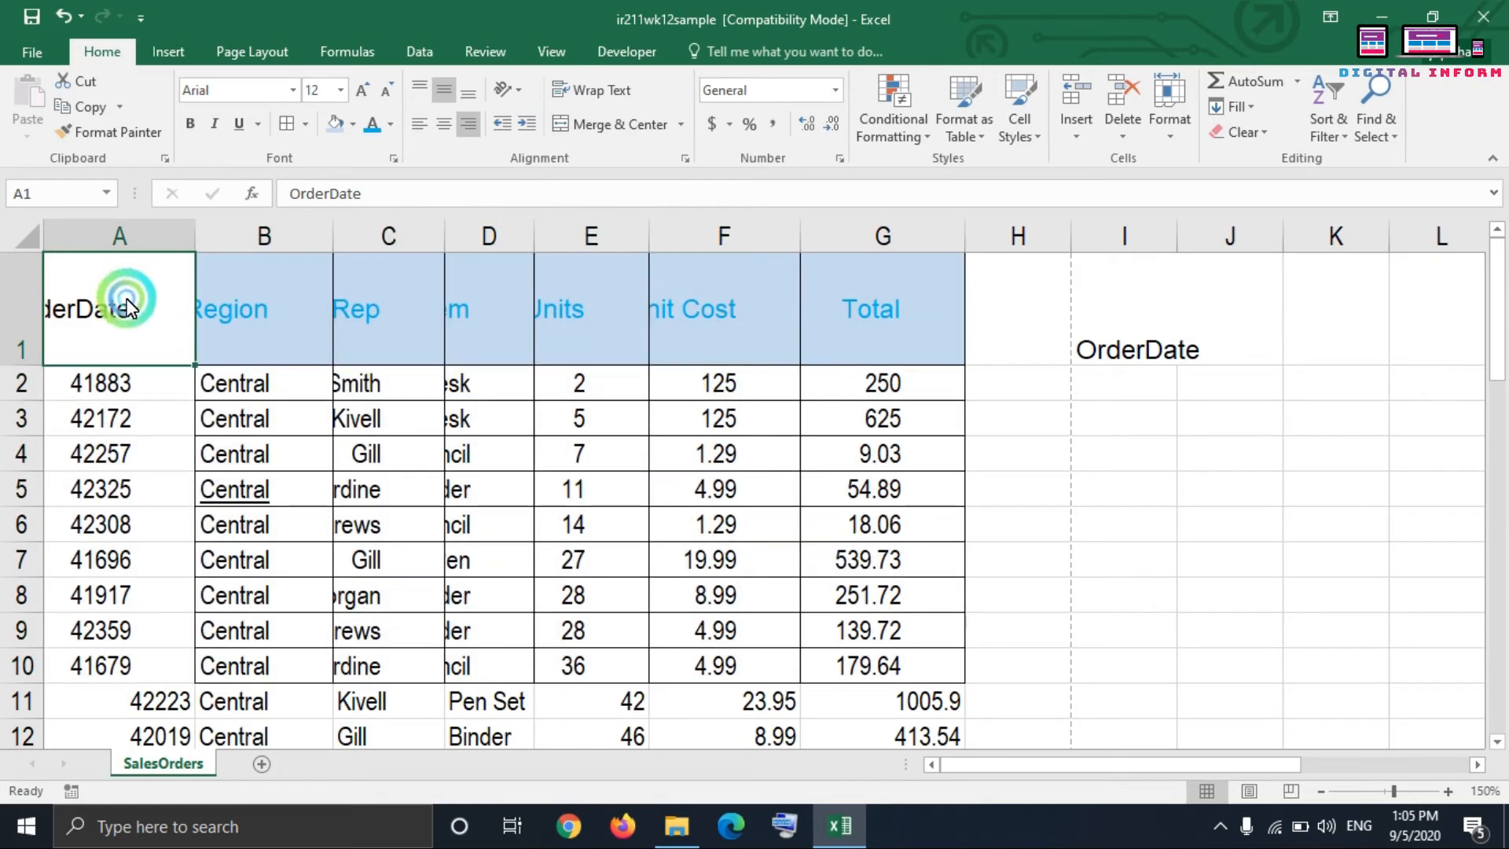
click(445, 124)
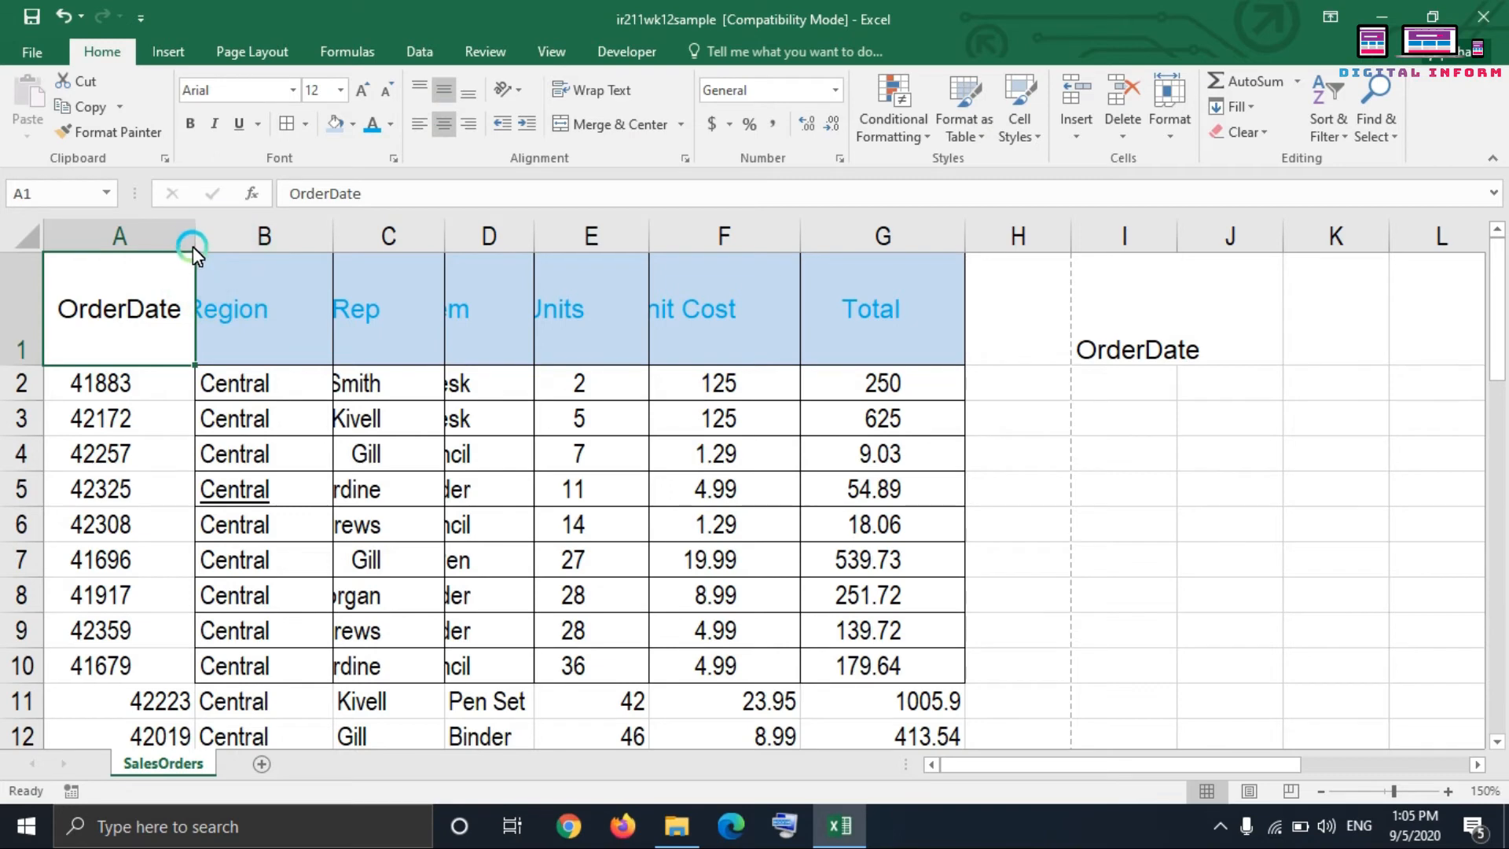
drag(192, 247, 96, 237)
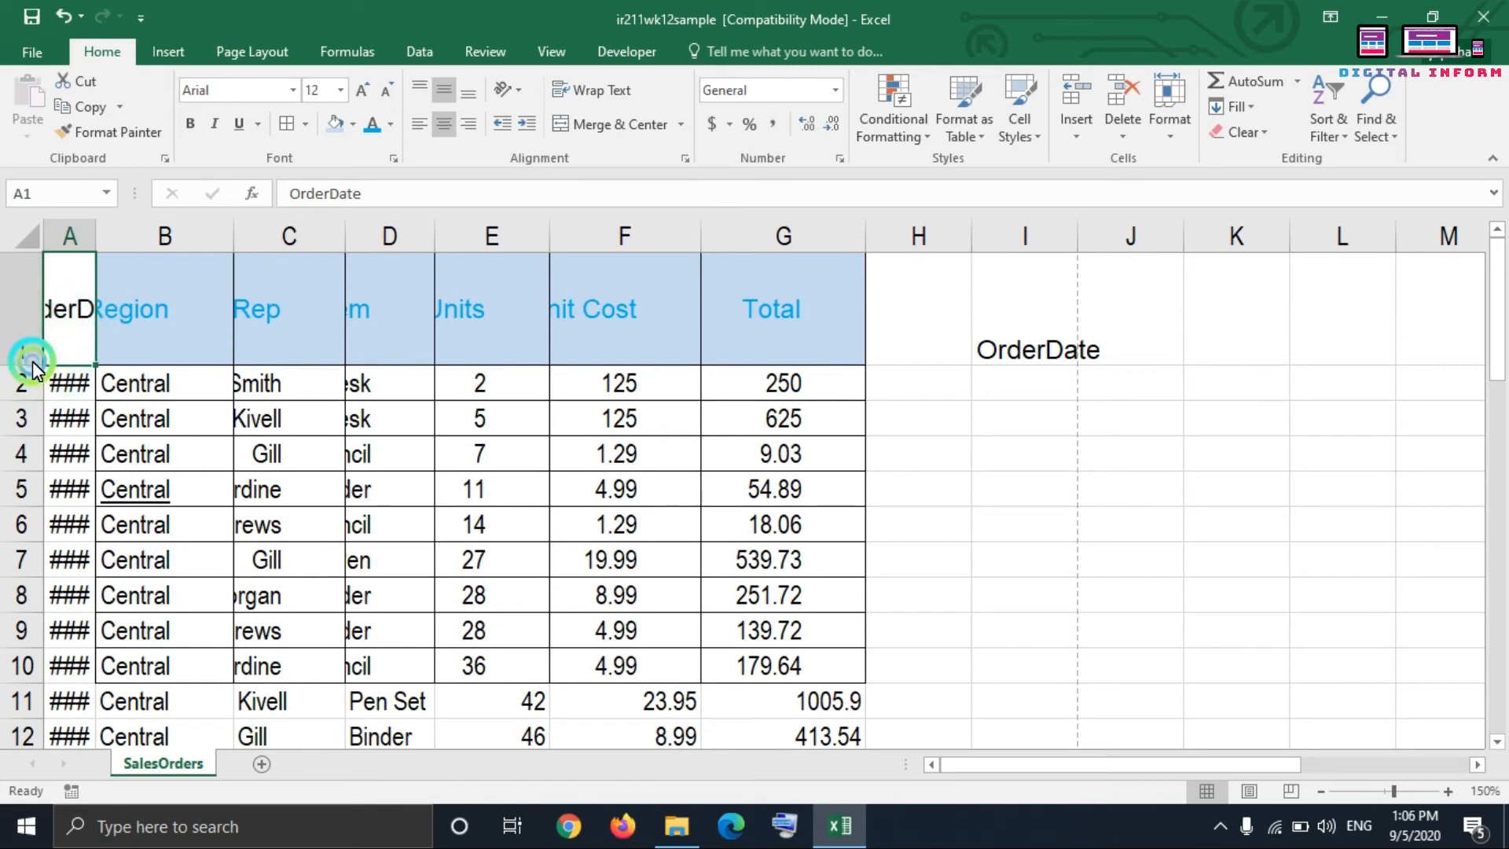
drag(31, 360, 31, 396)
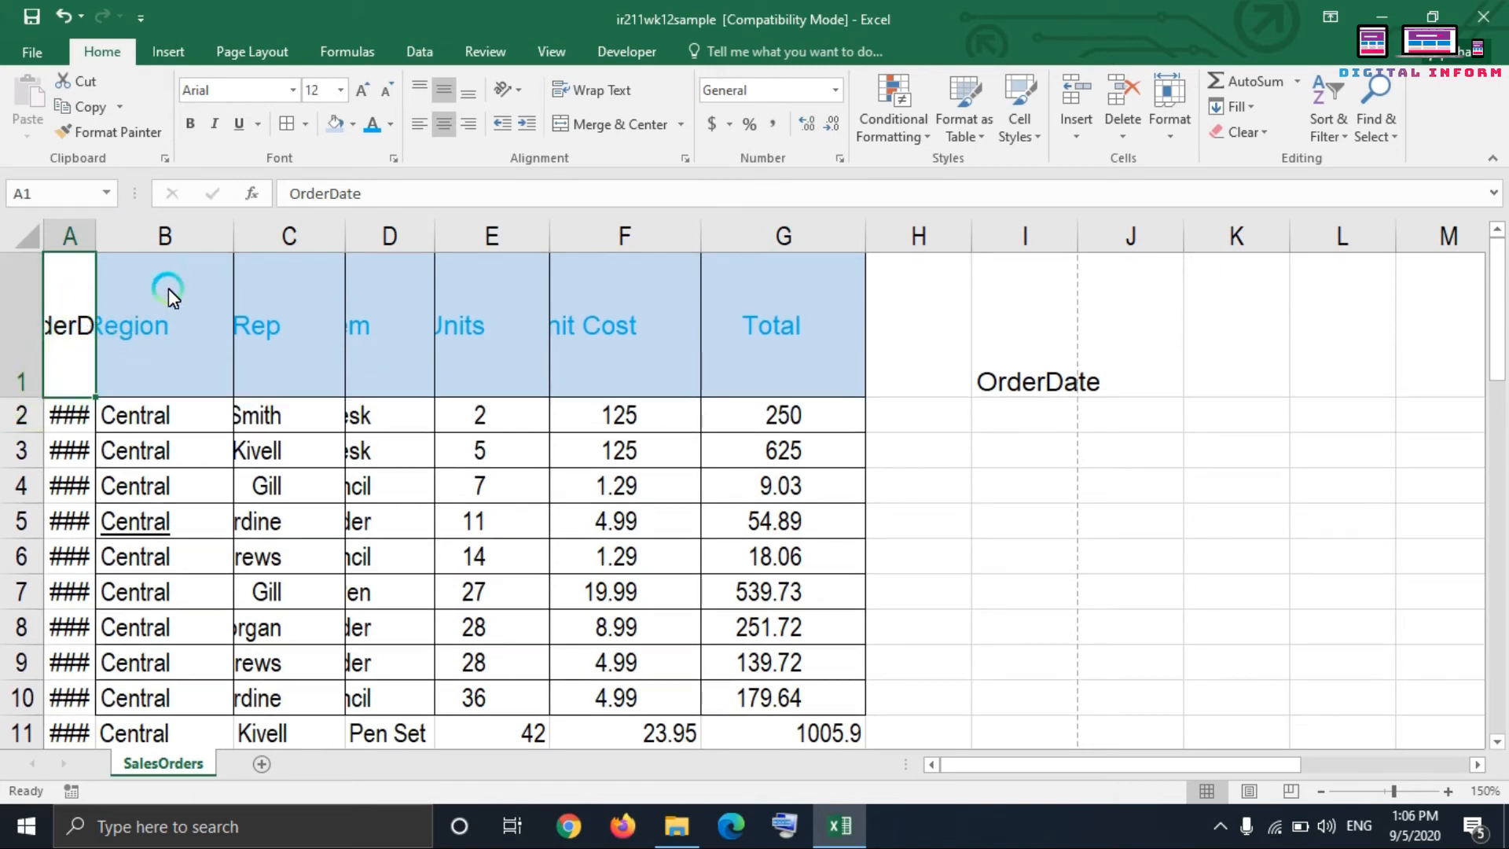
Step: Turn Wrap Text on and off twice for the OrderDate header in A1
click(604, 88)
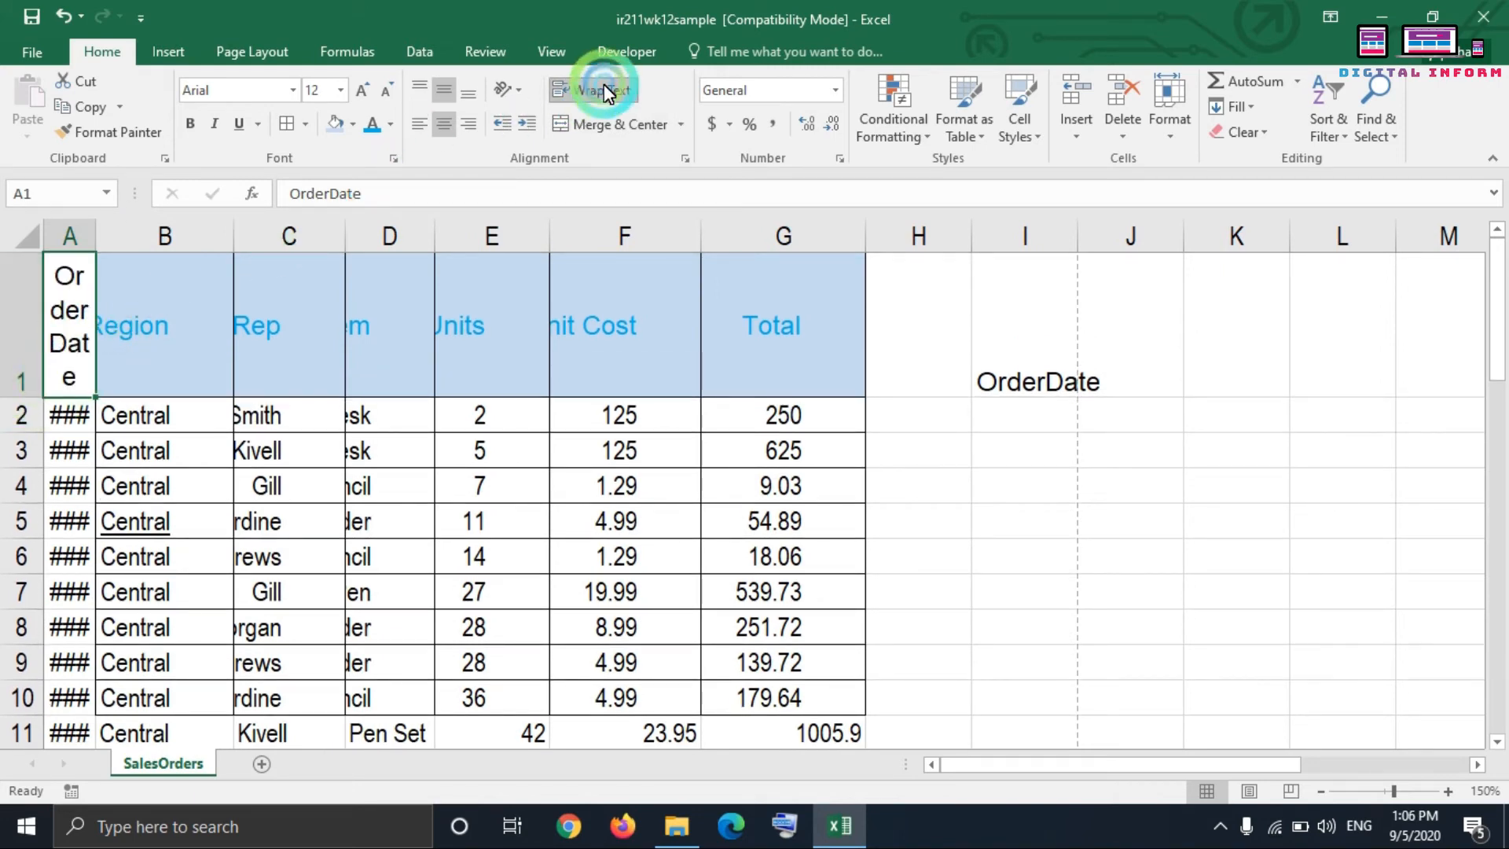
click(87, 280)
click(81, 313)
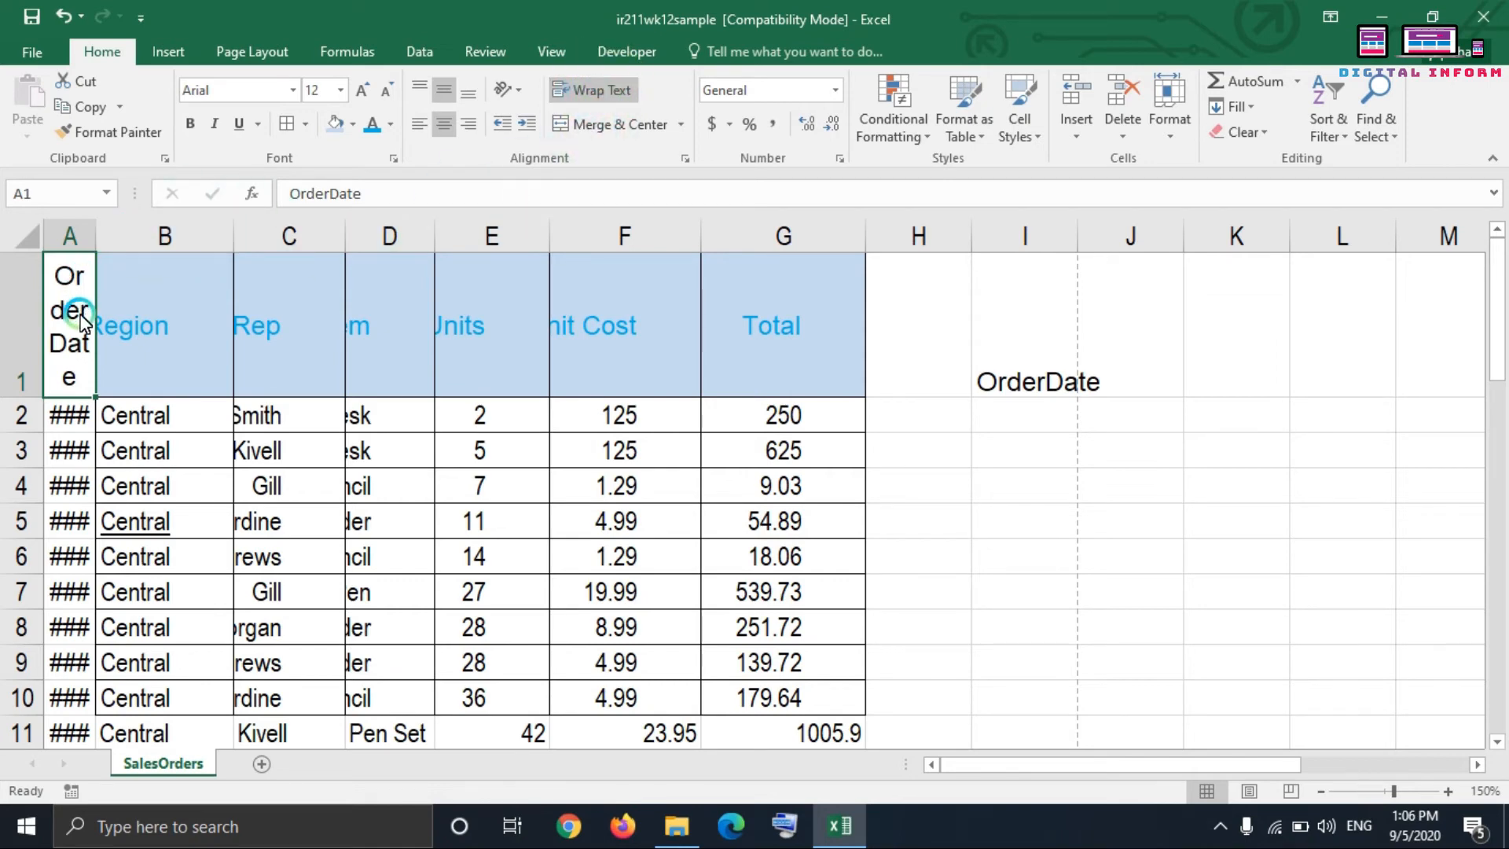
click(53, 327)
click(592, 88)
click(82, 307)
click(73, 325)
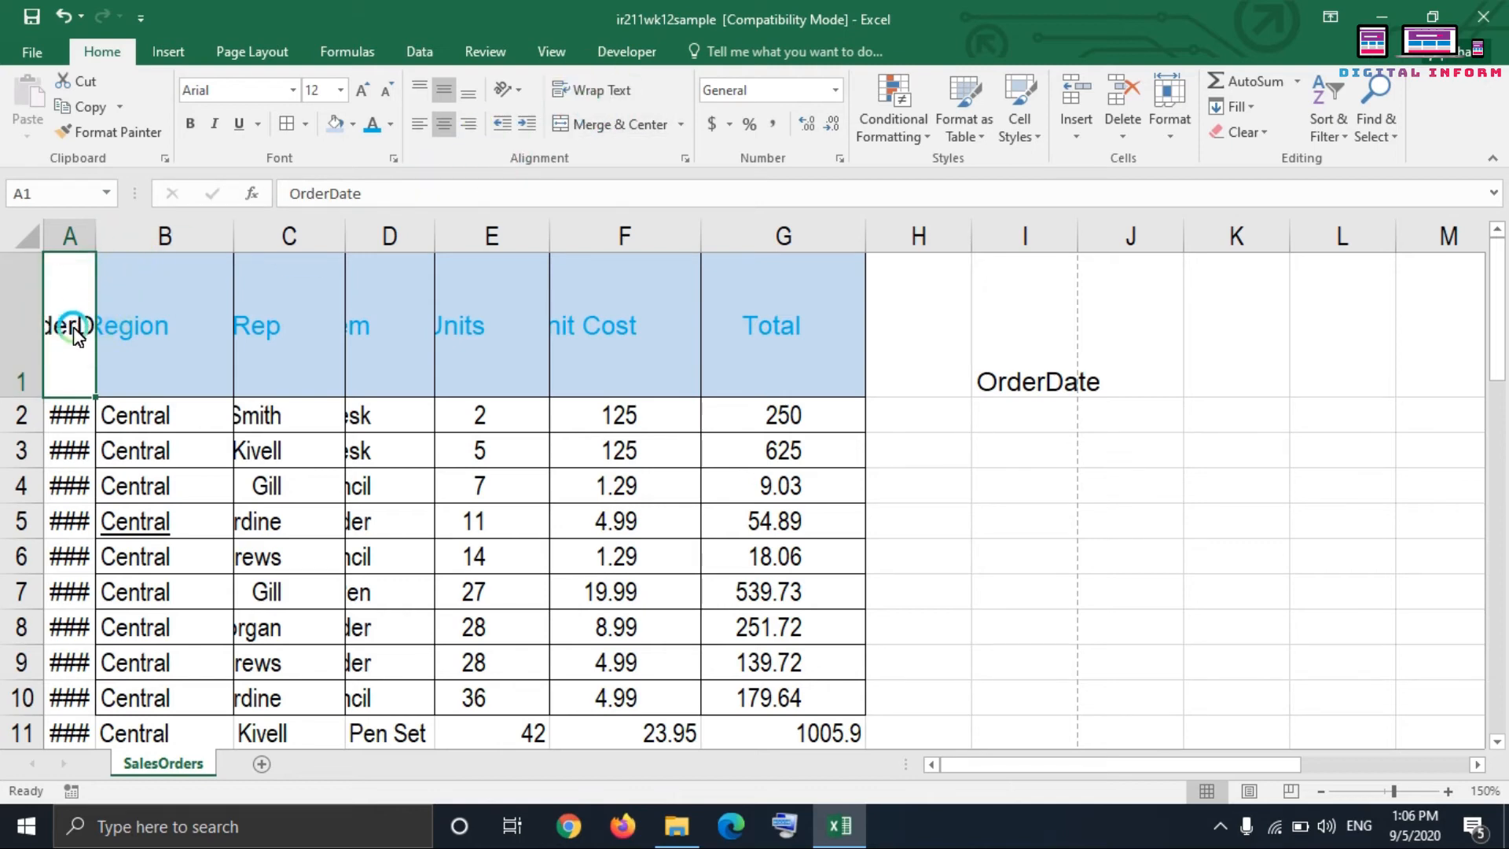
click(581, 93)
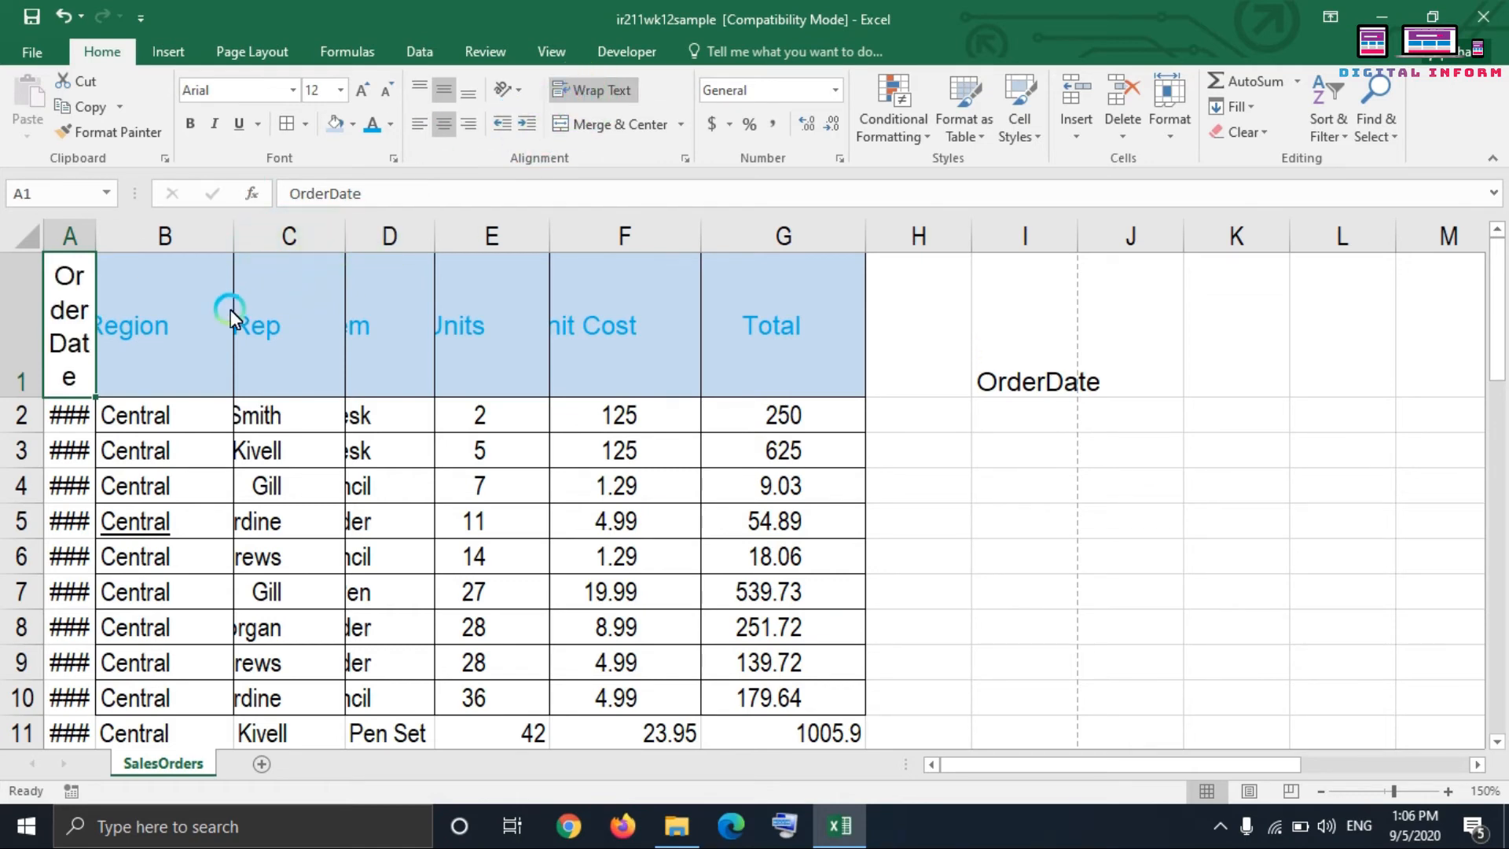
click(601, 99)
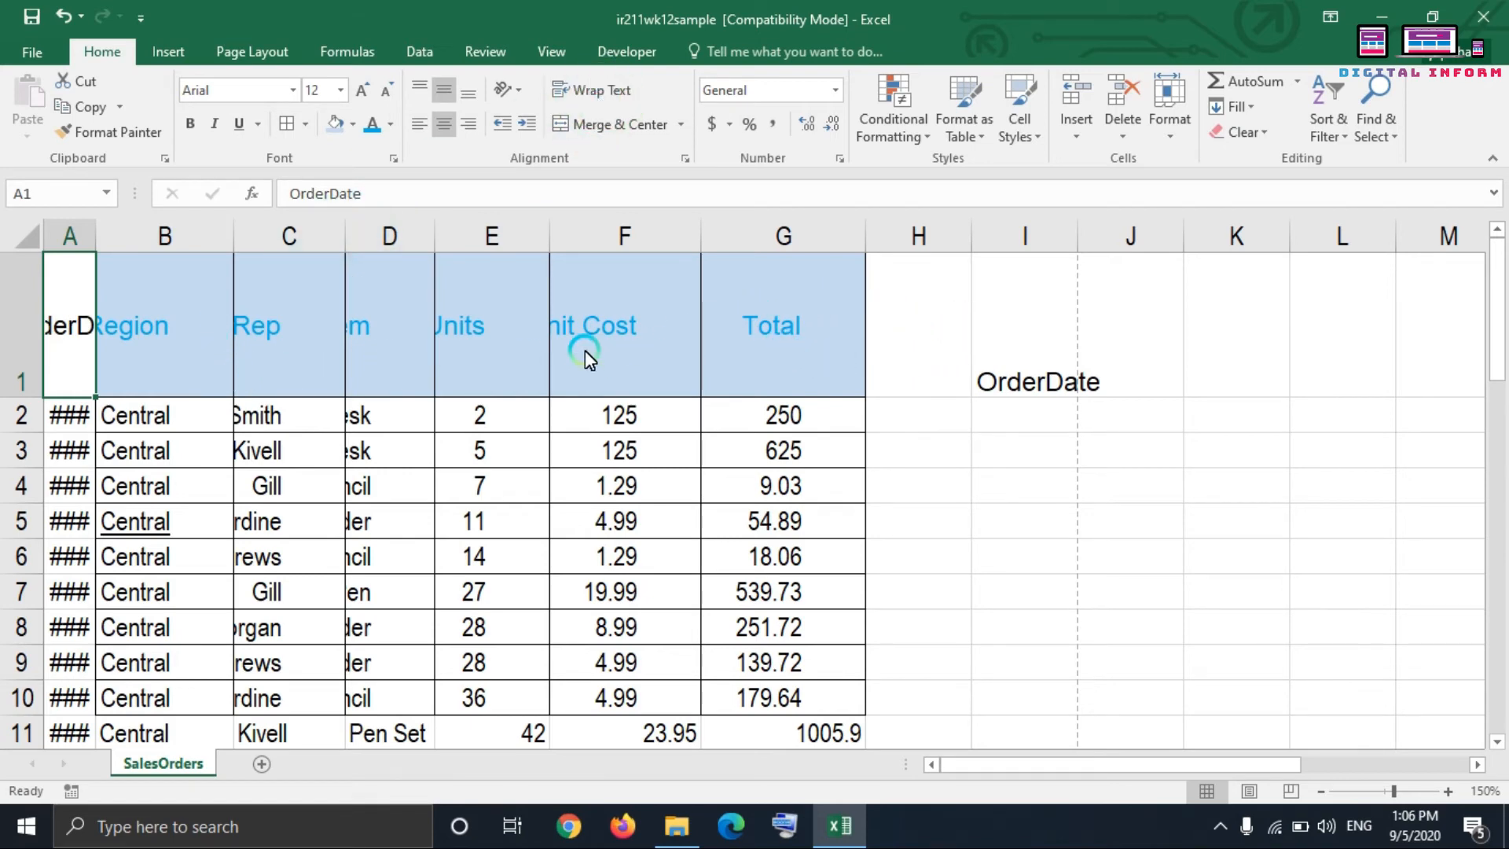
Step: Select header cells A1:G1 and review the available Merge & Center options without applying one
click(571, 334)
drag(570, 335, 734, 349)
click(623, 460)
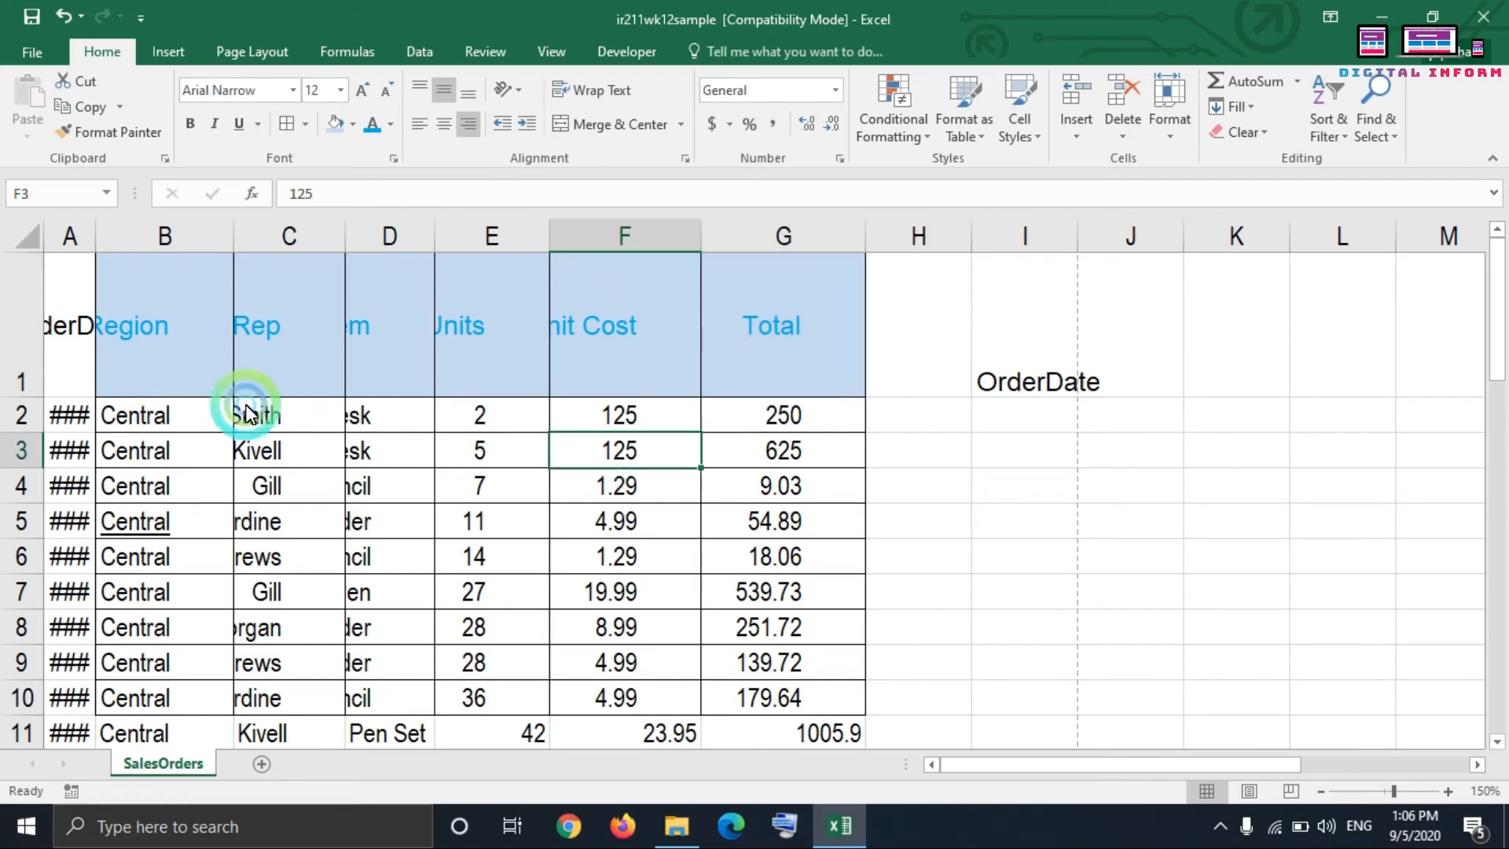
drag(86, 335, 841, 276)
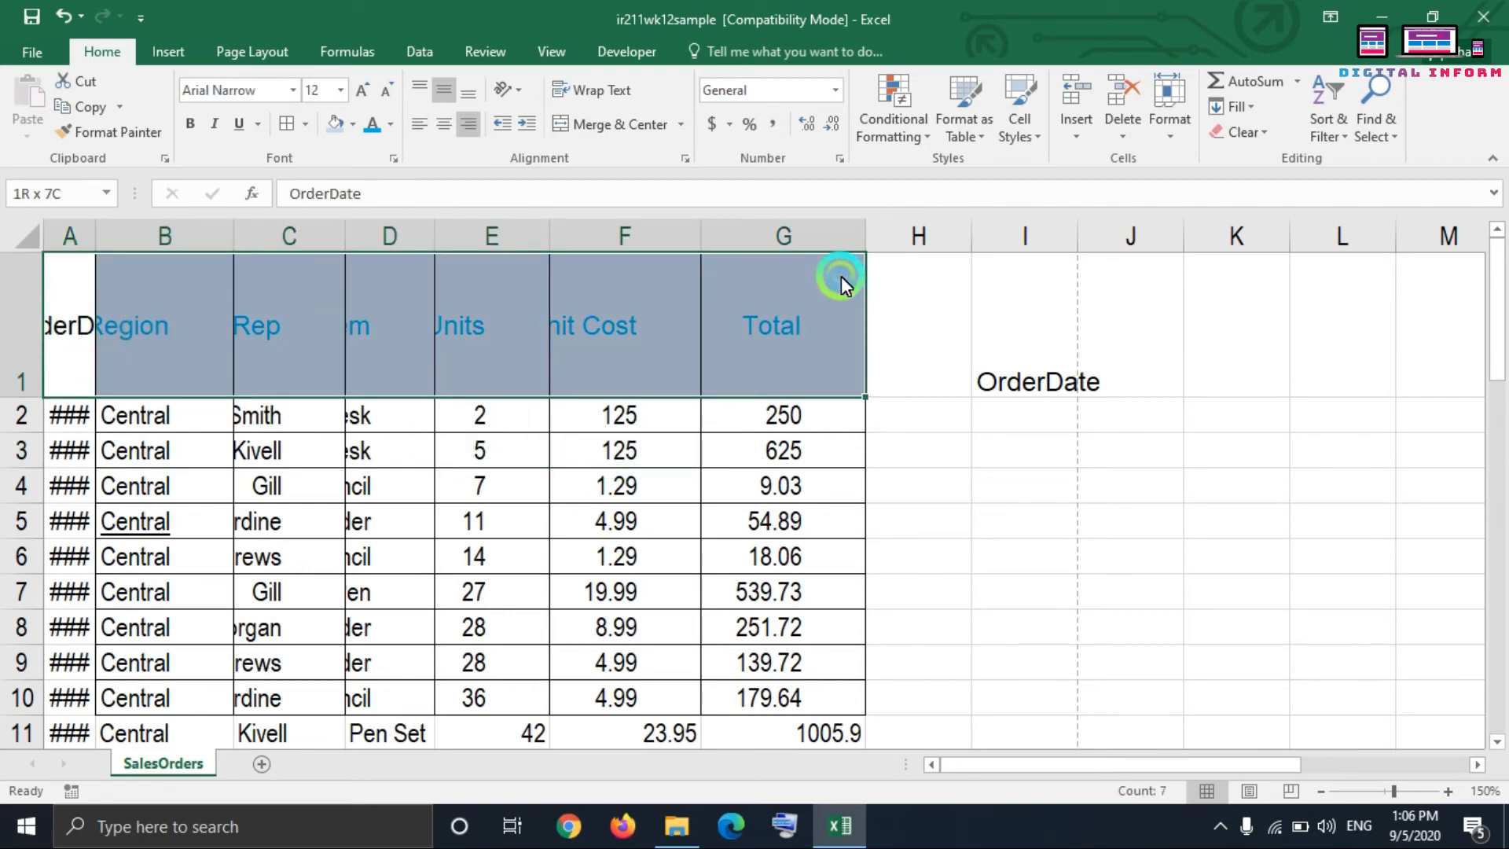
click(681, 125)
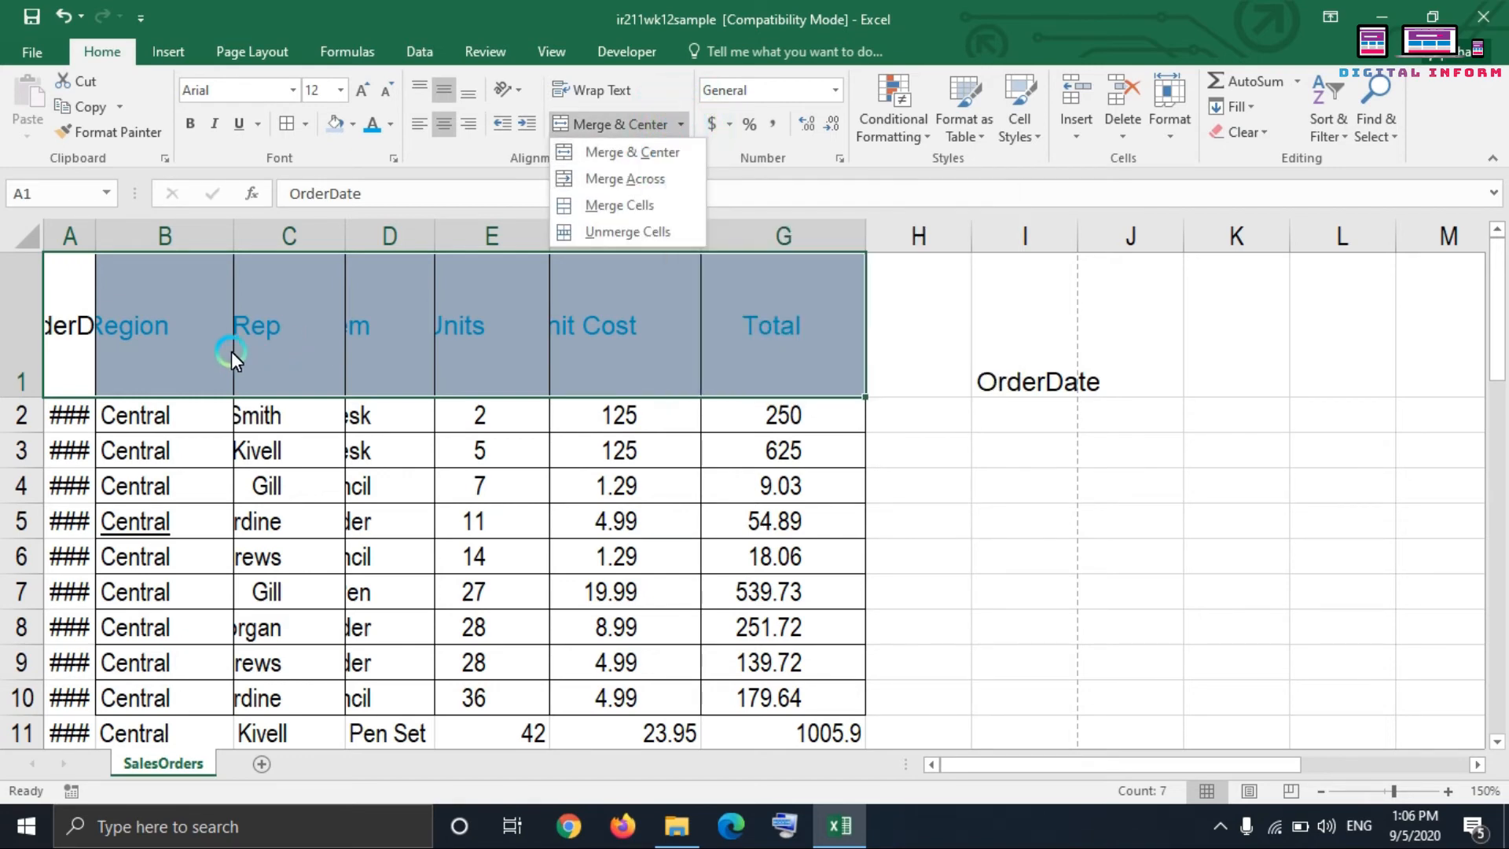
click(313, 389)
Step: Merge and center header cells C1:D1, keeping only the Rep value
click(315, 342)
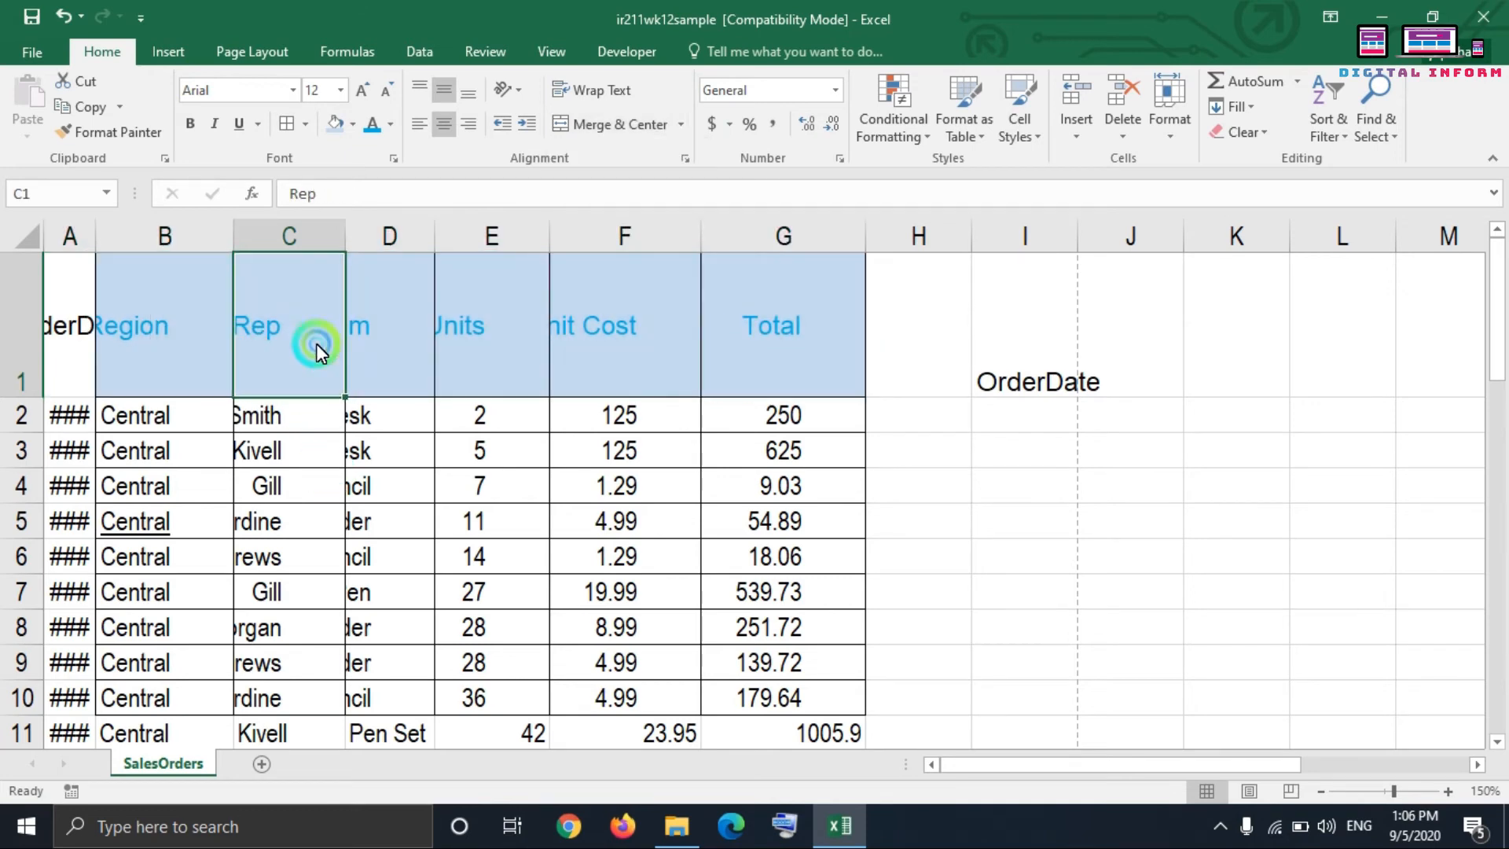
drag(313, 338, 383, 351)
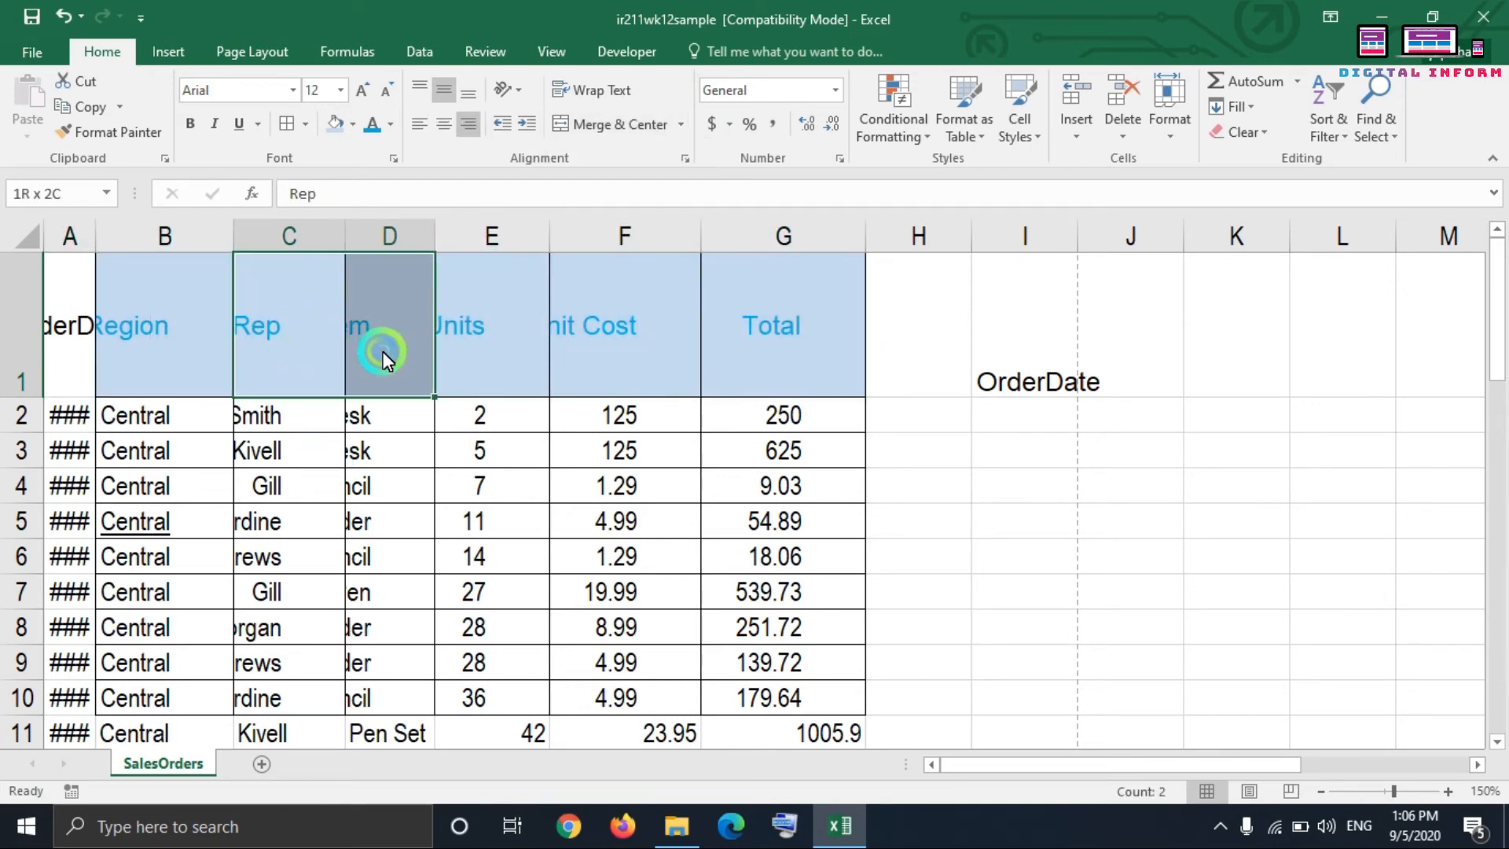
click(619, 126)
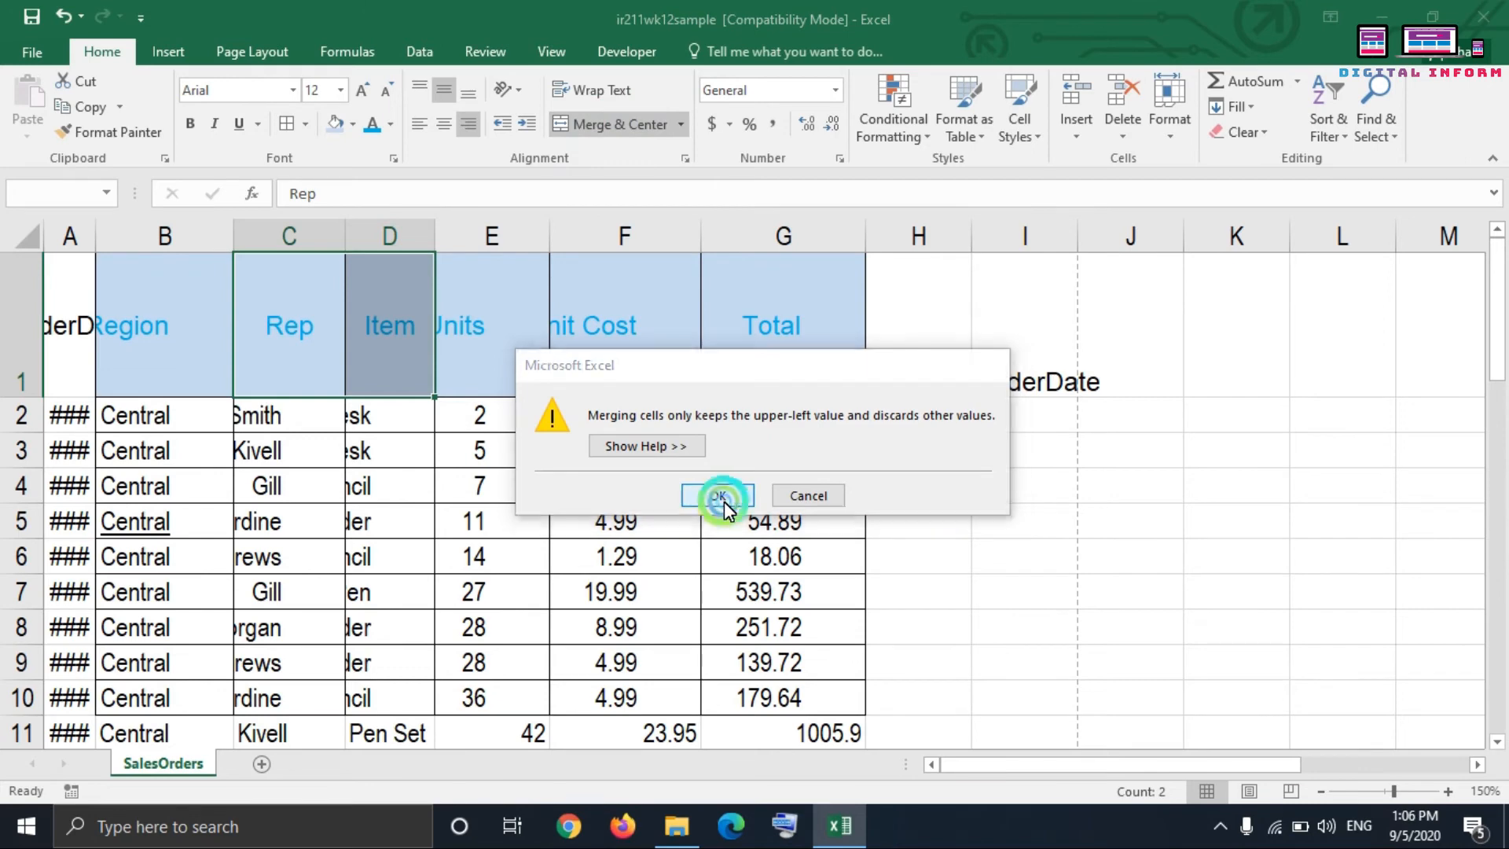
click(717, 496)
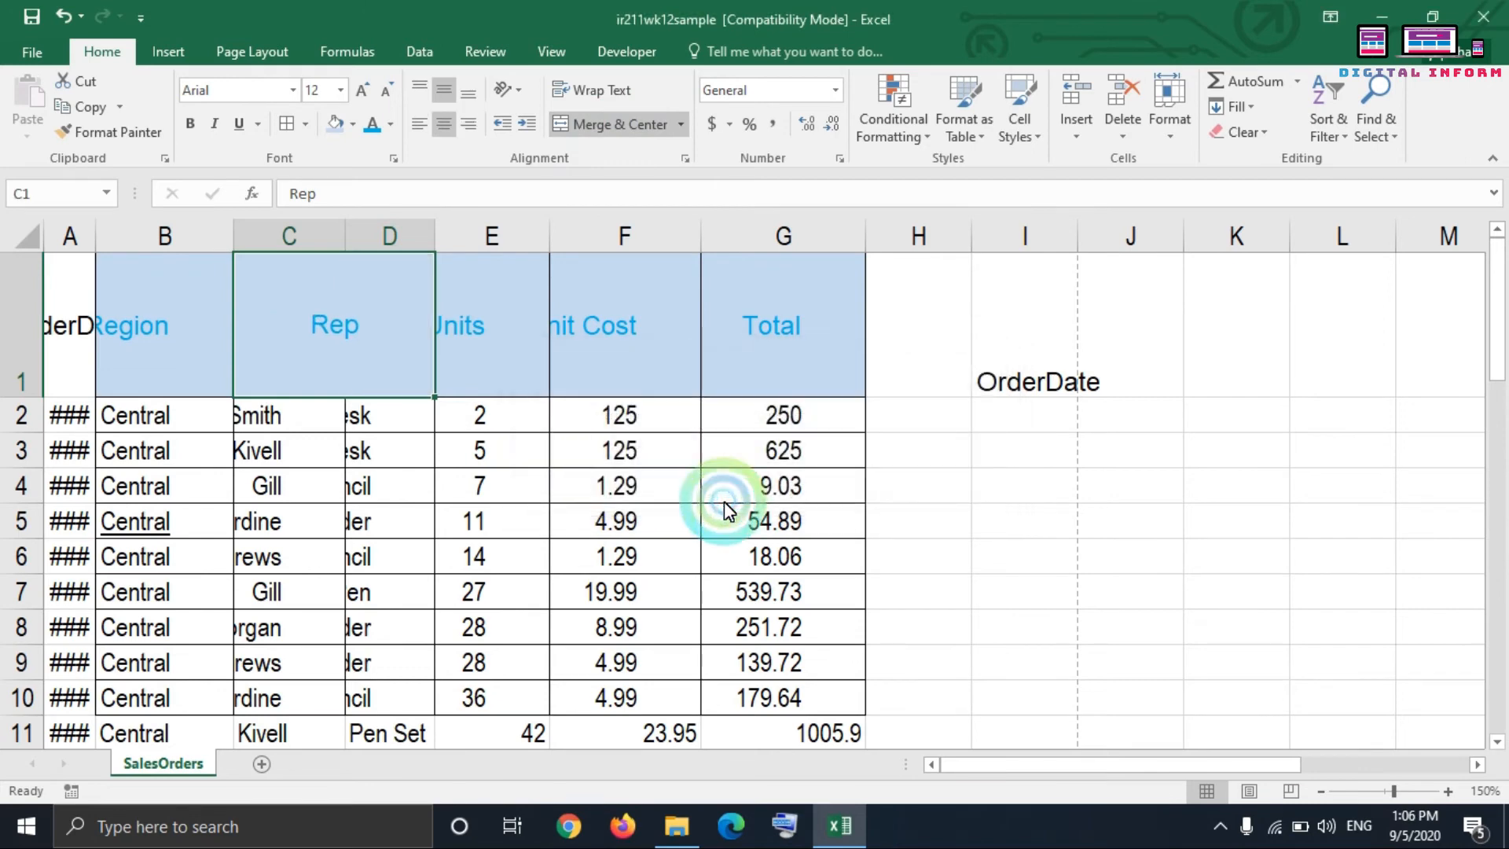
Step: Unmerge header cells C1:D1 by toggling Merge & Center off
click(364, 421)
click(365, 358)
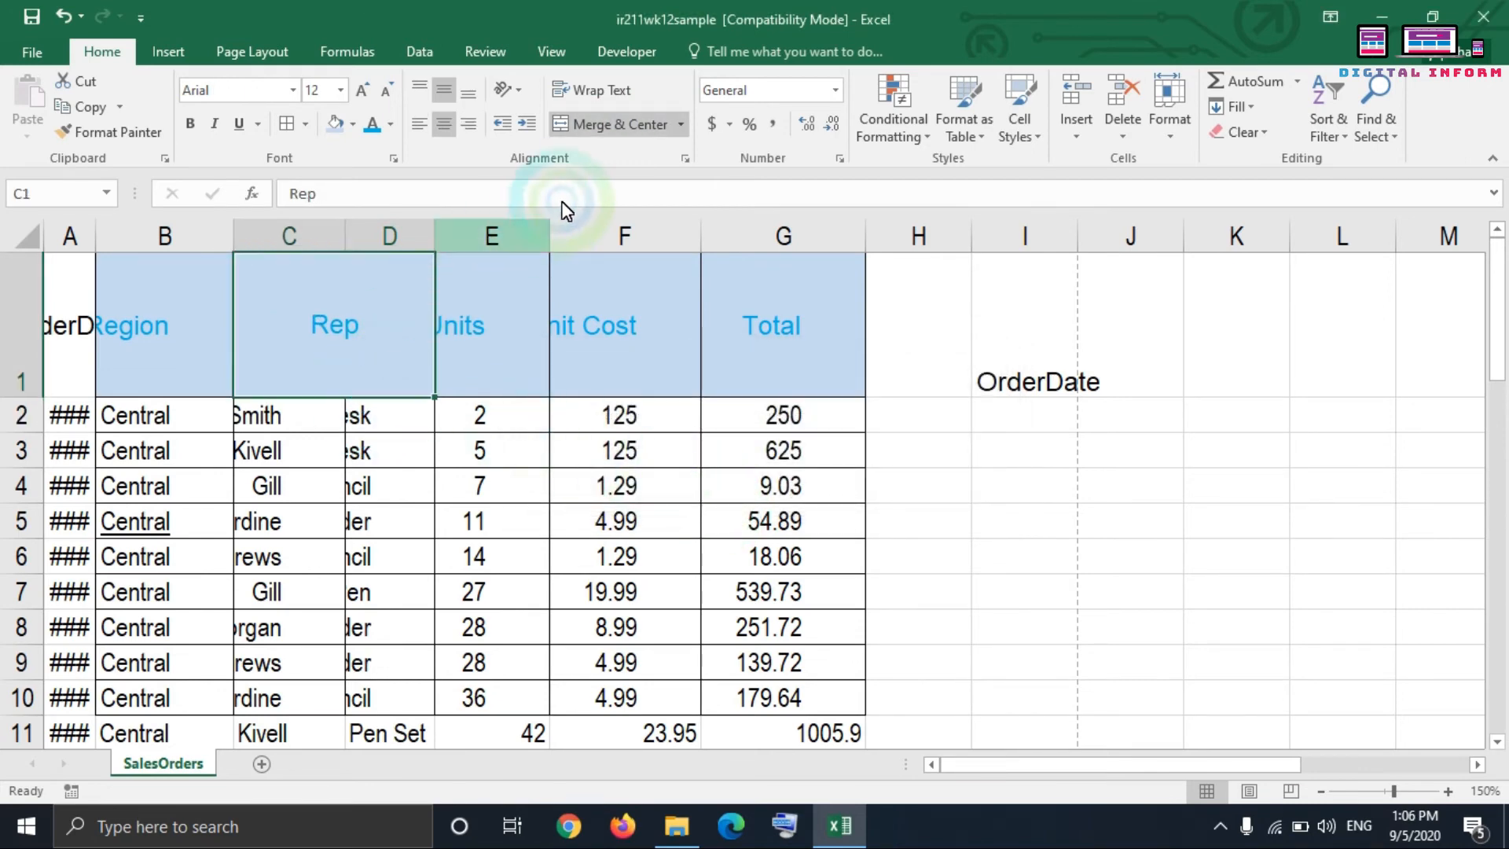
click(679, 125)
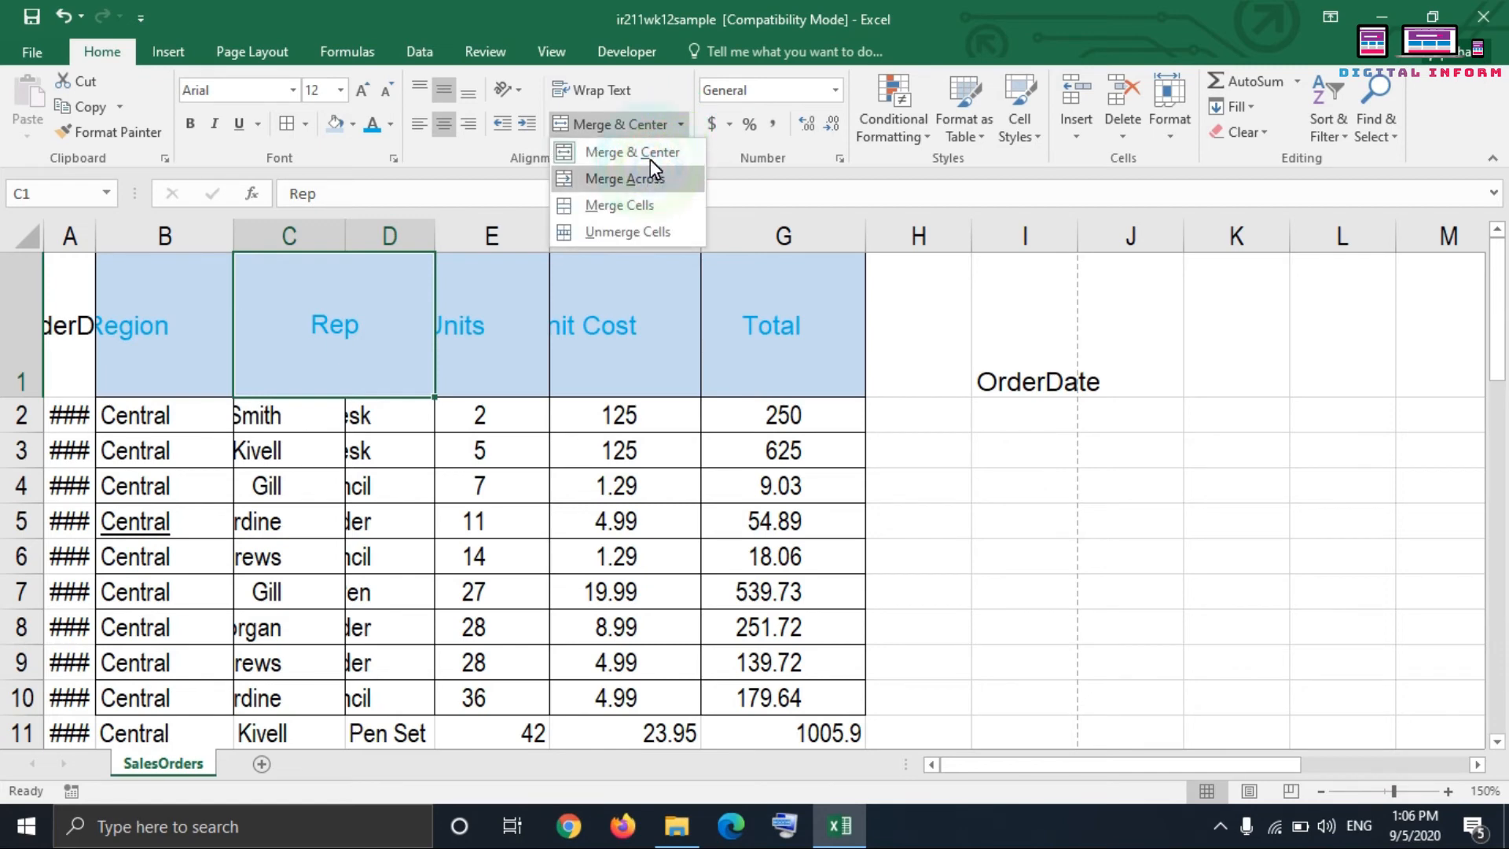
click(649, 152)
click(495, 451)
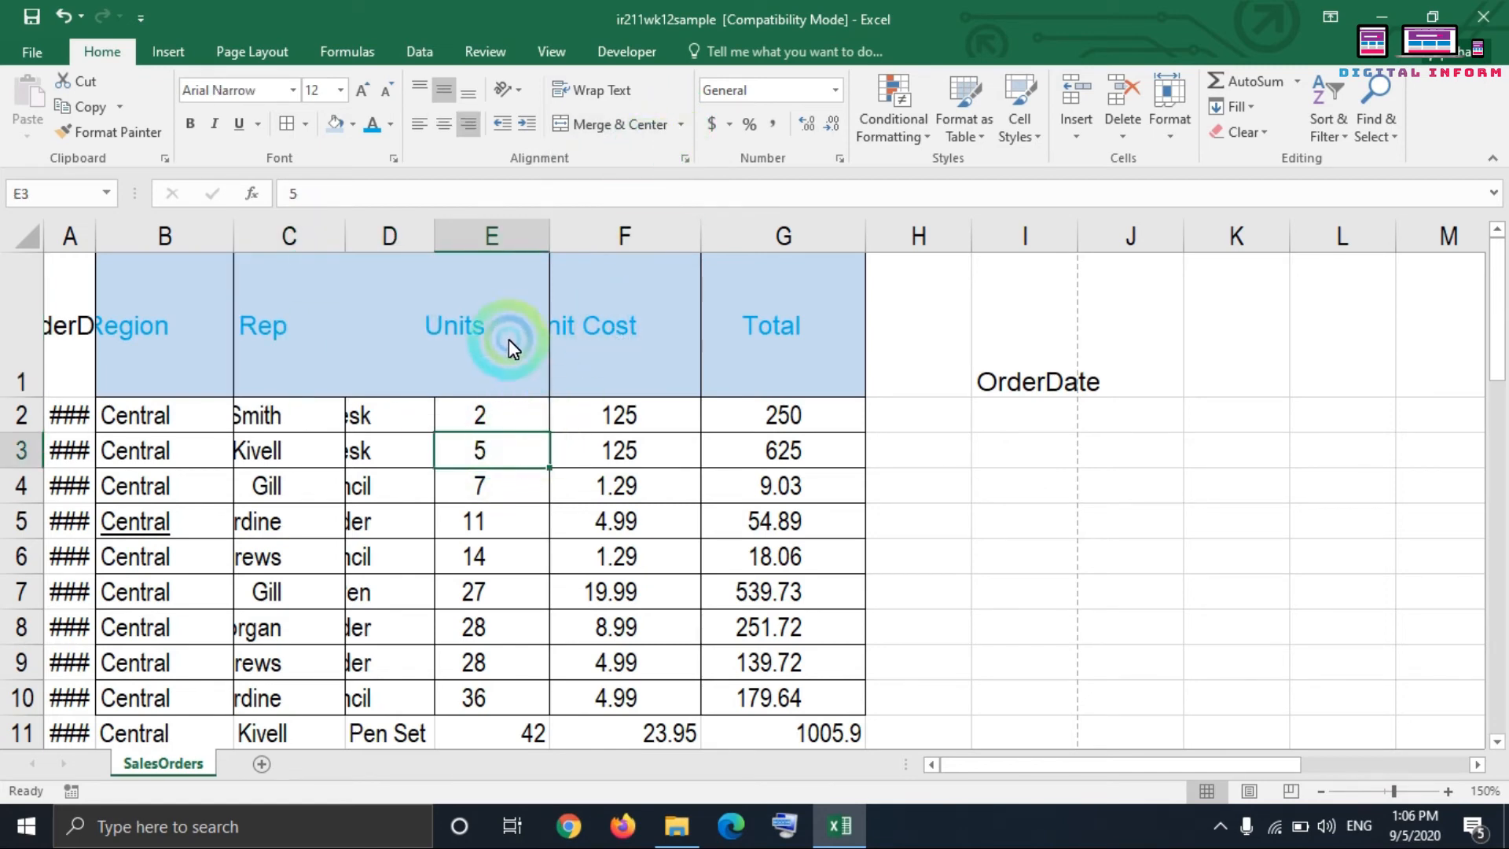
drag(592, 360, 596, 432)
click(540, 521)
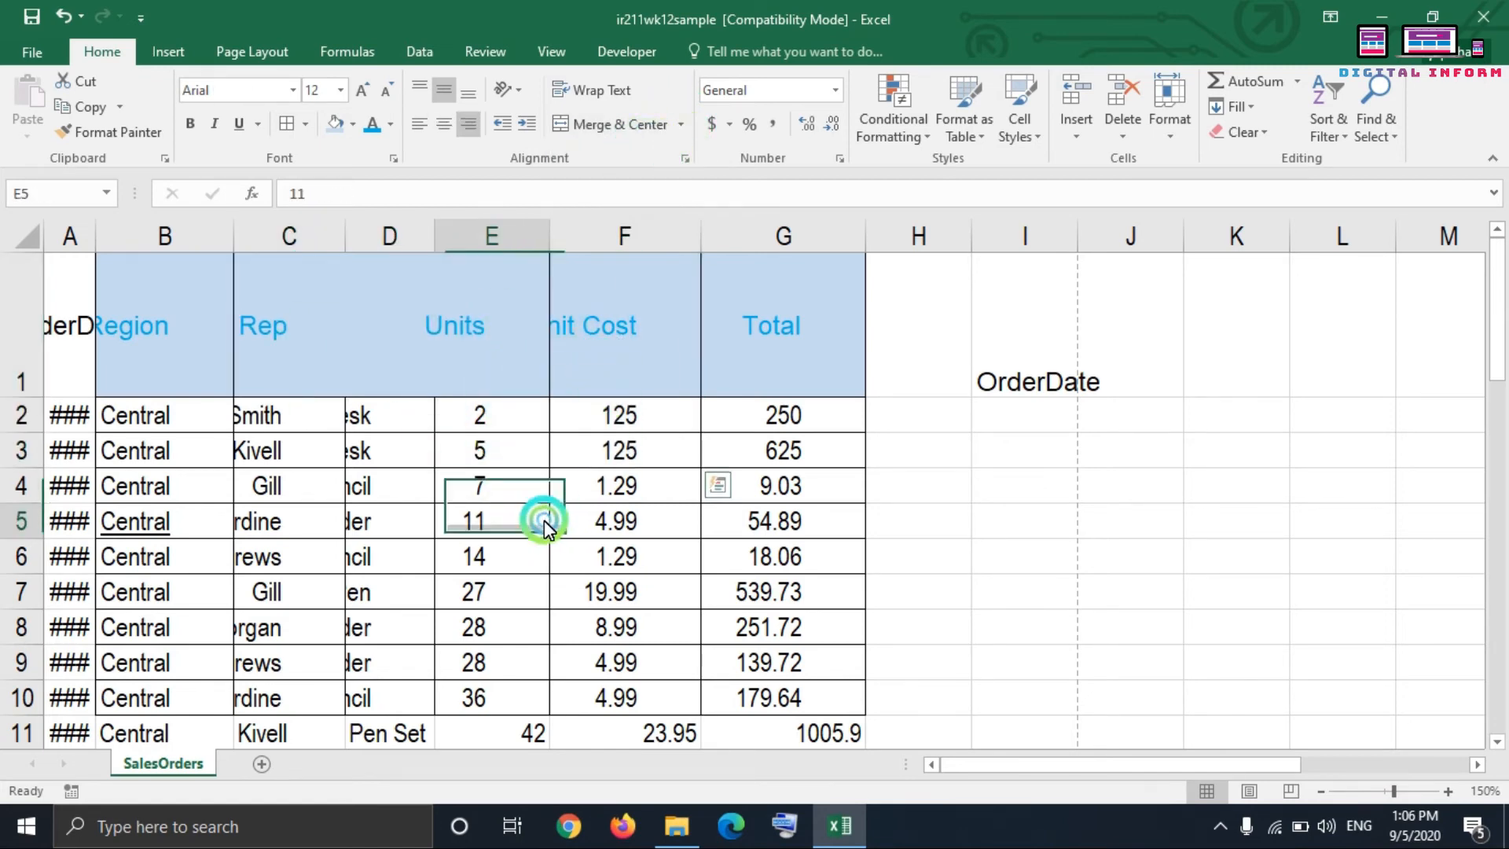
Step: Apply borders to header cells C1:E1
click(352, 323)
click(304, 327)
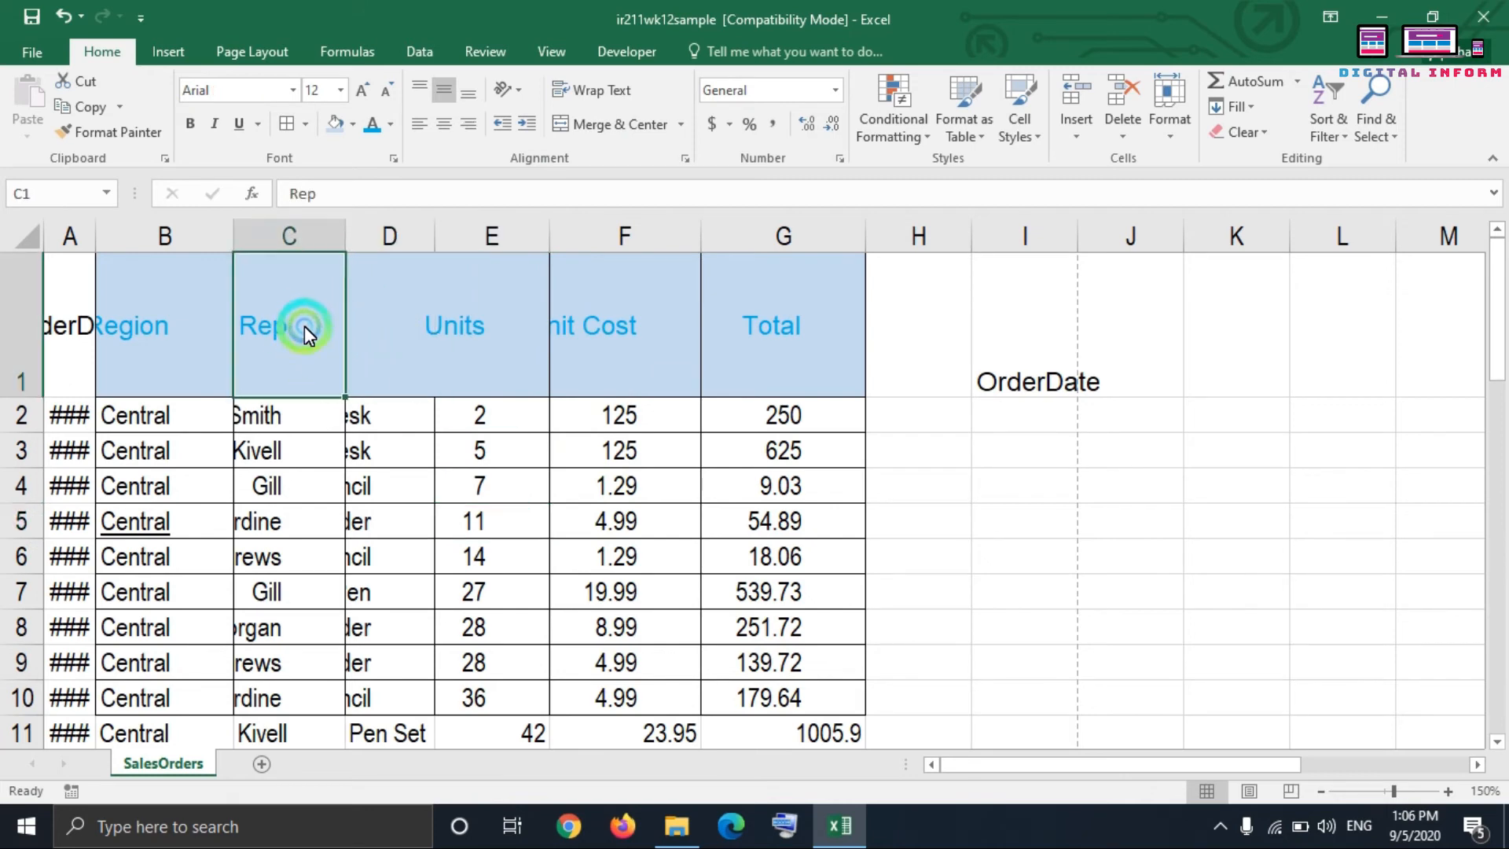
click(384, 330)
click(312, 319)
click(395, 328)
drag(304, 325, 465, 327)
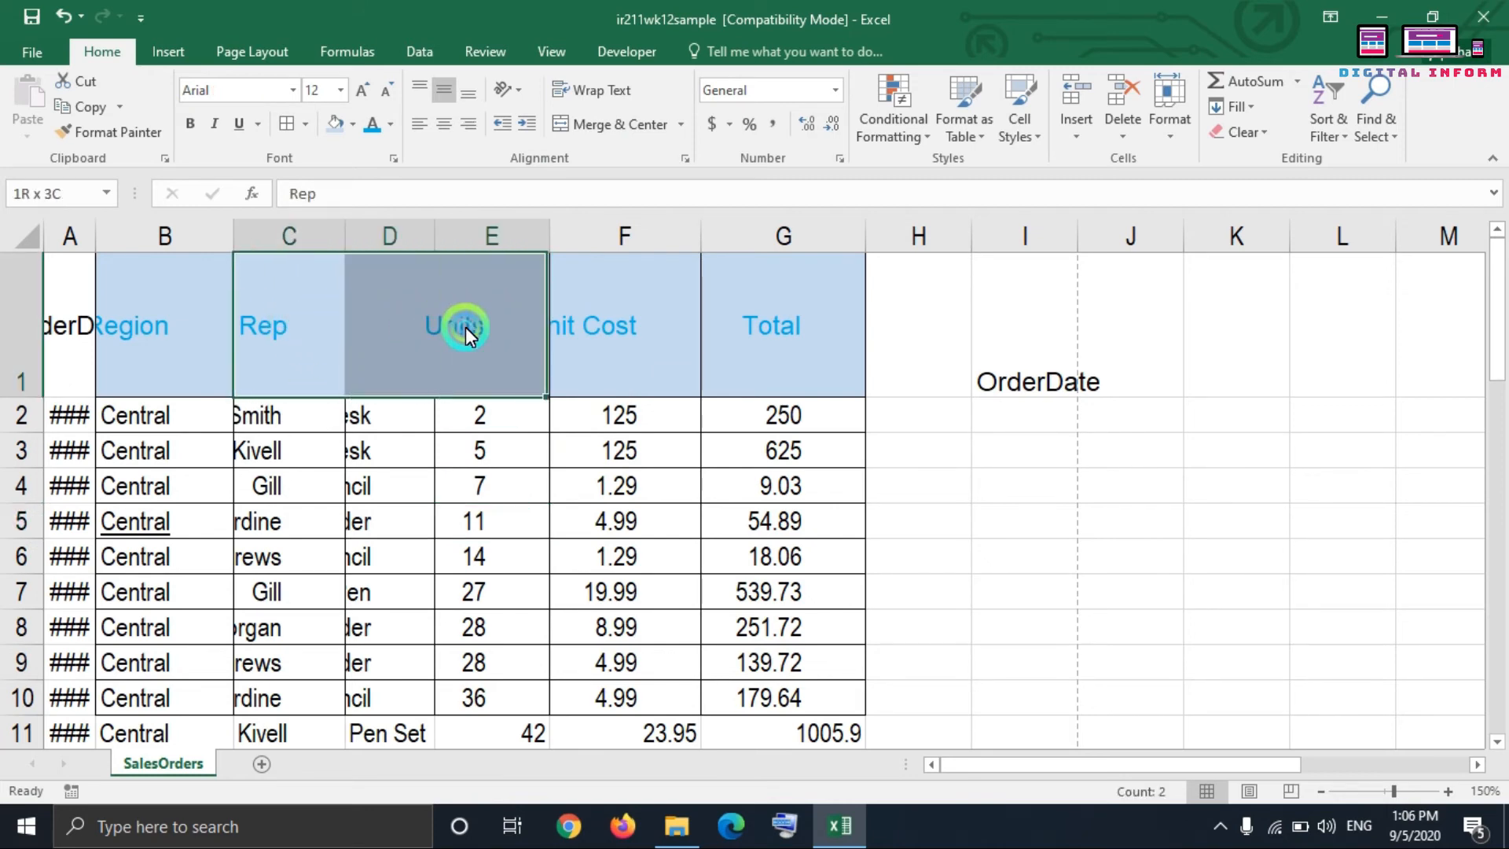
click(288, 121)
click(475, 446)
Step: Reapply borders to header cells D1 and E1, first individually and then as one range
click(422, 338)
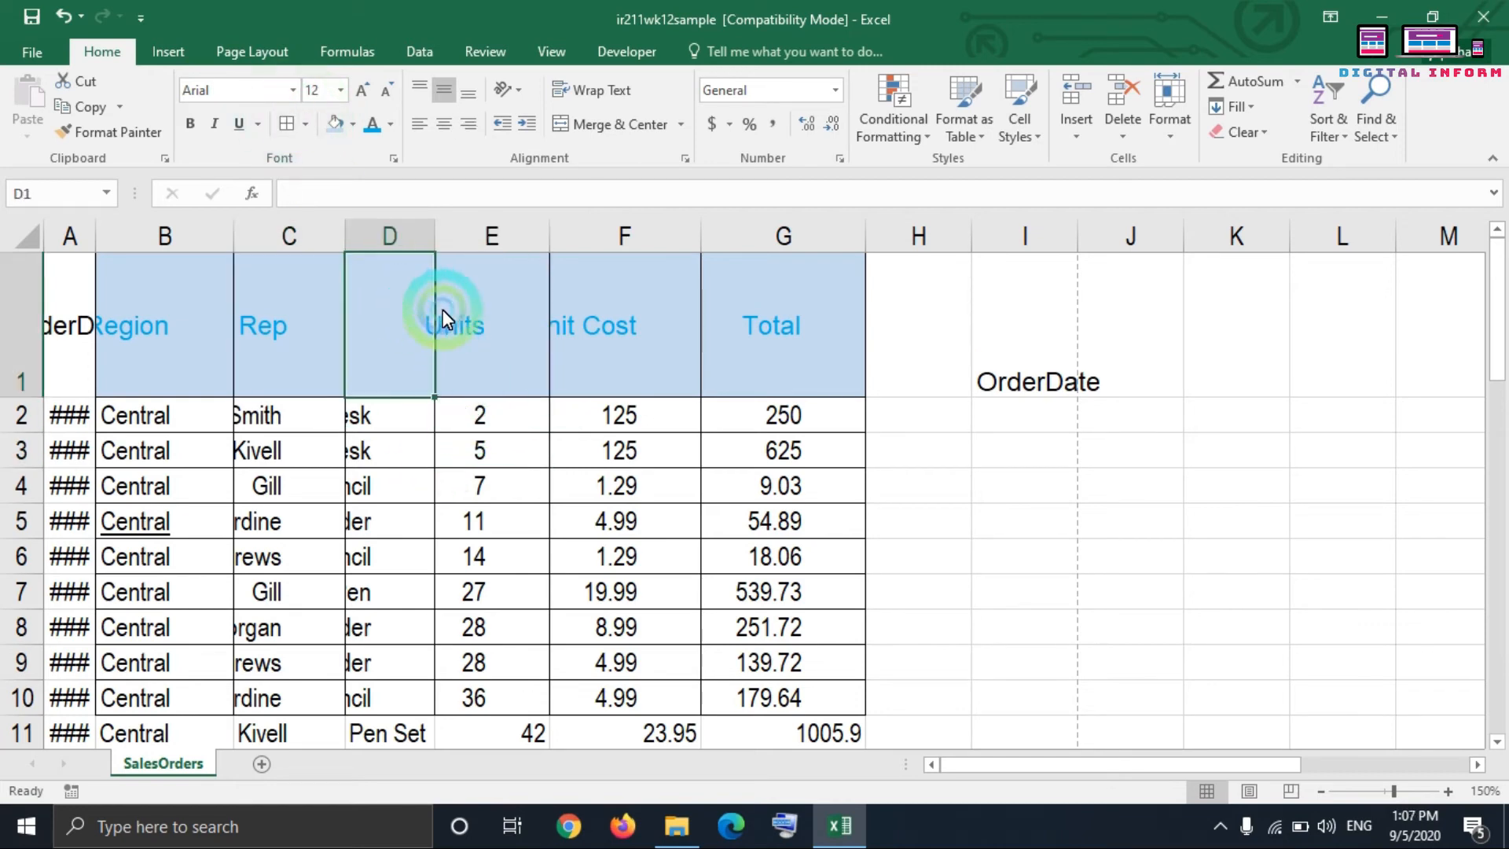
click(288, 123)
click(438, 285)
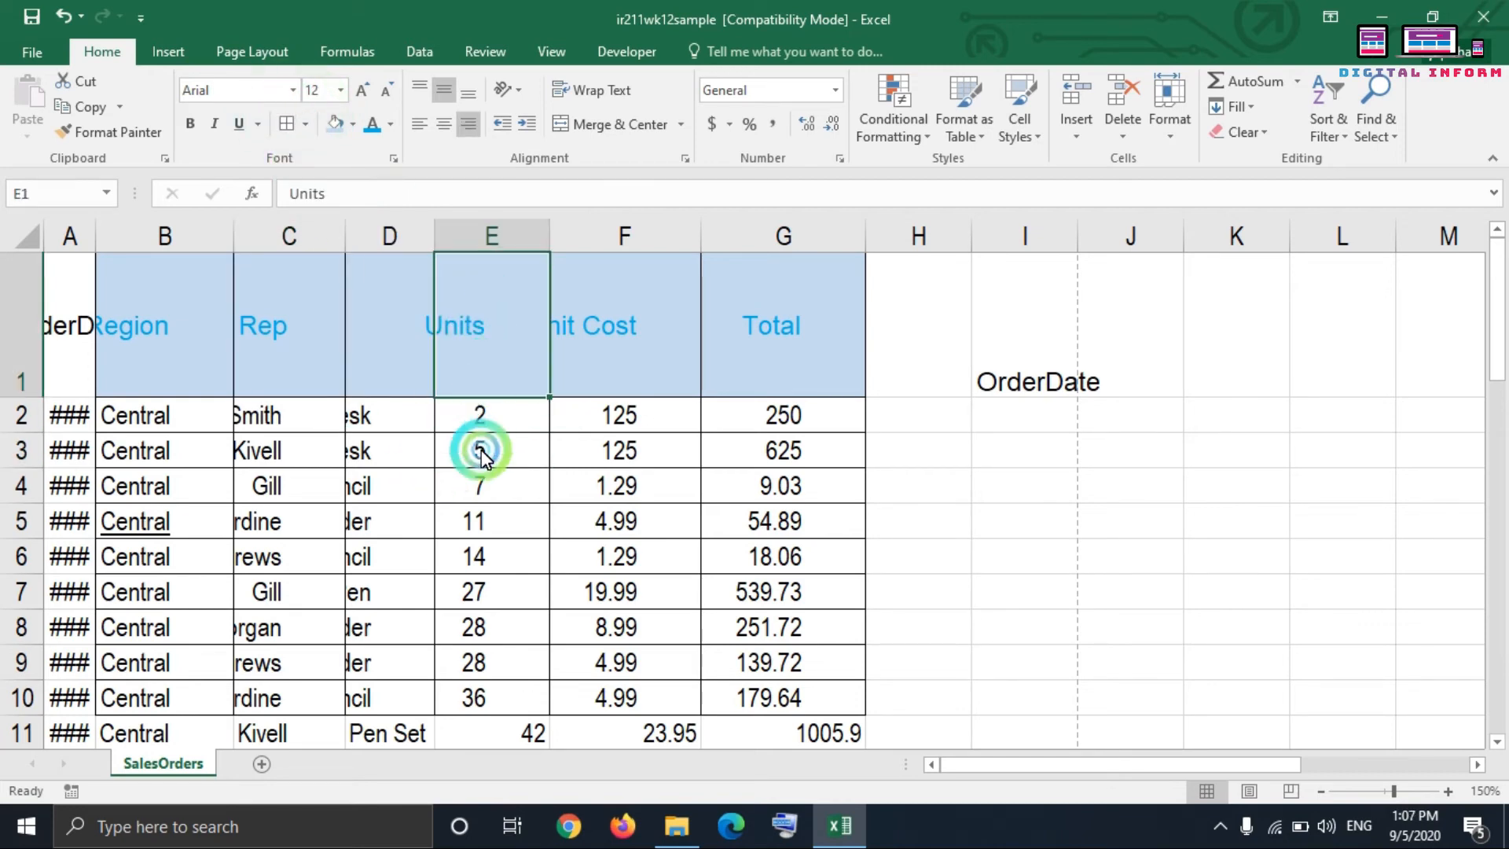
click(489, 533)
click(464, 307)
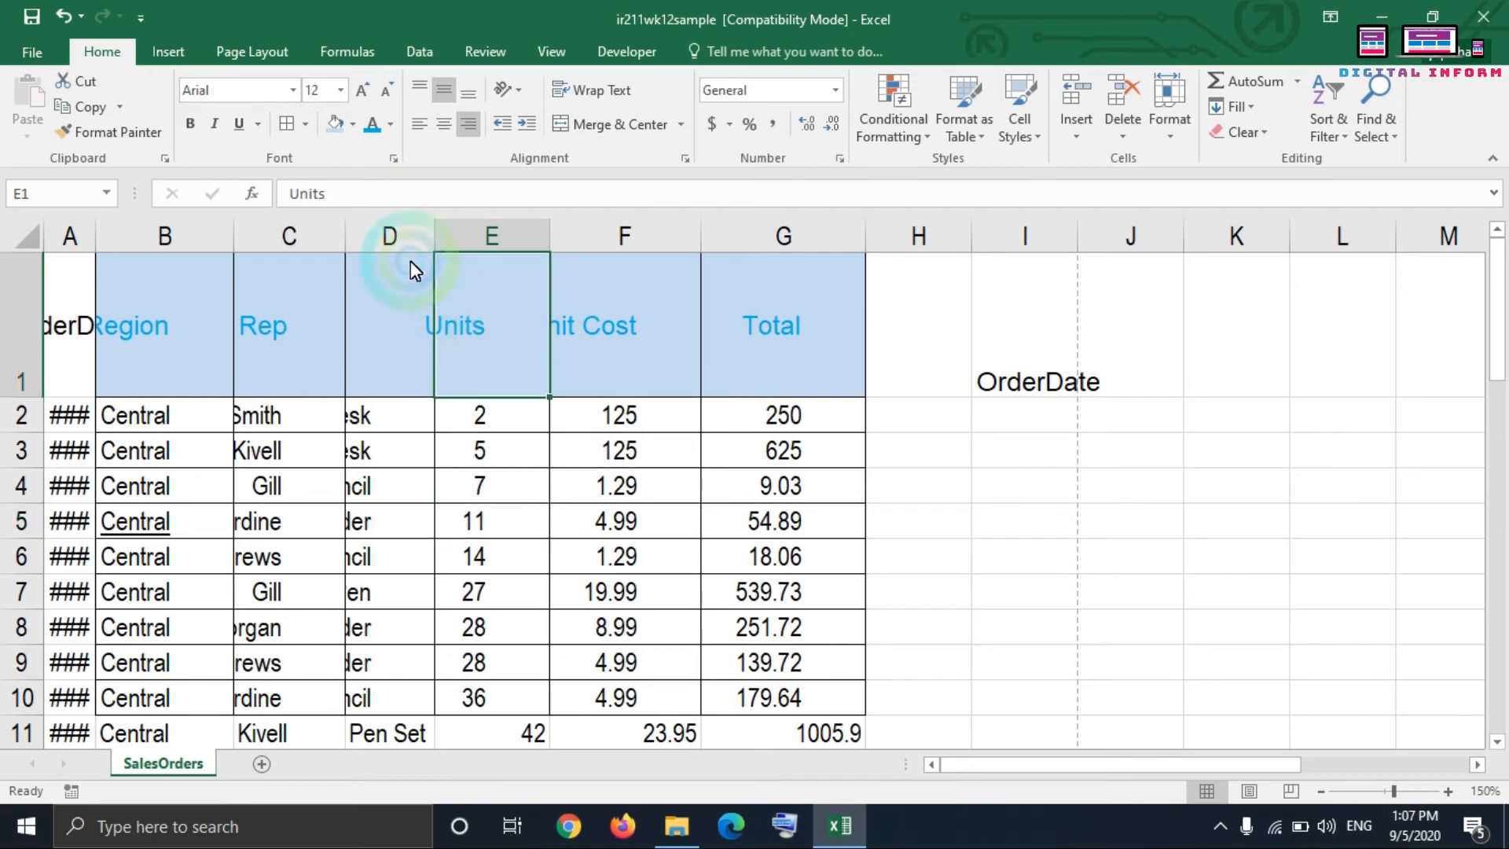
click(291, 129)
click(400, 337)
click(450, 497)
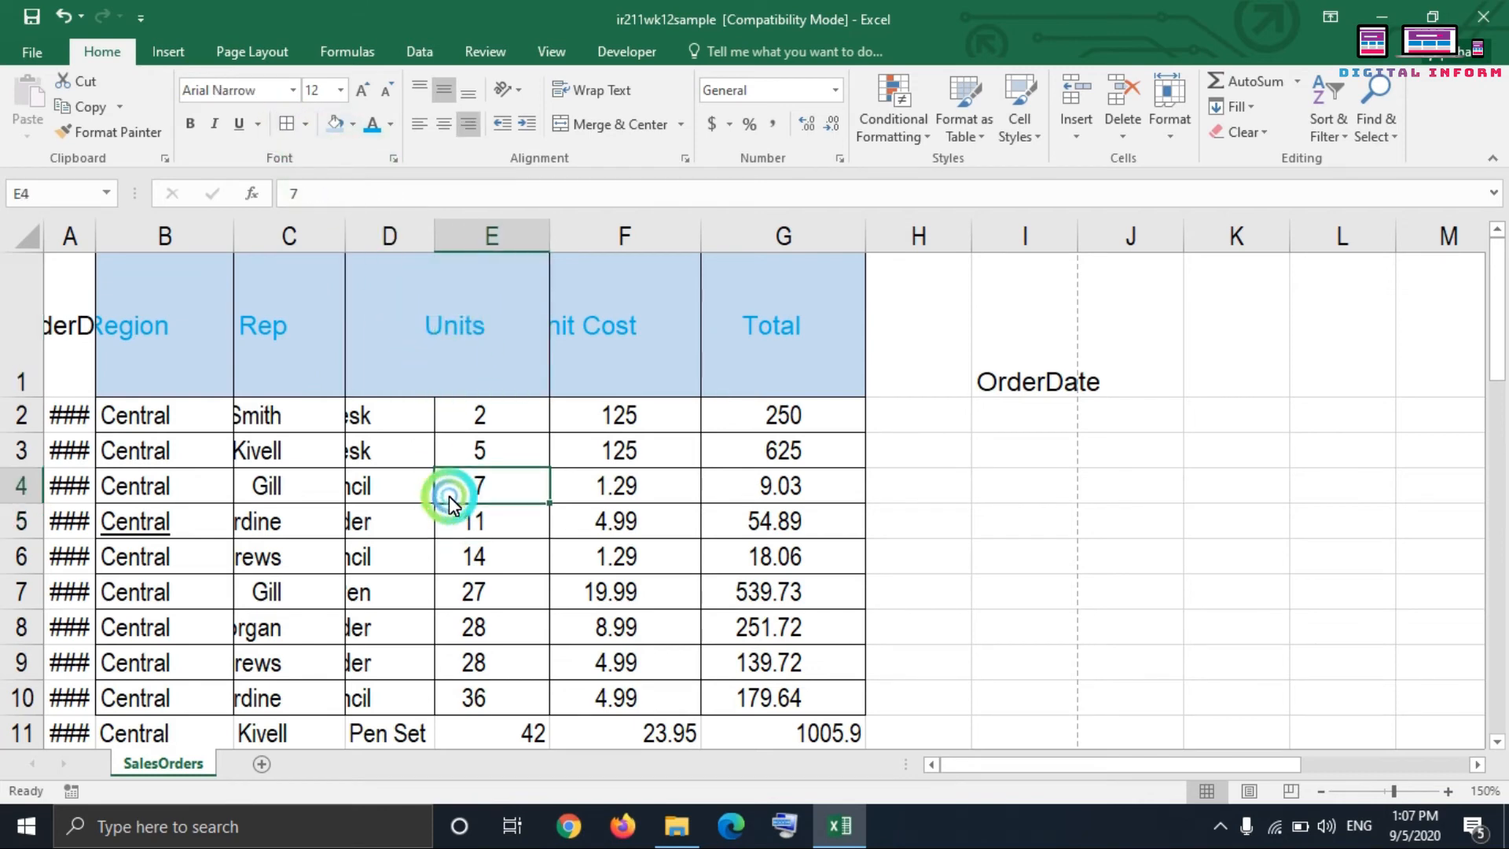
drag(429, 353, 462, 324)
click(299, 132)
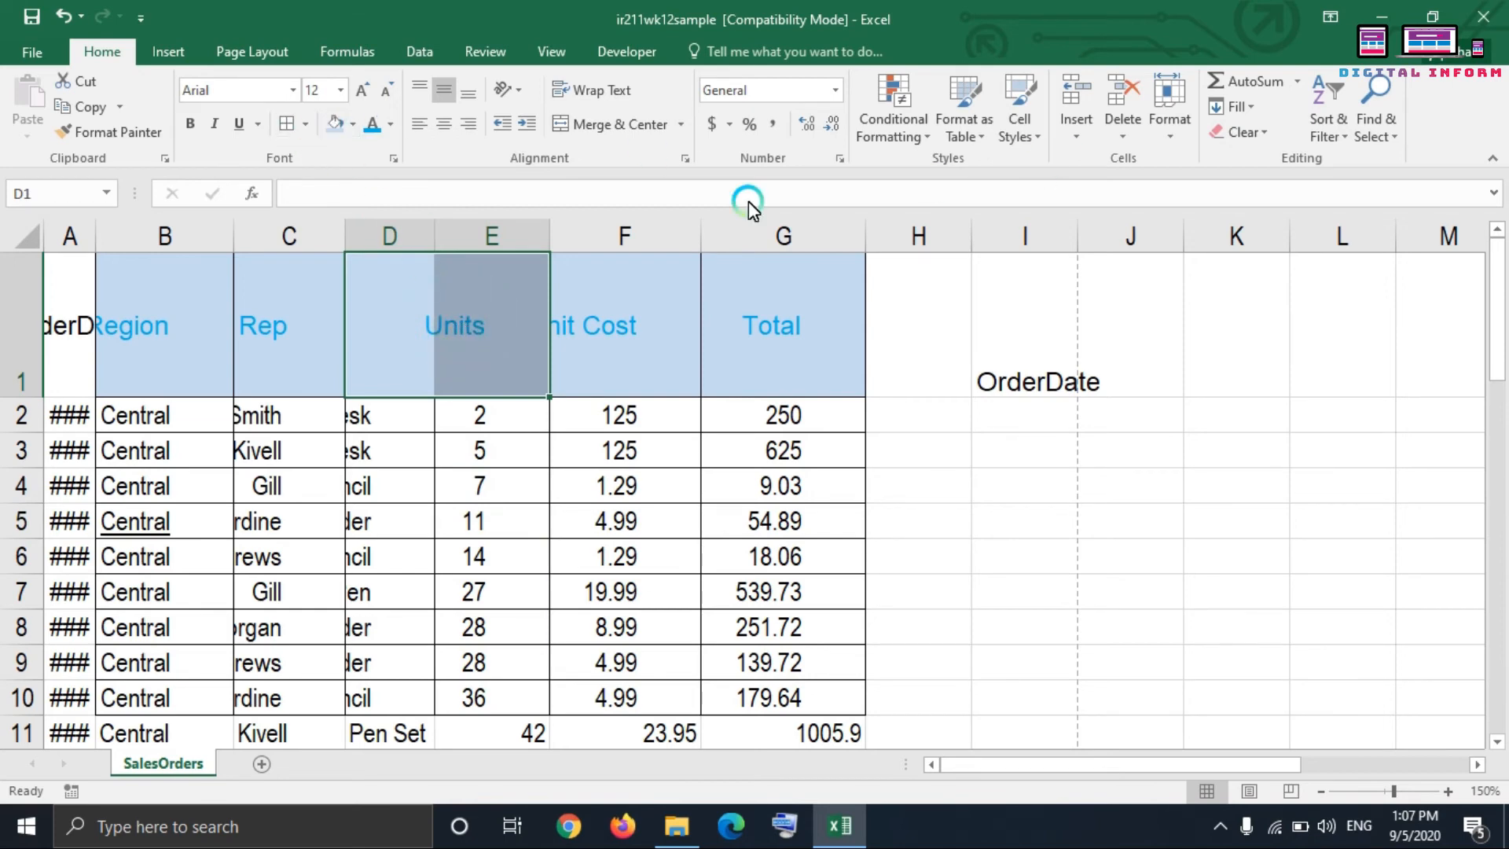
Step: Clear all formatting from header cells A1:G1
drag(111, 296, 822, 295)
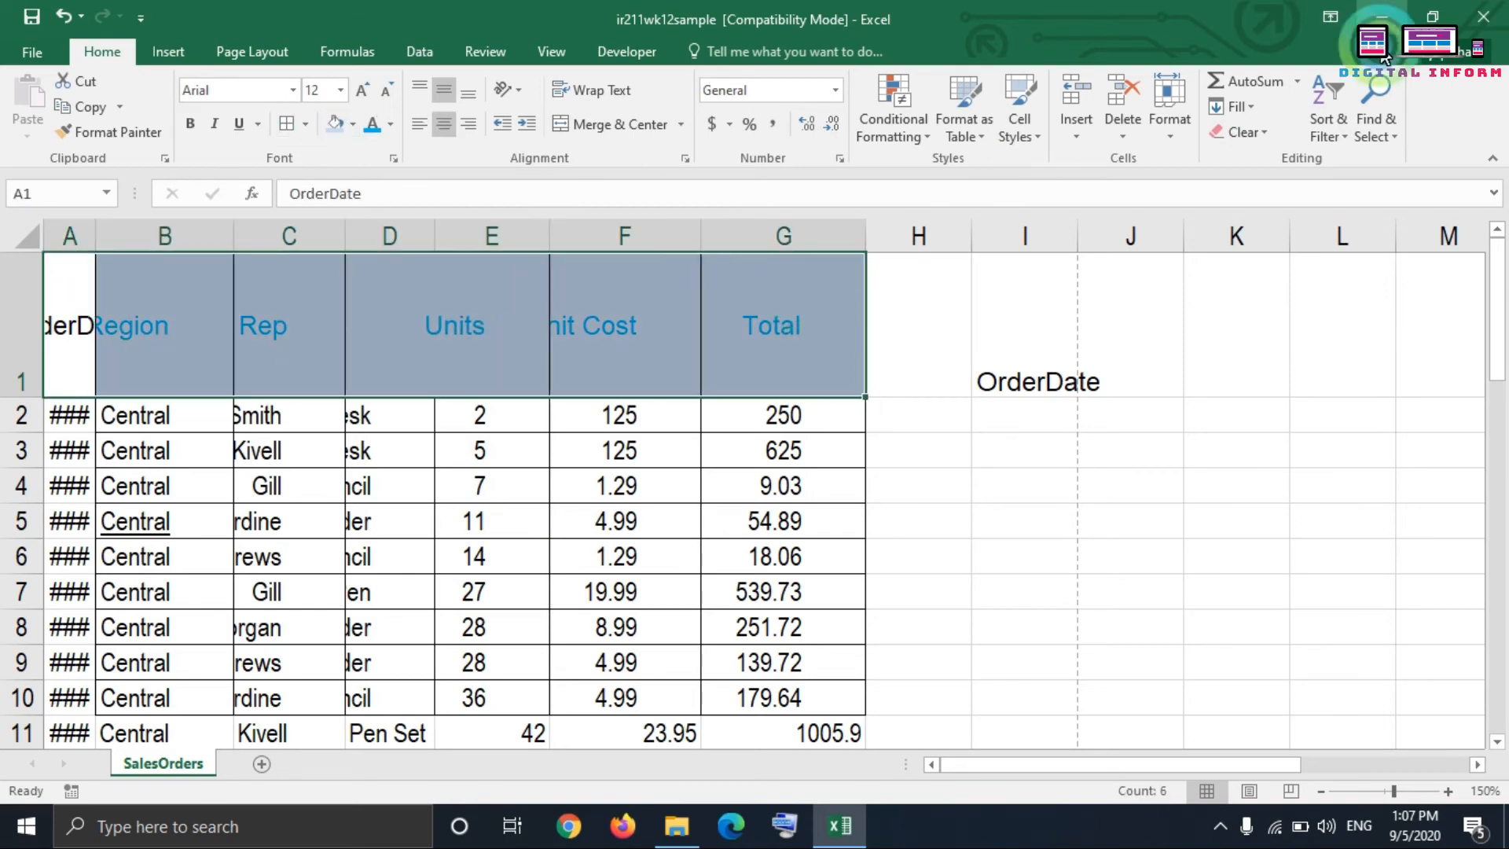
click(1248, 132)
click(1284, 186)
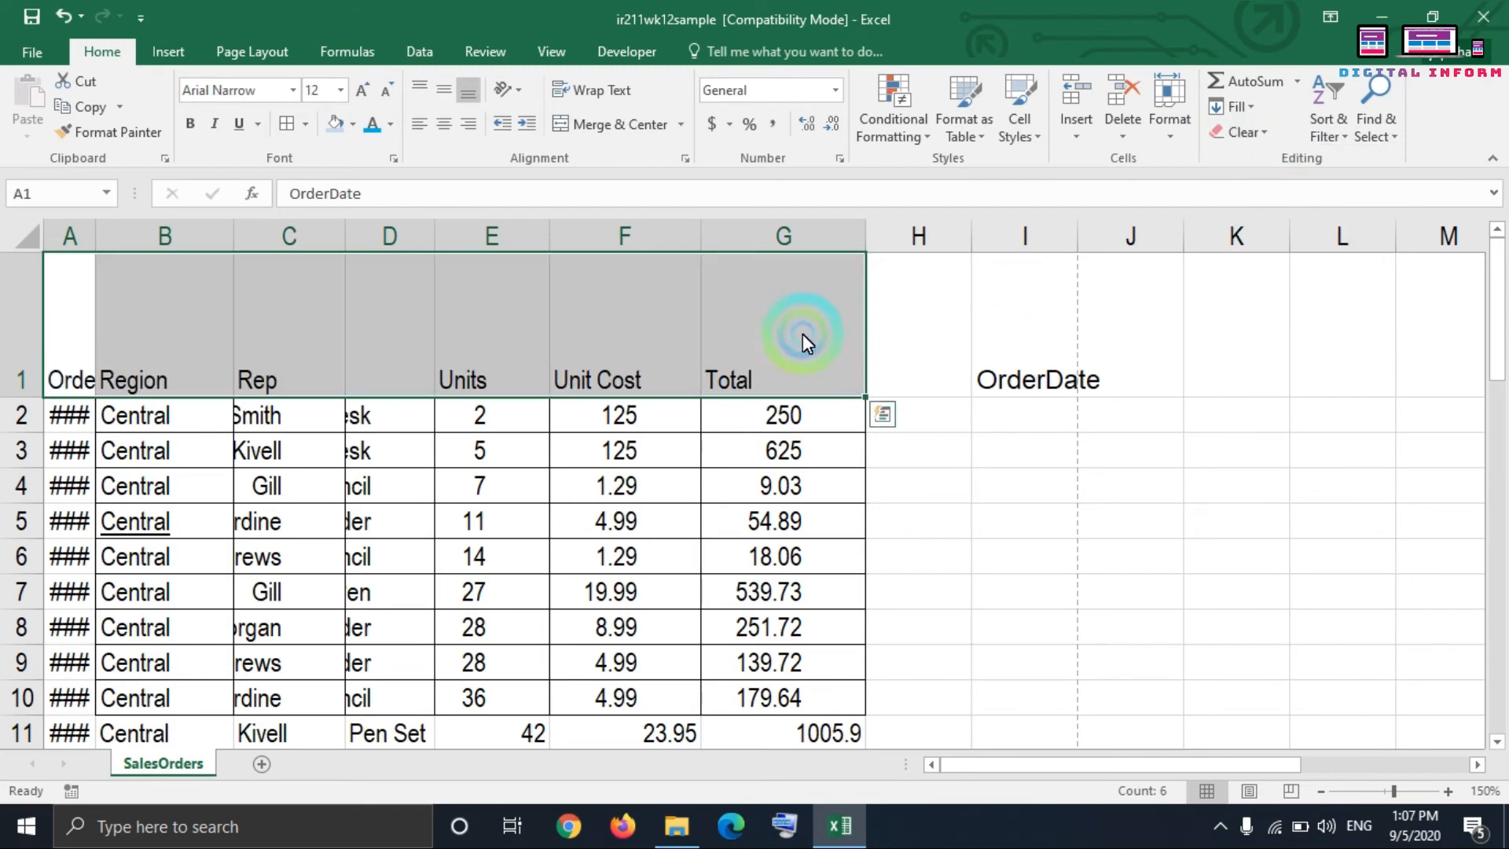
Step: Align the headers in A1:G1 to the vertical middle and center them horizontally
click(377, 167)
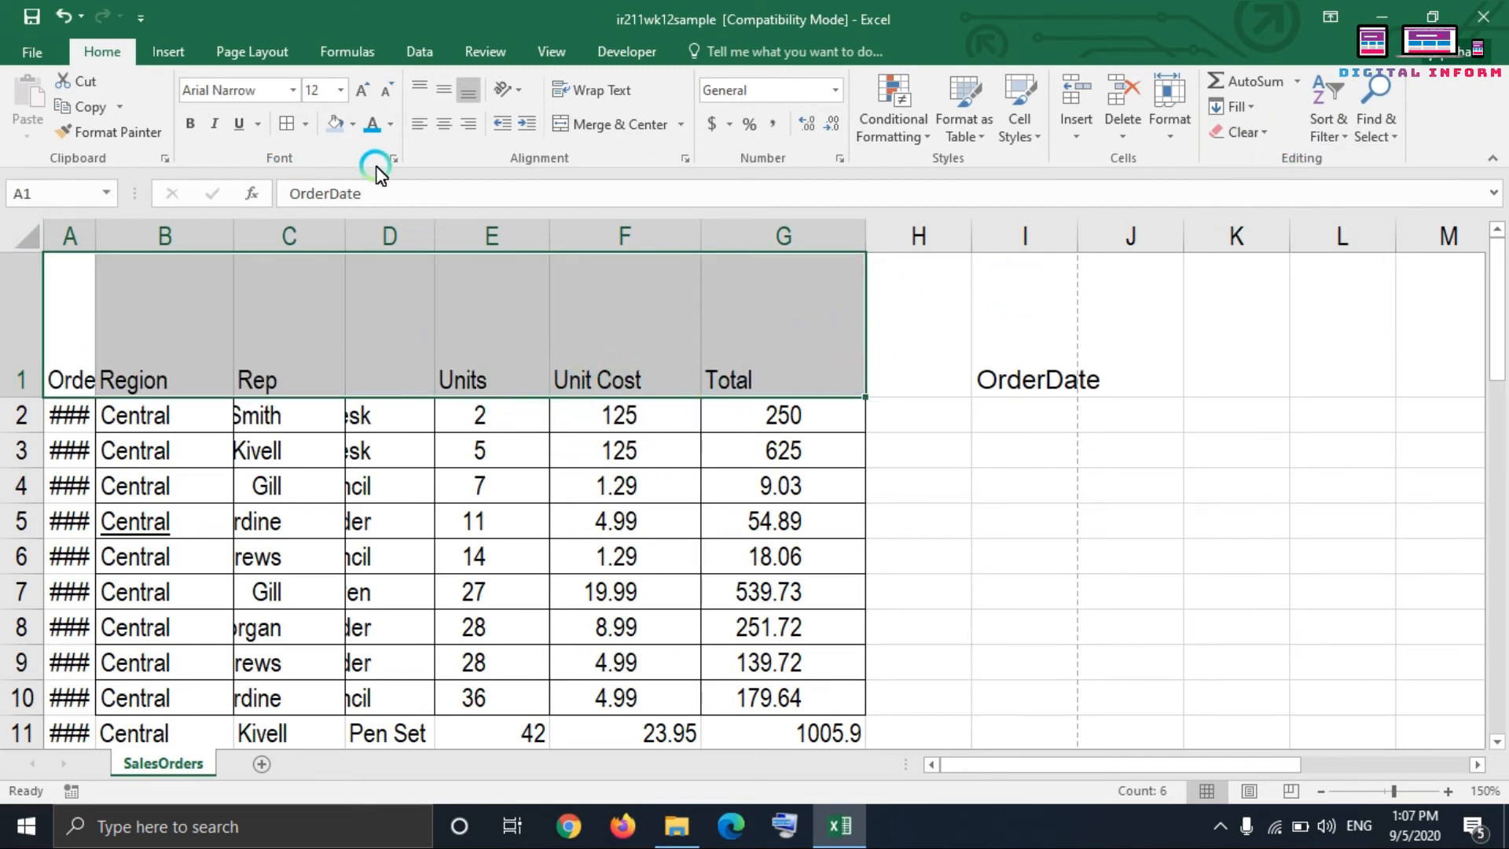
click(436, 97)
click(436, 125)
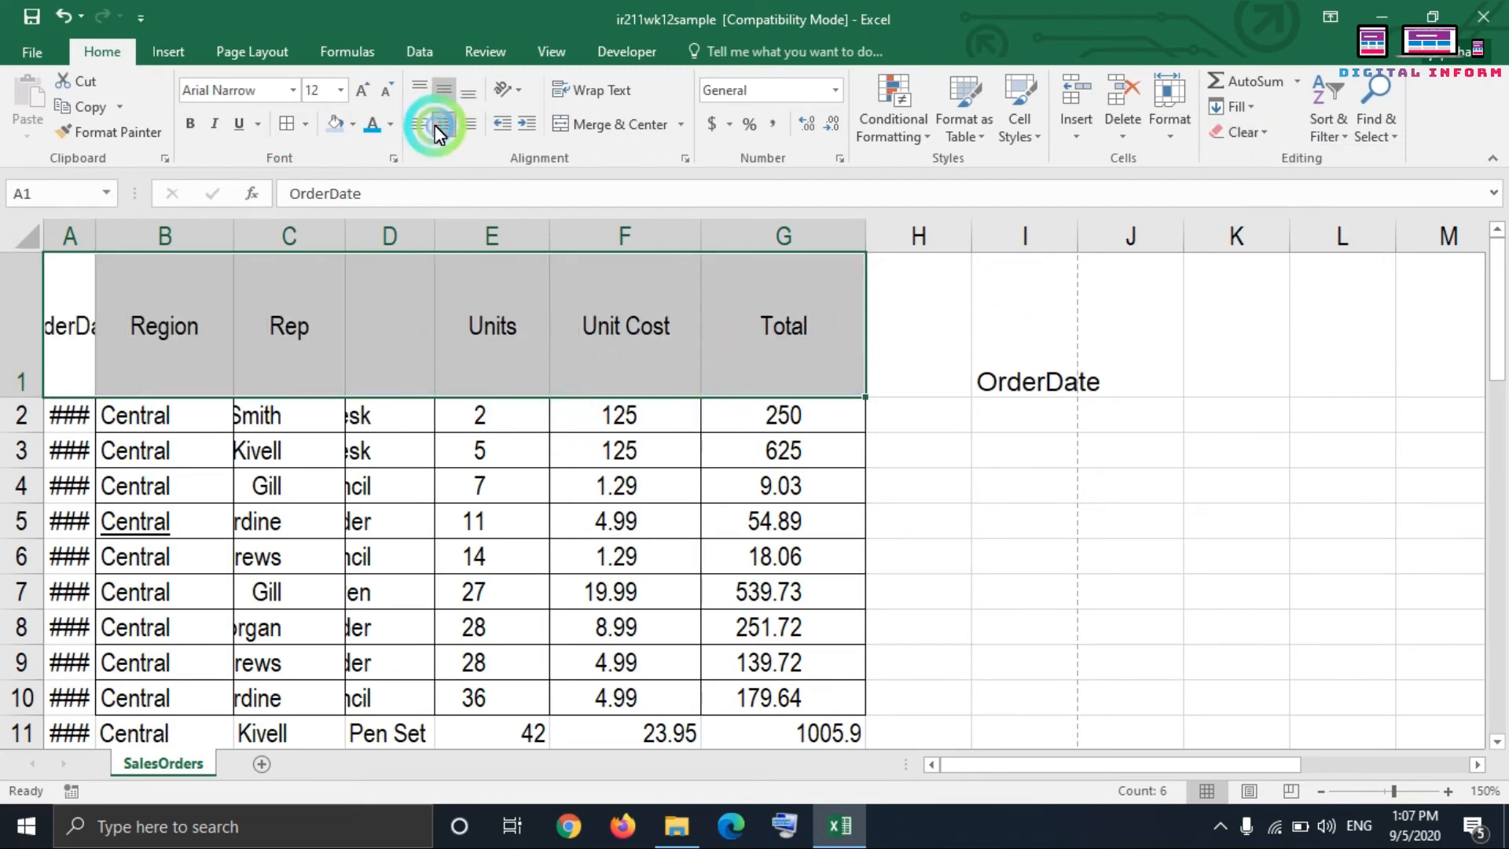
Step: Apply borders to every header cell in A1:G1
click(372, 313)
click(160, 296)
drag(73, 352, 748, 297)
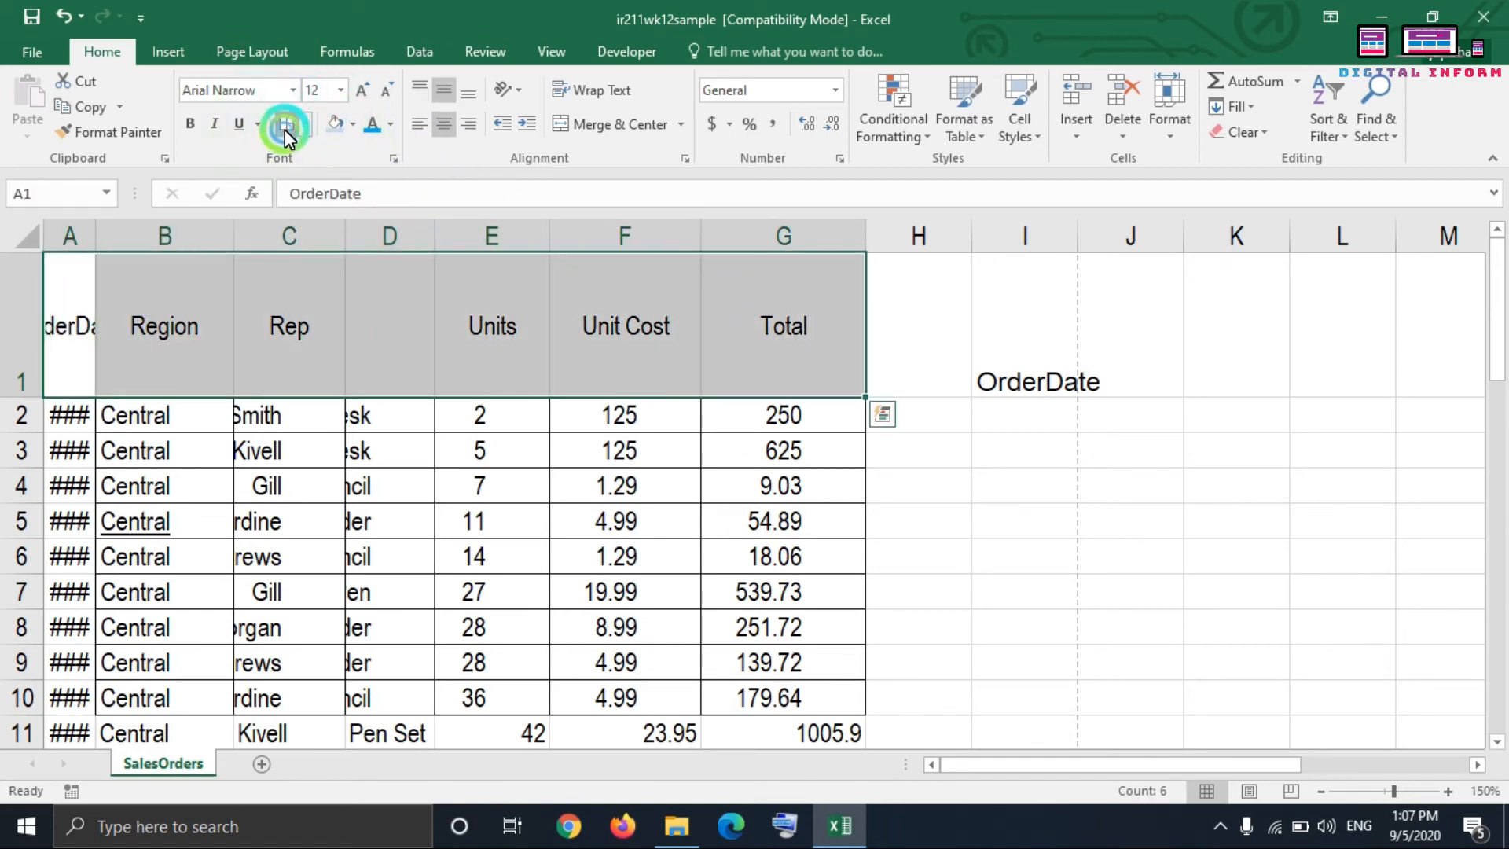
click(412, 511)
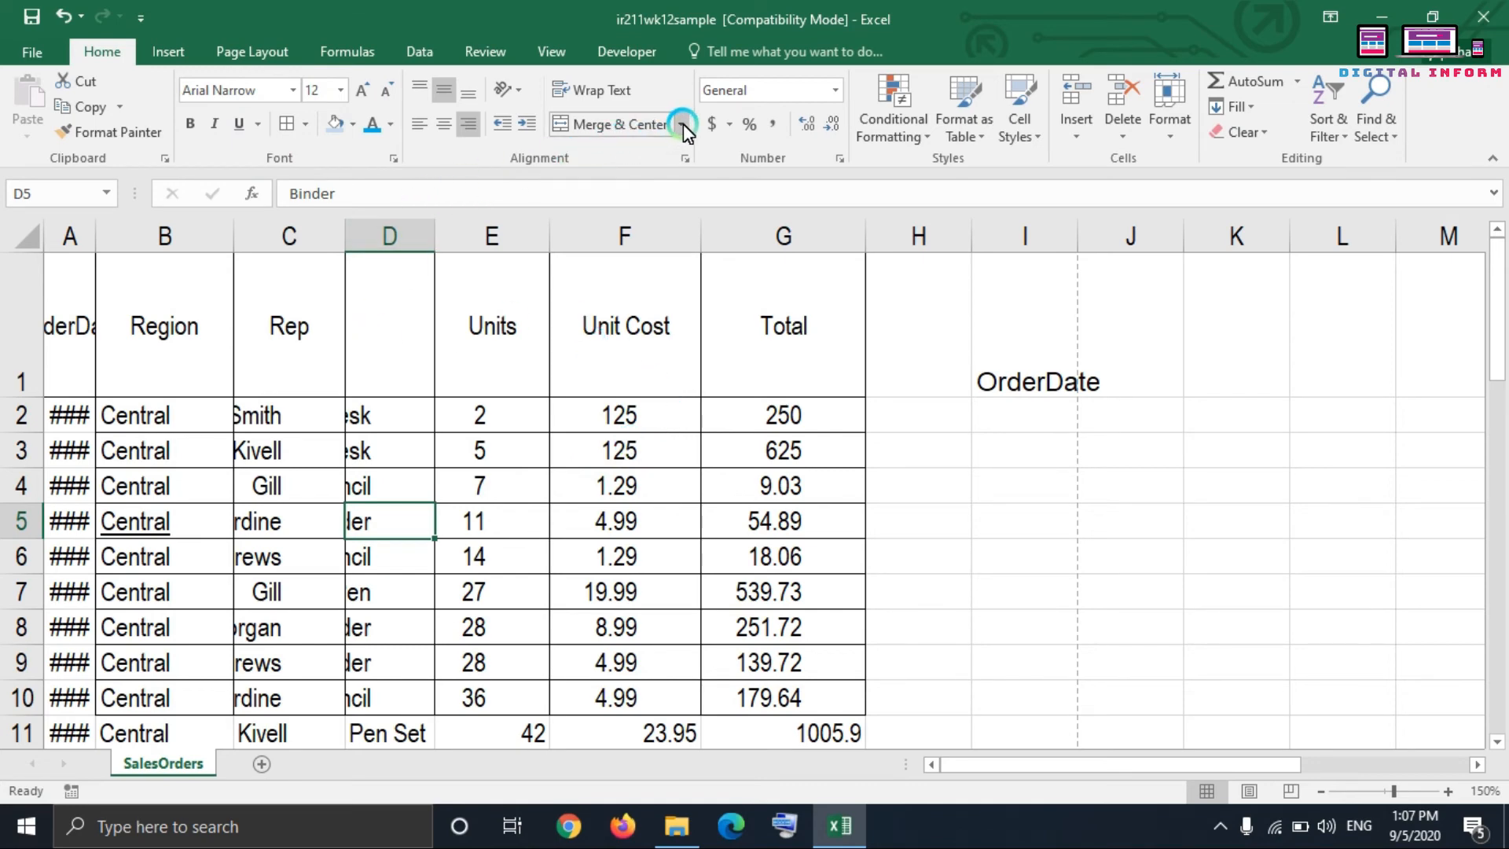
Step: Merge cells E2:G3 with Merge Across, accepting that only each row's leftmost value is kept, and inspect the merged rows
click(489, 415)
drag(493, 421, 768, 464)
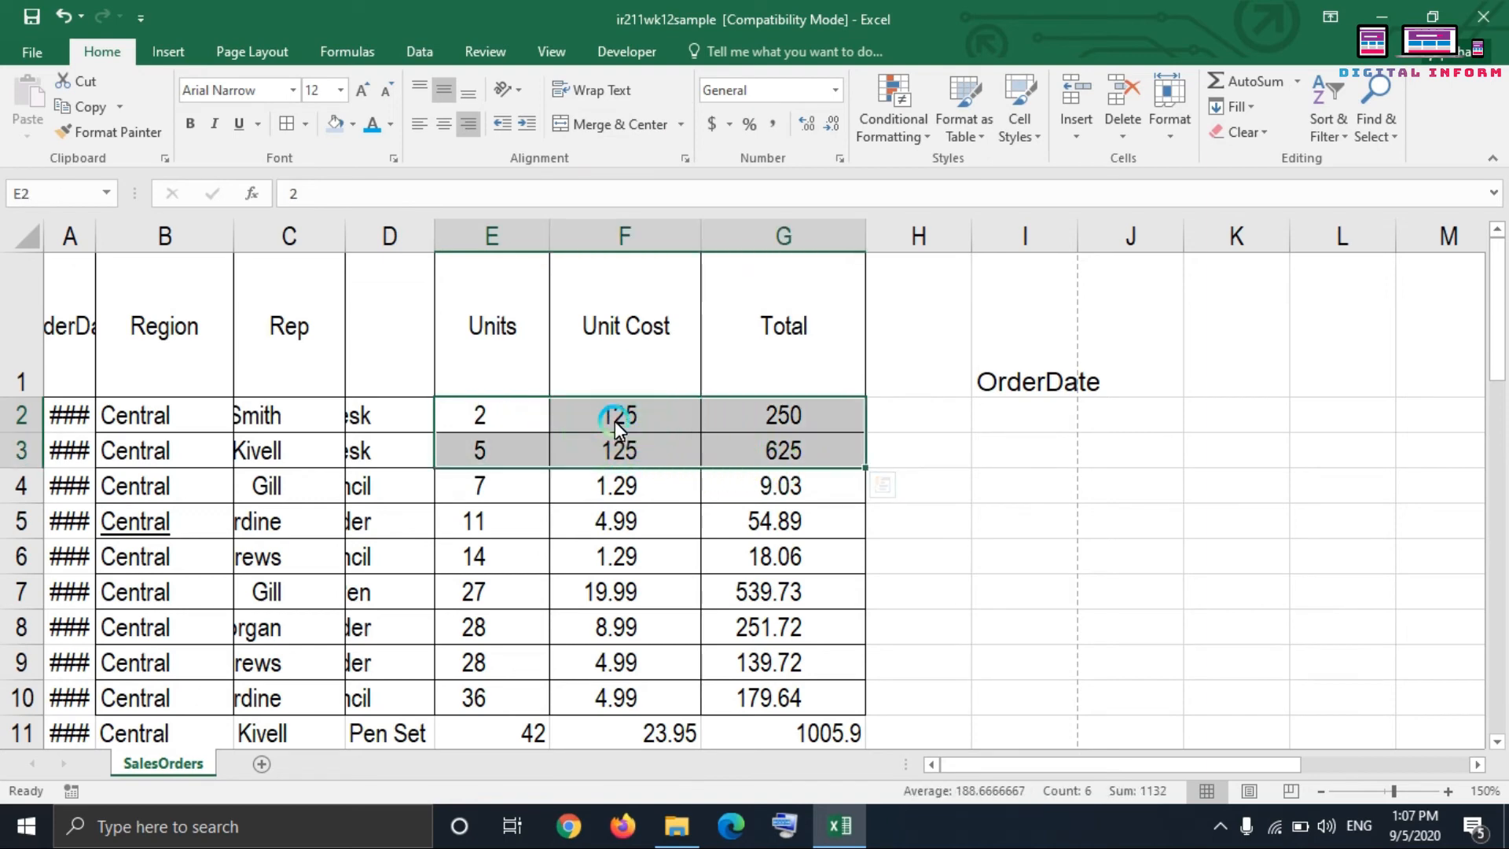
click(681, 125)
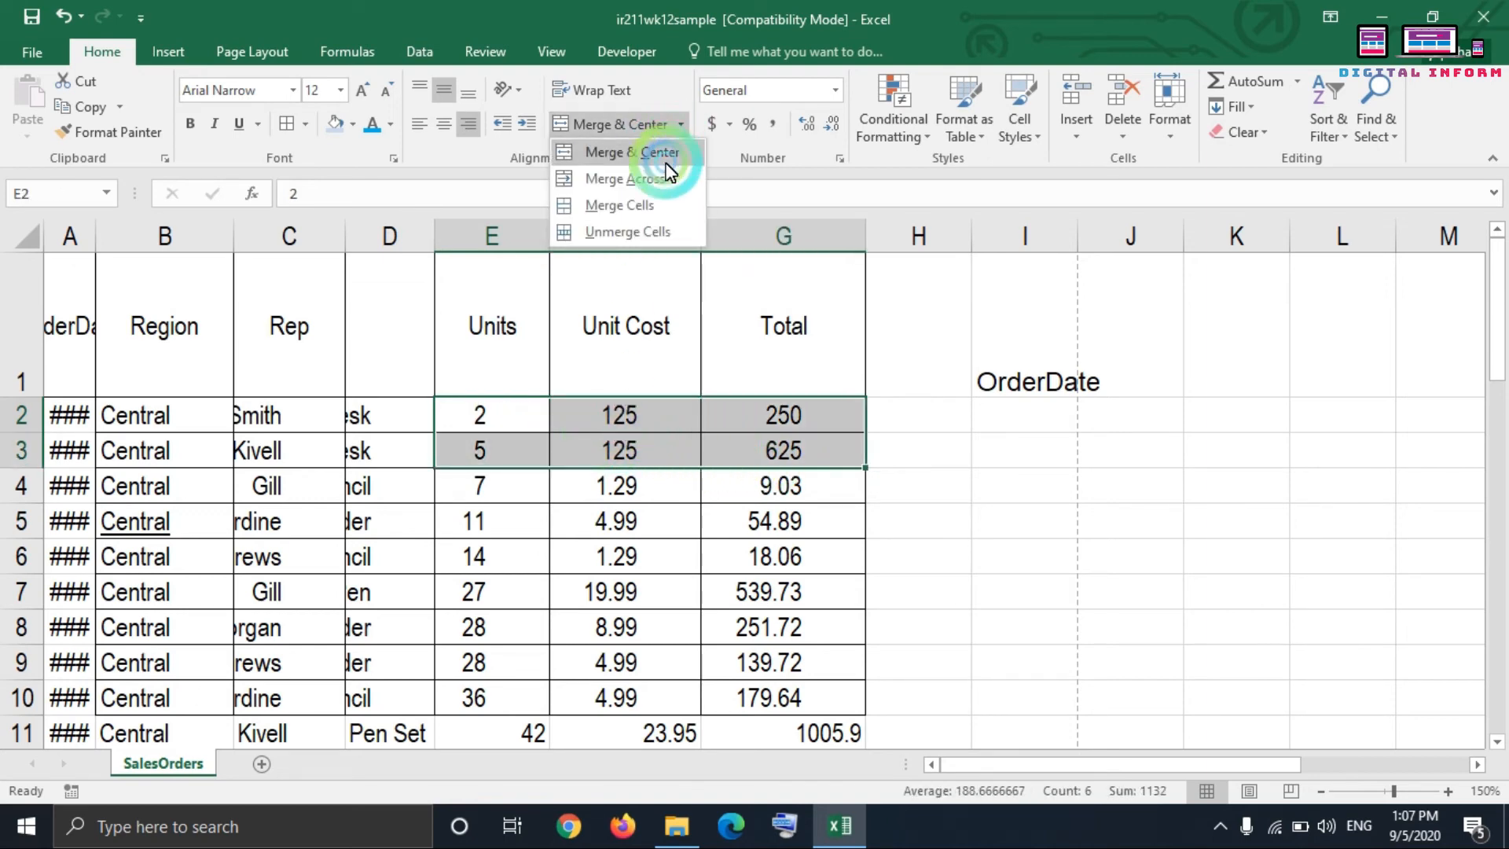
click(664, 178)
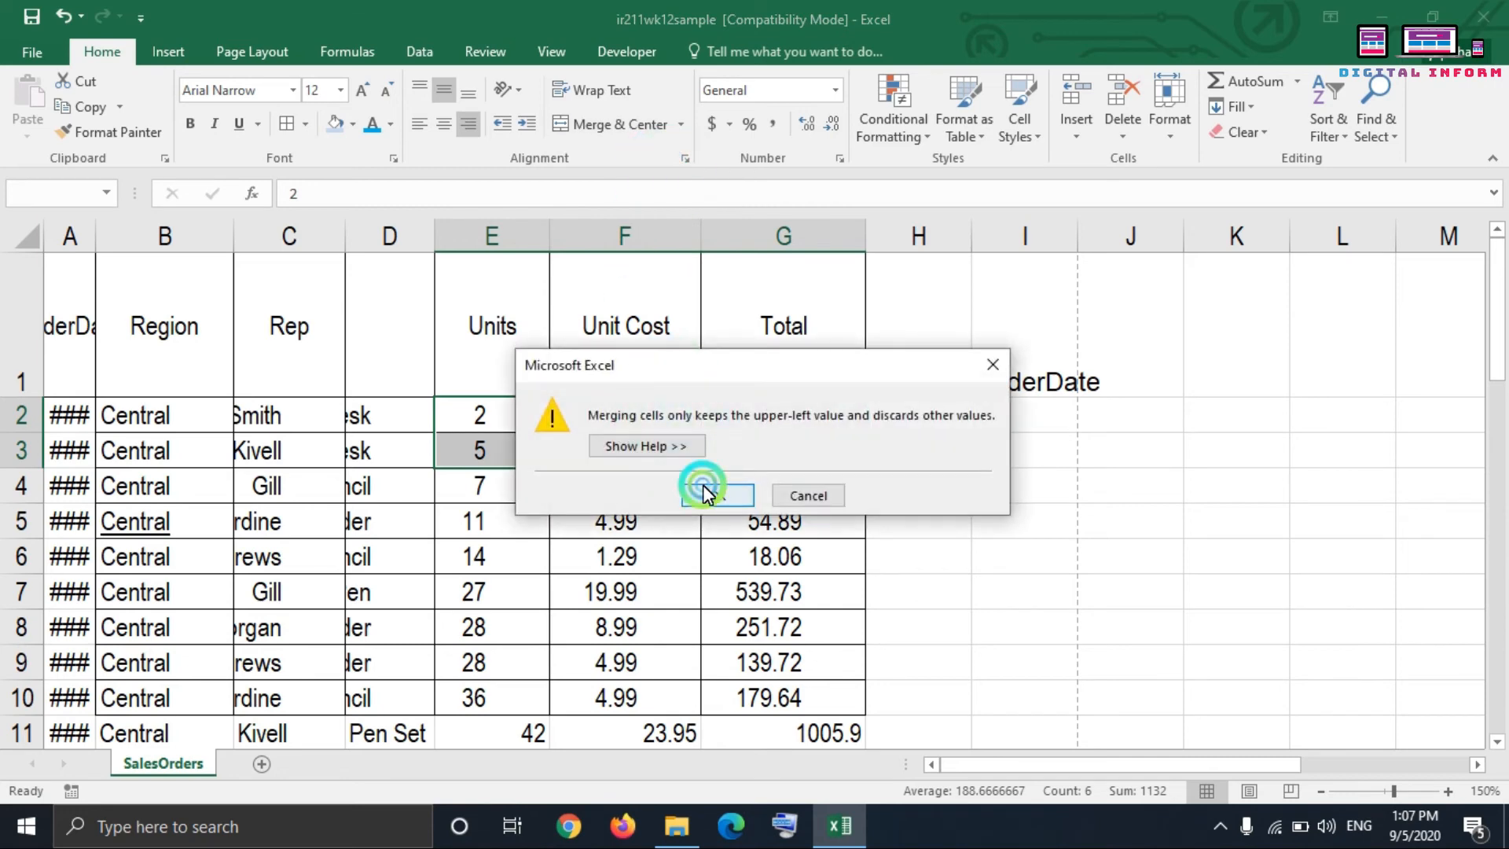
click(702, 488)
click(703, 489)
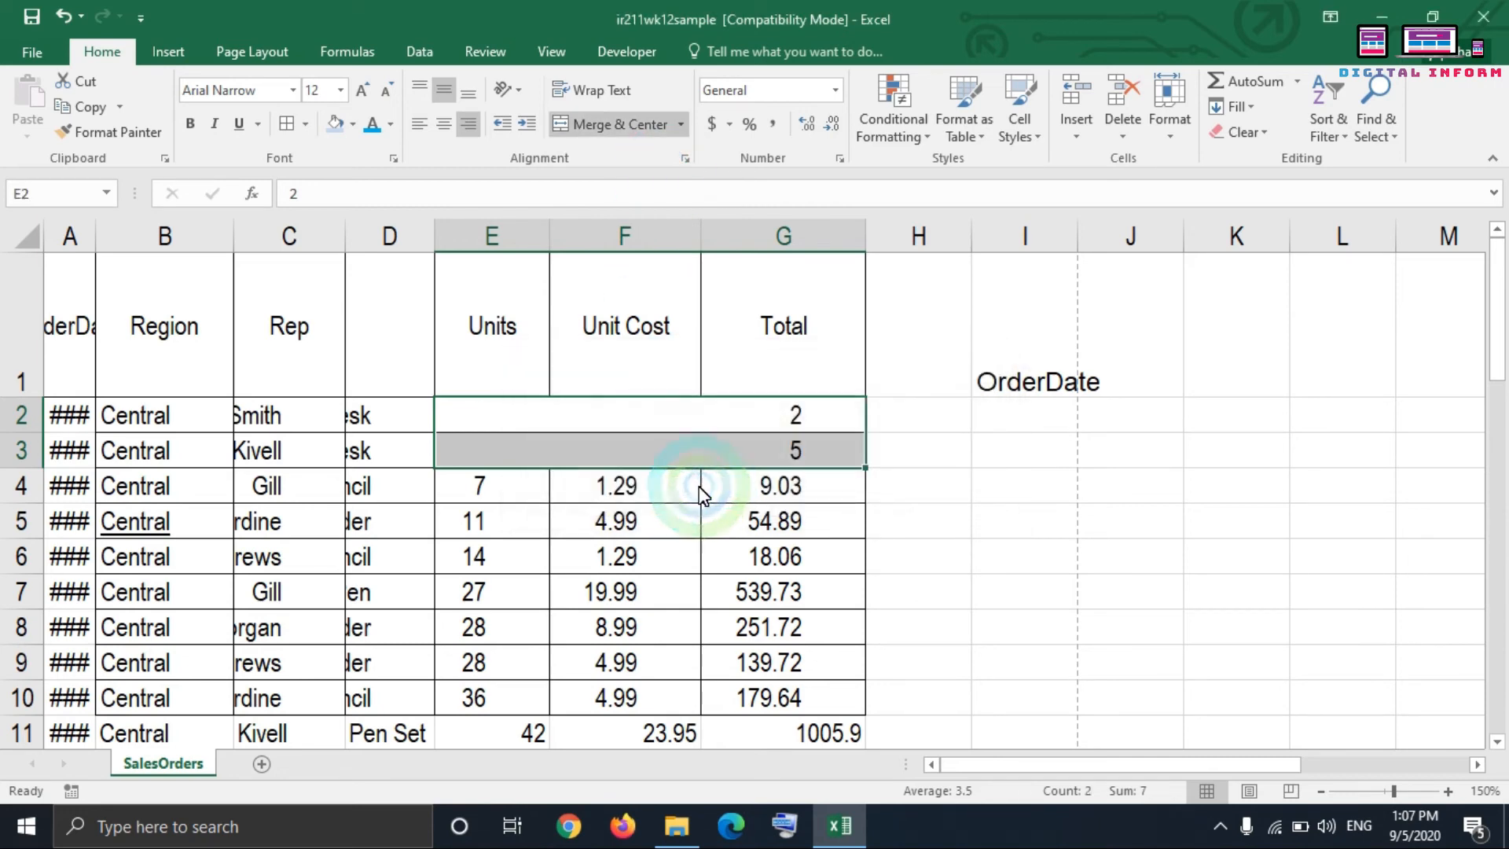
click(651, 460)
click(638, 420)
click(647, 489)
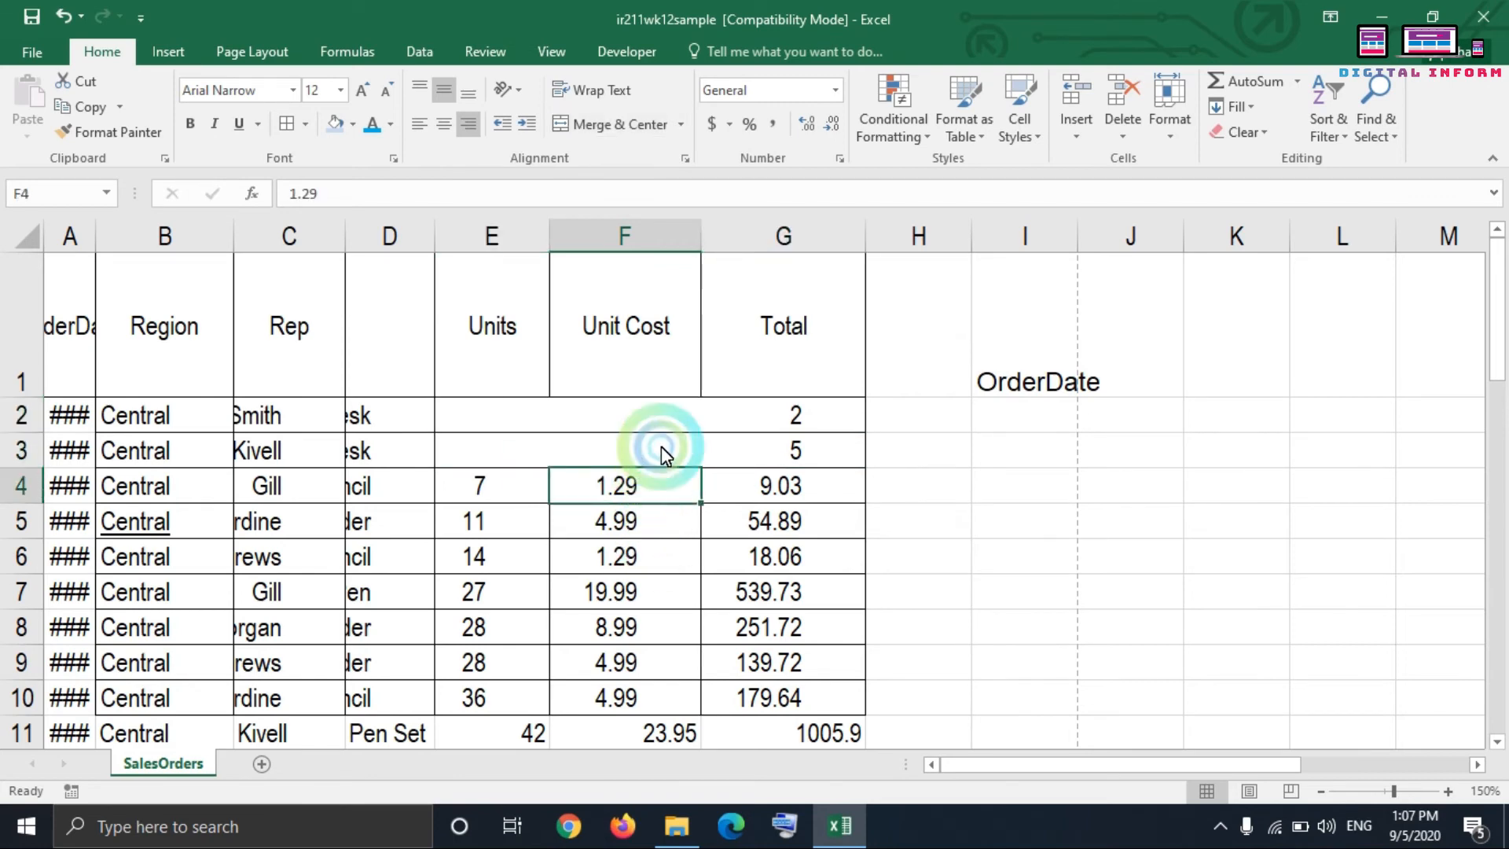
click(660, 412)
drag(663, 426, 642, 463)
click(664, 521)
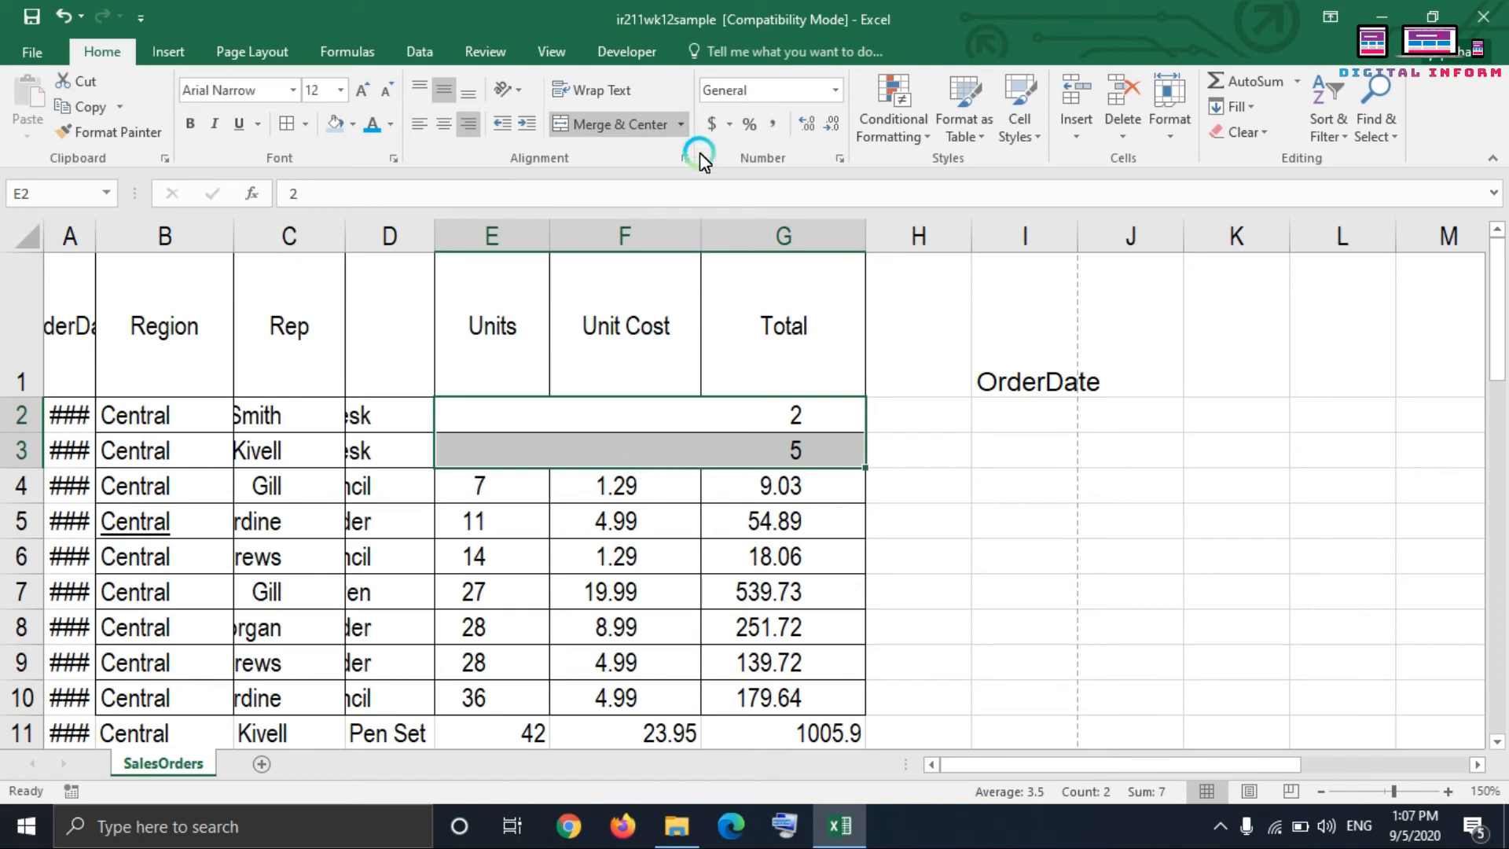
Step: Merge the empty cells H2:I2 with Merge Cells
click(680, 126)
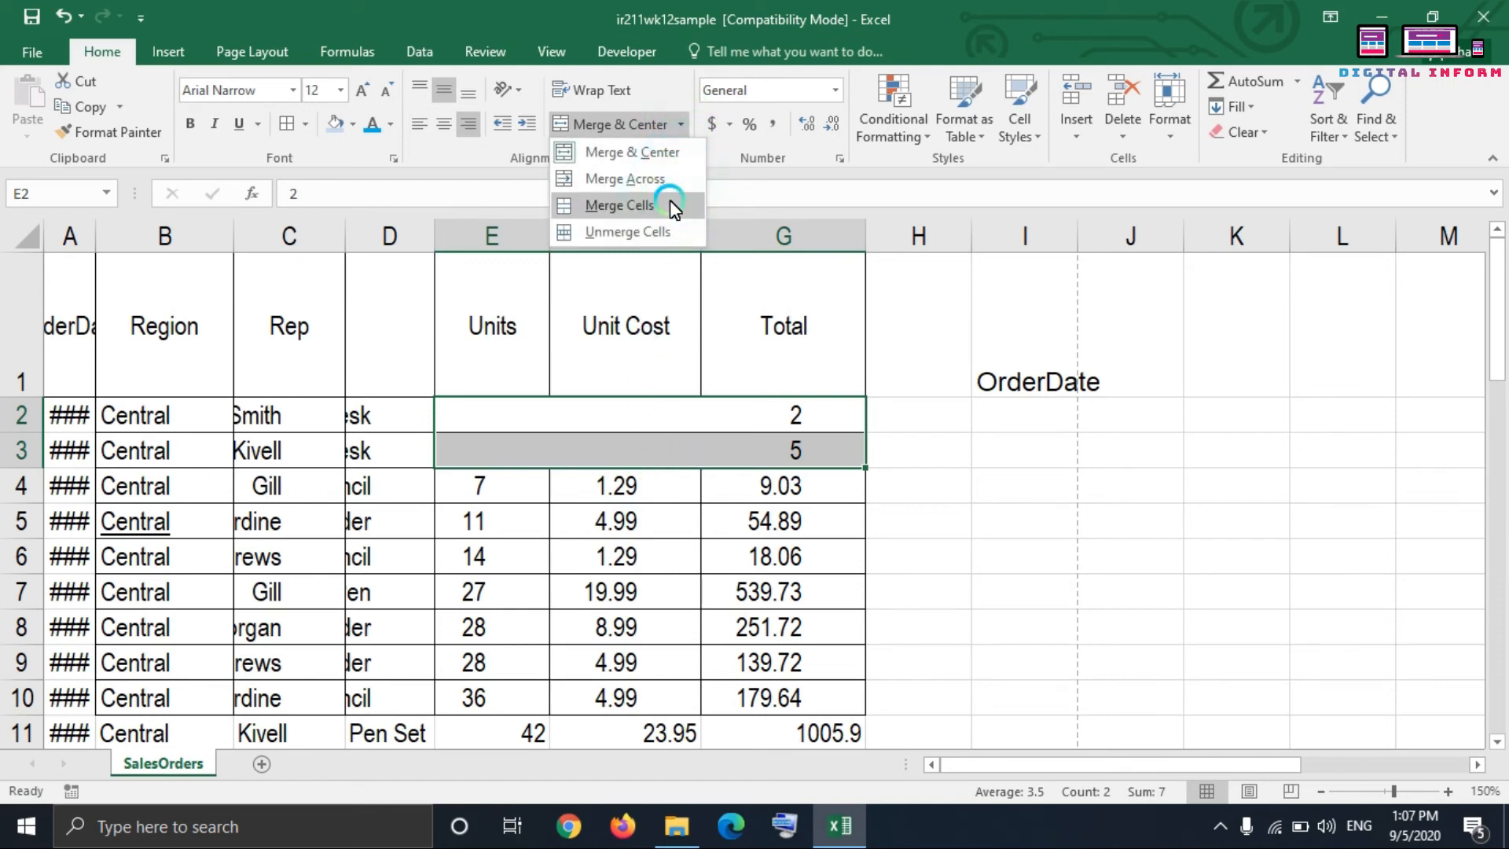
click(633, 473)
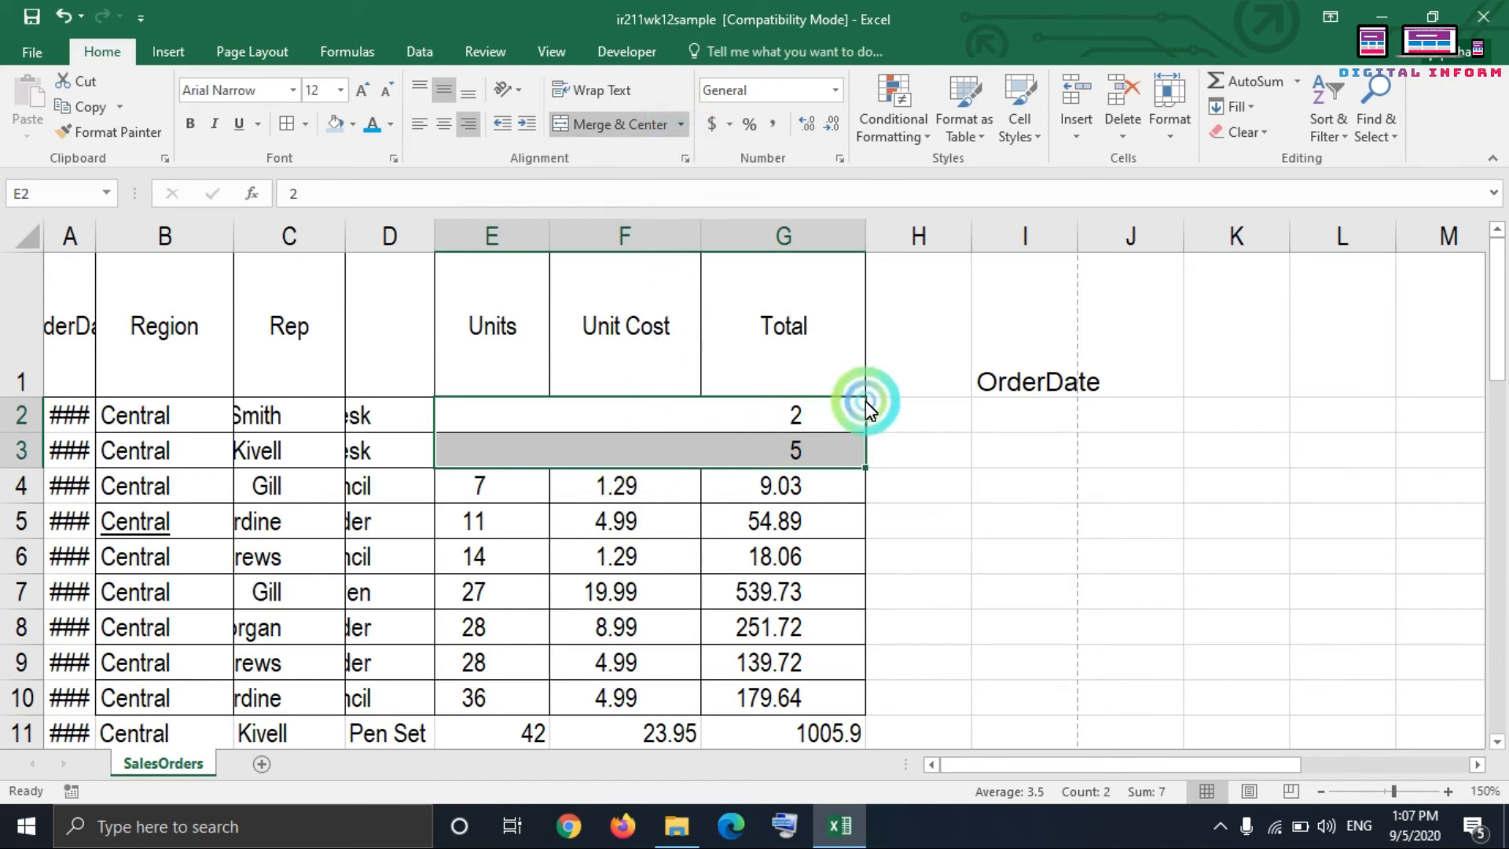
drag(933, 412, 996, 420)
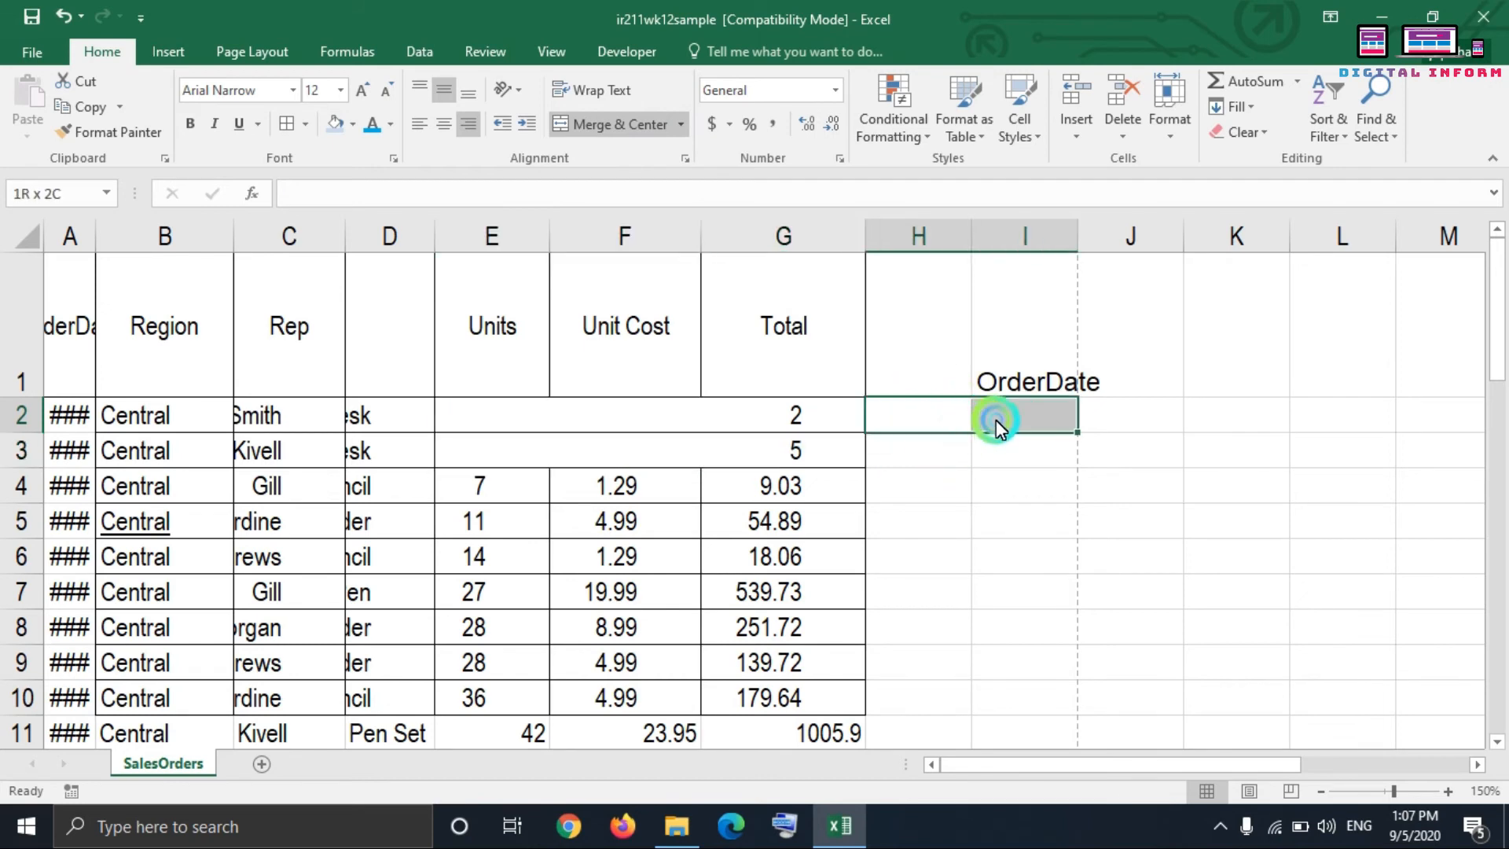
click(680, 124)
click(639, 205)
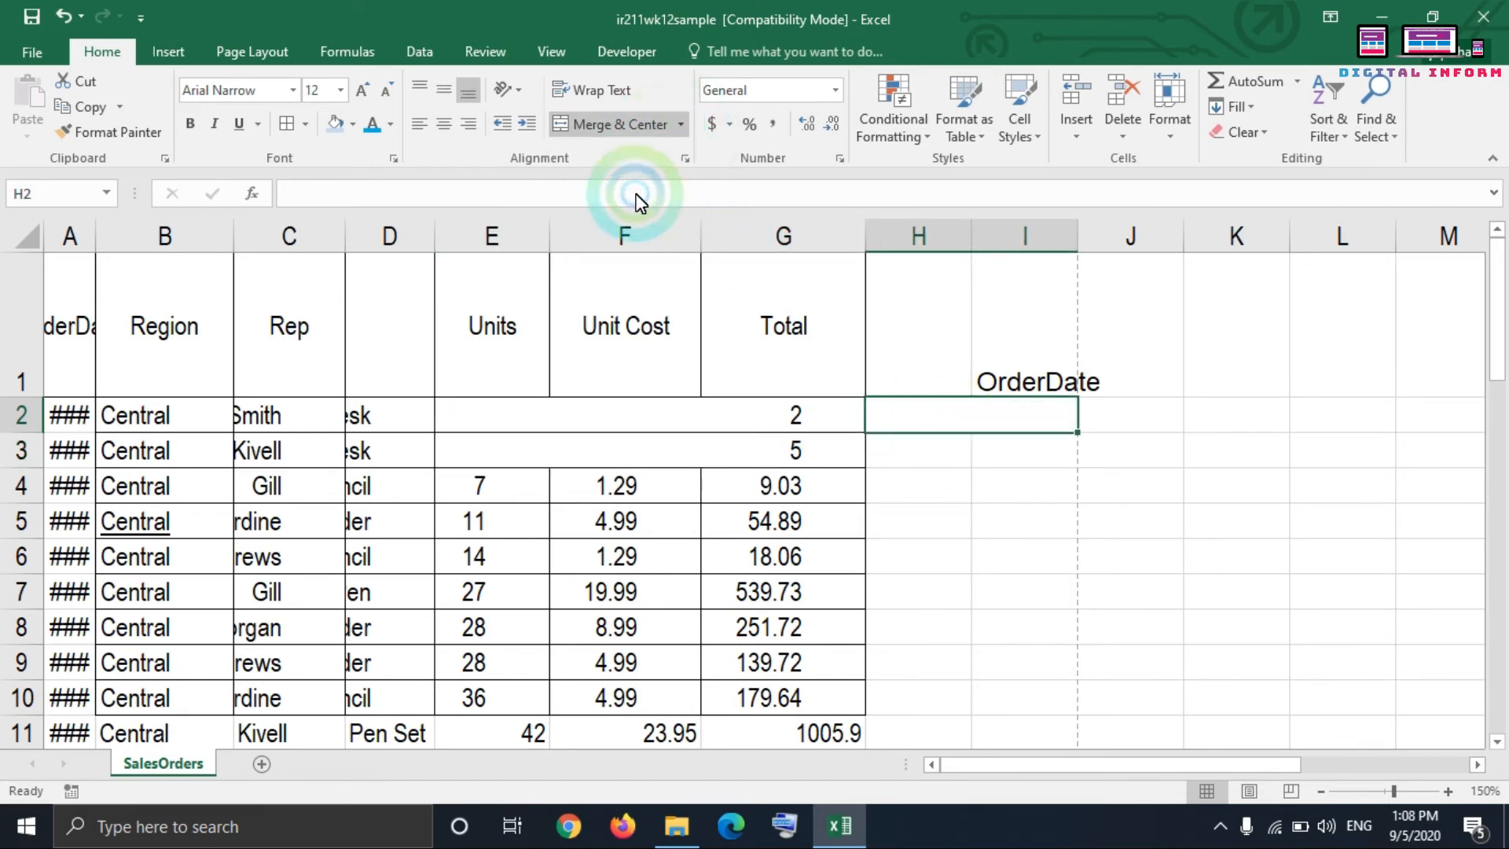
click(926, 474)
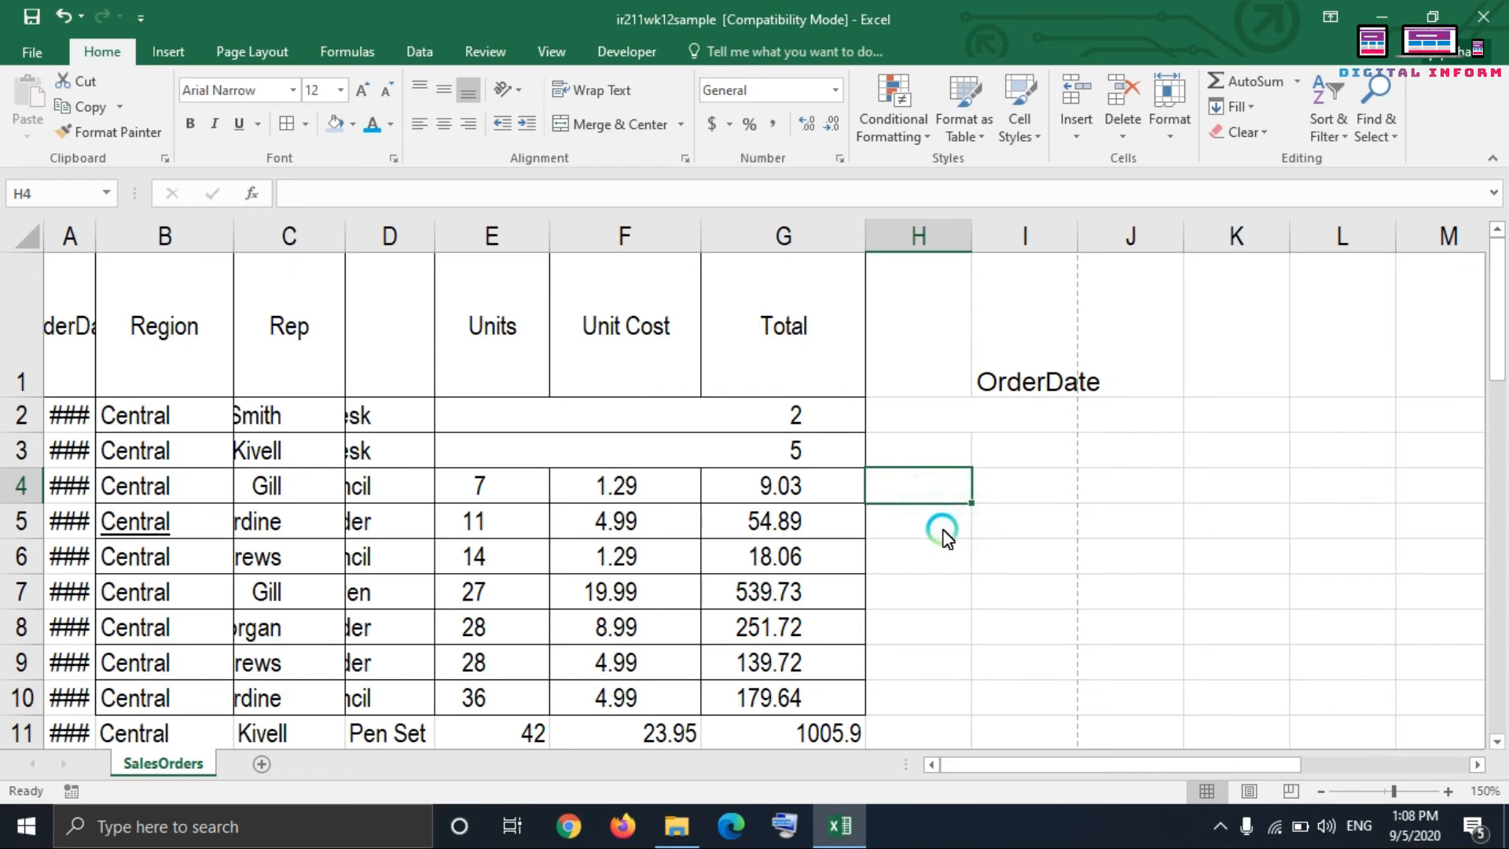
Step: Merge the empty block H5:I6 into a single cell with Merge Cells
drag(943, 529, 1010, 555)
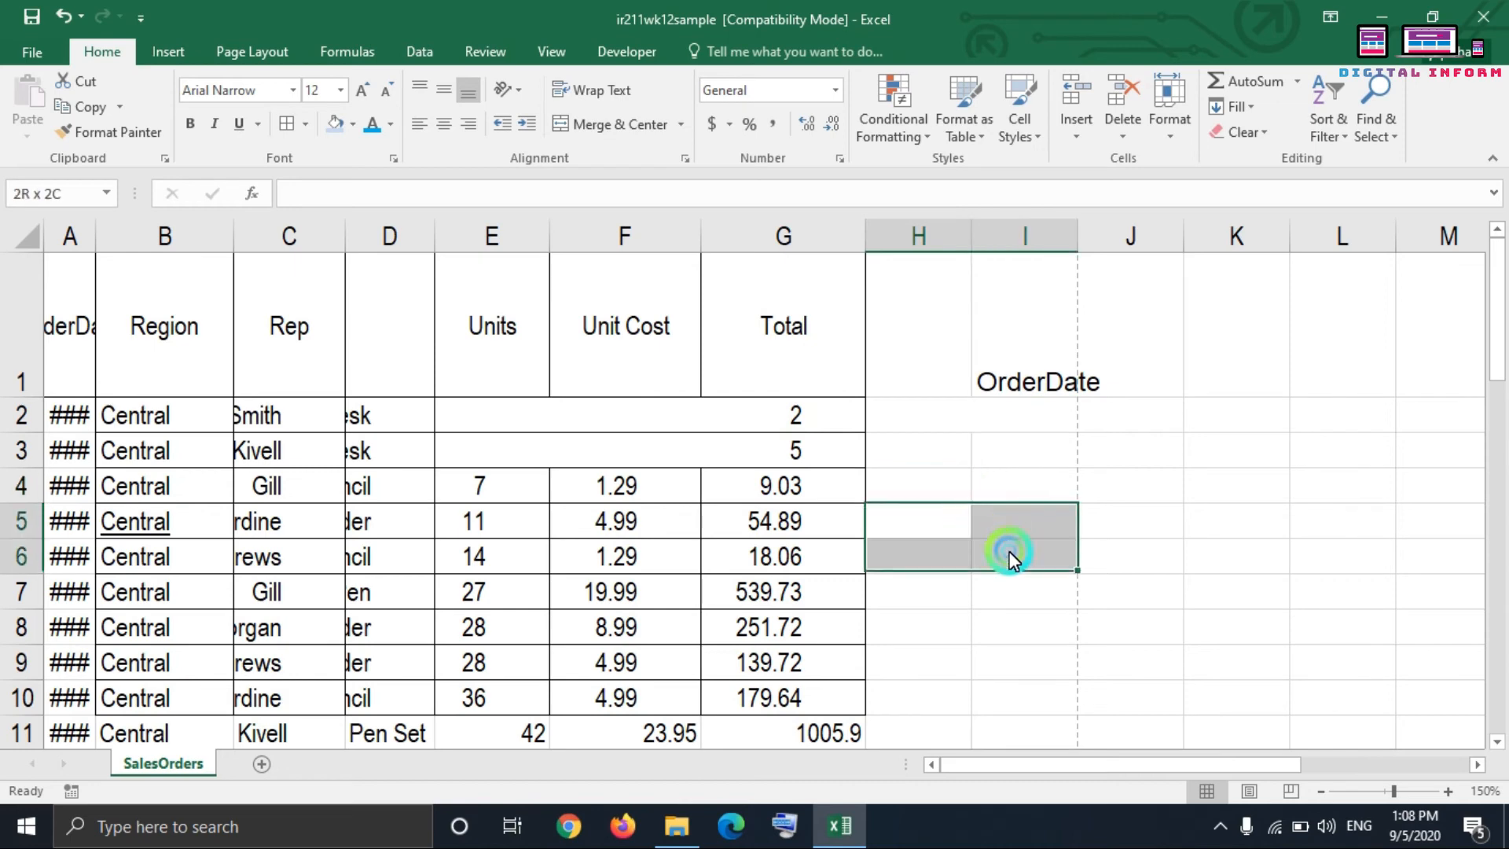
click(679, 124)
click(641, 205)
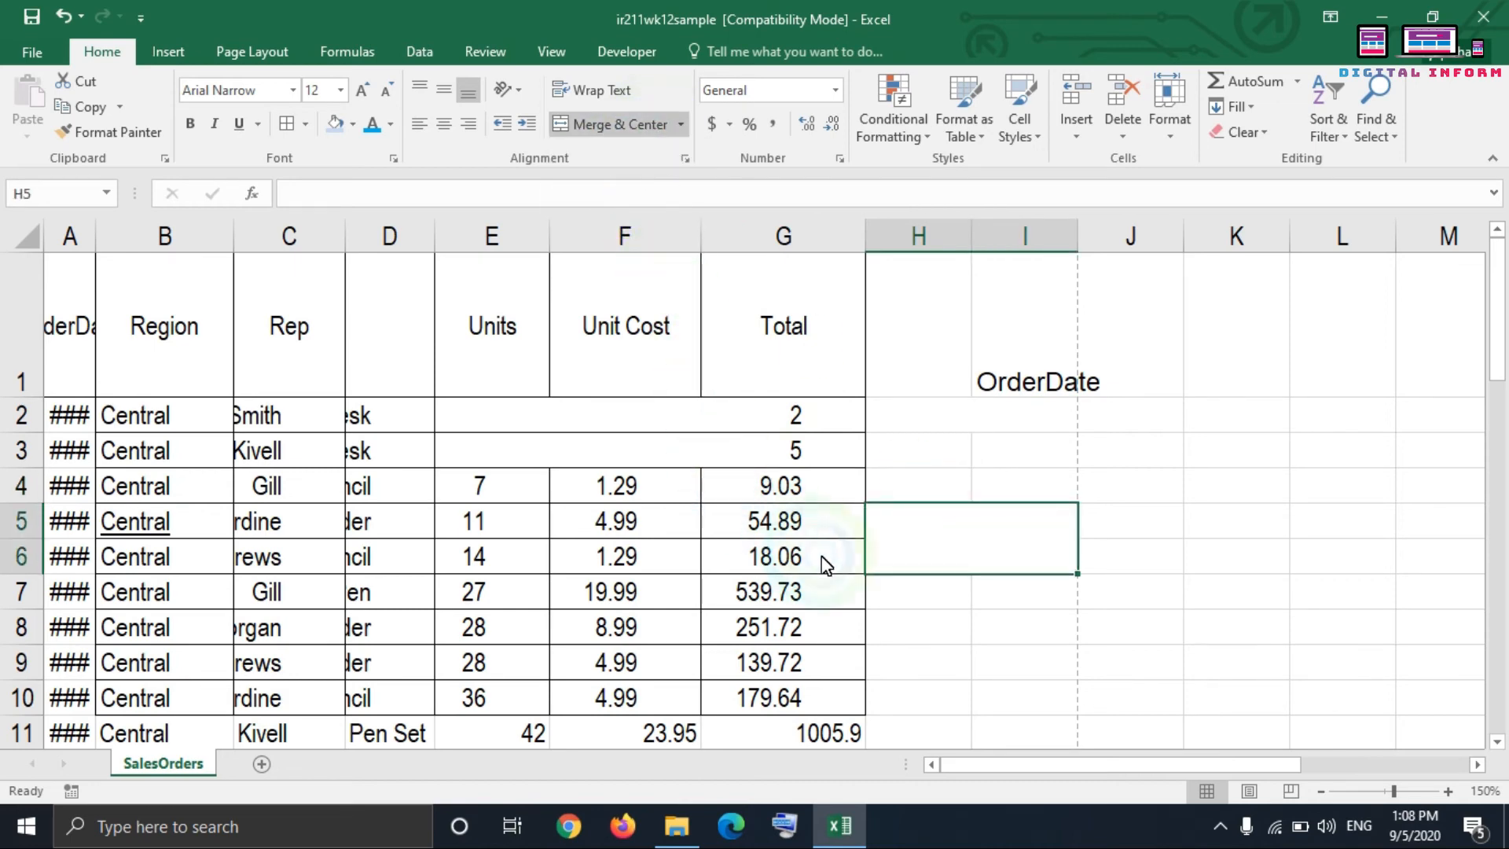
click(936, 621)
click(961, 542)
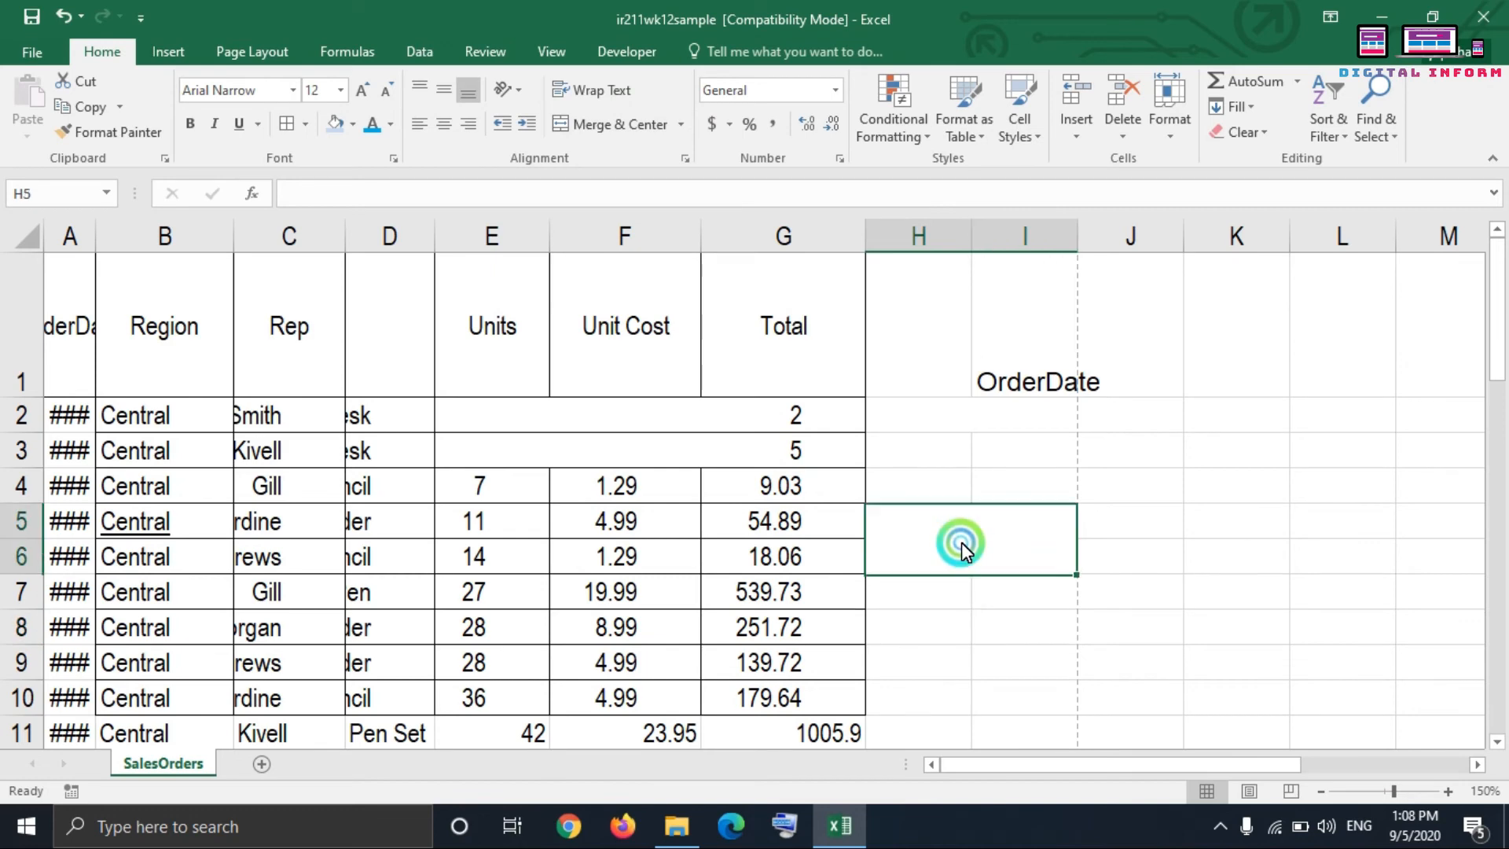
Step: Unmerge the two merged rows in E2:G3
click(682, 125)
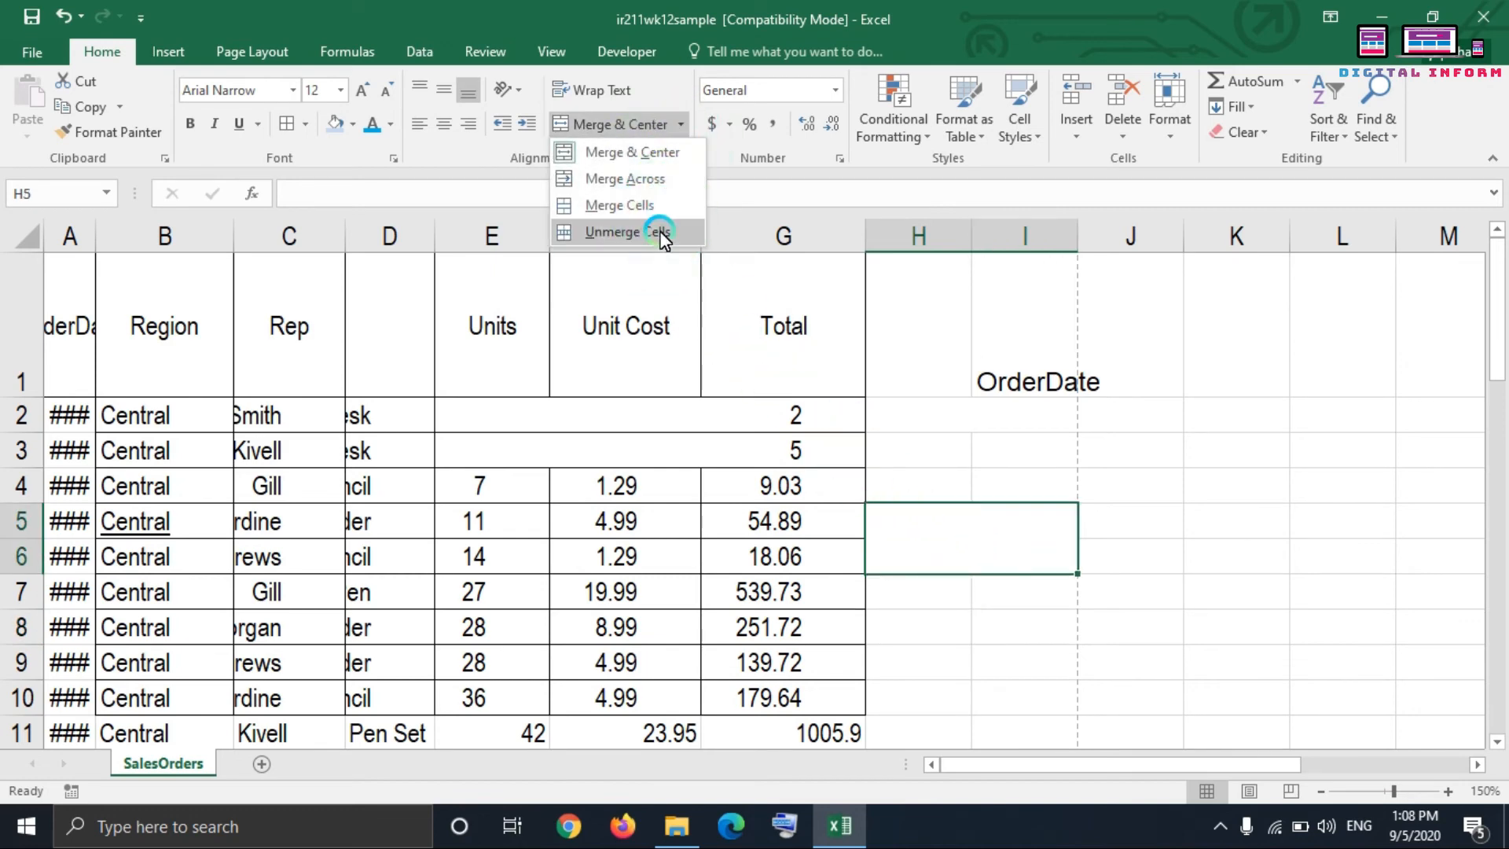
click(586, 438)
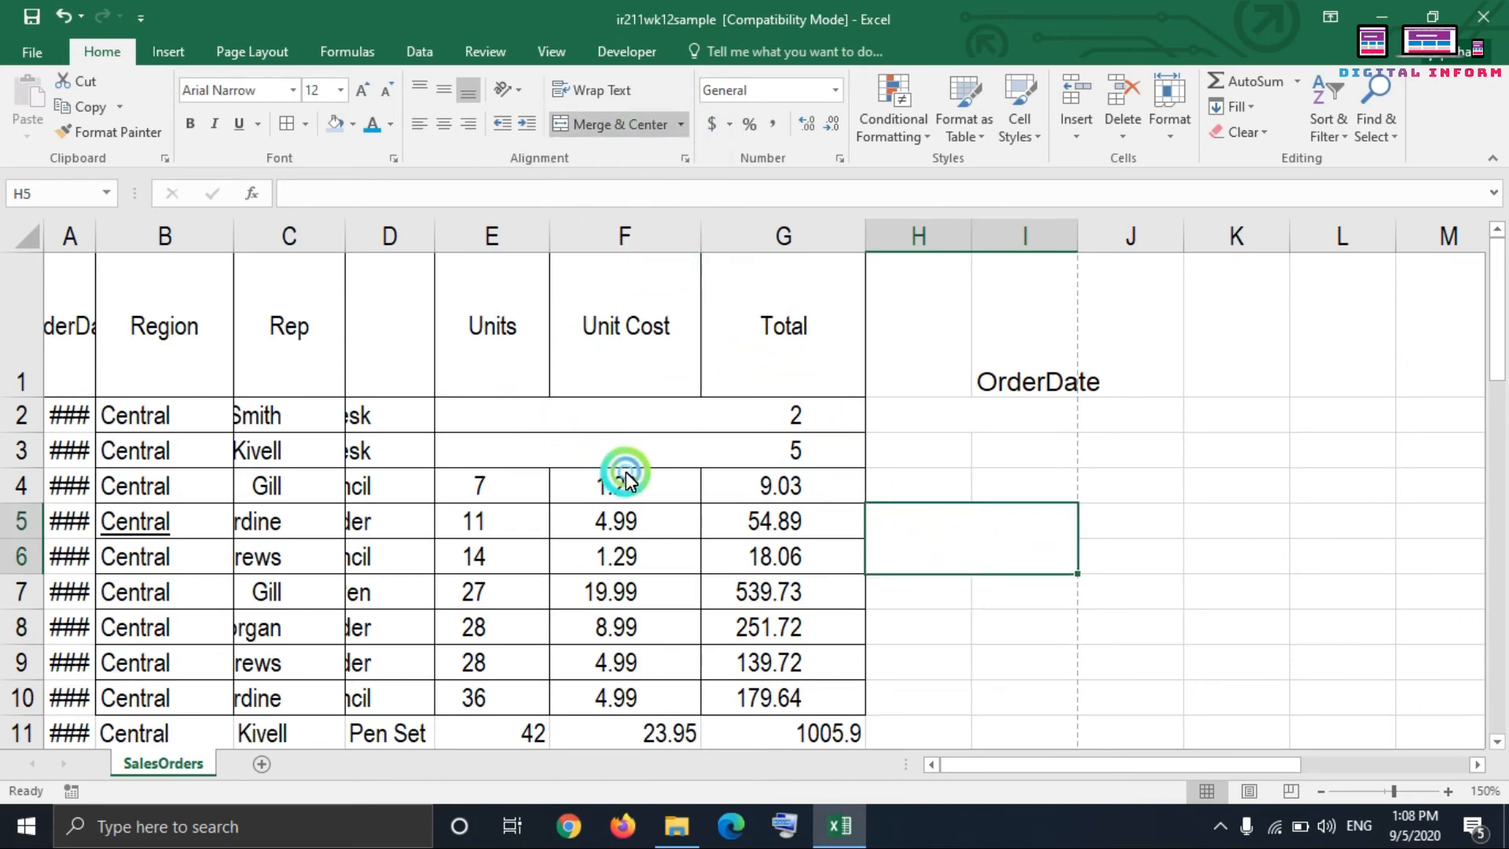
click(585, 424)
drag(588, 423, 611, 446)
click(637, 126)
click(680, 126)
click(657, 228)
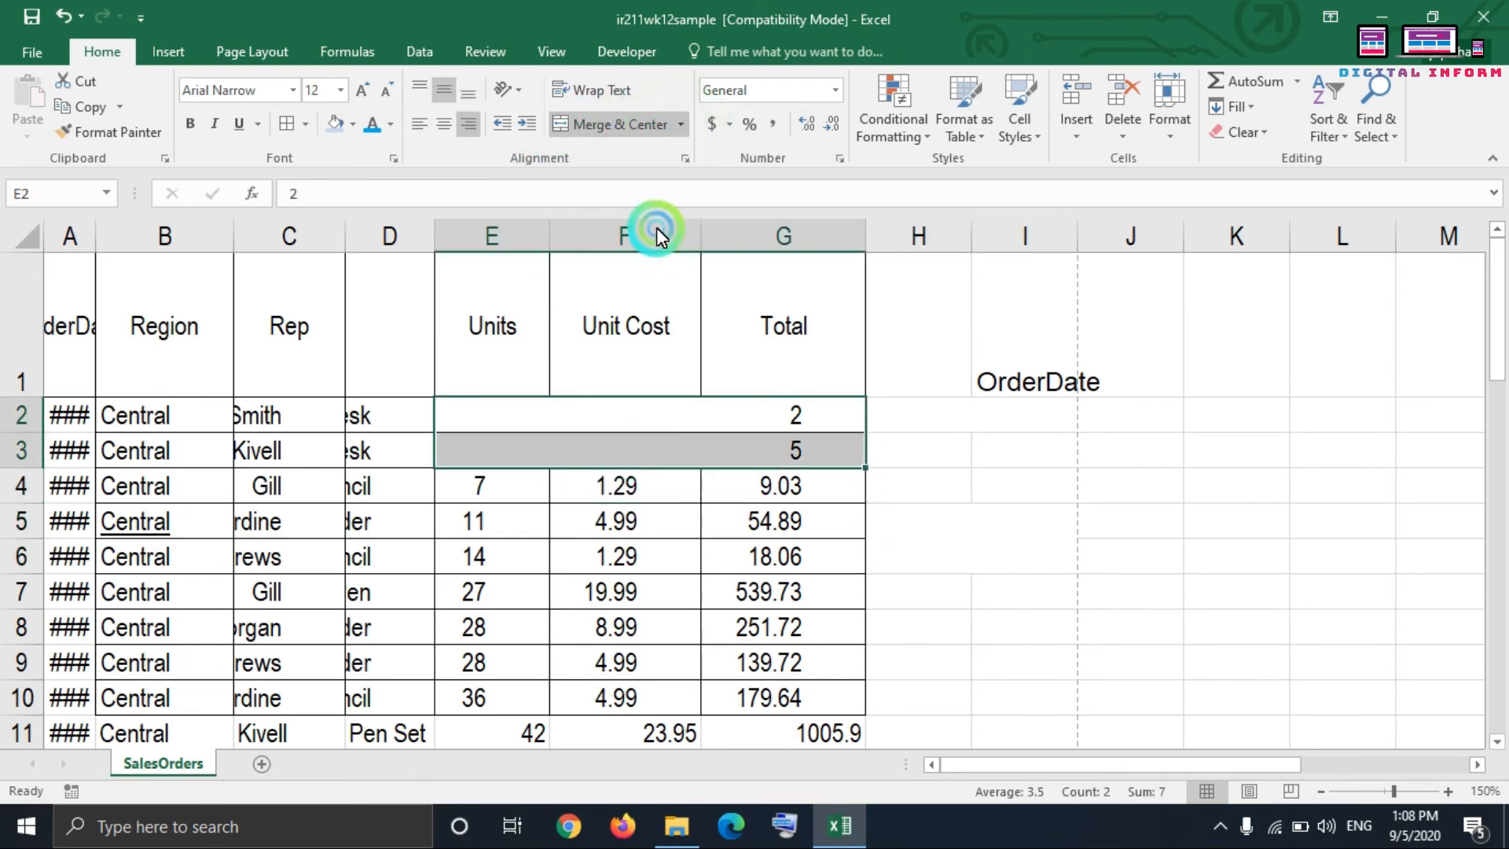
click(667, 522)
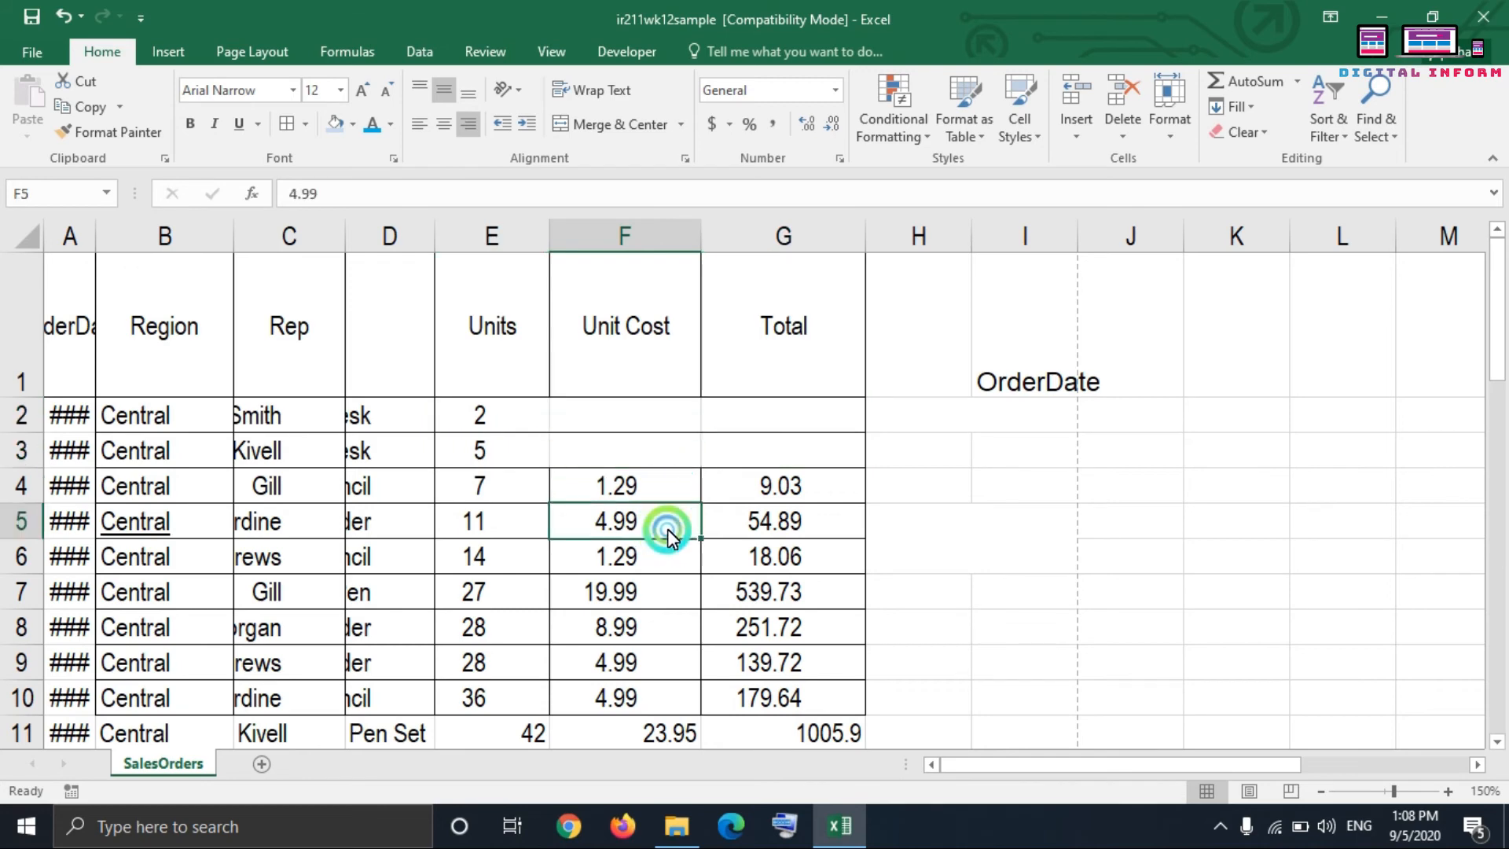
Step: Apply borders to all cells in the range E2:G4
click(636, 426)
drag(495, 414, 786, 486)
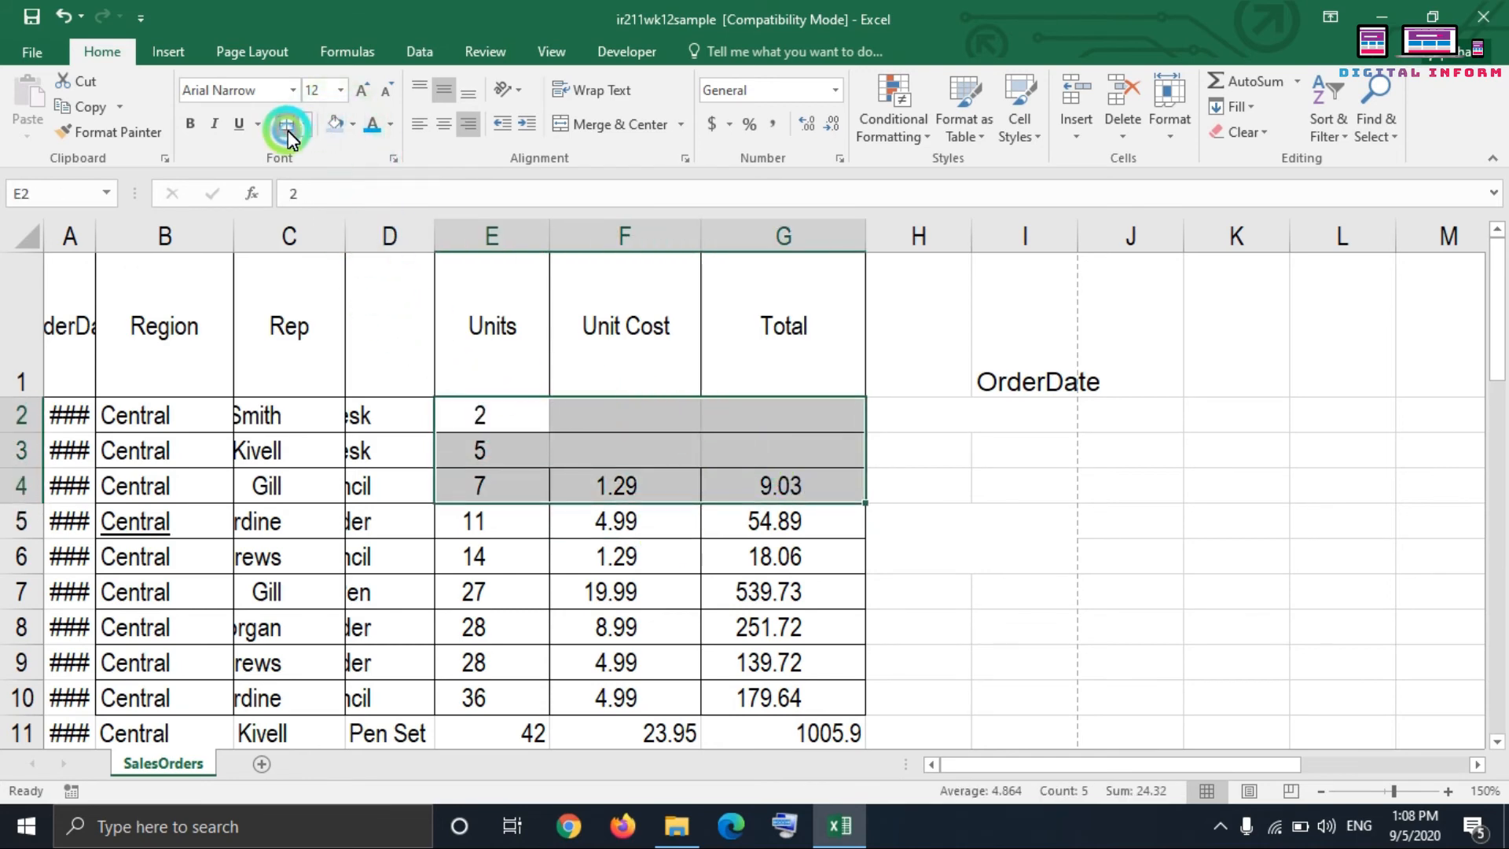
click(884, 472)
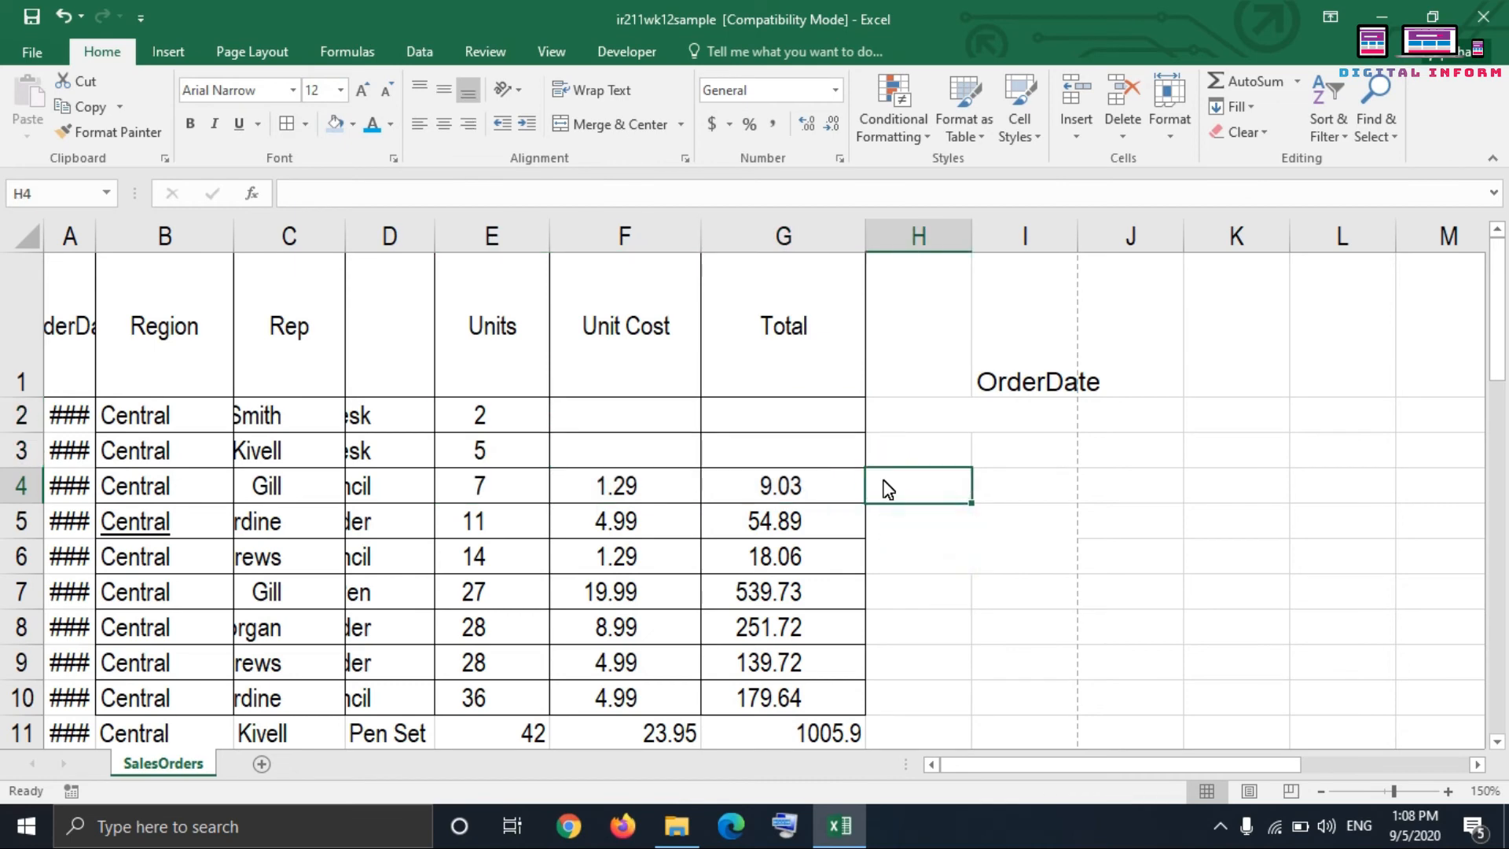
Step: Unmerge the empty merged block H5:I6 and apply borders to its separate cells
click(945, 582)
click(915, 515)
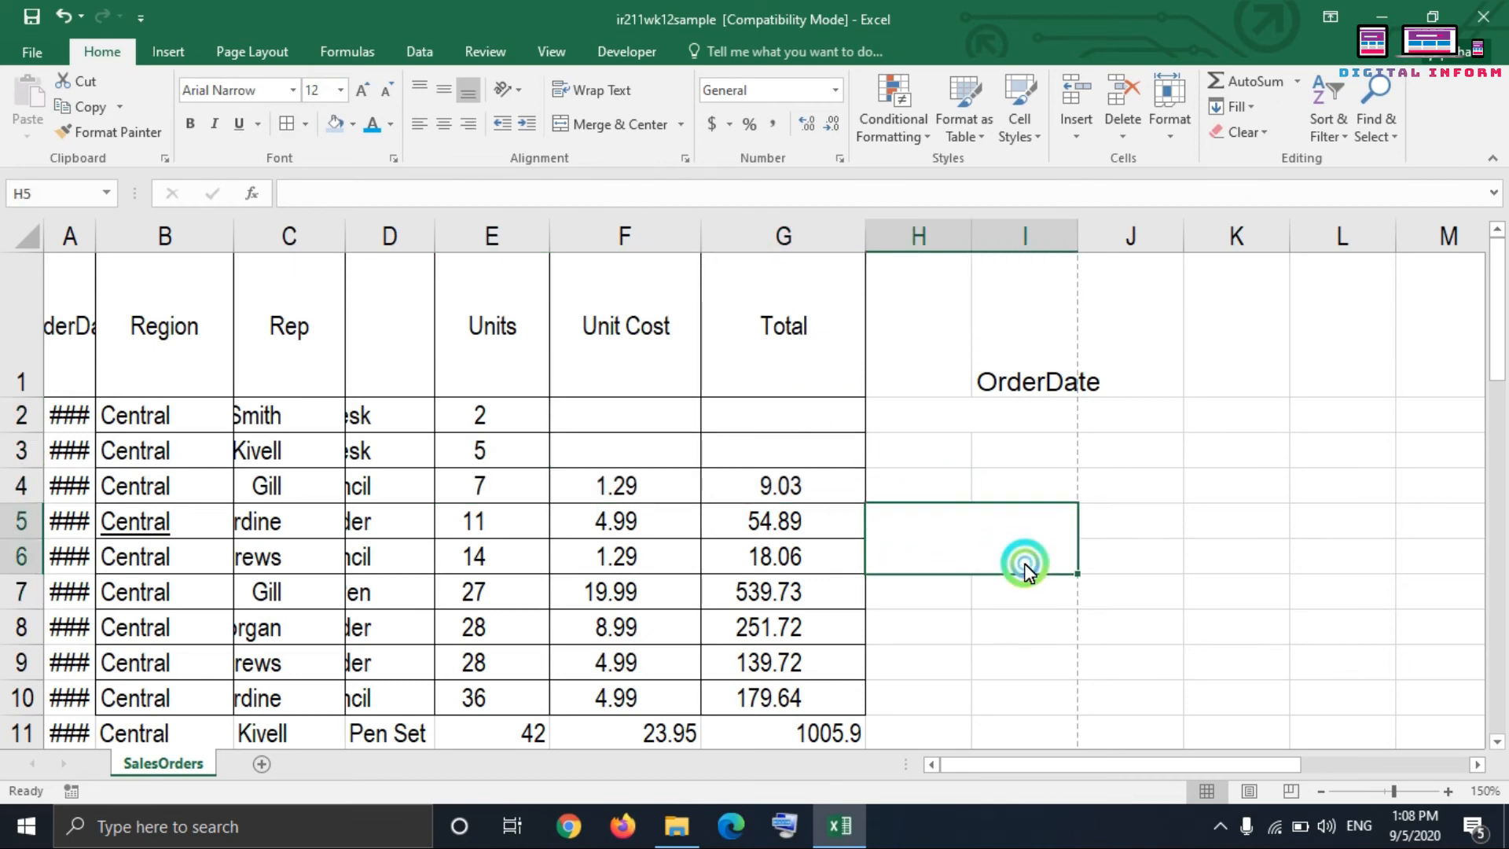
click(681, 124)
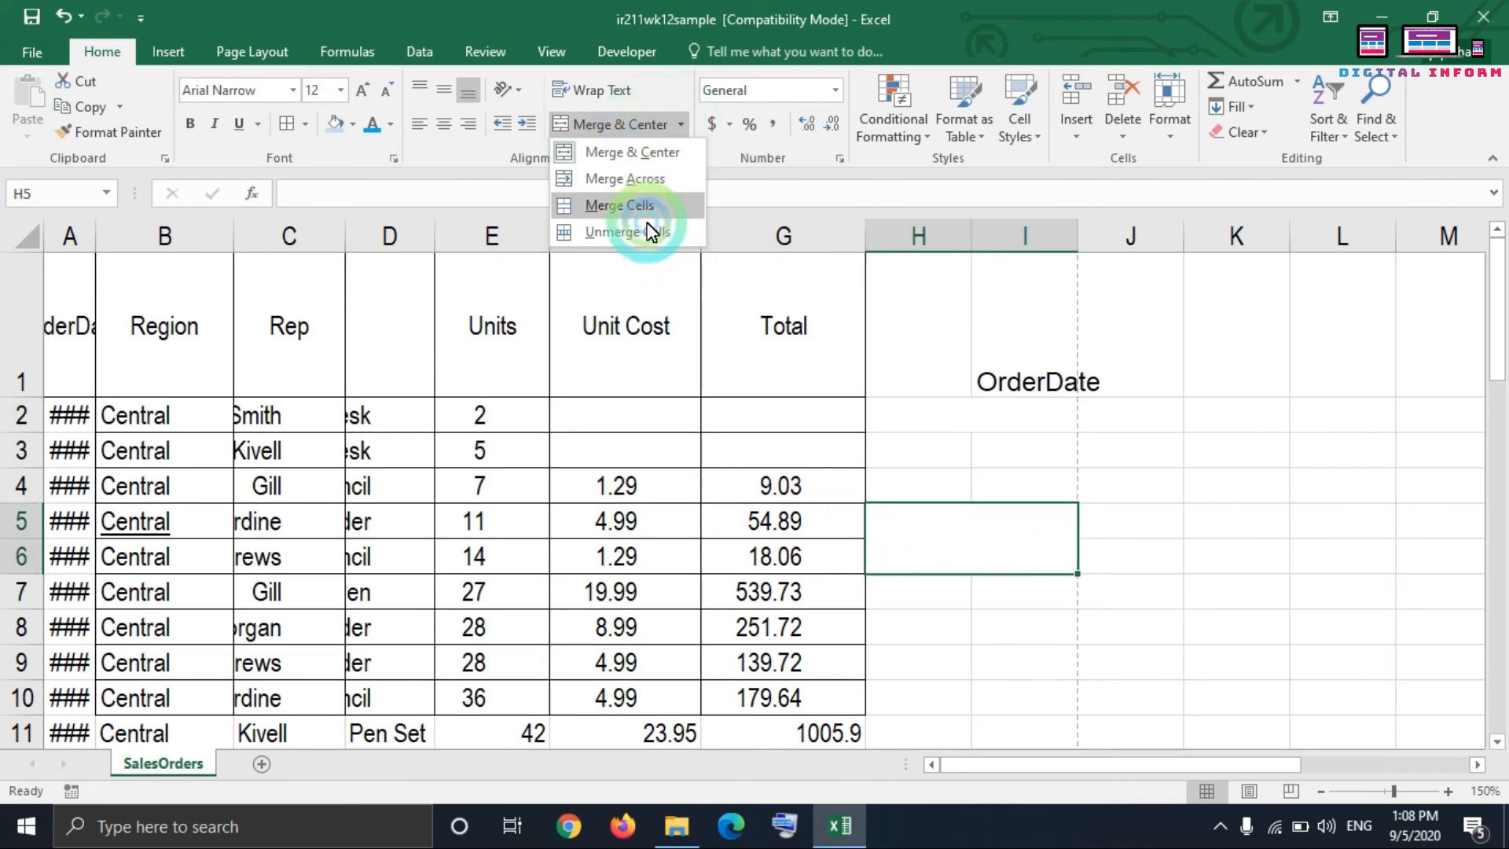
click(651, 229)
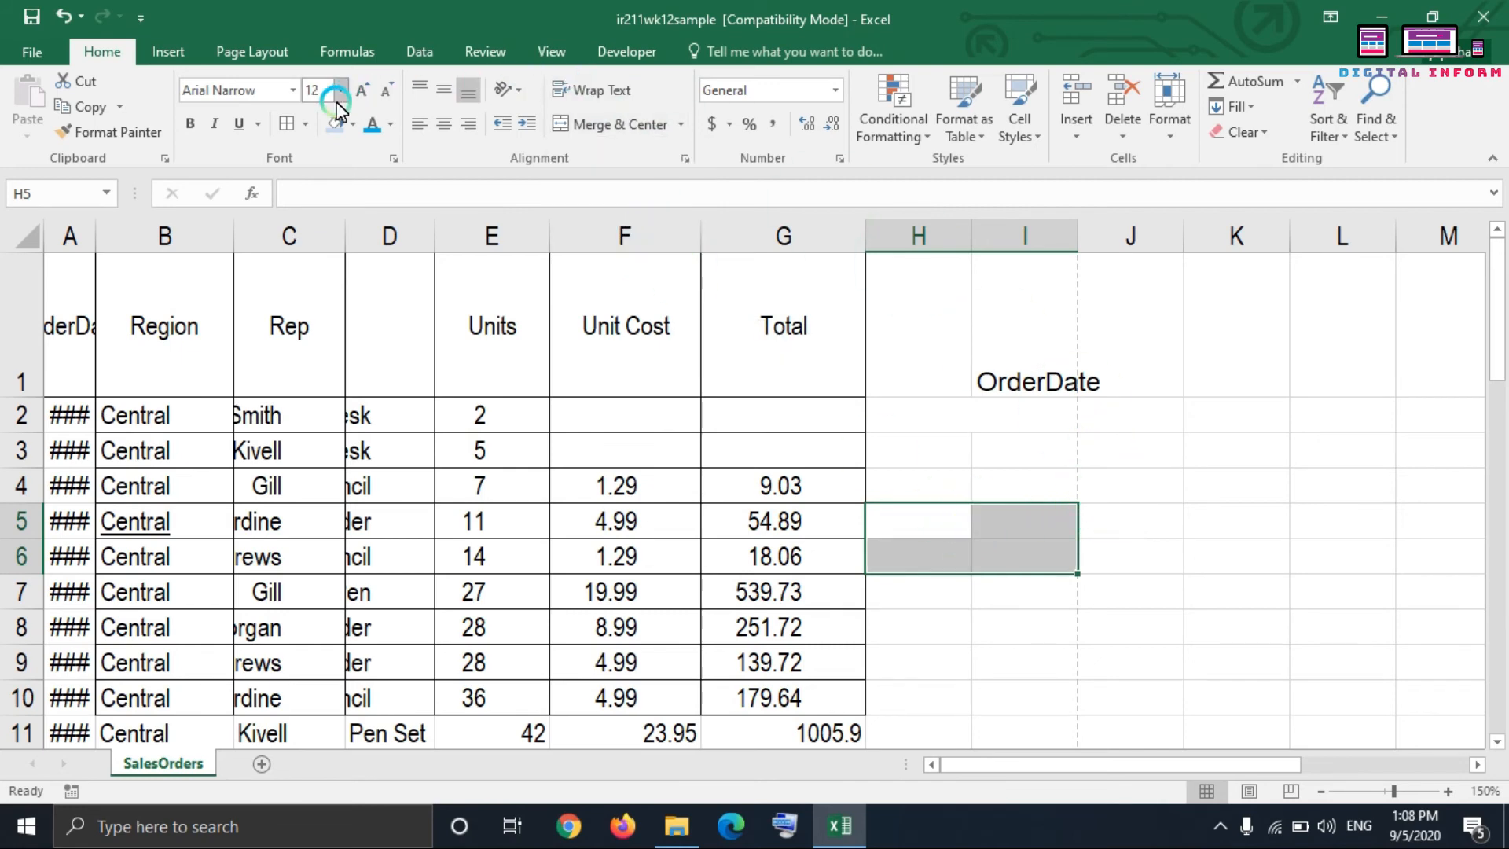
click(291, 123)
click(936, 407)
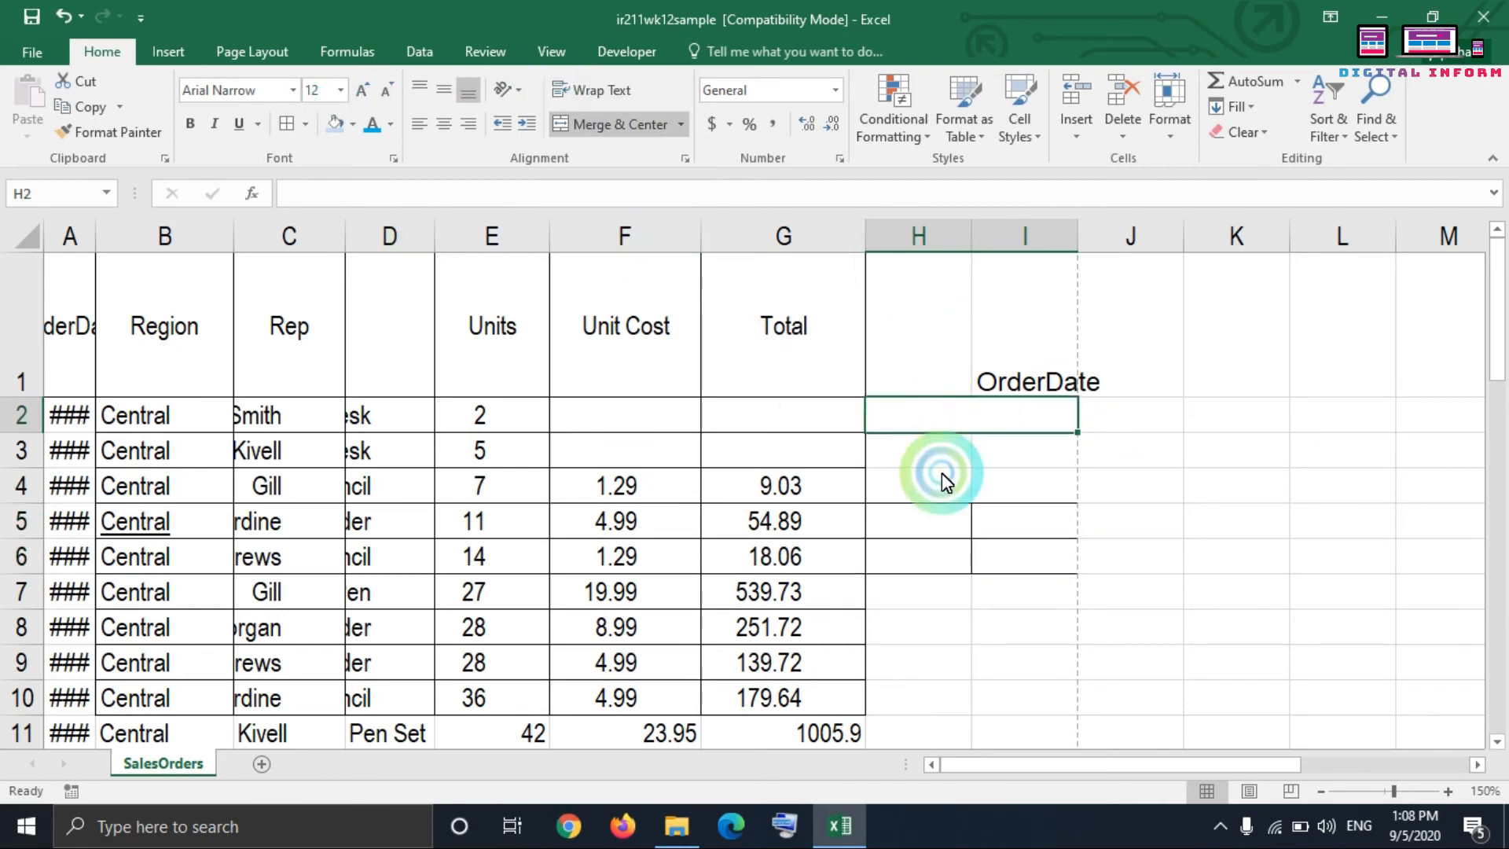
click(629, 124)
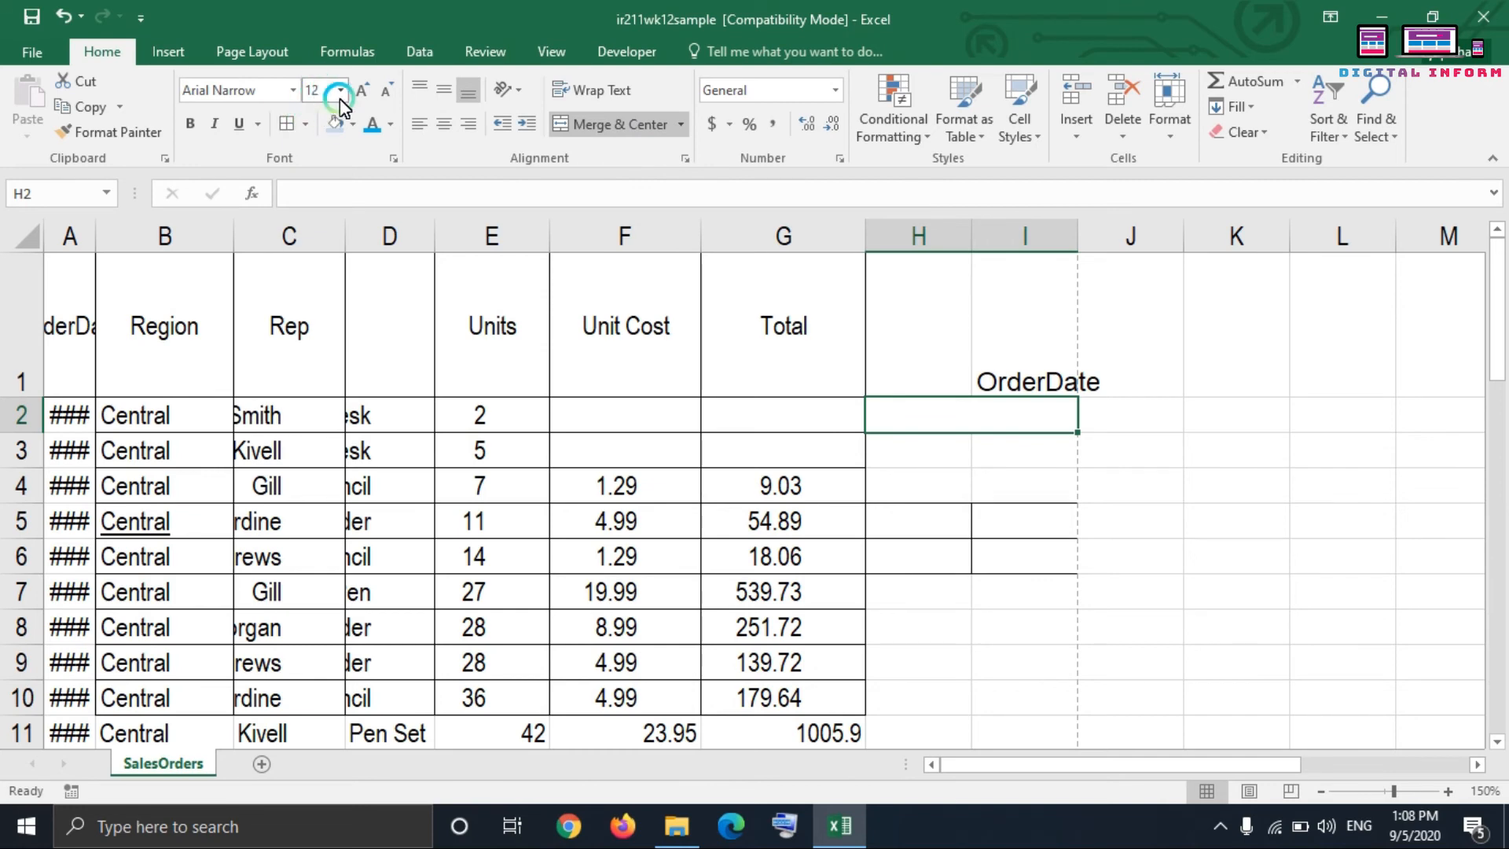
Step: Undo the latest border and unmerge changes, back to the Merge Across of E2:G3
click(62, 11)
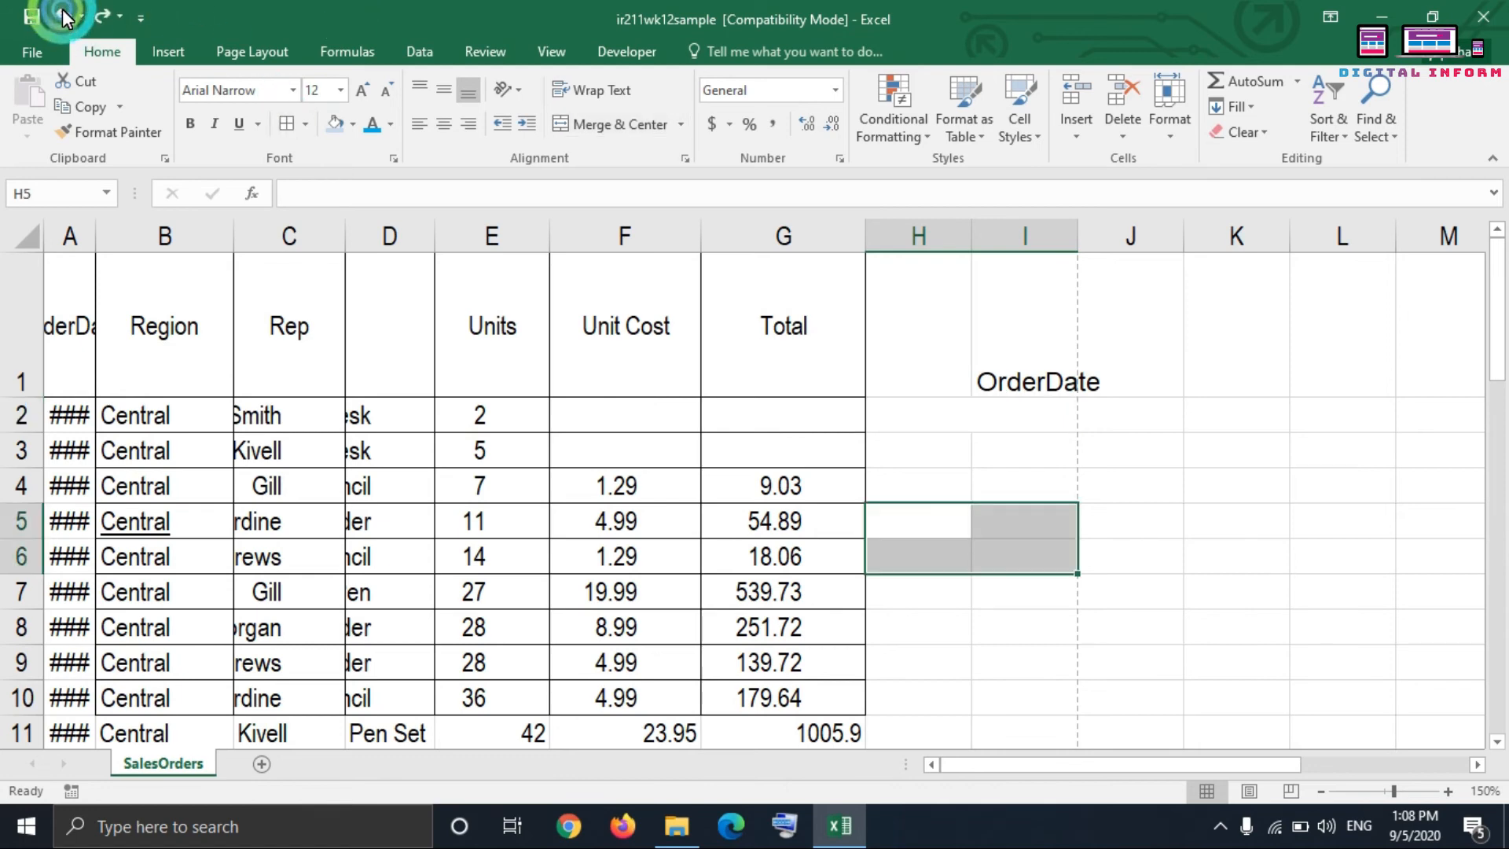
click(63, 11)
click(63, 11)
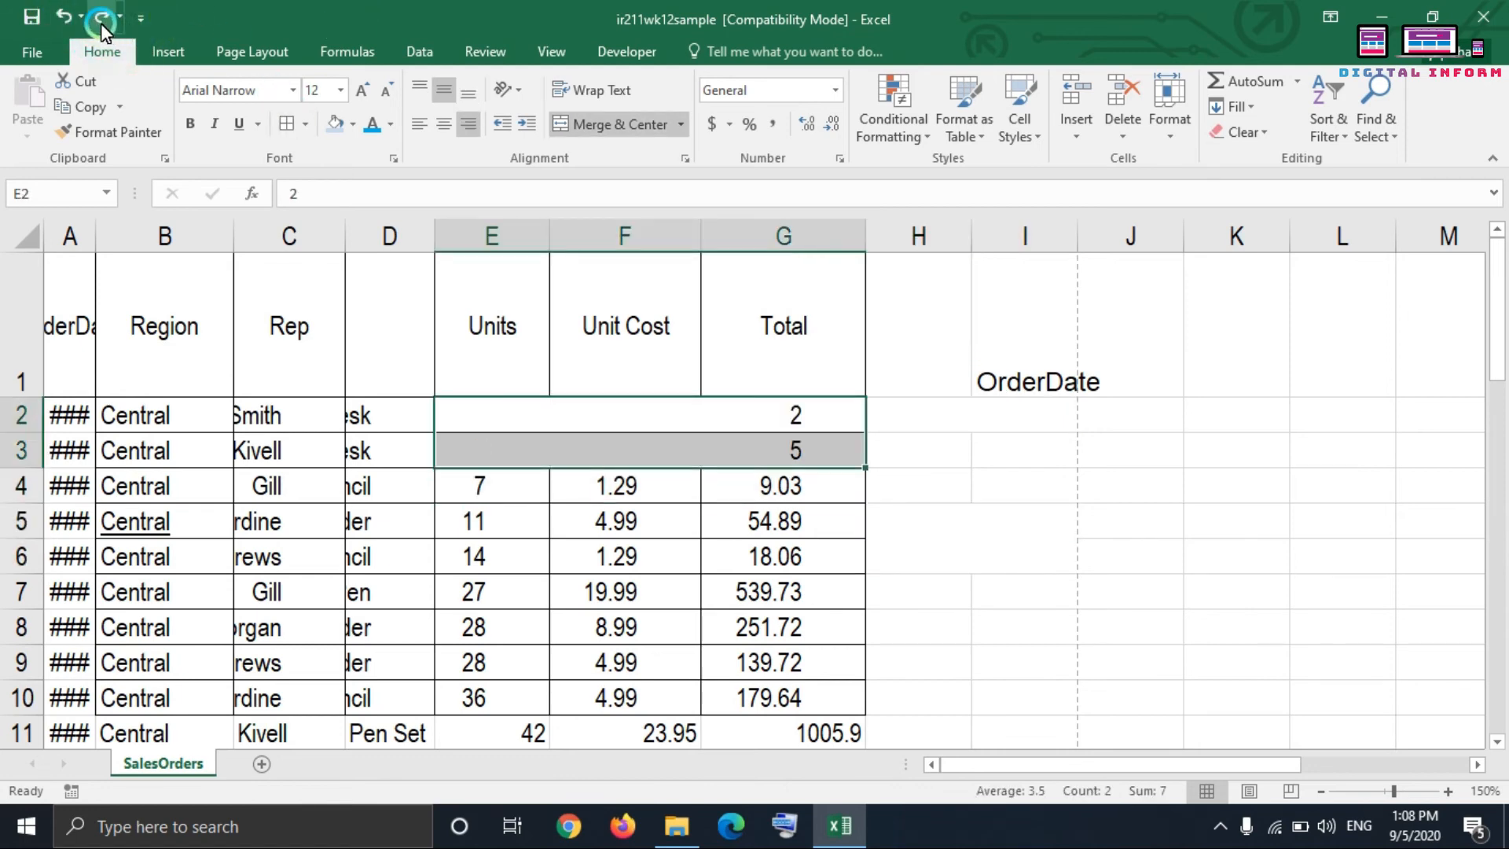
Step: Examine the full list of actions available to undo, and close it without reverting any
click(80, 17)
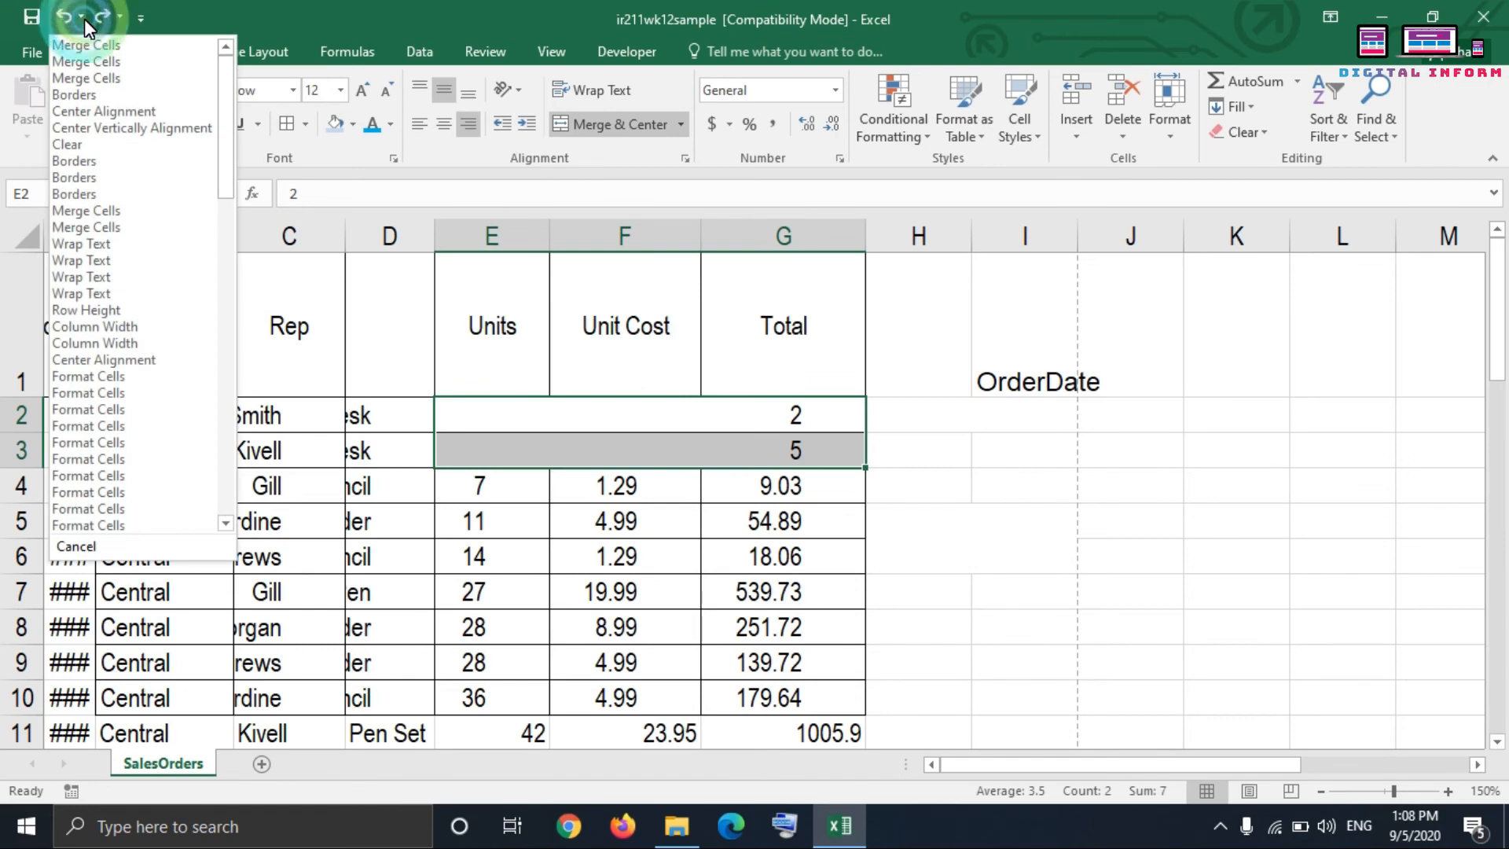
scroll(144, 289, down, 10)
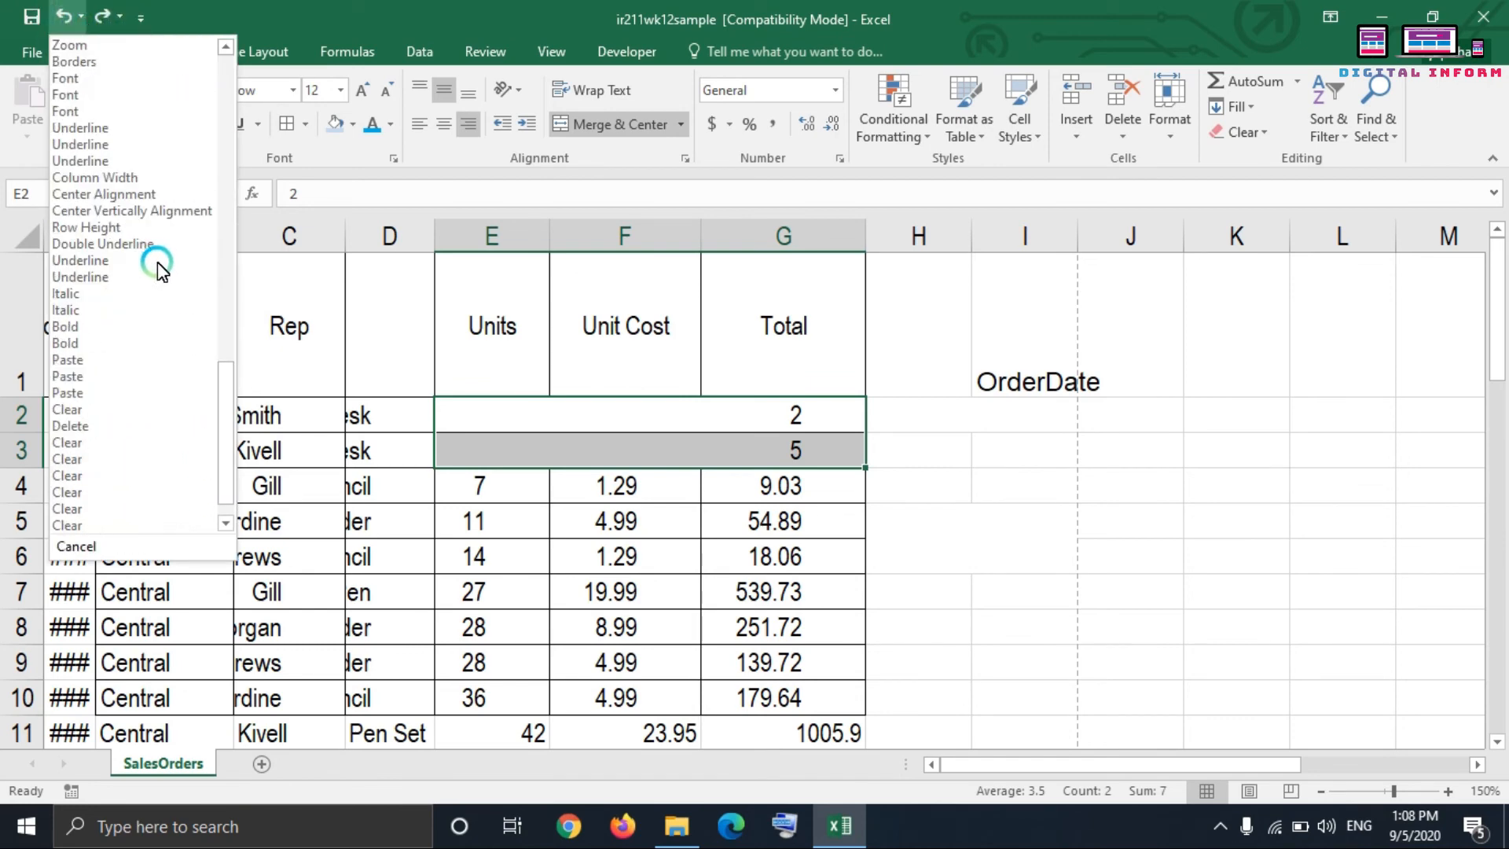
scroll(157, 262, down, 1)
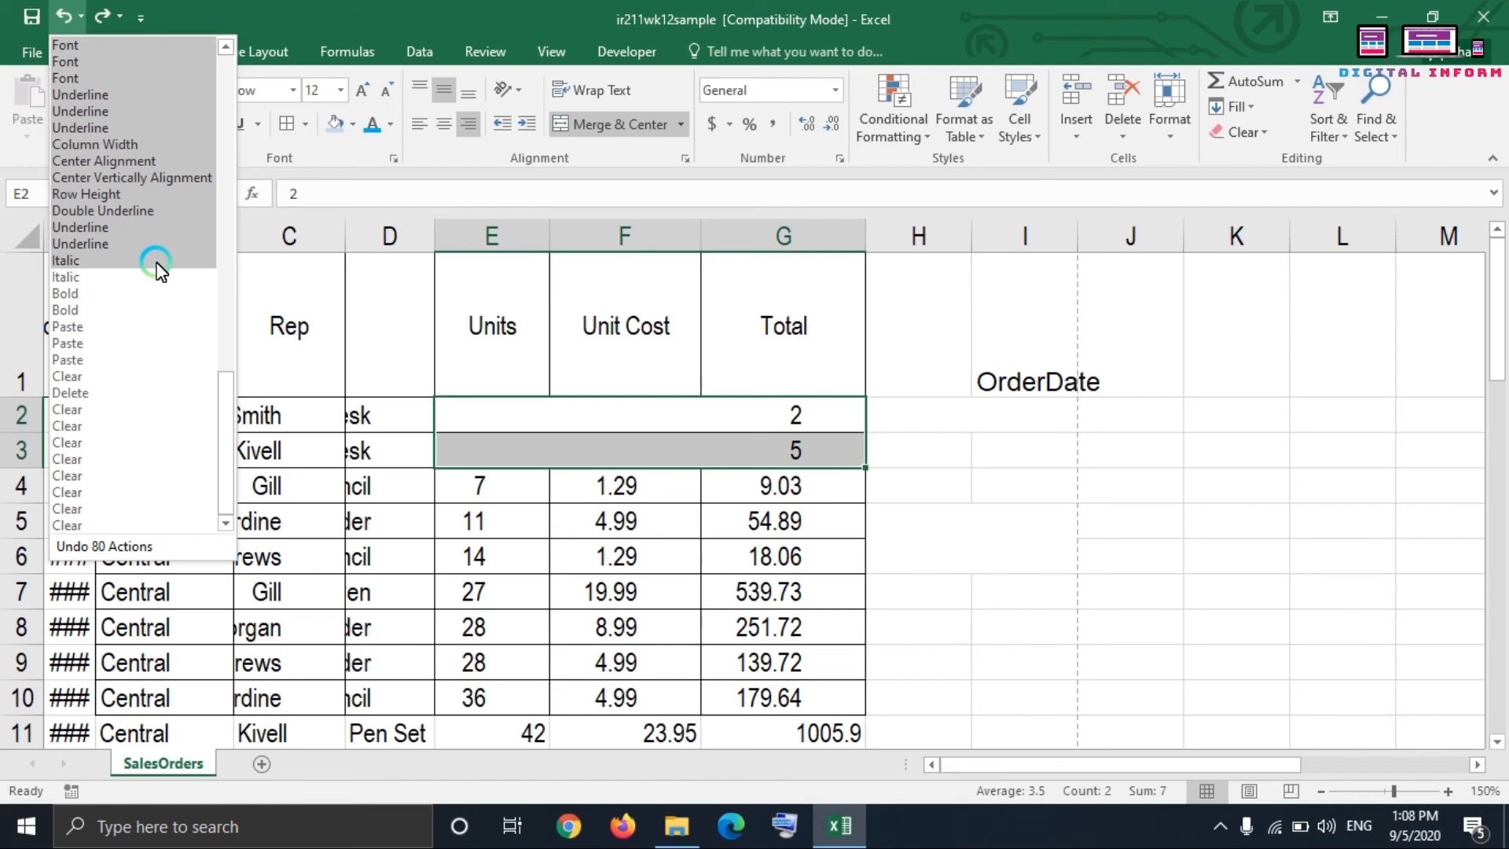
scroll(154, 268, up, 20)
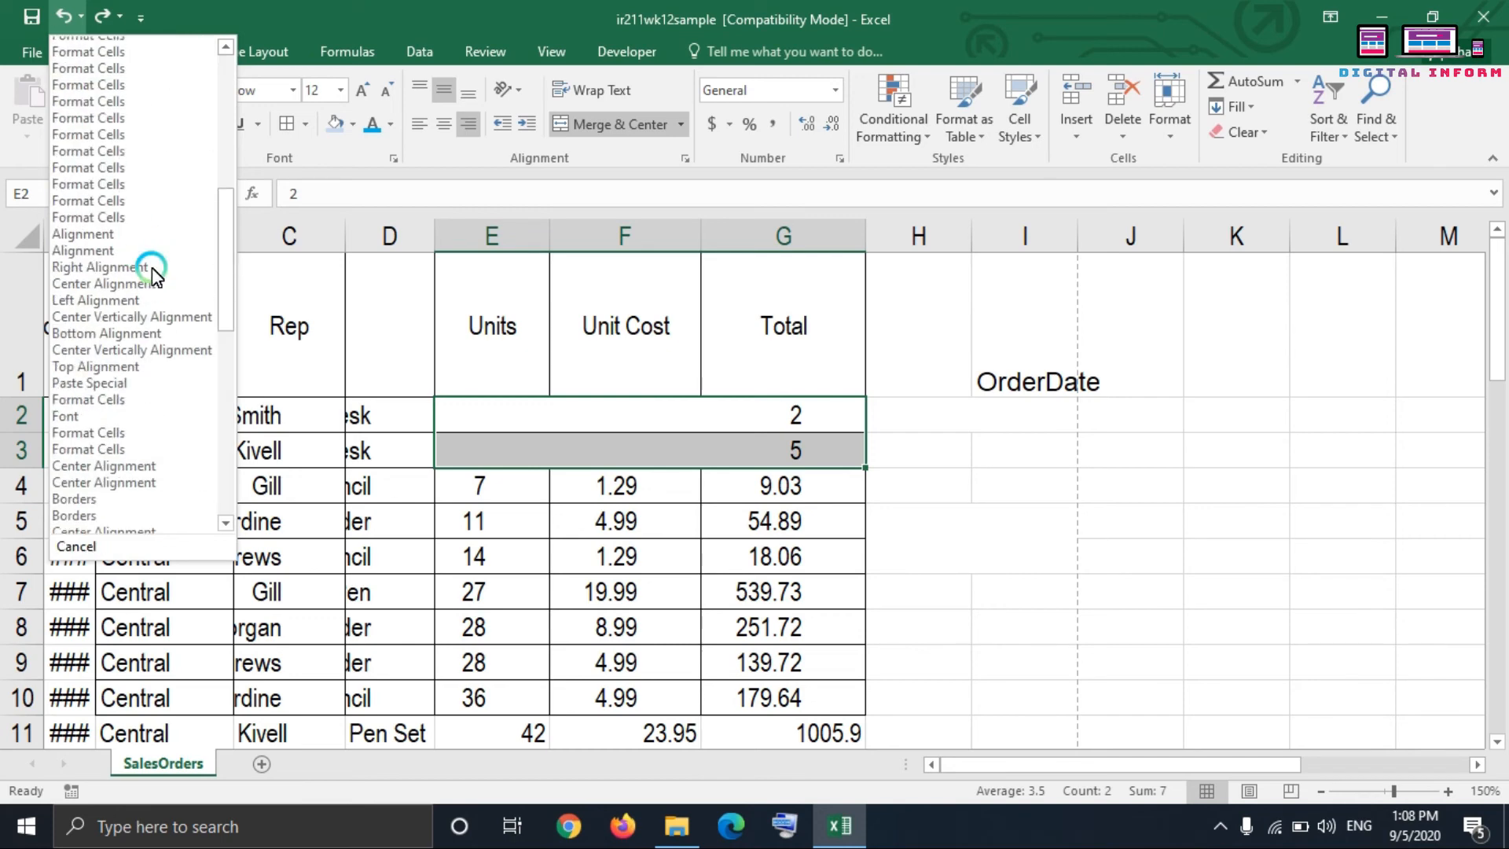
click(263, 33)
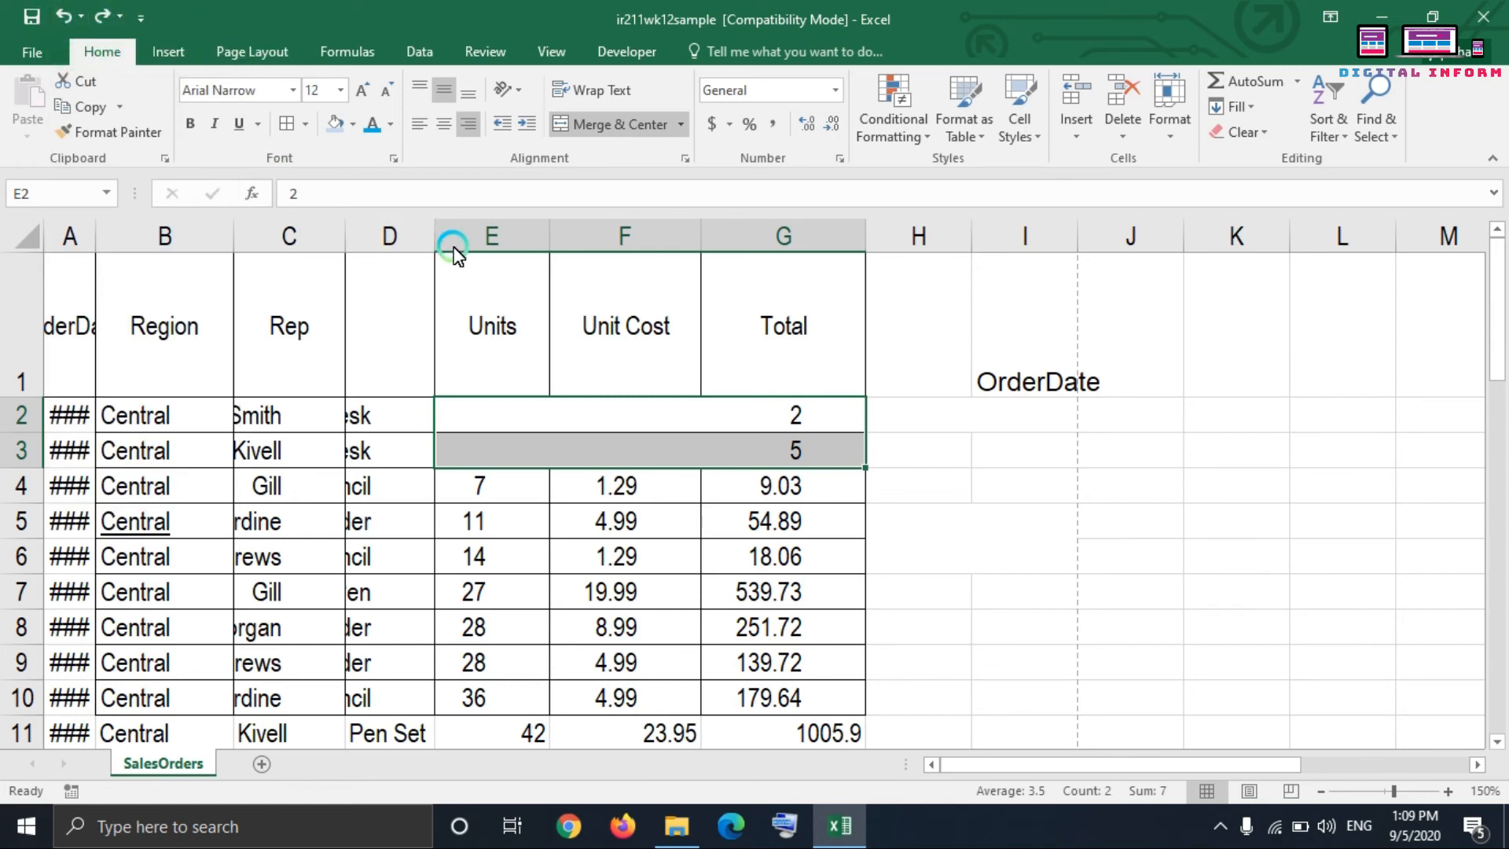
Step: Widen column A enough to show the full OrderDate header and its values
click(498, 328)
click(79, 295)
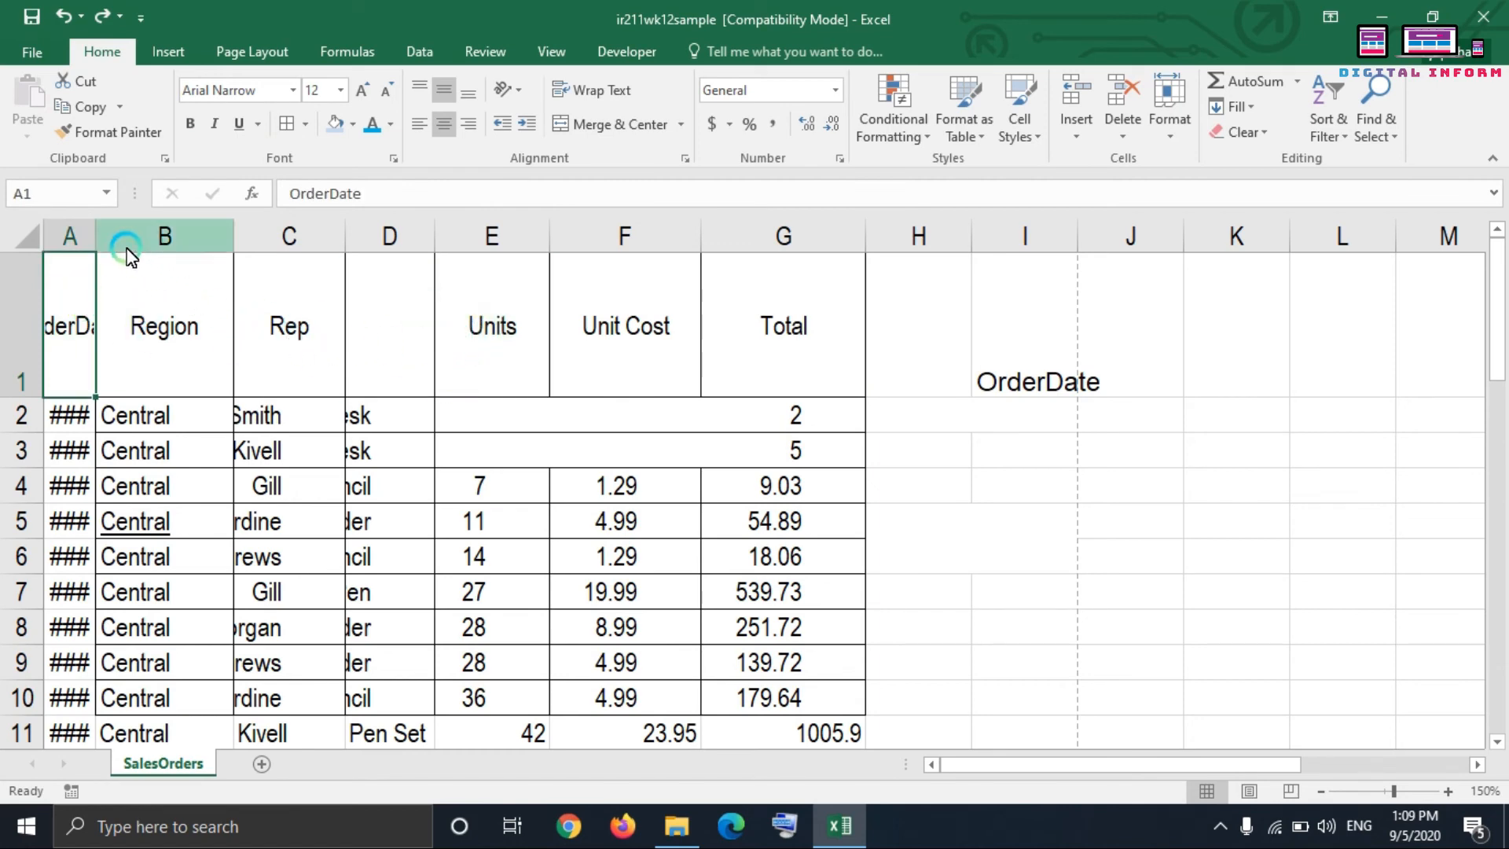
drag(97, 236, 182, 228)
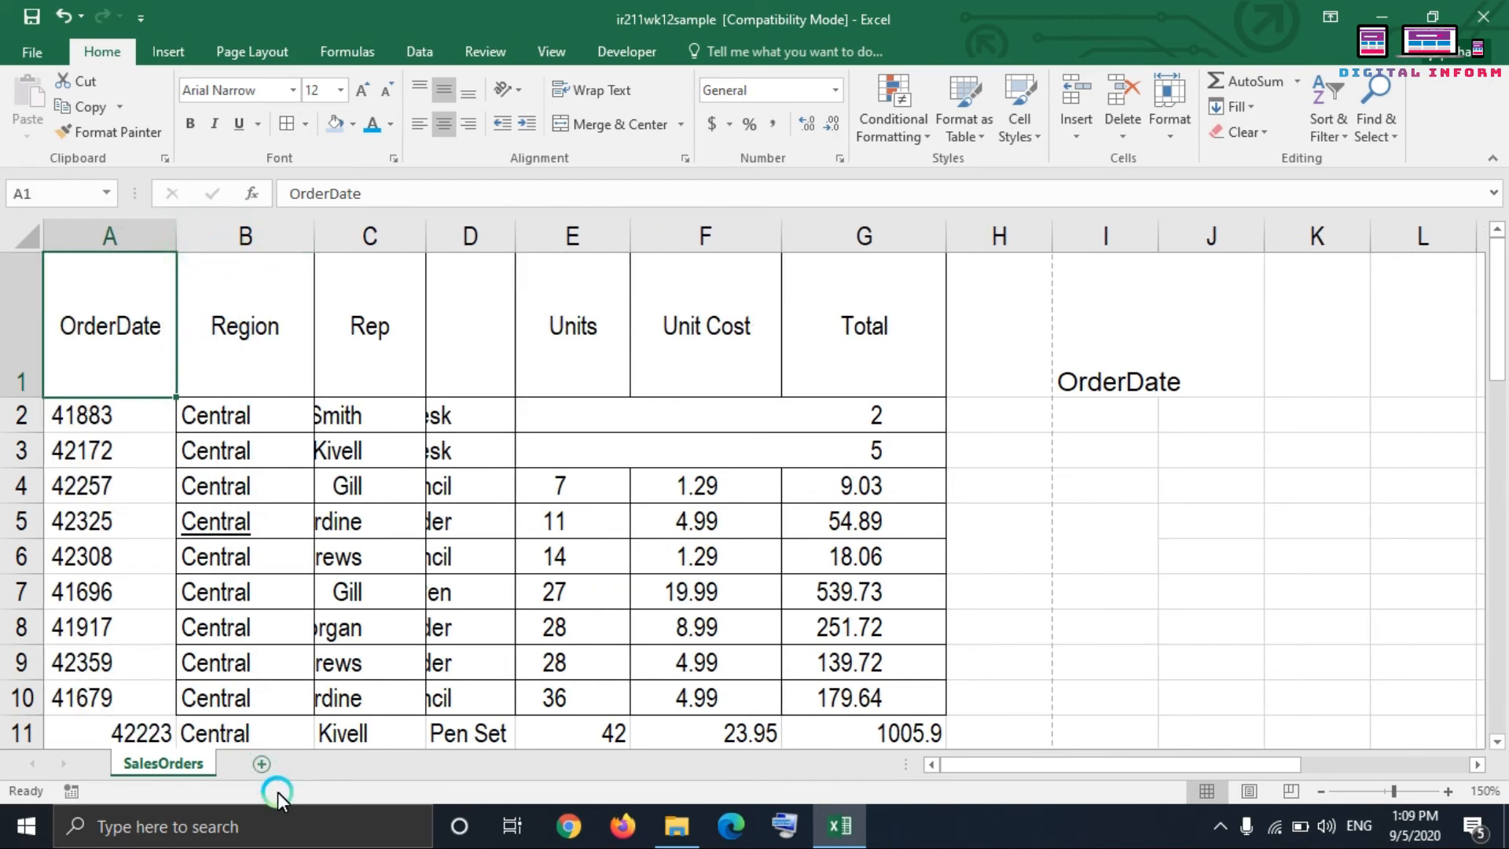
Step: Add four new blank worksheets to the workbook and return to the SalesOrders sheet
click(263, 767)
click(327, 763)
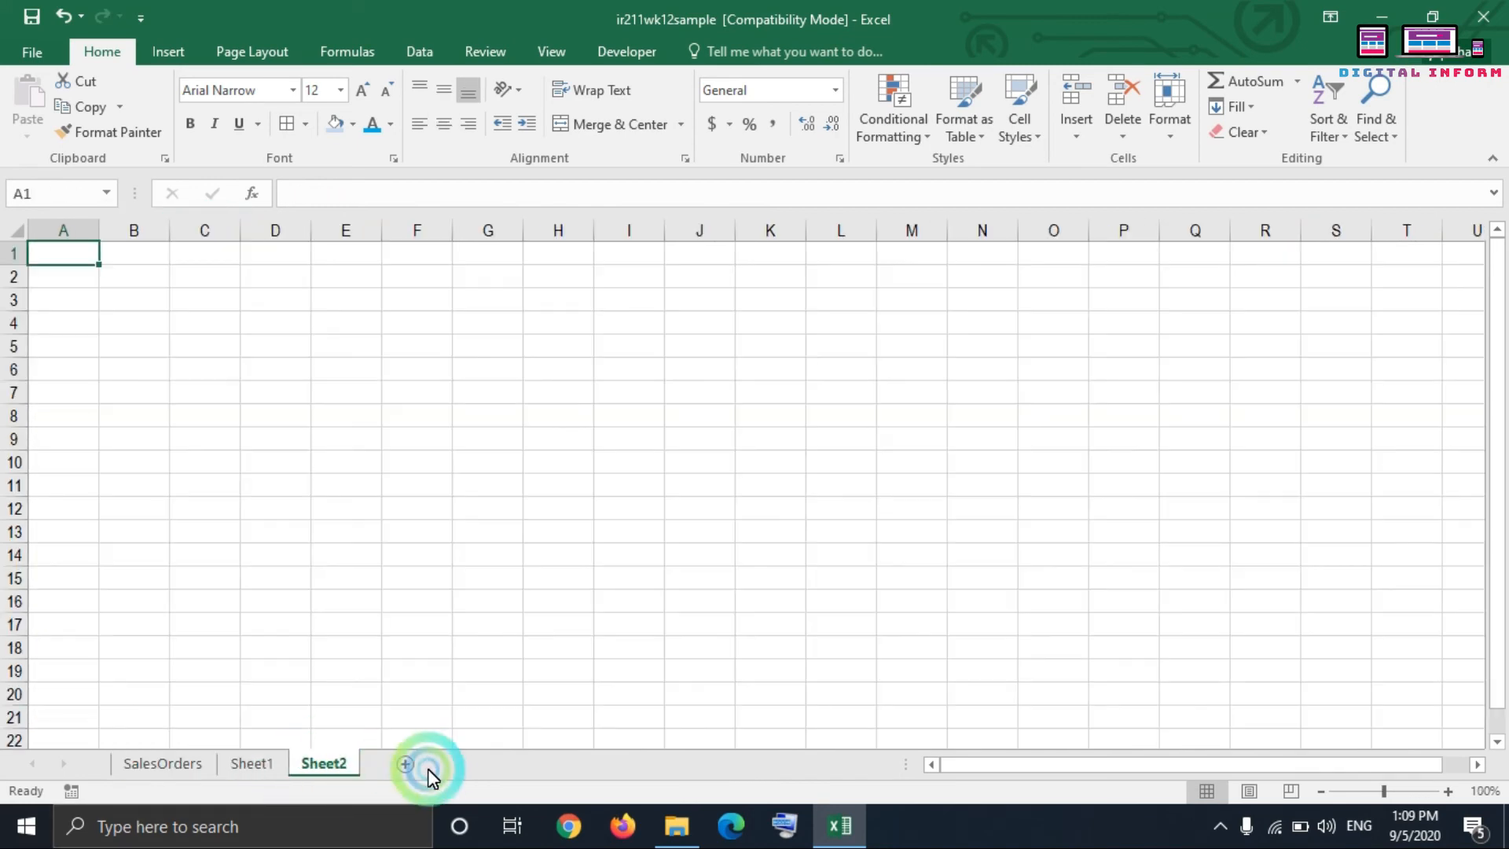
click(415, 767)
click(472, 763)
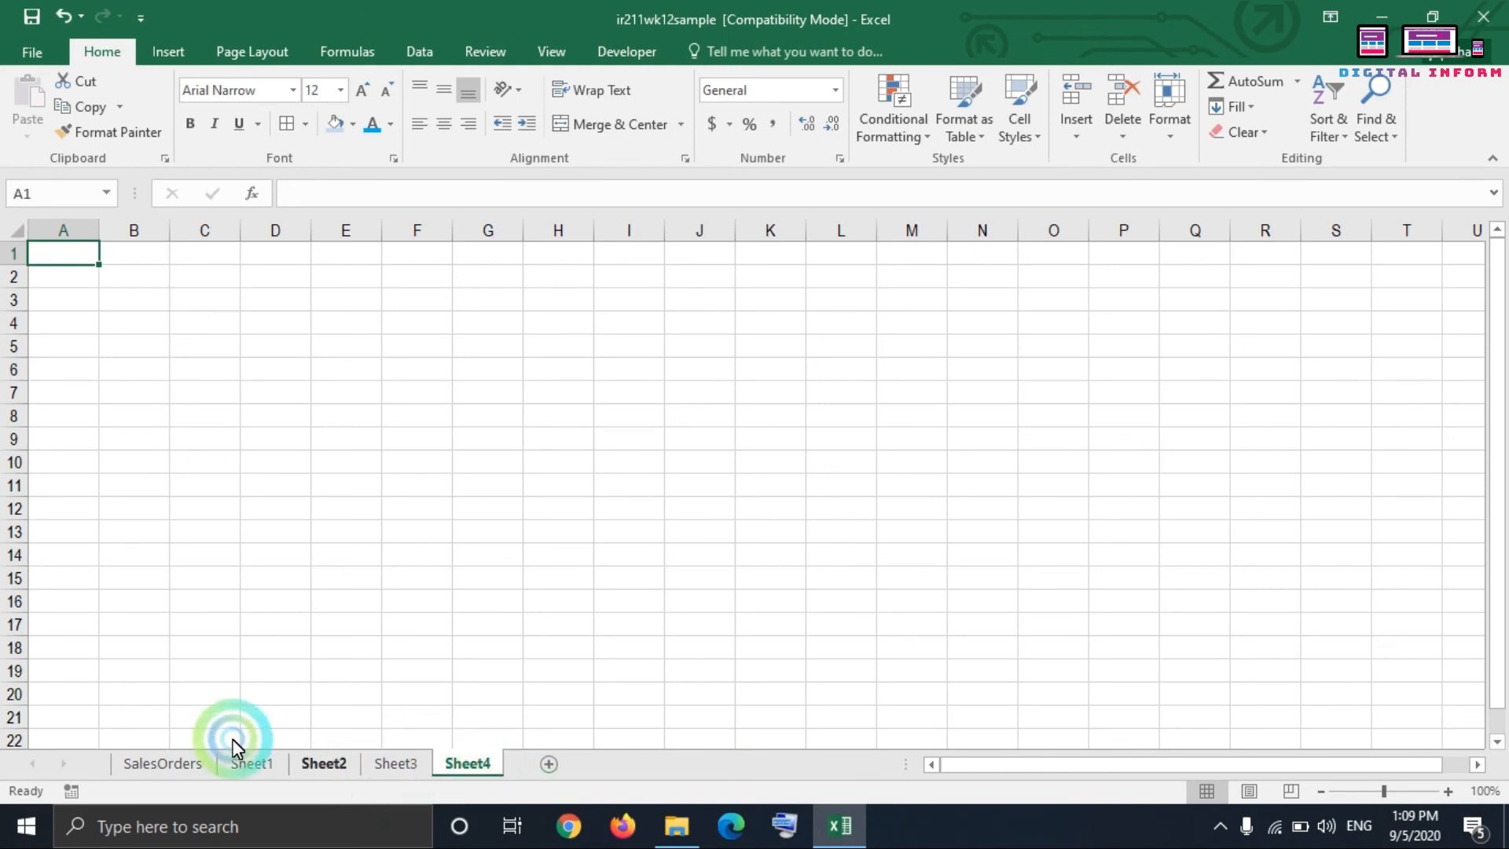
click(155, 766)
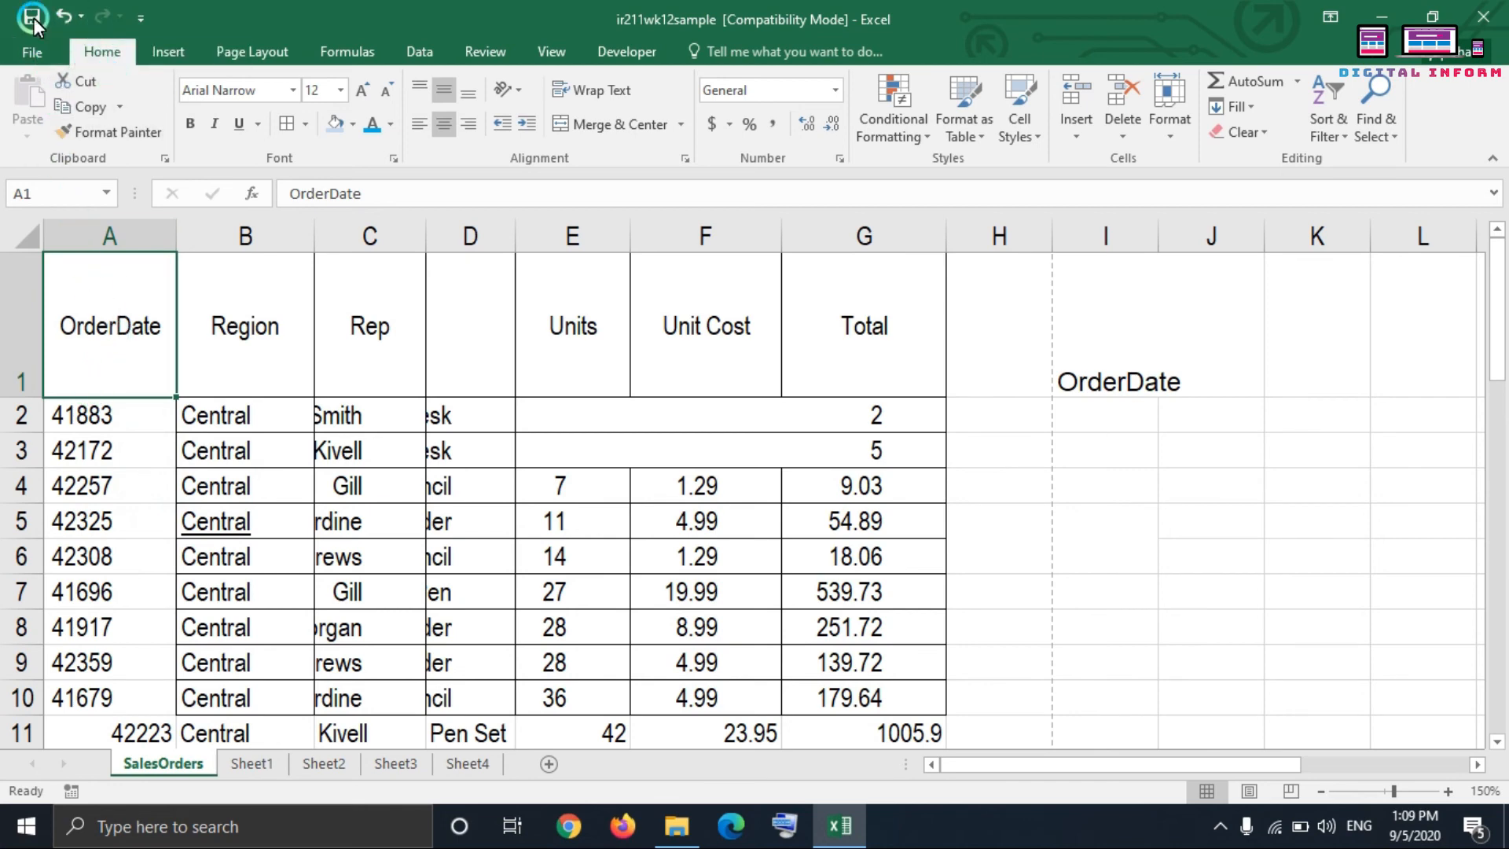
Step: Save the workbook to the Desktop under the name test as an Excel 97-2003 Workbook, continuing past the compatibility check
click(35, 51)
click(69, 245)
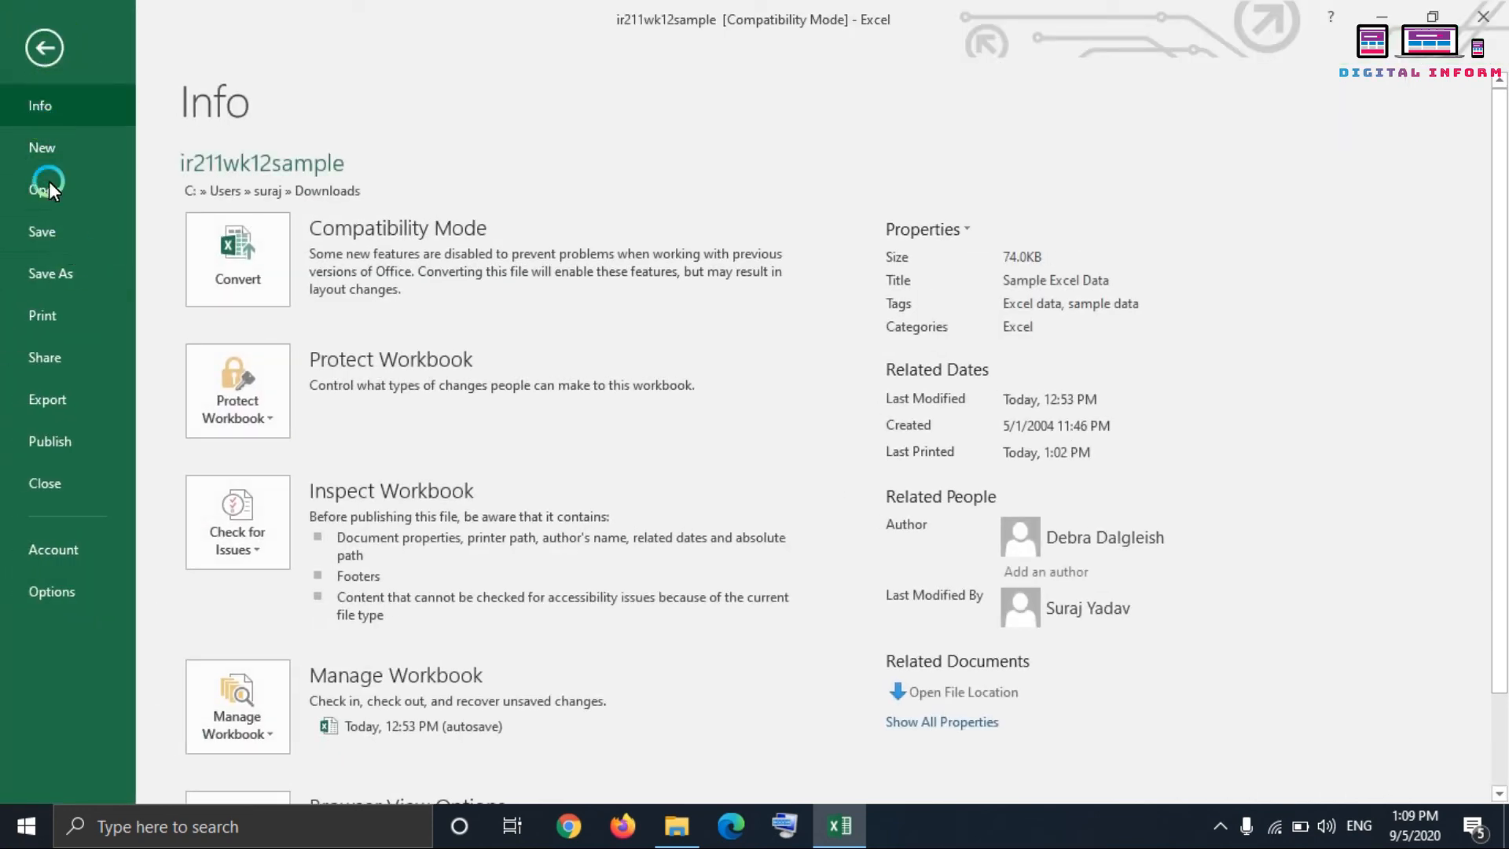
click(81, 263)
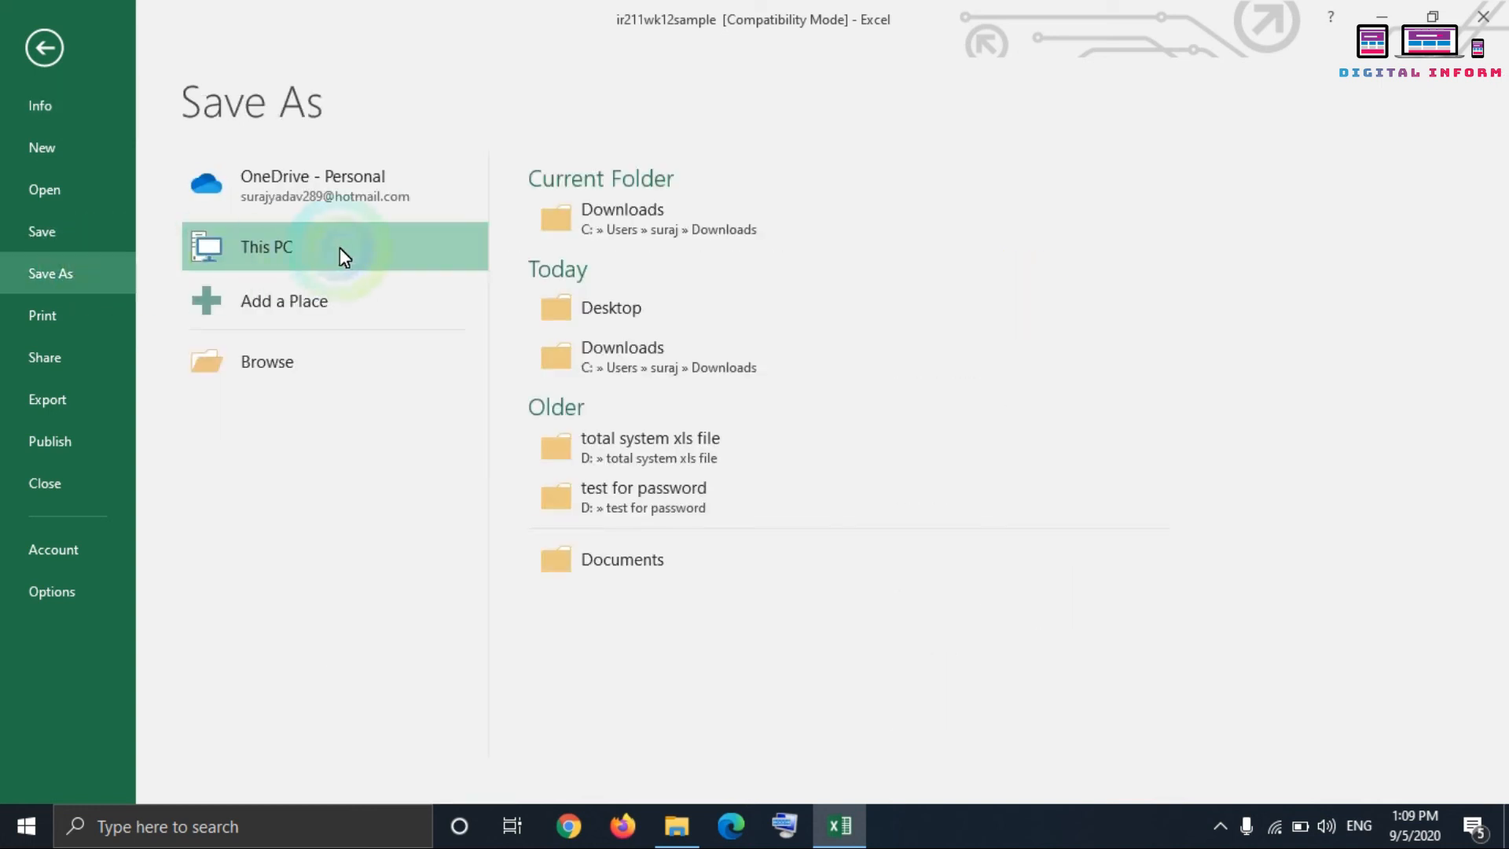
click(635, 308)
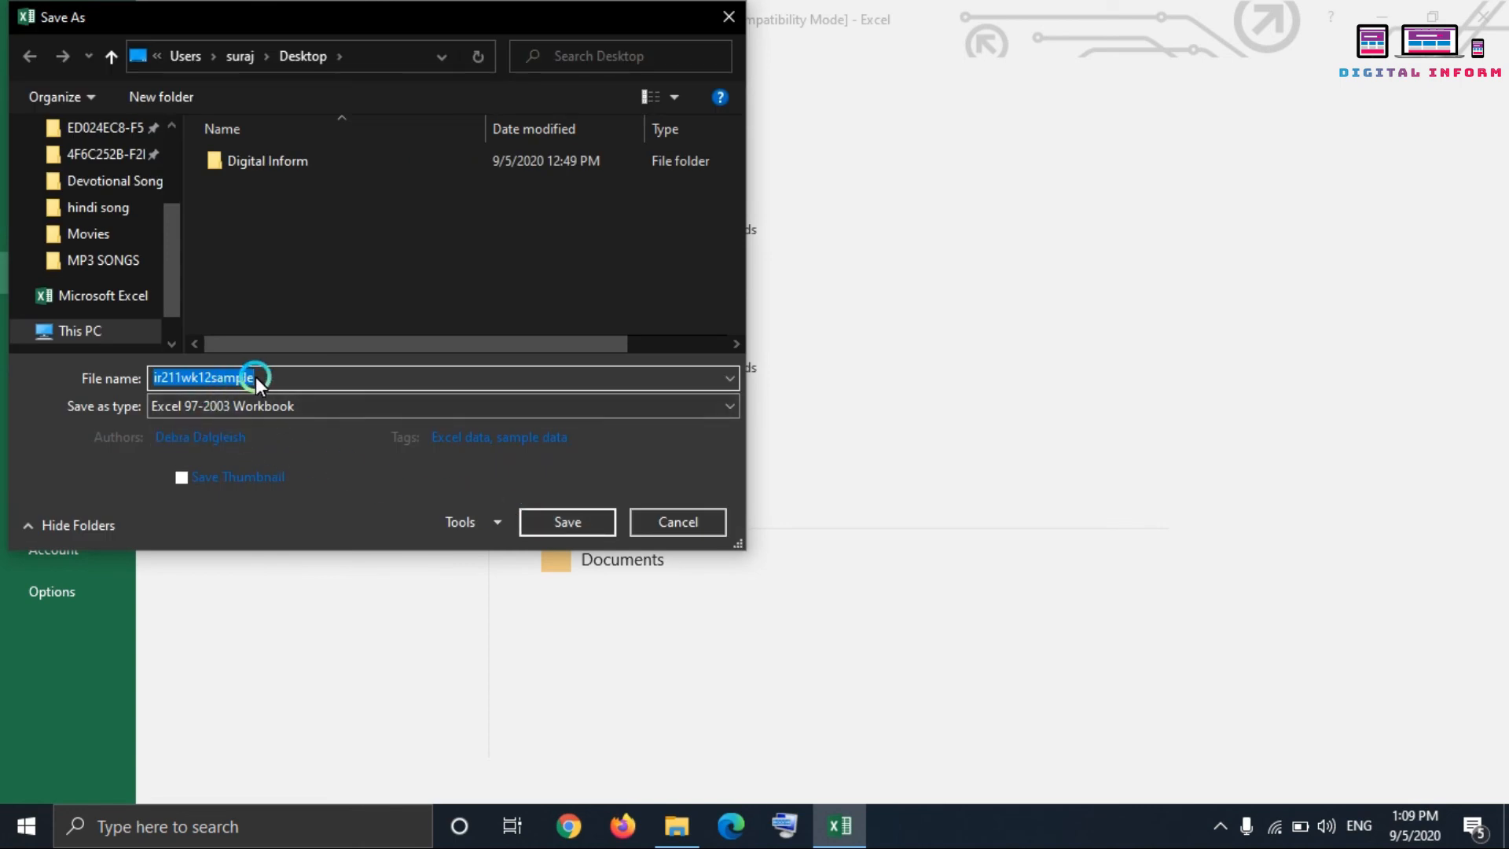
text(asa)
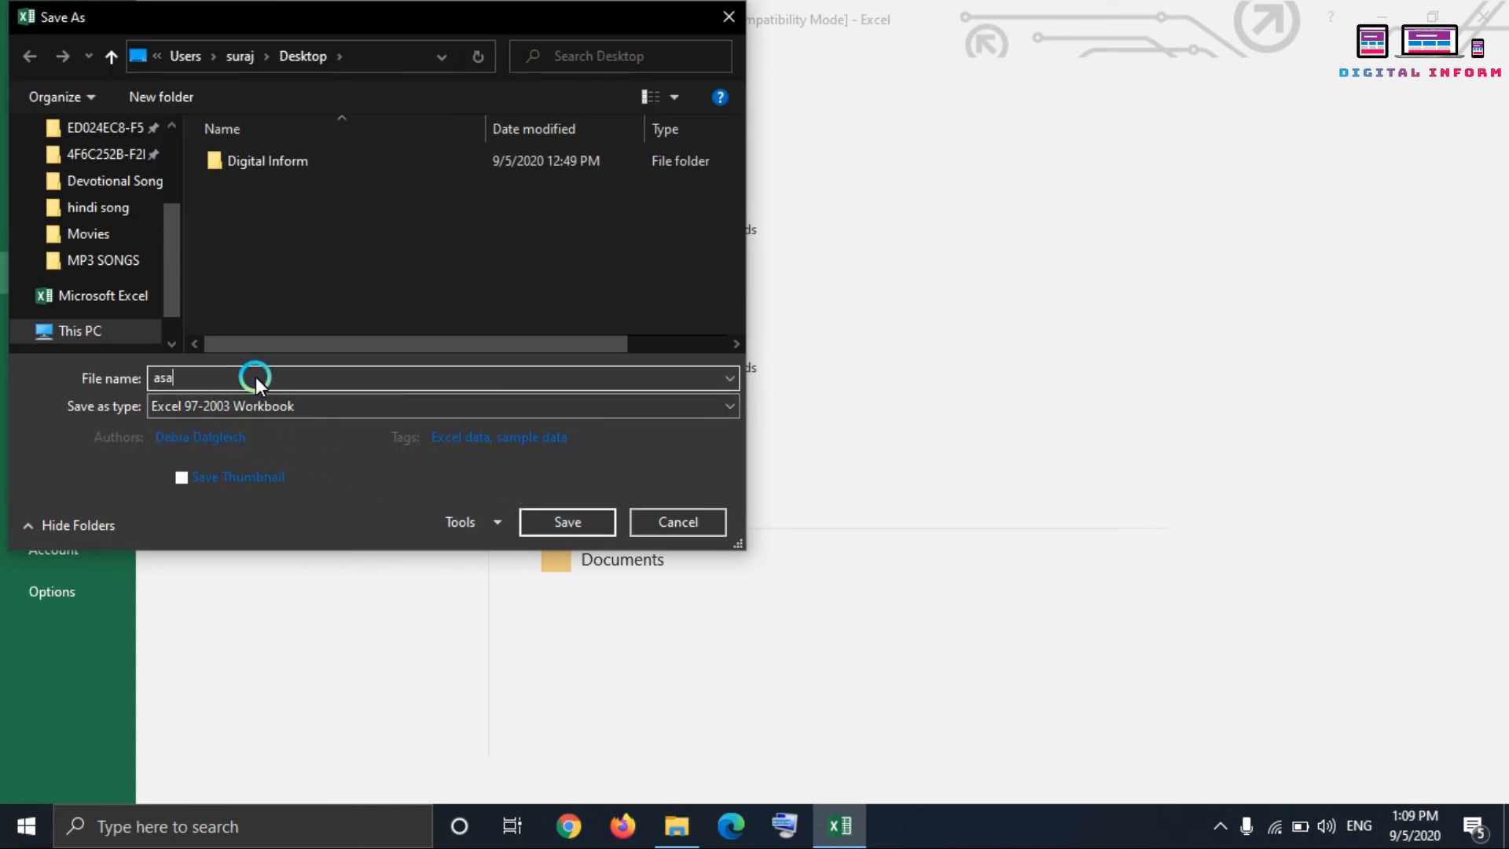
key(BackSpace)
key(BackSpace)
key(BackSpace)
text(test)
click(209, 378)
click(545, 523)
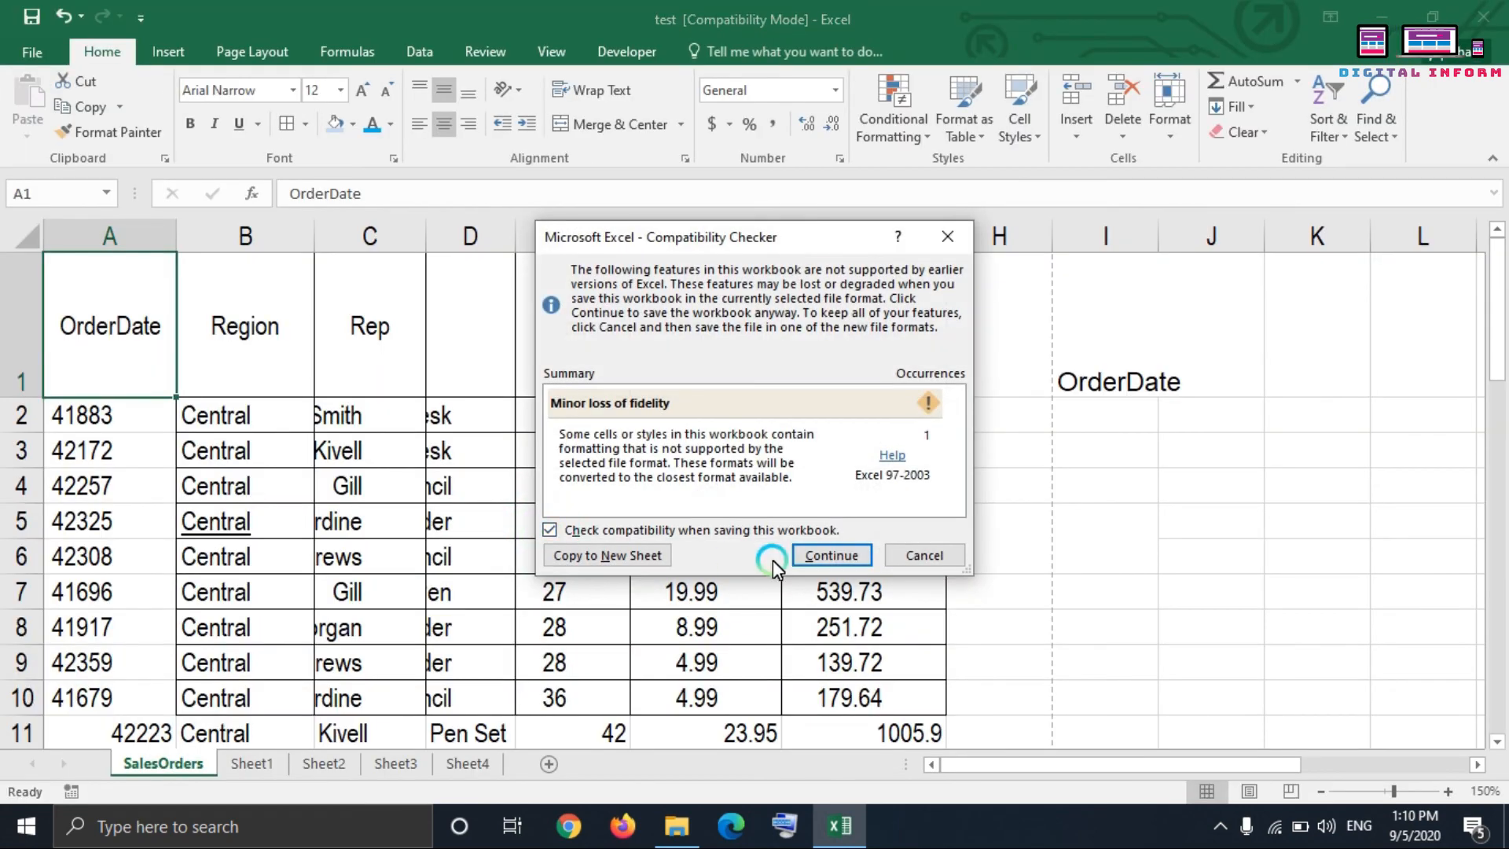
click(841, 559)
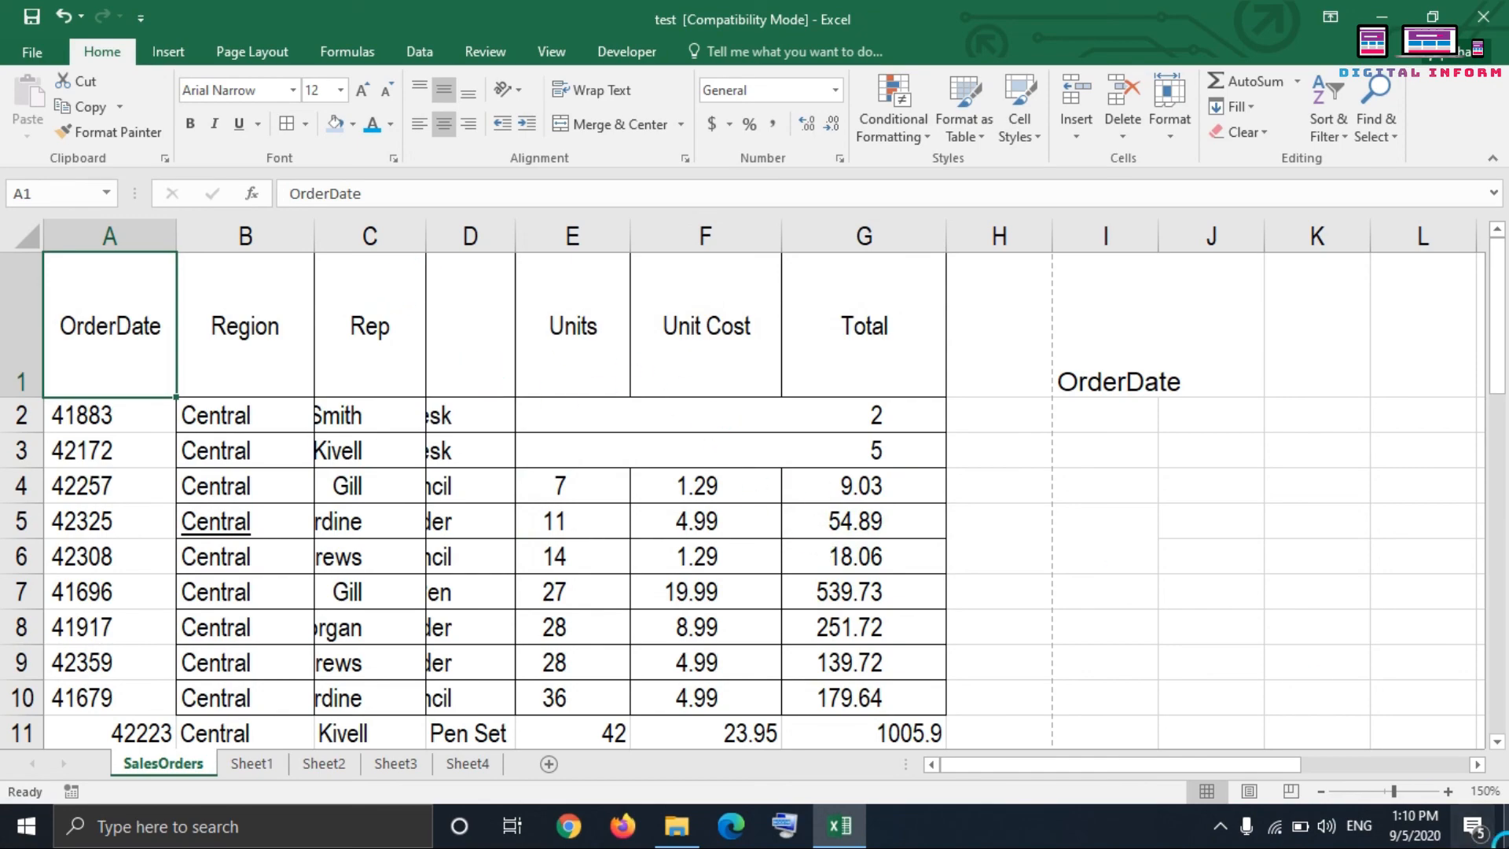
Step: Zoom the SalesOrders sheet out to the minimum of 10%
click(1323, 791)
click(1323, 791)
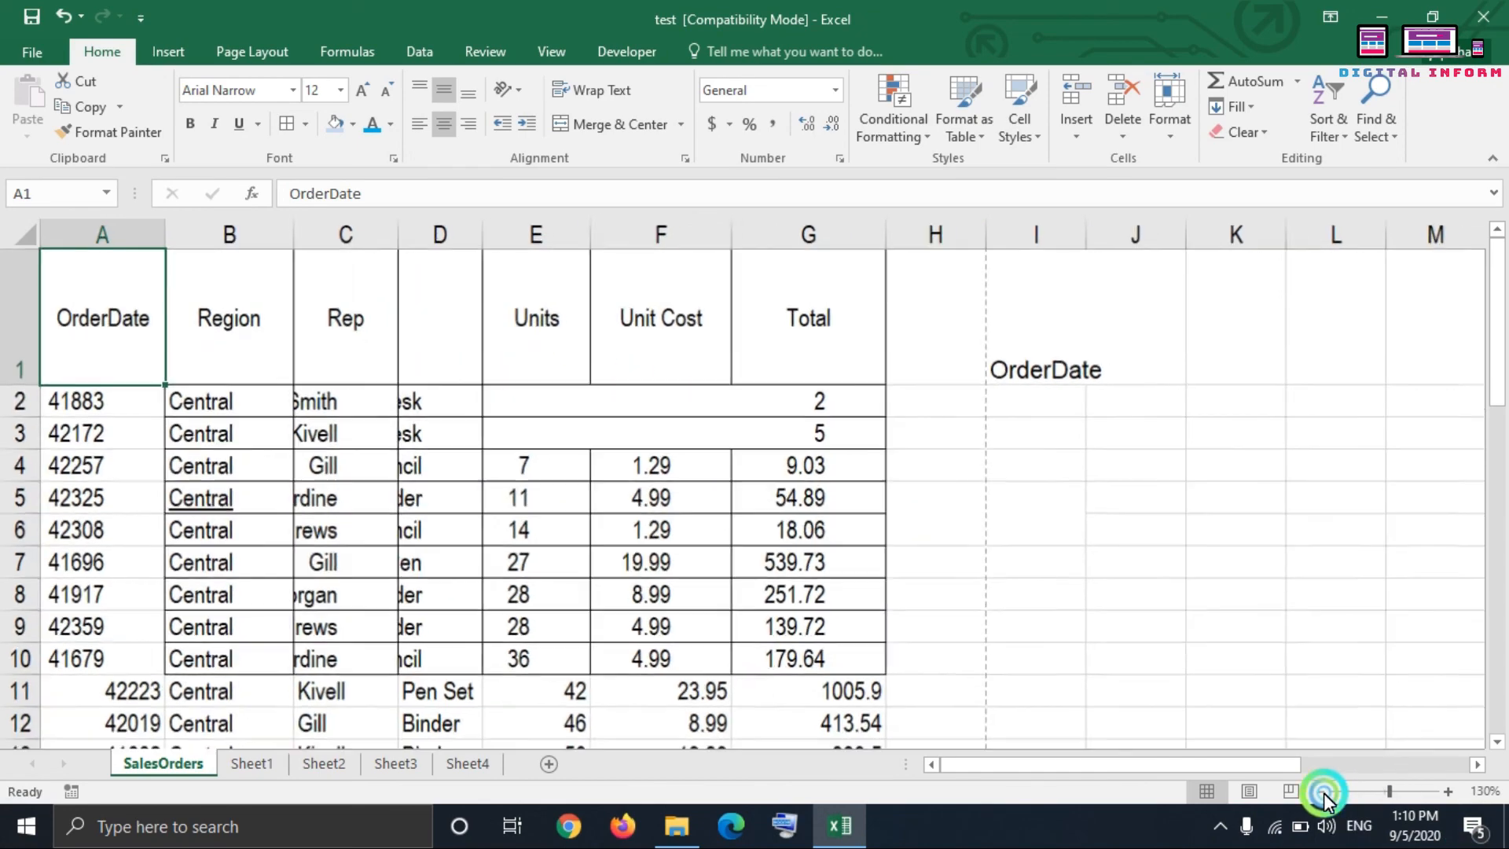
click(1323, 790)
click(1324, 791)
click(1323, 790)
click(1324, 790)
click(1323, 791)
click(1323, 790)
click(1323, 790)
click(1323, 790)
click(1323, 791)
click(1324, 791)
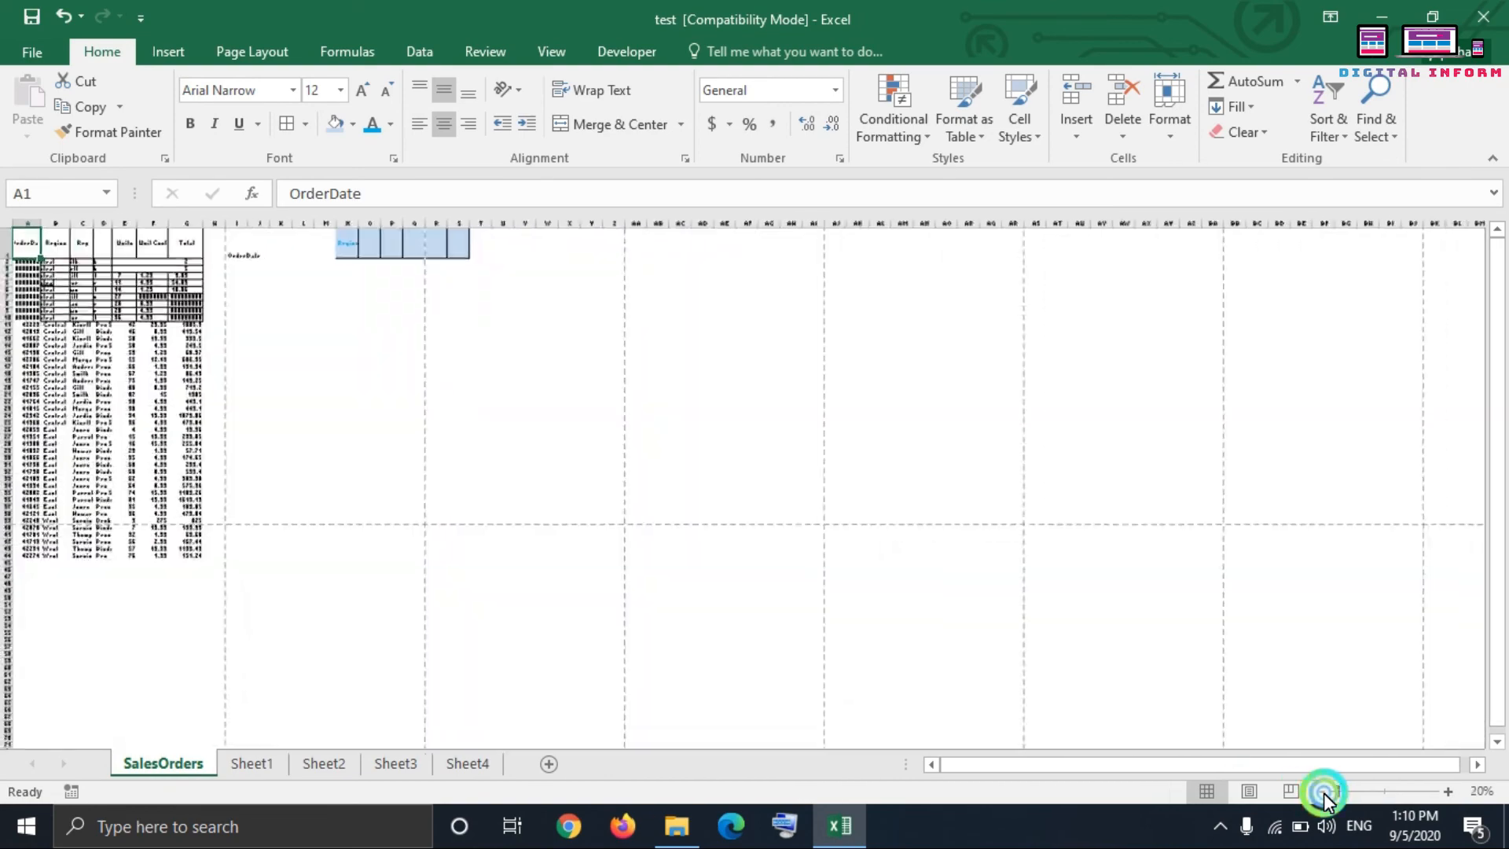
click(1324, 790)
click(1323, 790)
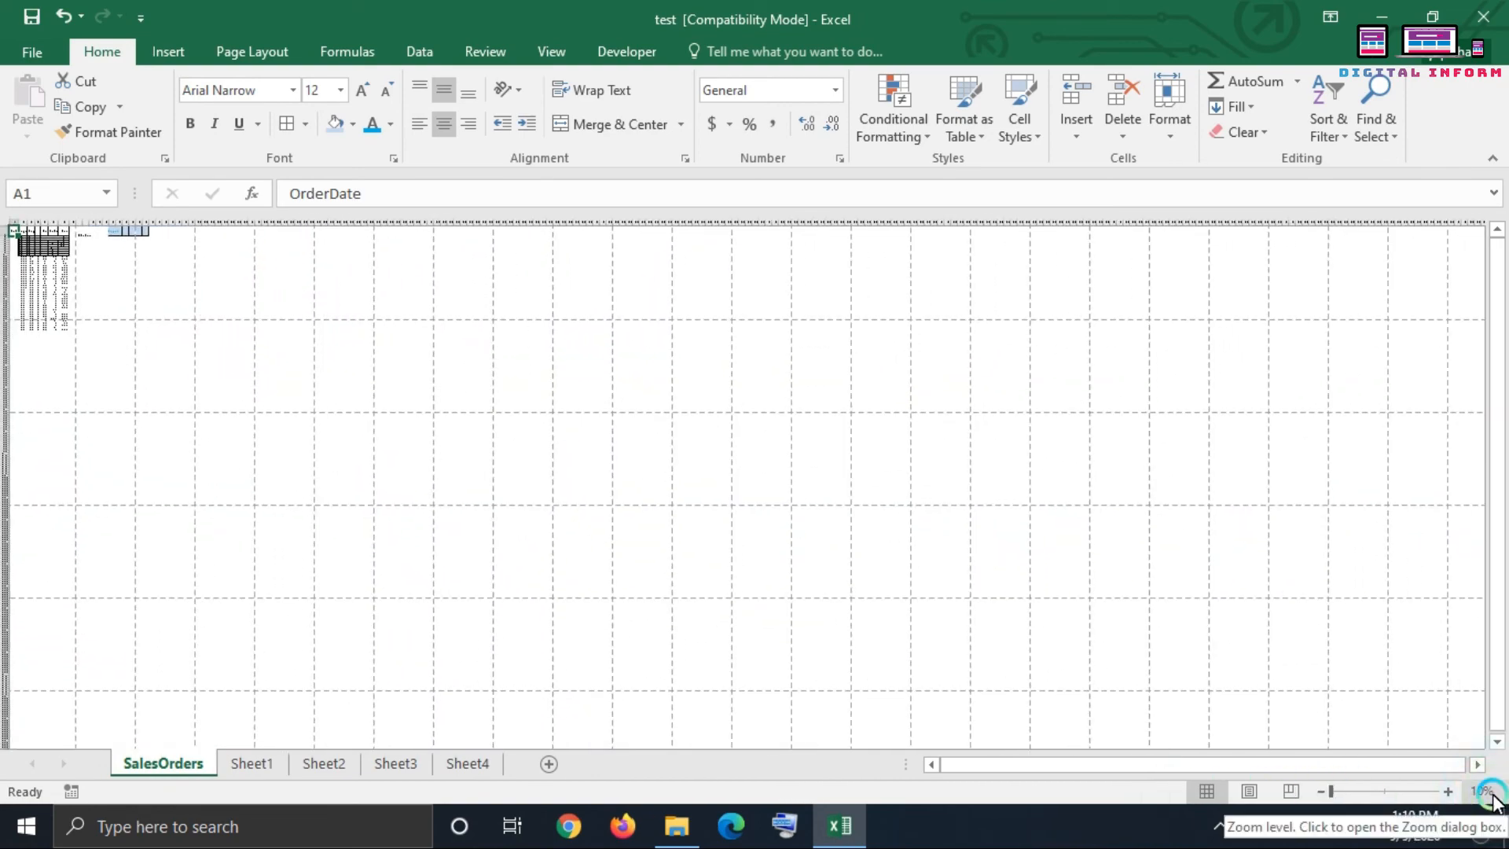
Step: Zoom the SalesOrders sheet in to the maximum of 400%
click(1448, 791)
click(1448, 791)
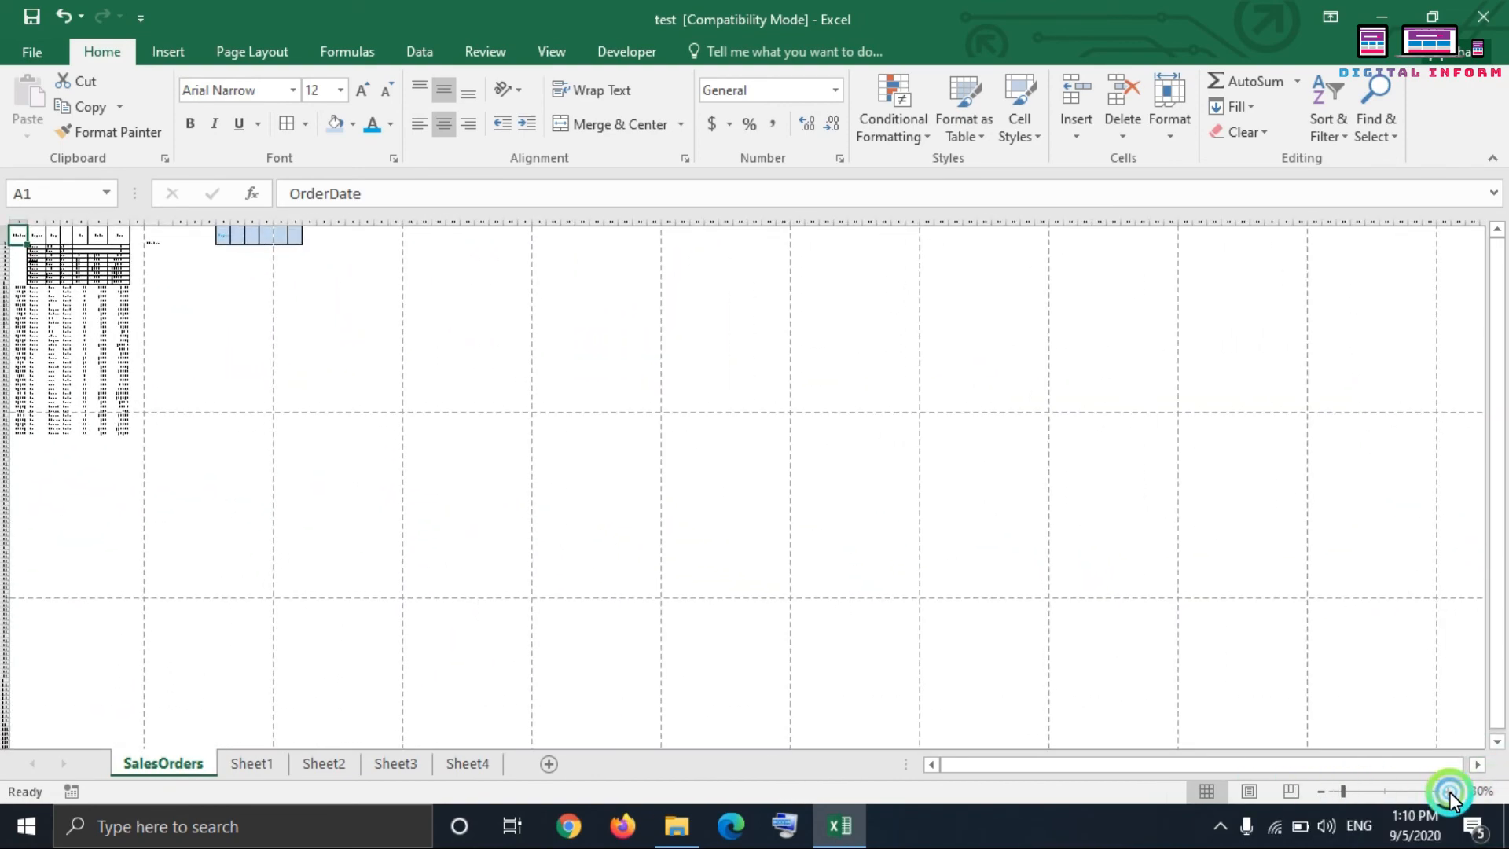
click(1448, 791)
click(1448, 791)
click(1449, 791)
click(1449, 790)
click(1449, 790)
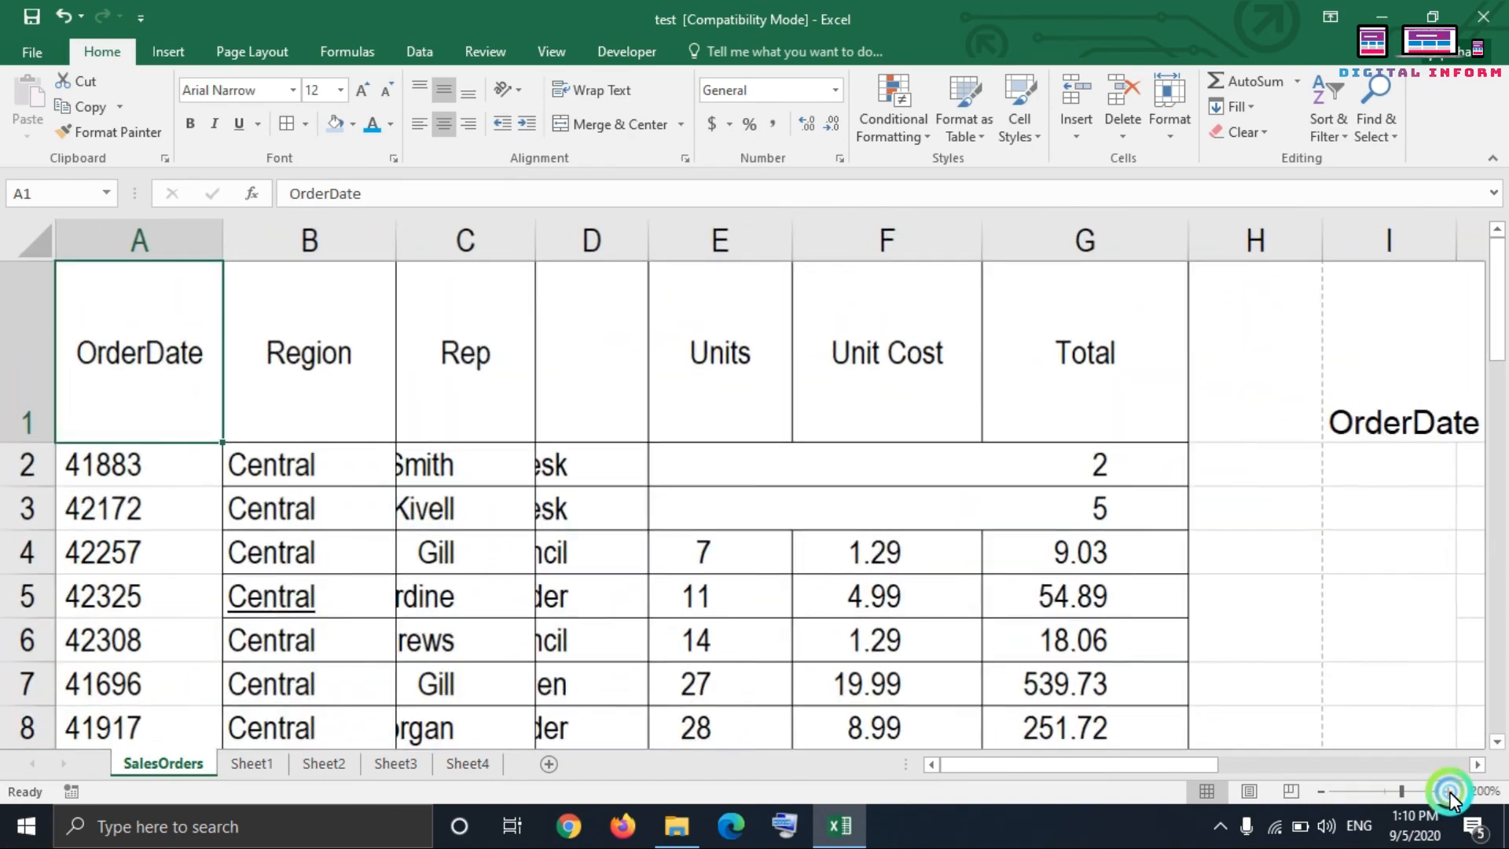
click(1449, 791)
click(1449, 791)
click(1449, 791)
click(1449, 791)
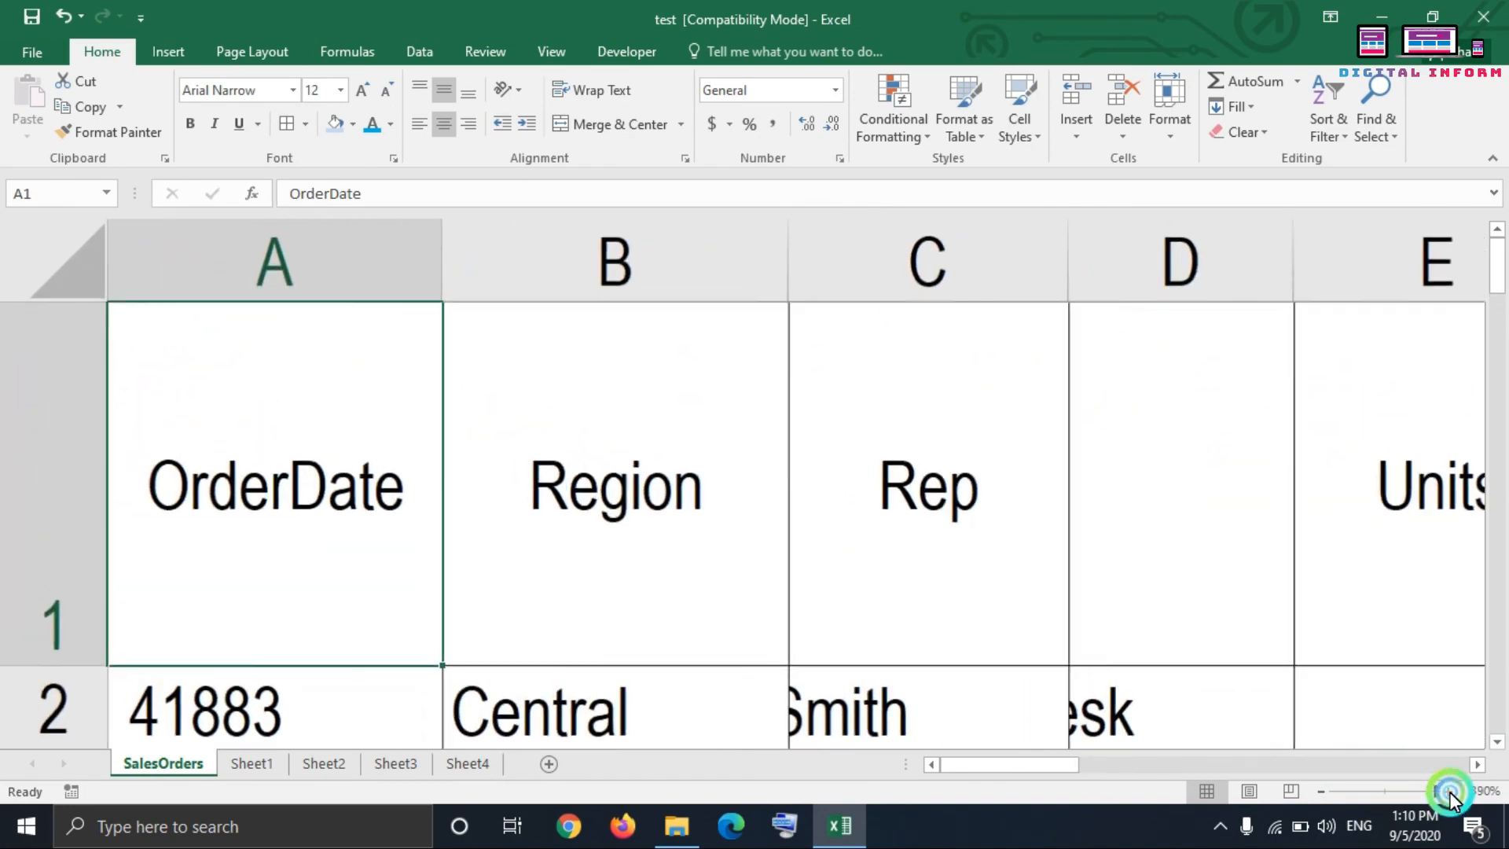
click(1449, 791)
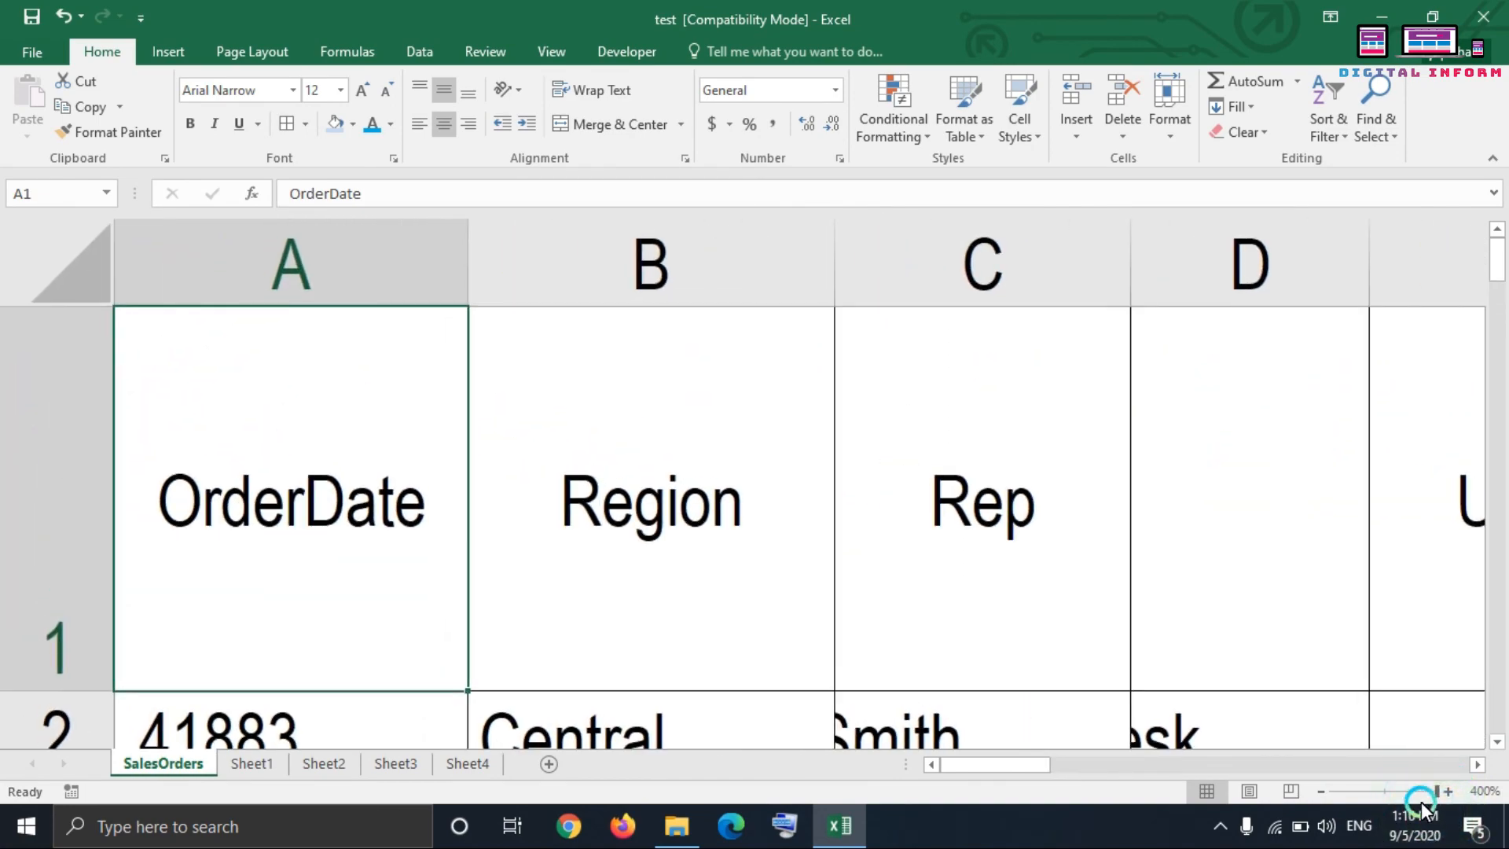
Step: Reduce the sheet's zoom to 358%, down to 10%, and bring it back up to about 41%
drag(1438, 792, 1430, 793)
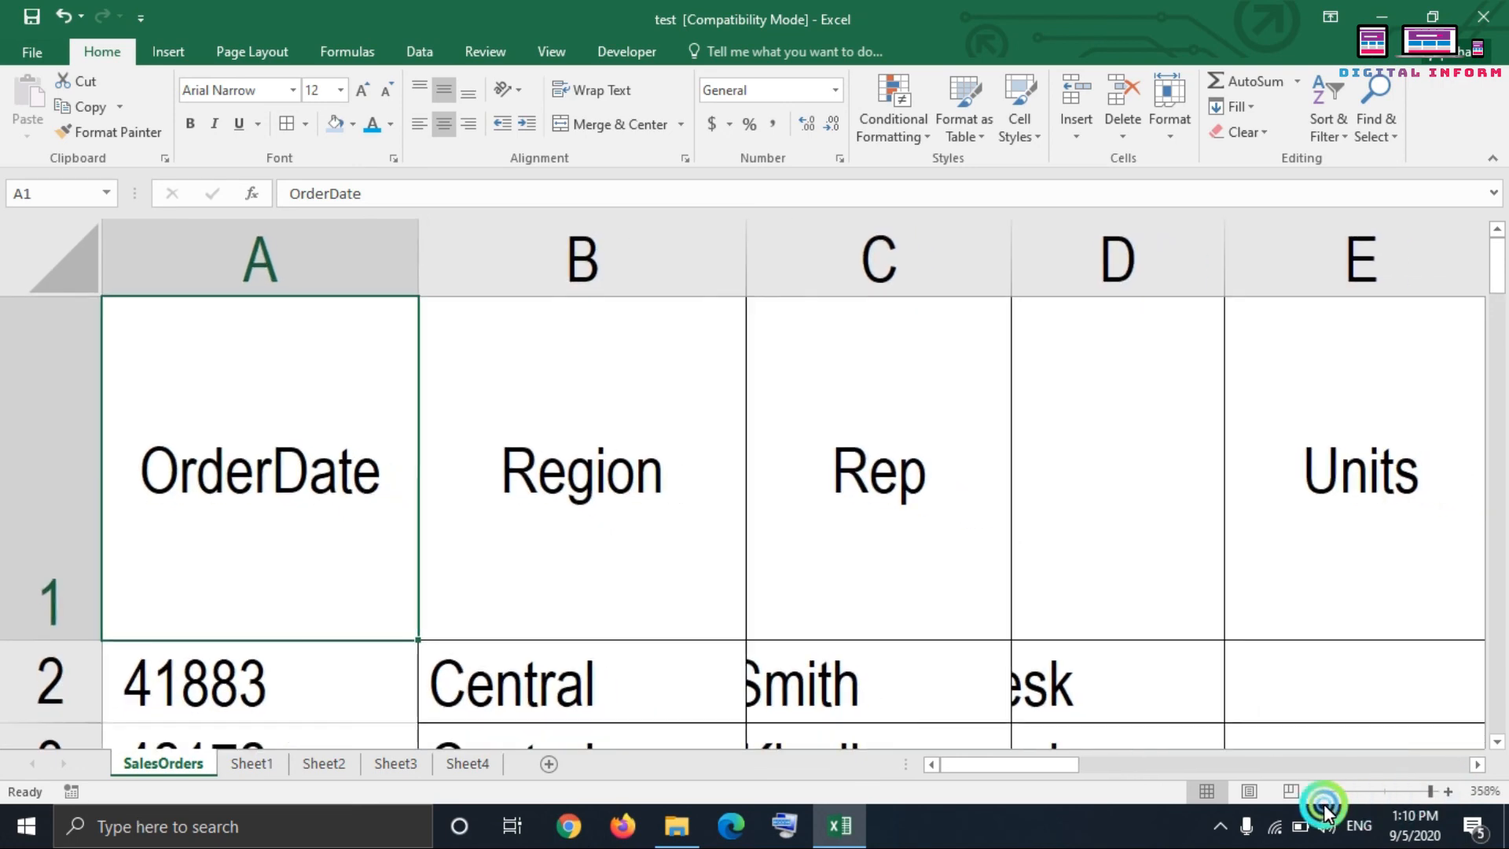
drag(1338, 795, 1324, 794)
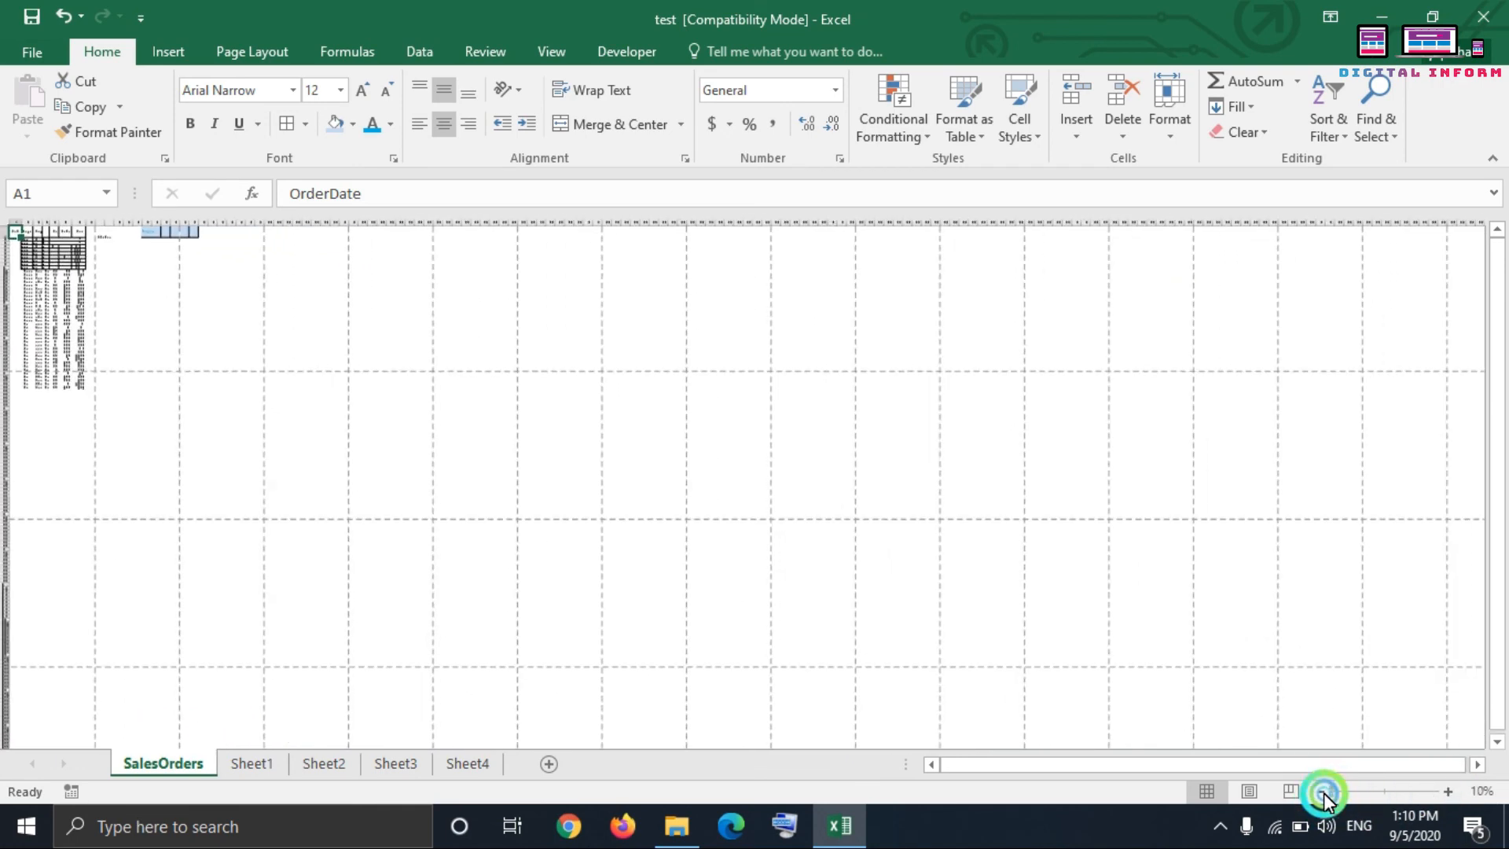
click(1346, 793)
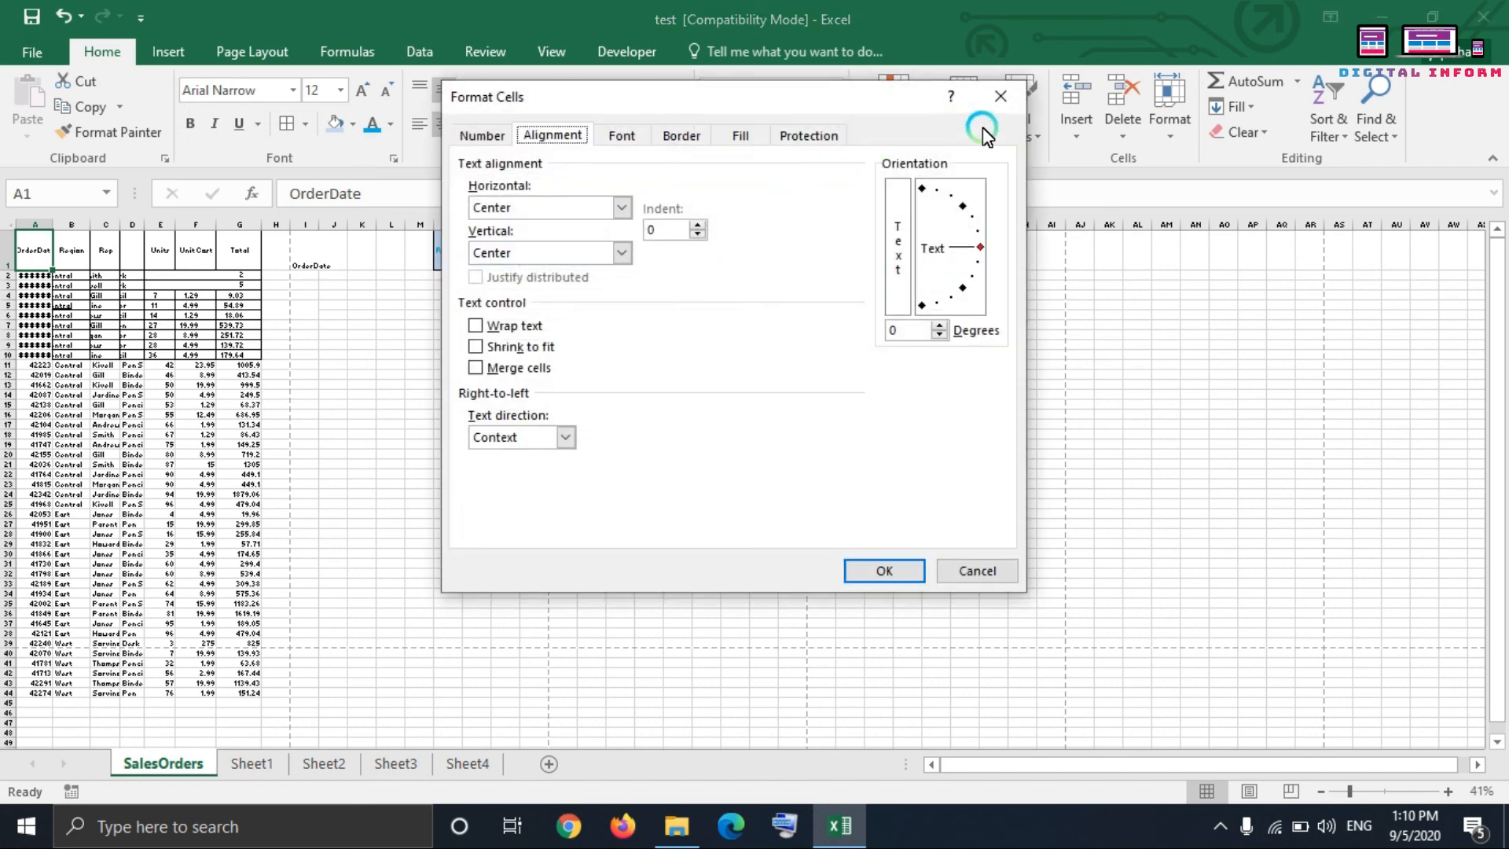
Step: Dismiss the cell formatting settings unchanged and look over the available Insert, Formulas, Data, Review and View commands
click(986, 98)
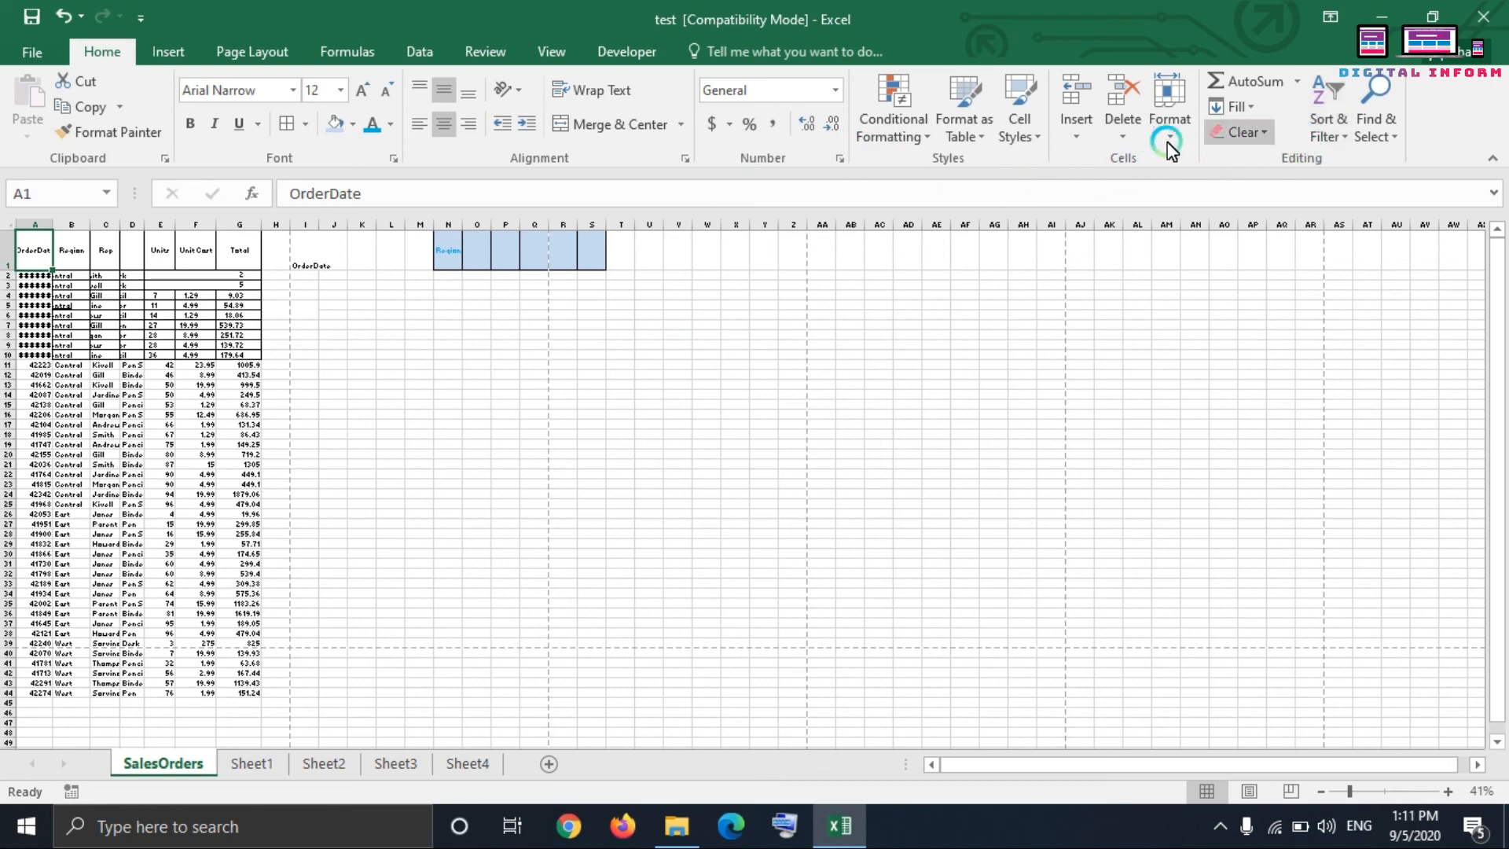
click(161, 53)
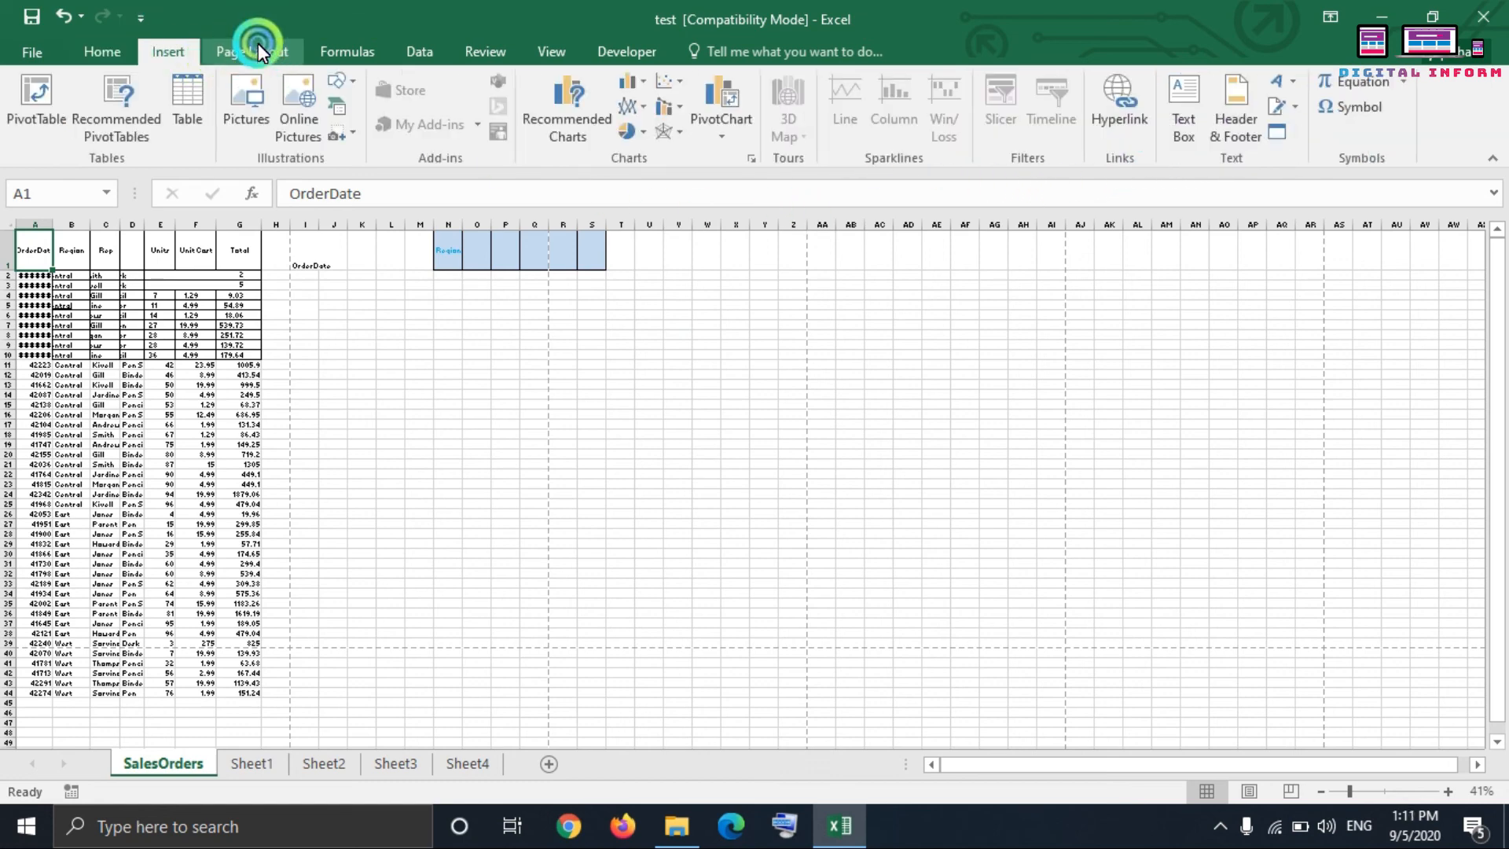
click(363, 51)
click(423, 55)
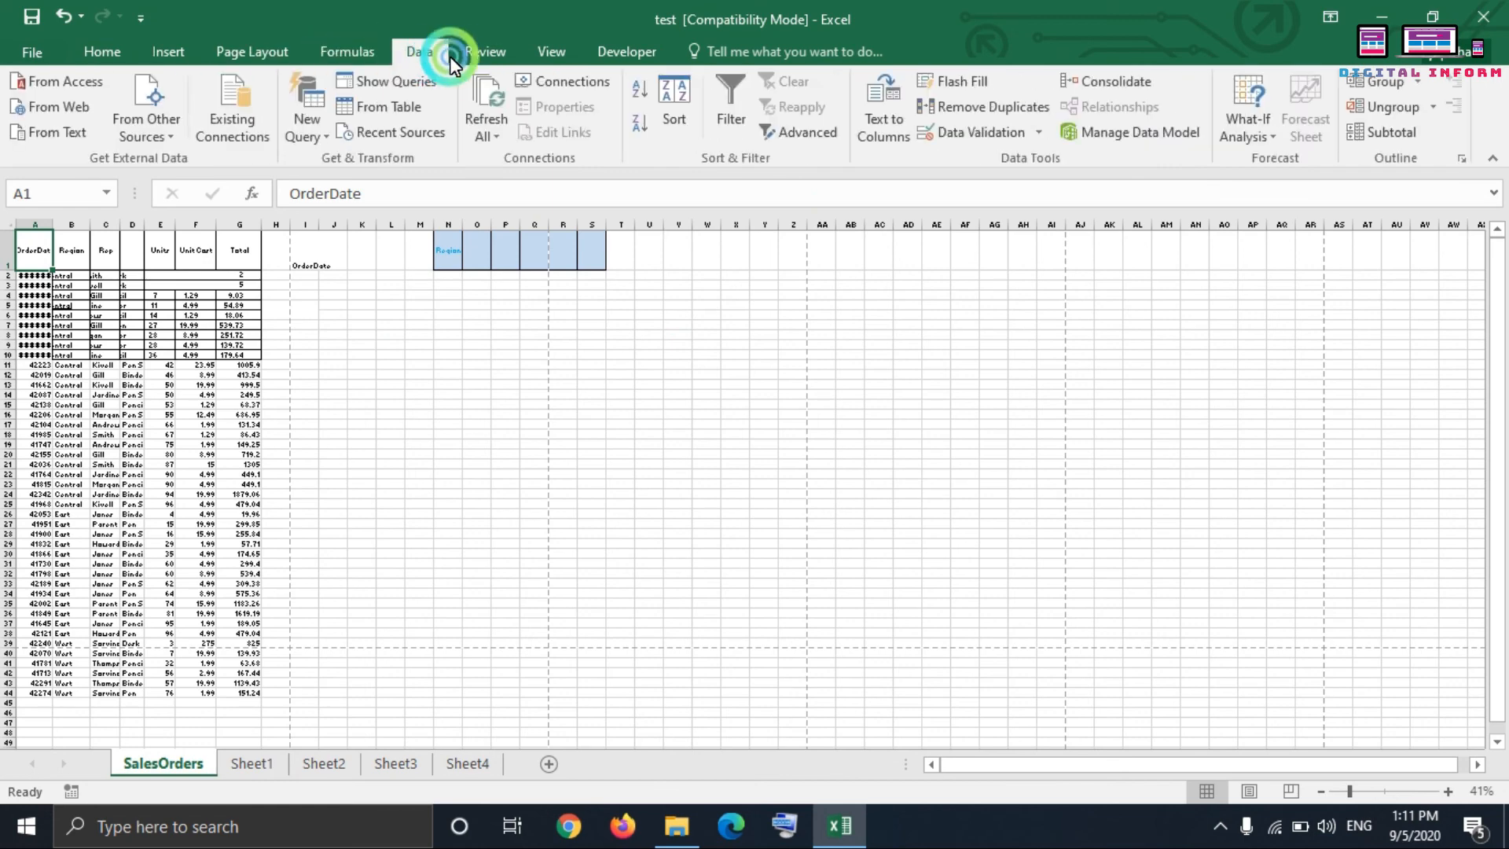
click(469, 53)
click(550, 51)
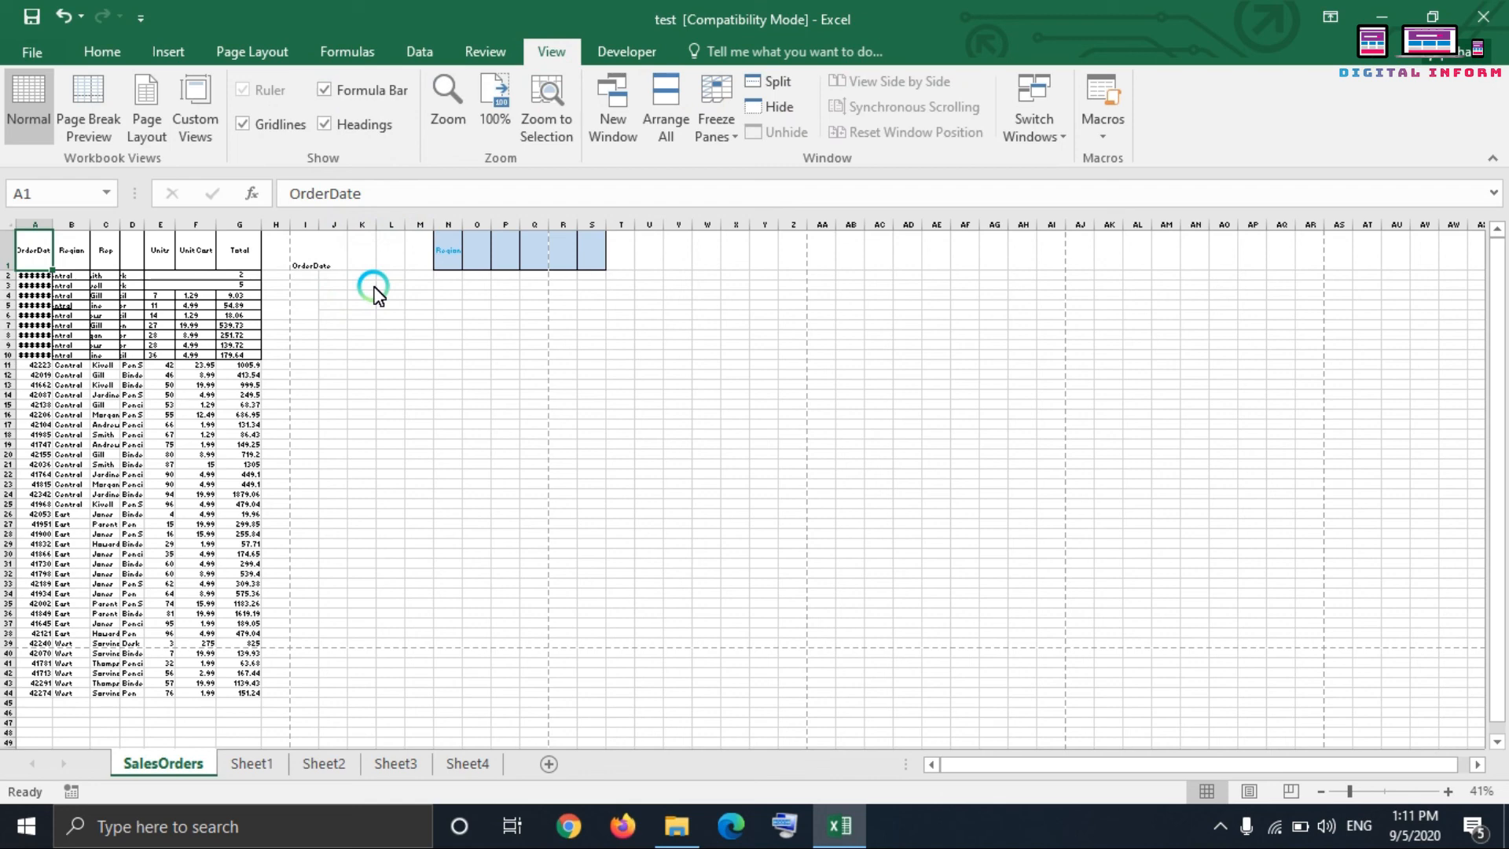
click(333, 325)
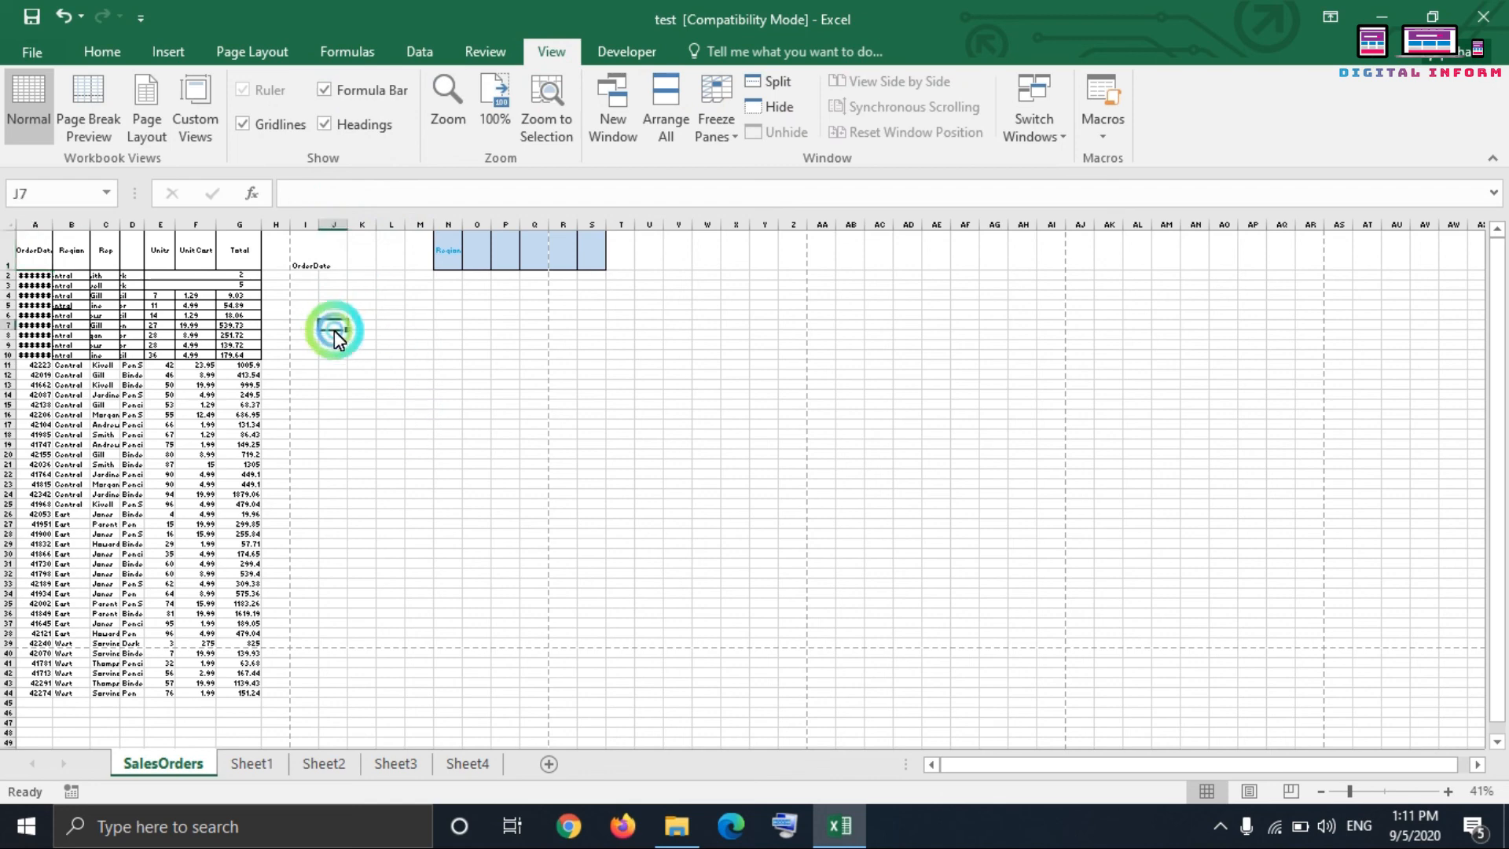
click(347, 51)
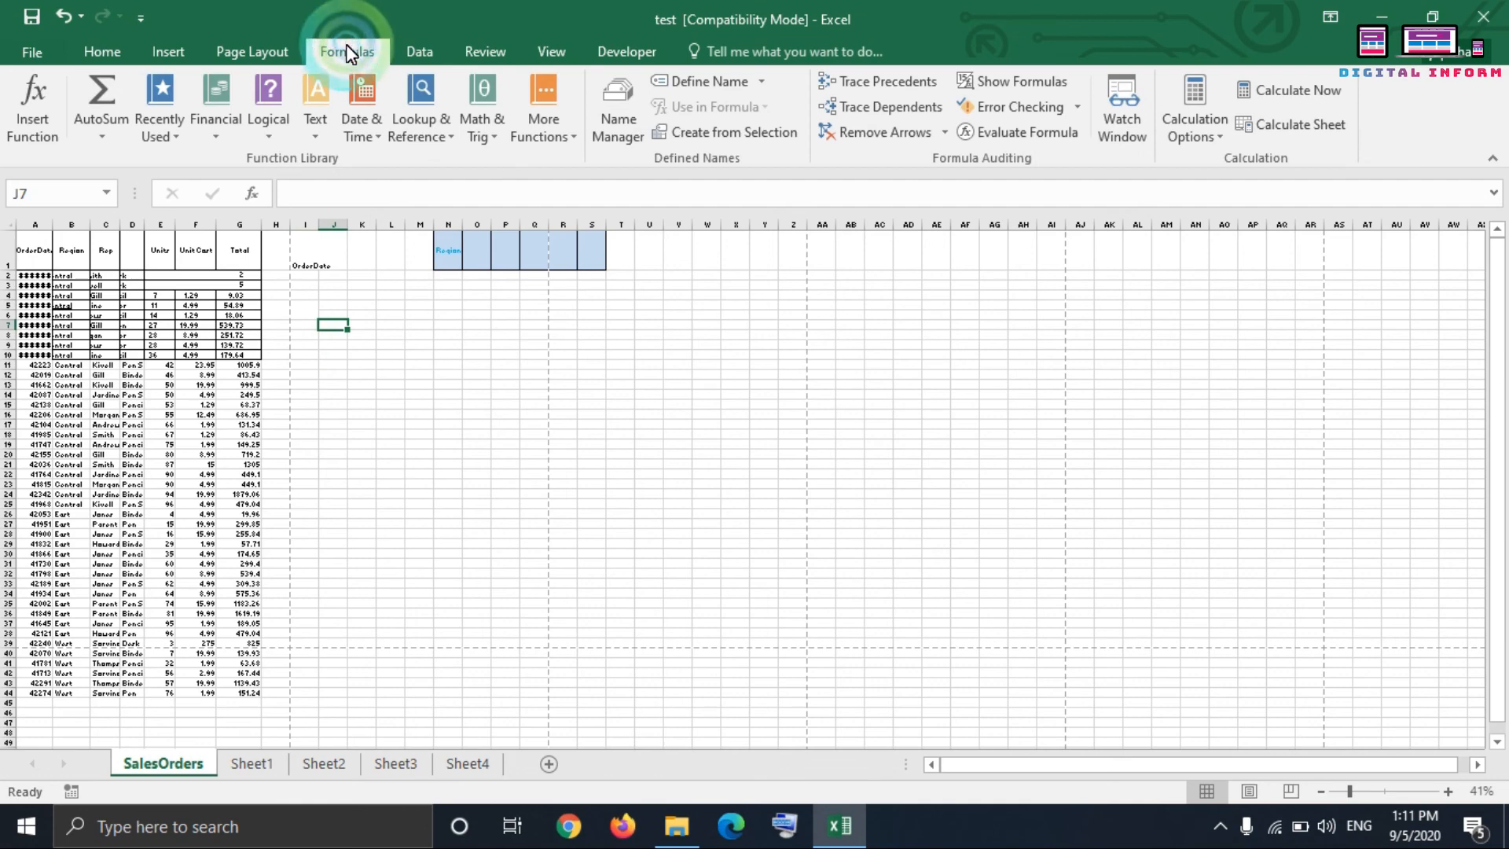
click(252, 197)
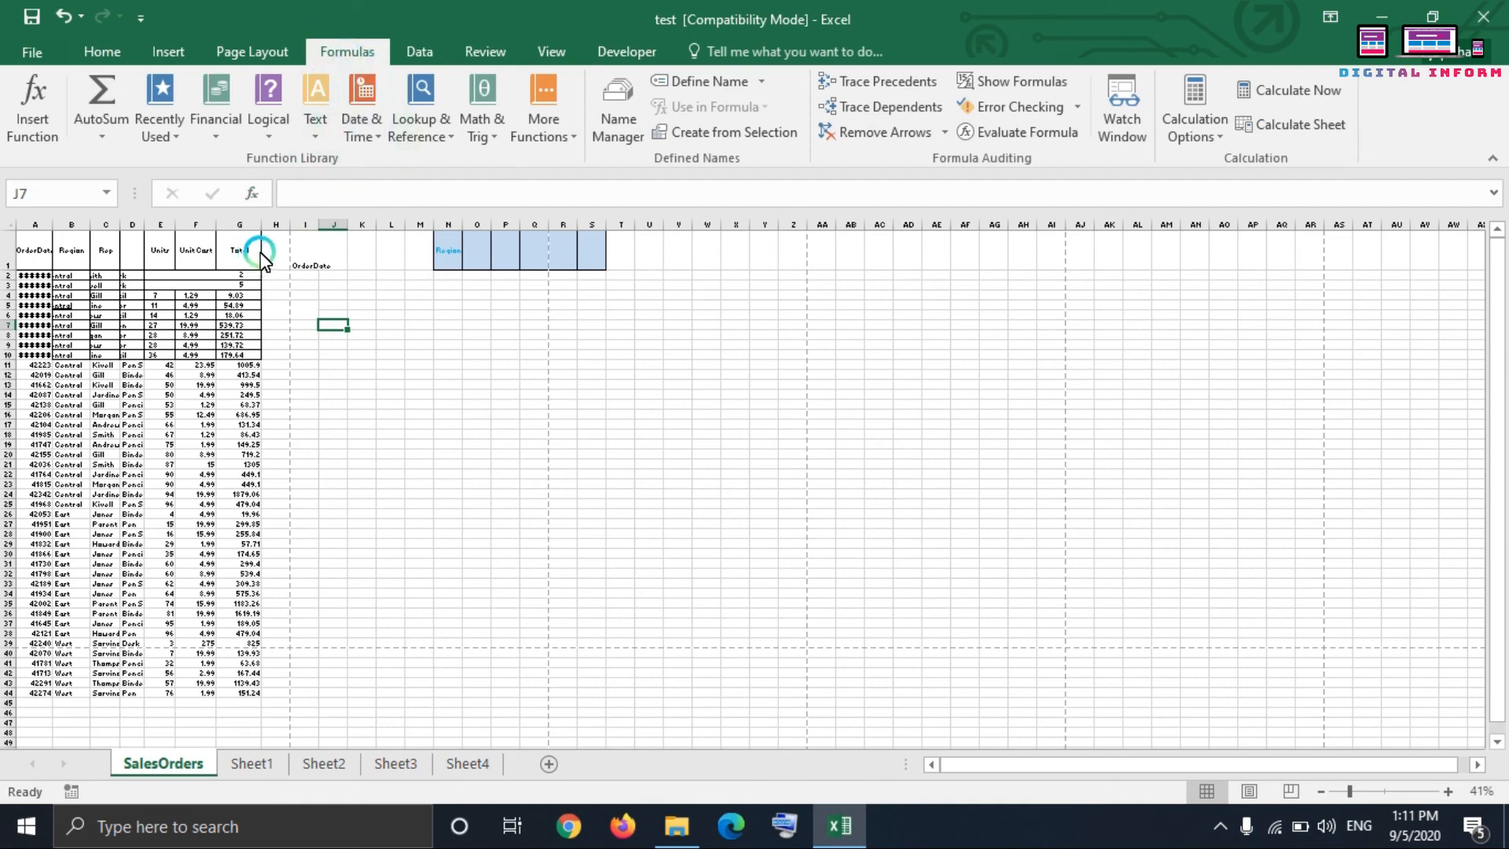